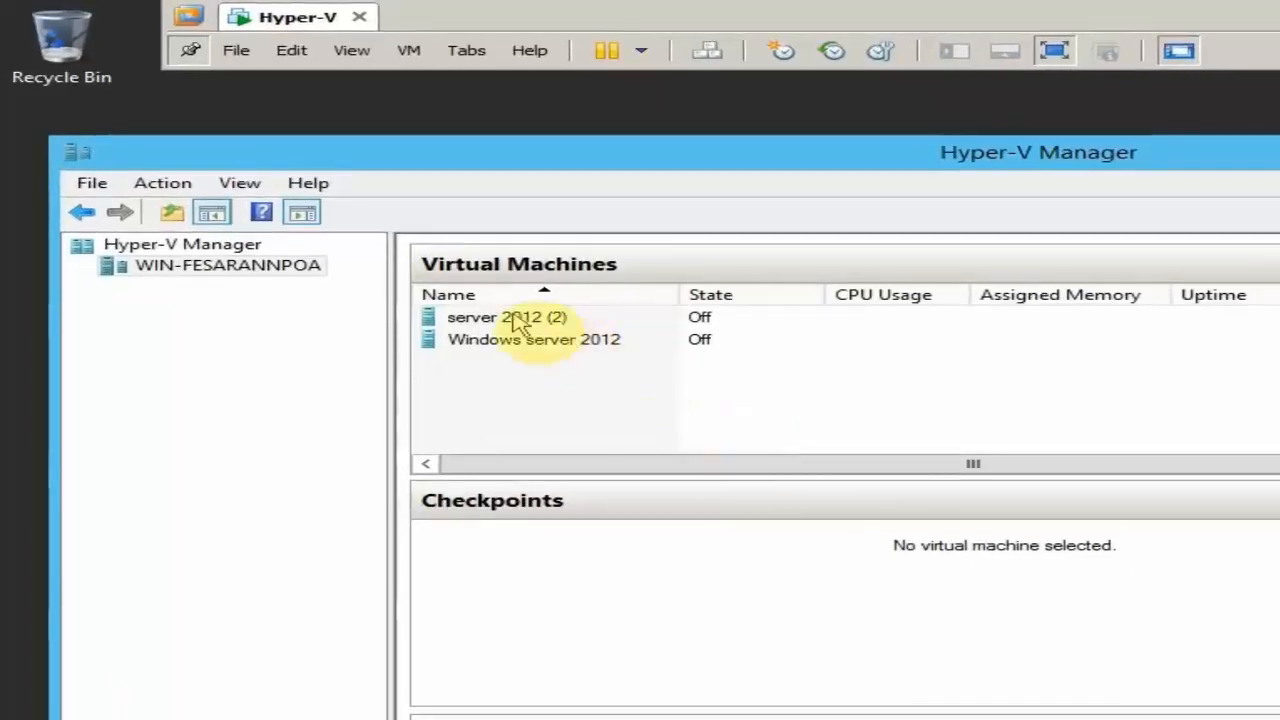
- Close Hyper-V Manager and sign out of the Windows Server session
{"action": "left_click", "coordinate": [512, 316]}
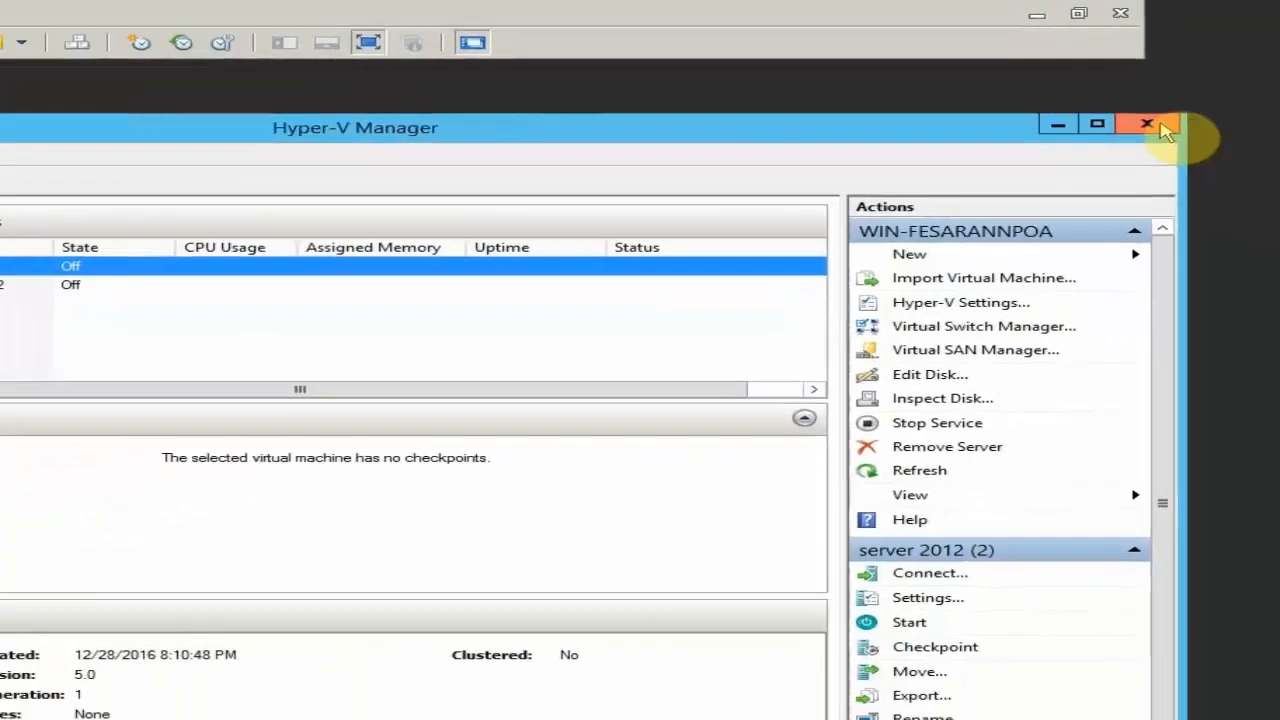
{"action": "left_click", "coordinate": [1121, 148]}
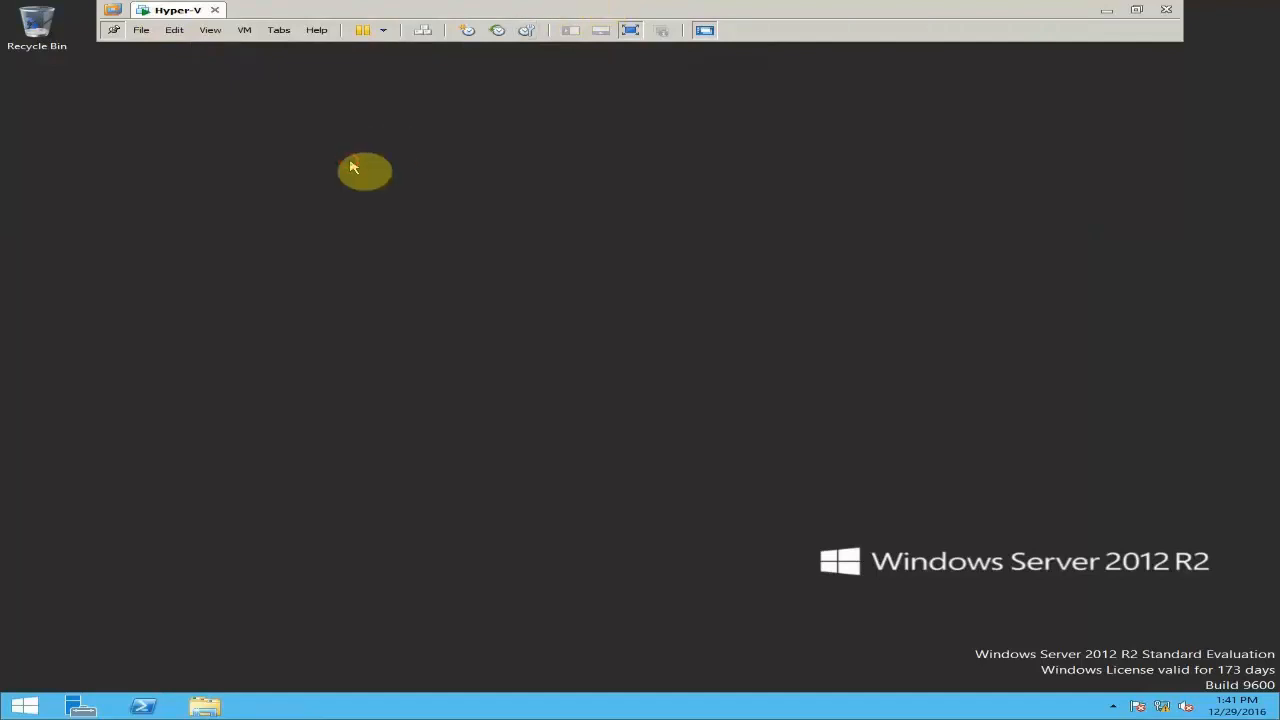
{"action": "left_click", "coordinate": [338, 174]}
{"action": "key", "text": "alt+F4"}
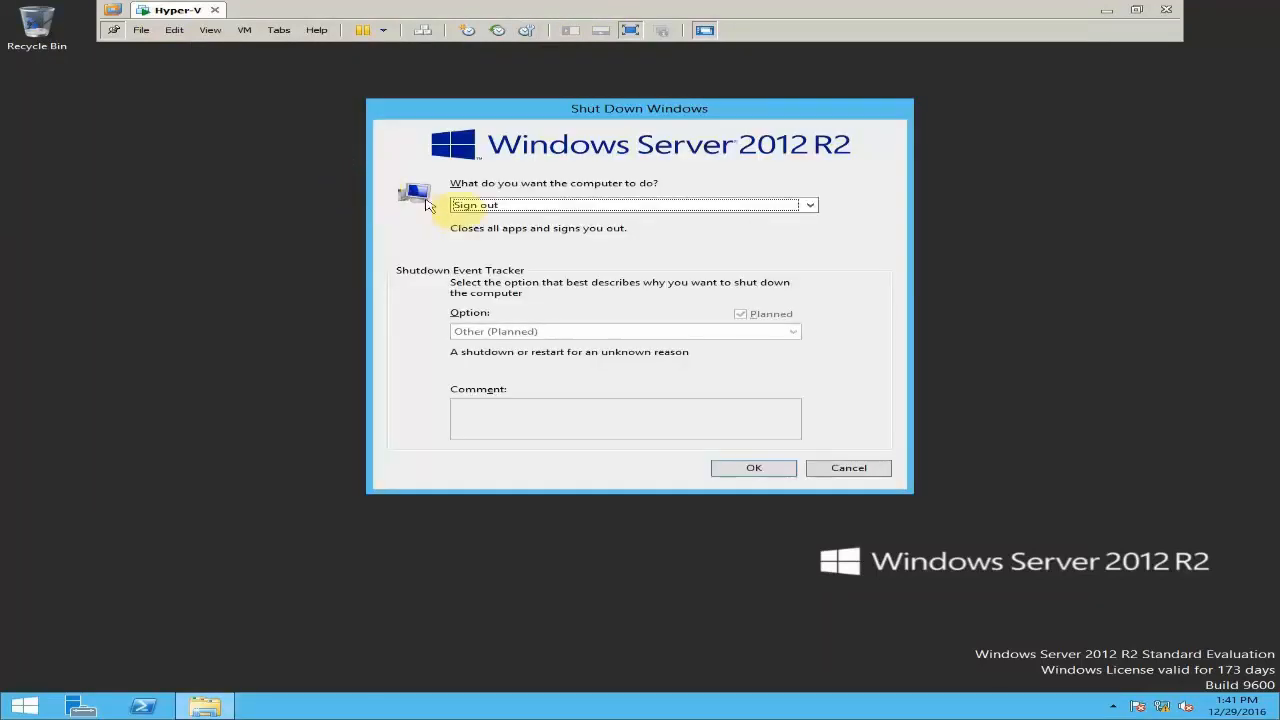
{"action": "left_click", "coordinate": [752, 468]}
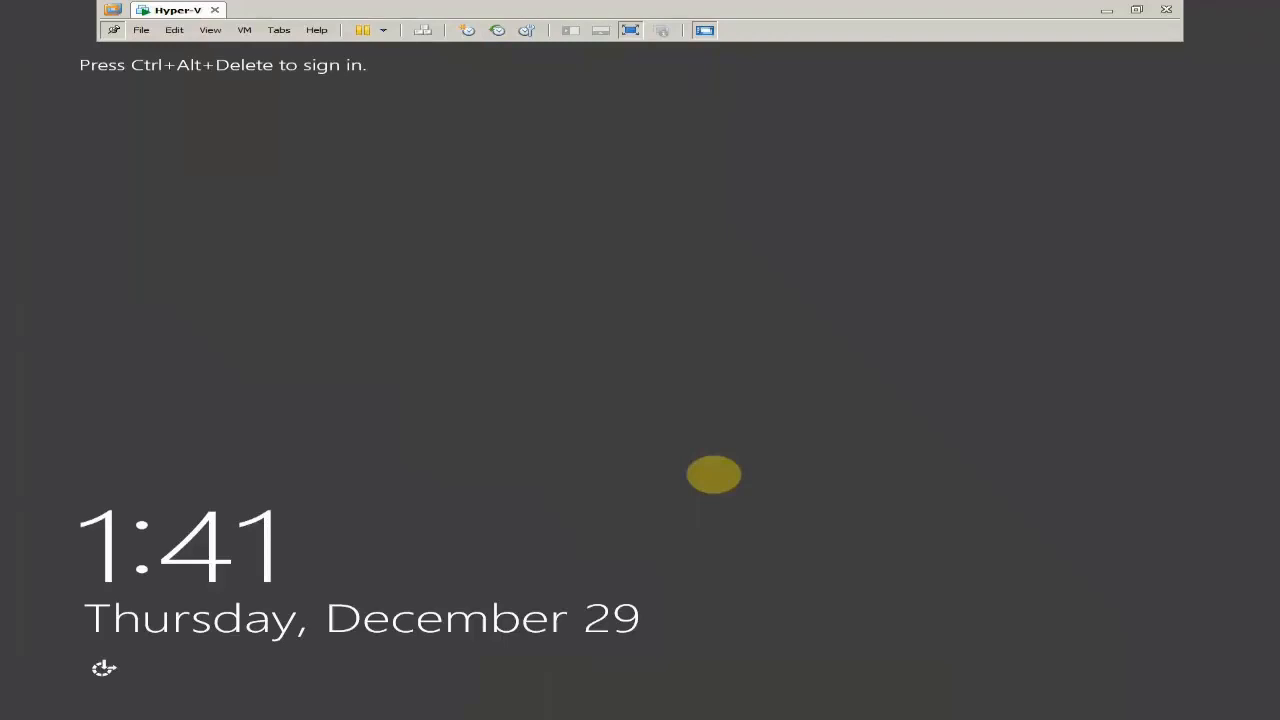
- Sign back in to the server as Administrator with the account password
{"action": "key", "text": "ctrl+alt+Insert"}
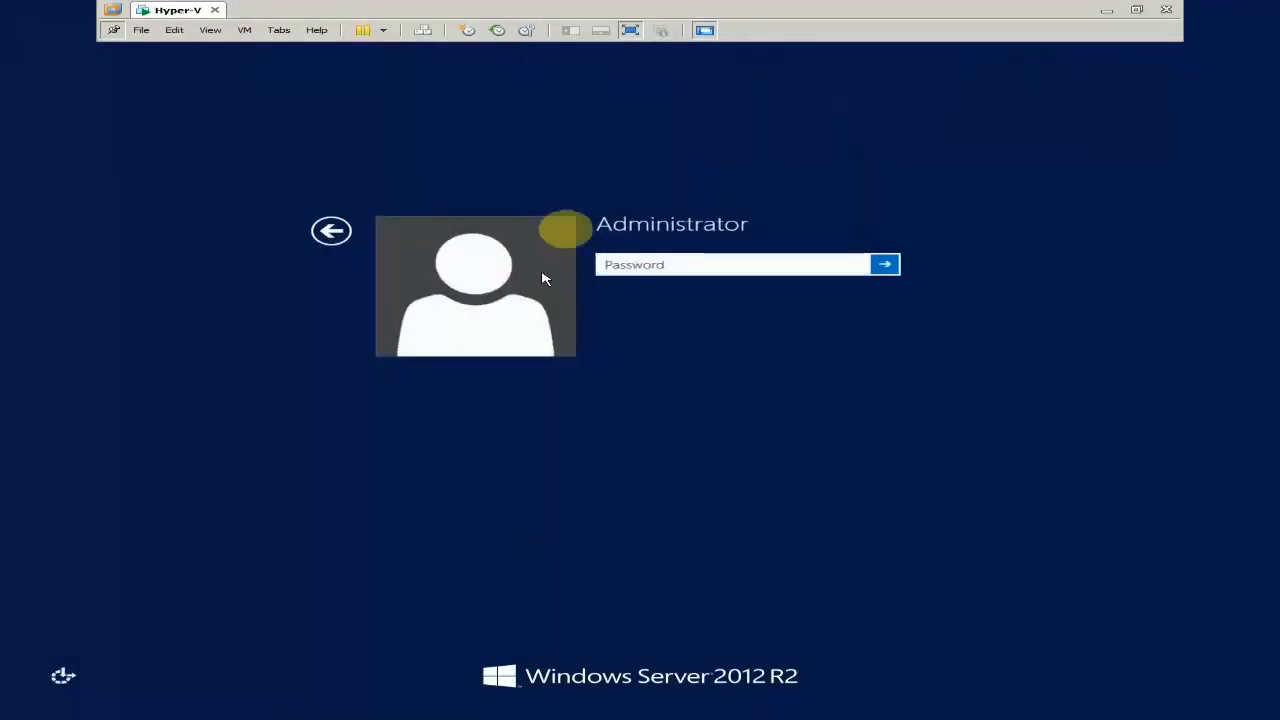
{"action": "left_click", "coordinate": [745, 263]}
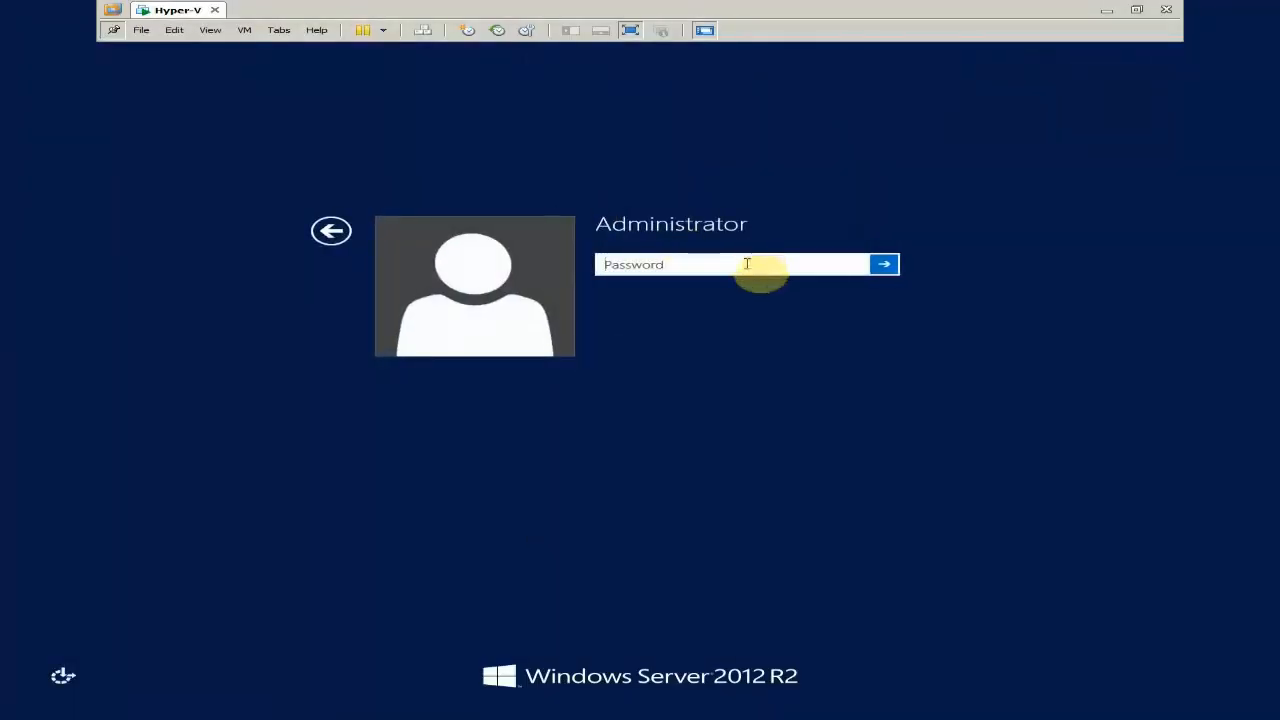
{"action": "key", "text": "Return"}
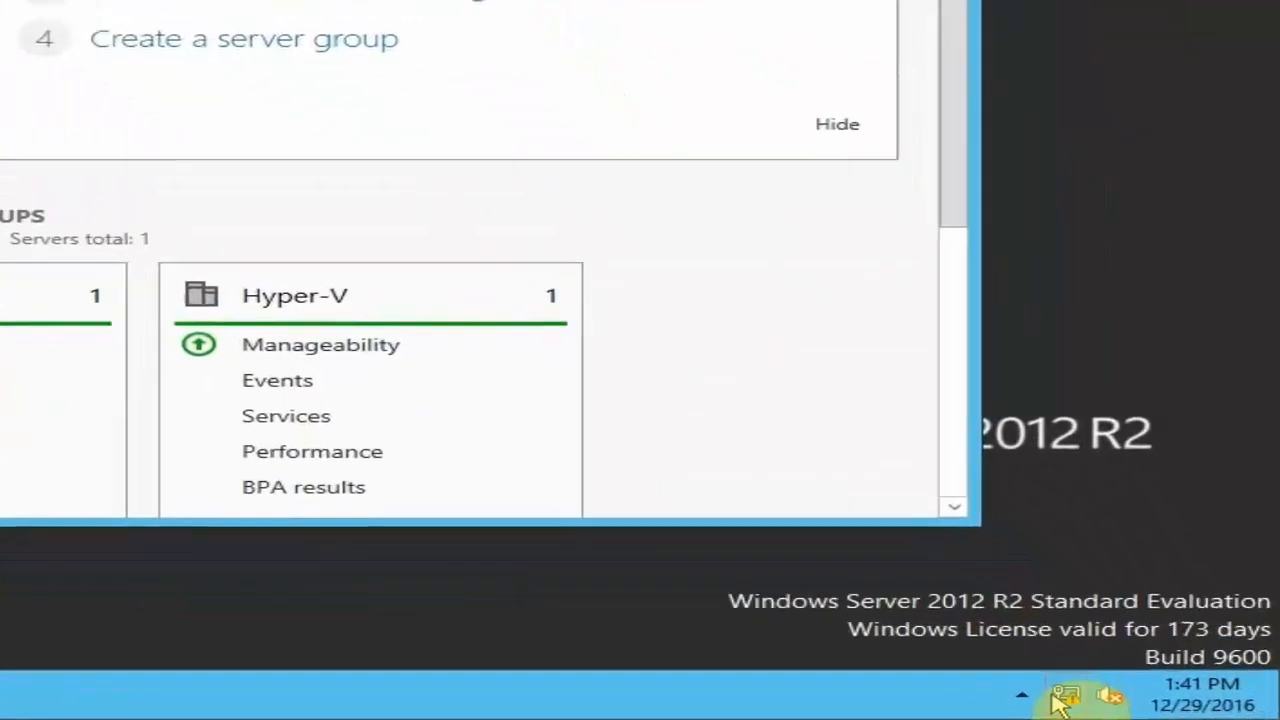
- Open the properties of the Ethernet0 adapter from the server's network connections
{"action": "right_click", "coordinate": [1162, 706]}
{"action": "left_click", "coordinate": [1162, 697]}
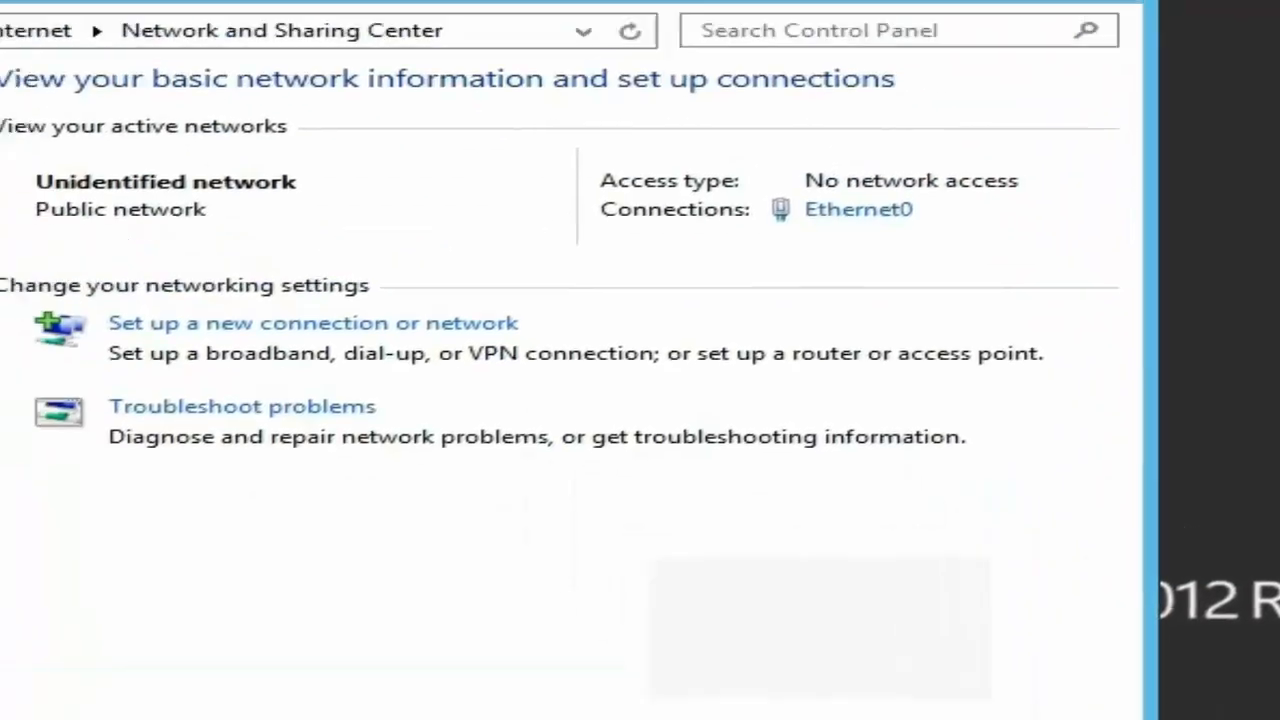
{"action": "left_click", "coordinate": [149, 563]}
{"action": "left_click", "coordinate": [440, 25]}
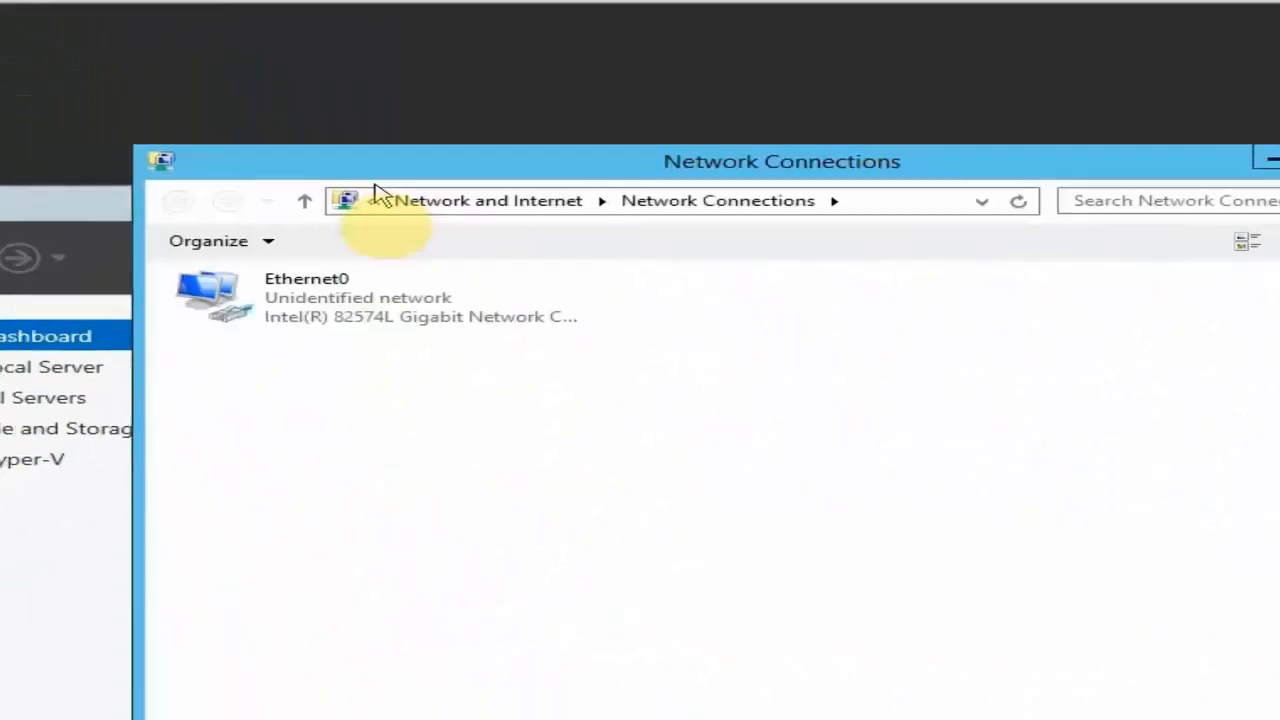
{"action": "left_click", "coordinate": [350, 218]}
{"action": "right_click", "coordinate": [352, 216]}
{"action": "left_click", "coordinate": [512, 415]}
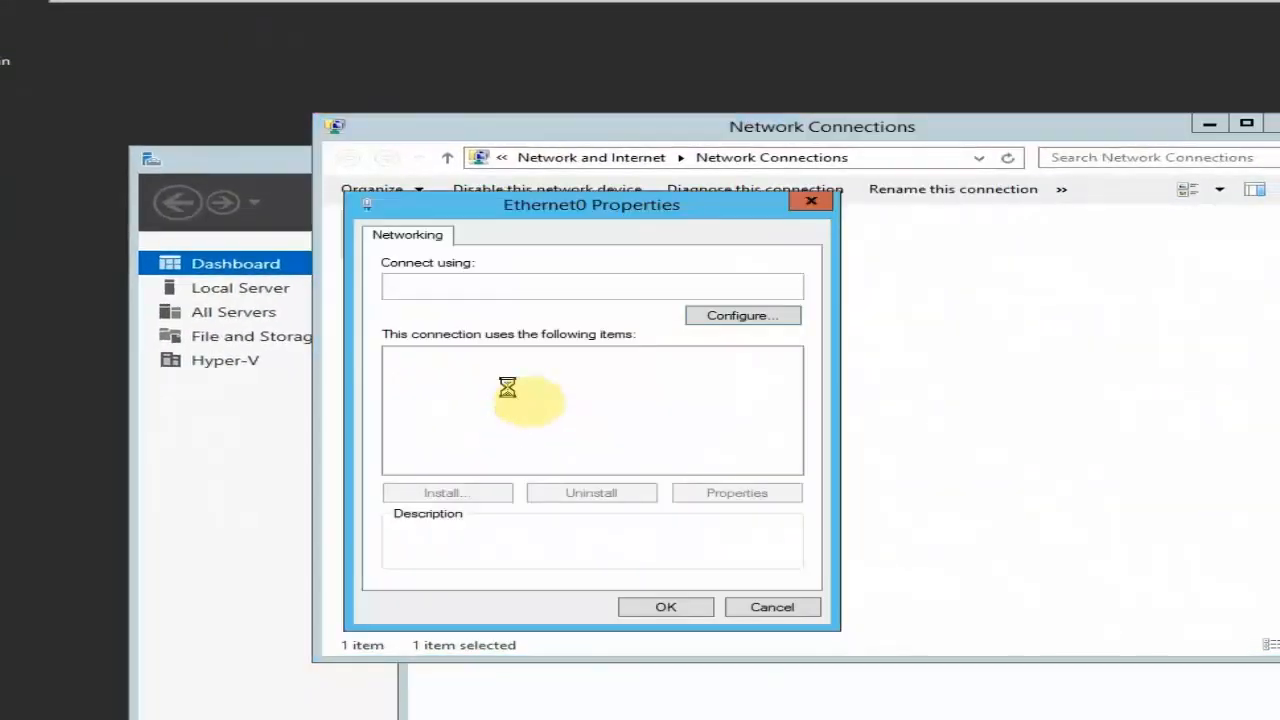
- Set Ethernet0's Internet Protocol Version 4 to obtain its IP and DNS server addresses automatically, and close the network windows
{"action": "scroll", "coordinate": [591, 414], "scroll_direction": "down", "scroll_amount": 1}
{"action": "left_click", "coordinate": [630, 451]}
{"action": "double_click", "coordinate": [630, 451]}
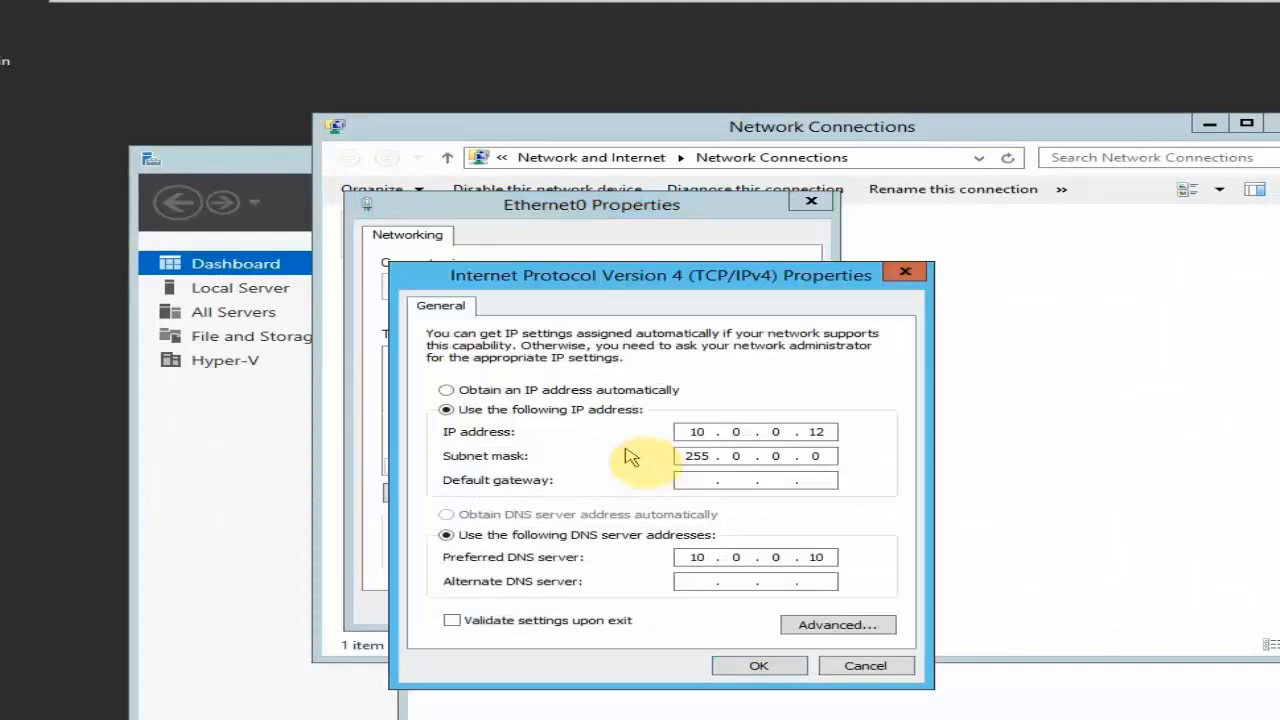
{"action": "left_click", "coordinate": [575, 391]}
{"action": "left_click", "coordinate": [576, 518]}
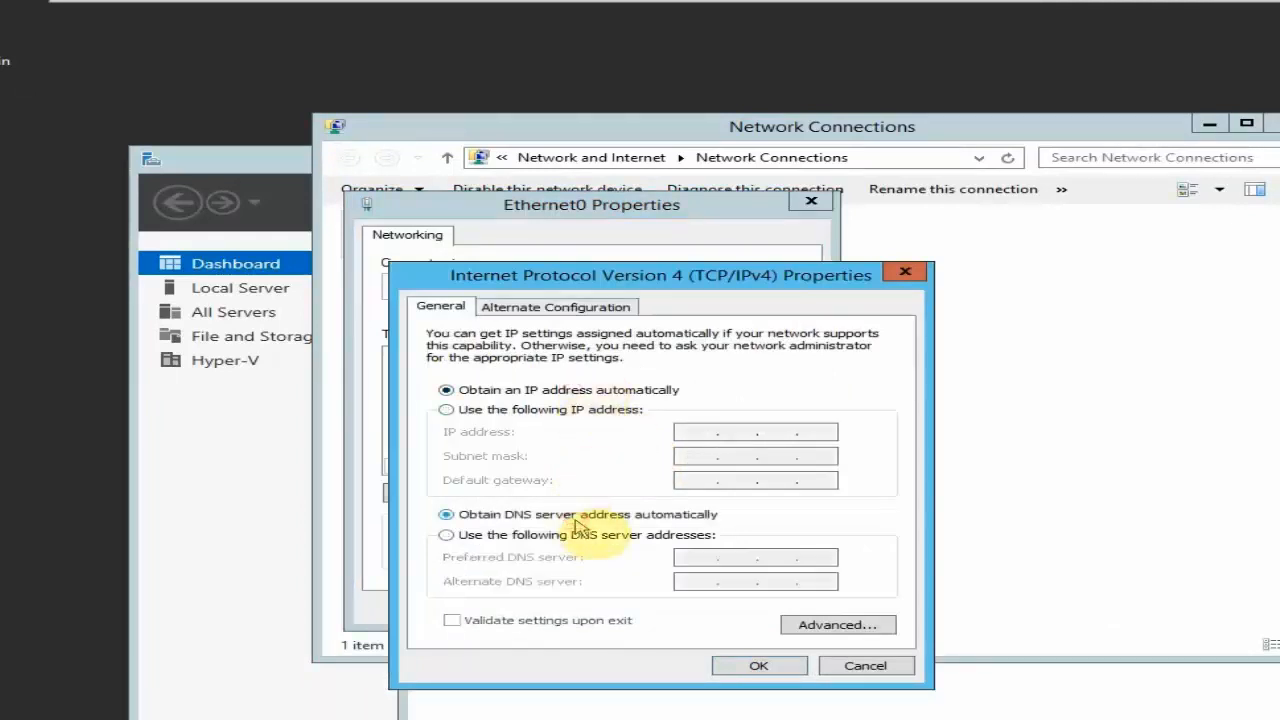
{"action": "left_click", "coordinate": [759, 665]}
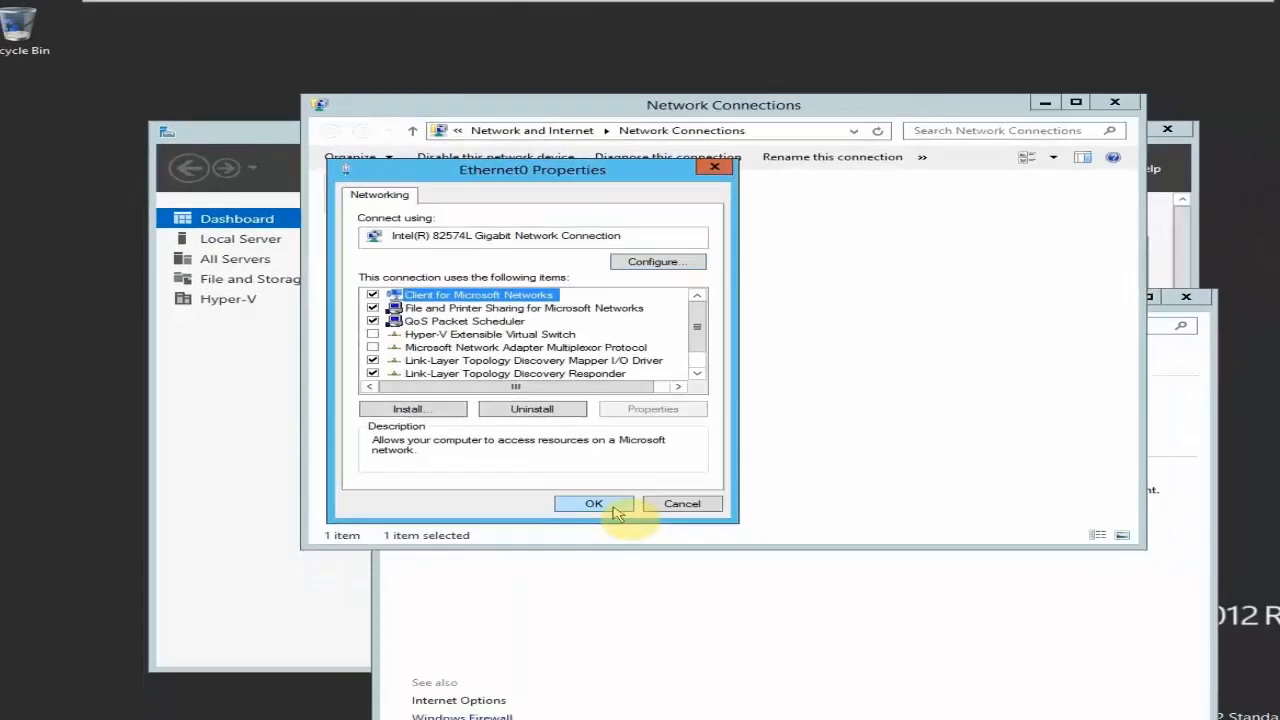
{"action": "left_click", "coordinate": [662, 582]}
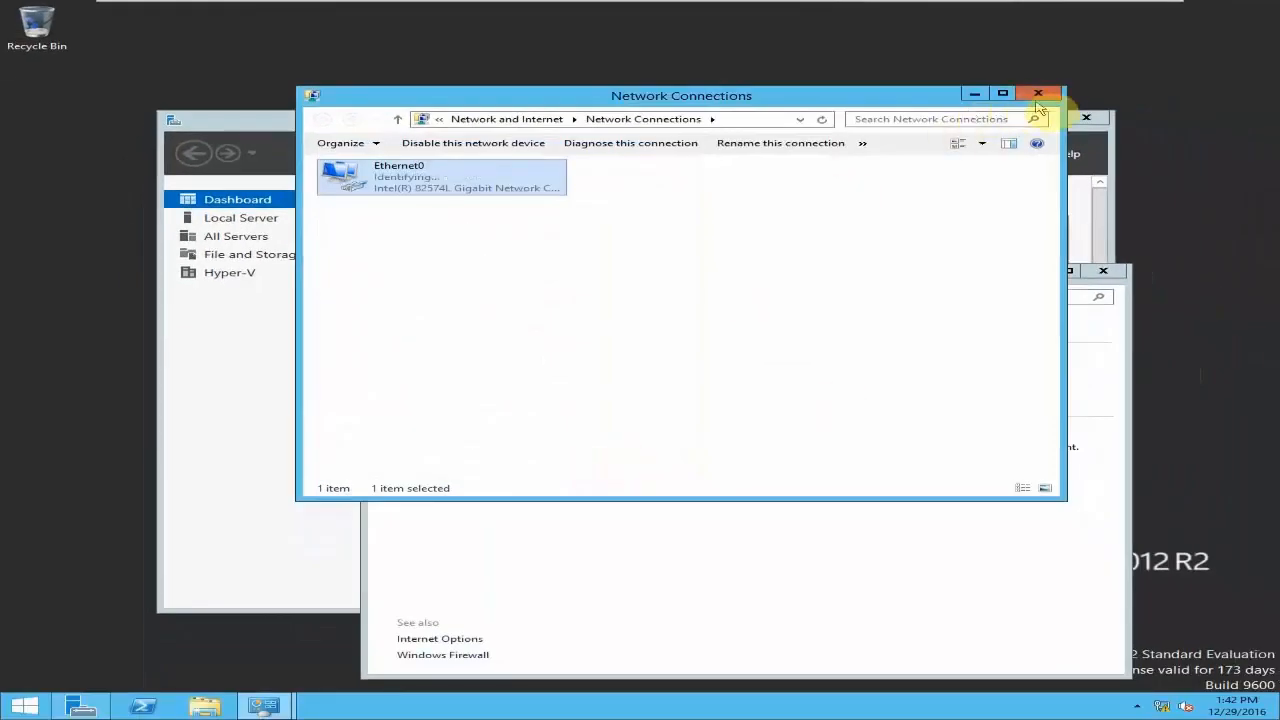
{"action": "left_click", "coordinate": [1038, 94]}
{"action": "left_click", "coordinate": [1103, 270]}
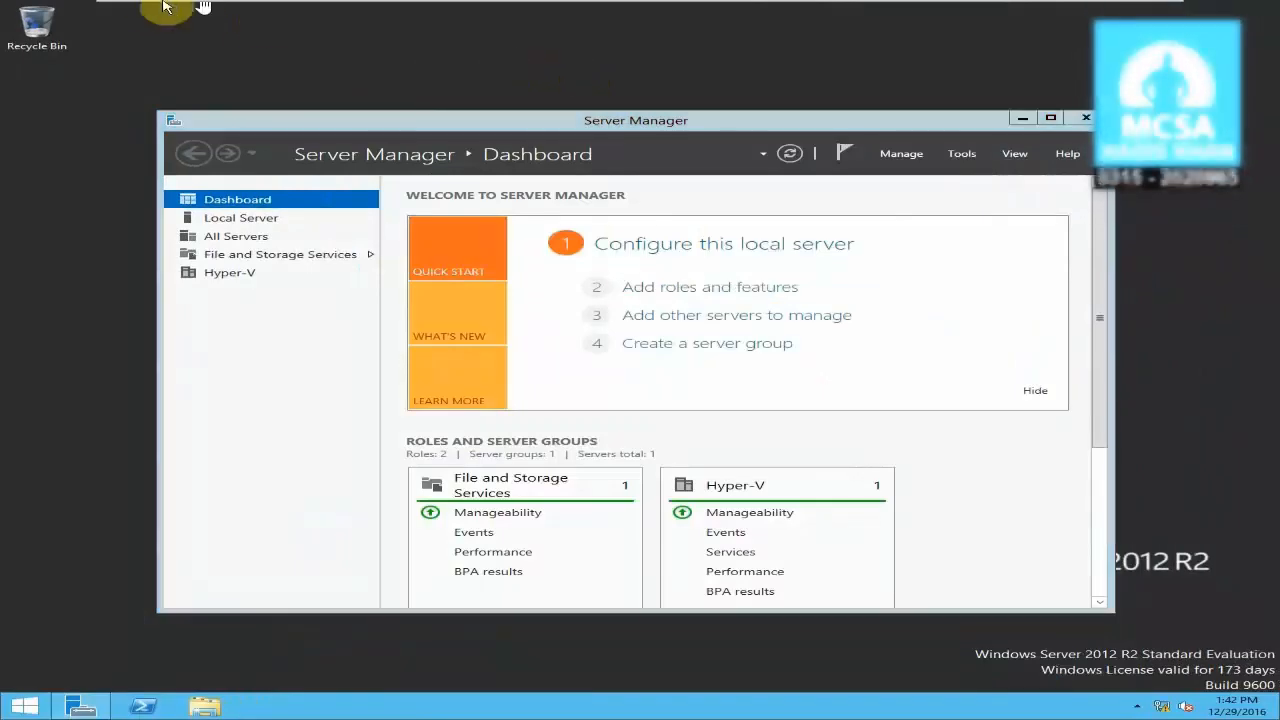
- Set the Hyper-V virtual machine's network adapter to Bridged with physical network connection state replicated
{"action": "mouse_move", "coordinate": [130, 8]}
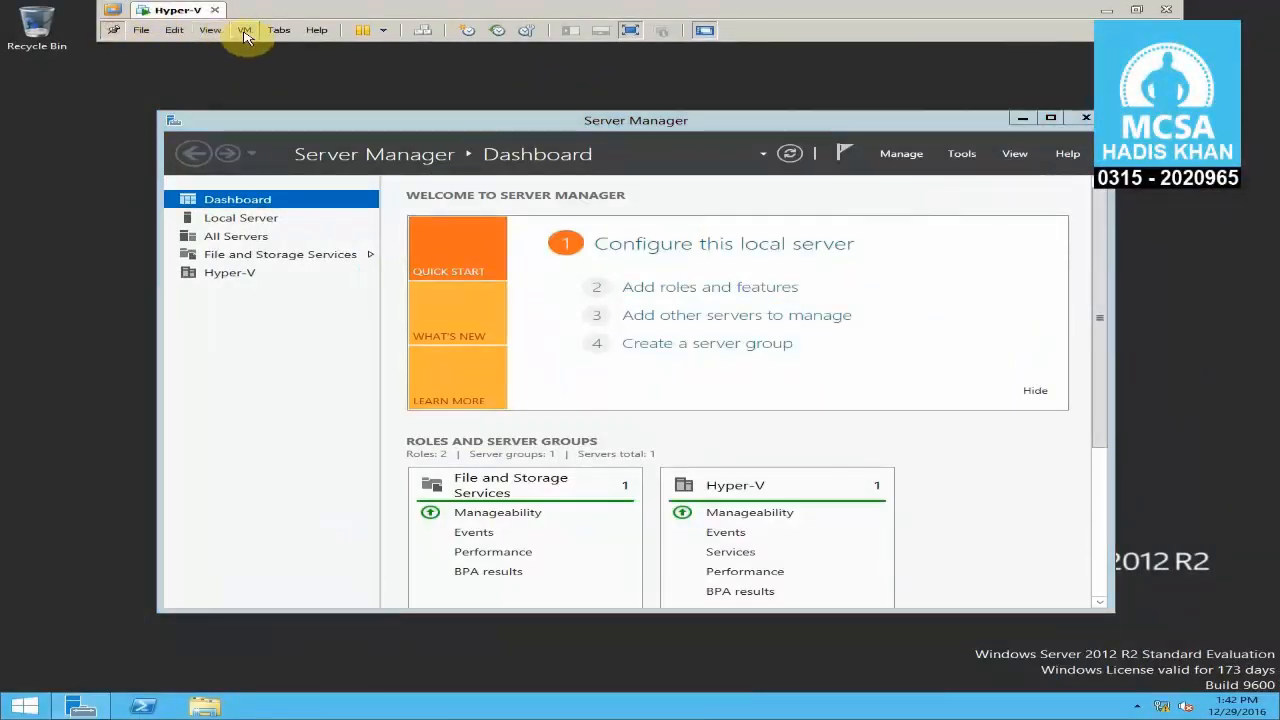
{"action": "left_click", "coordinate": [245, 30]}
{"action": "left_click", "coordinate": [275, 179]}
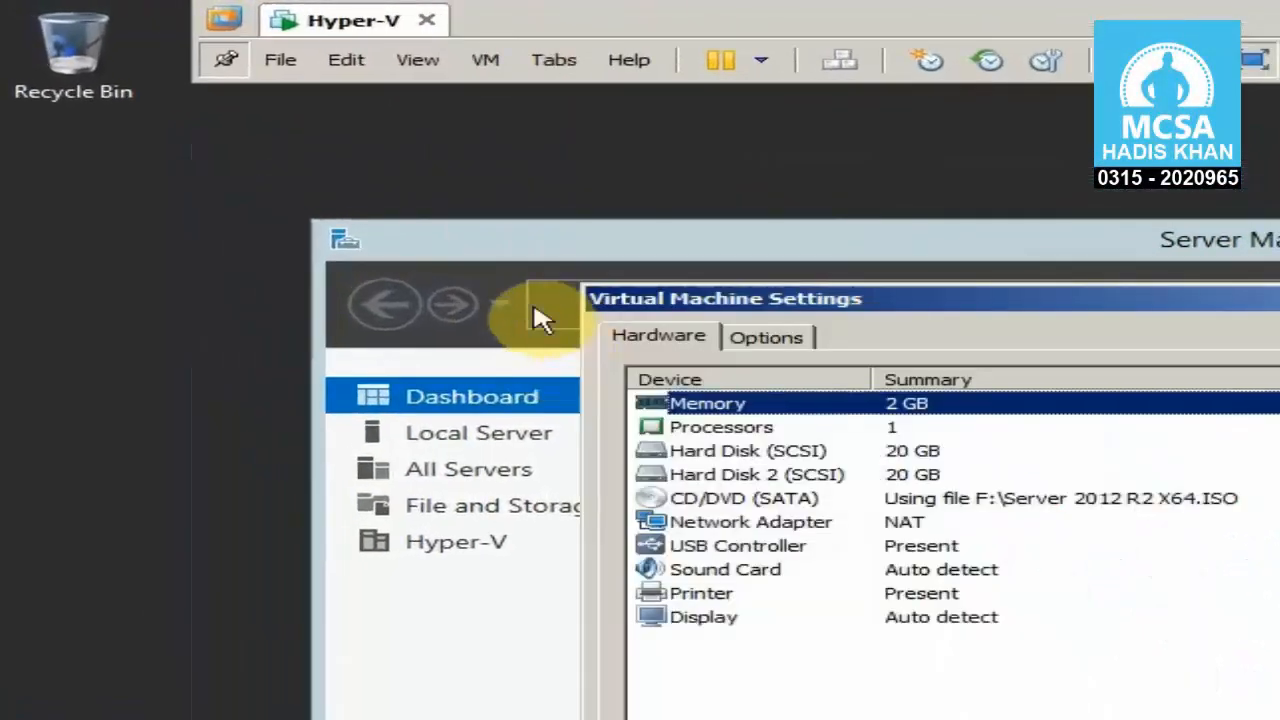
{"action": "left_click", "coordinate": [700, 522]}
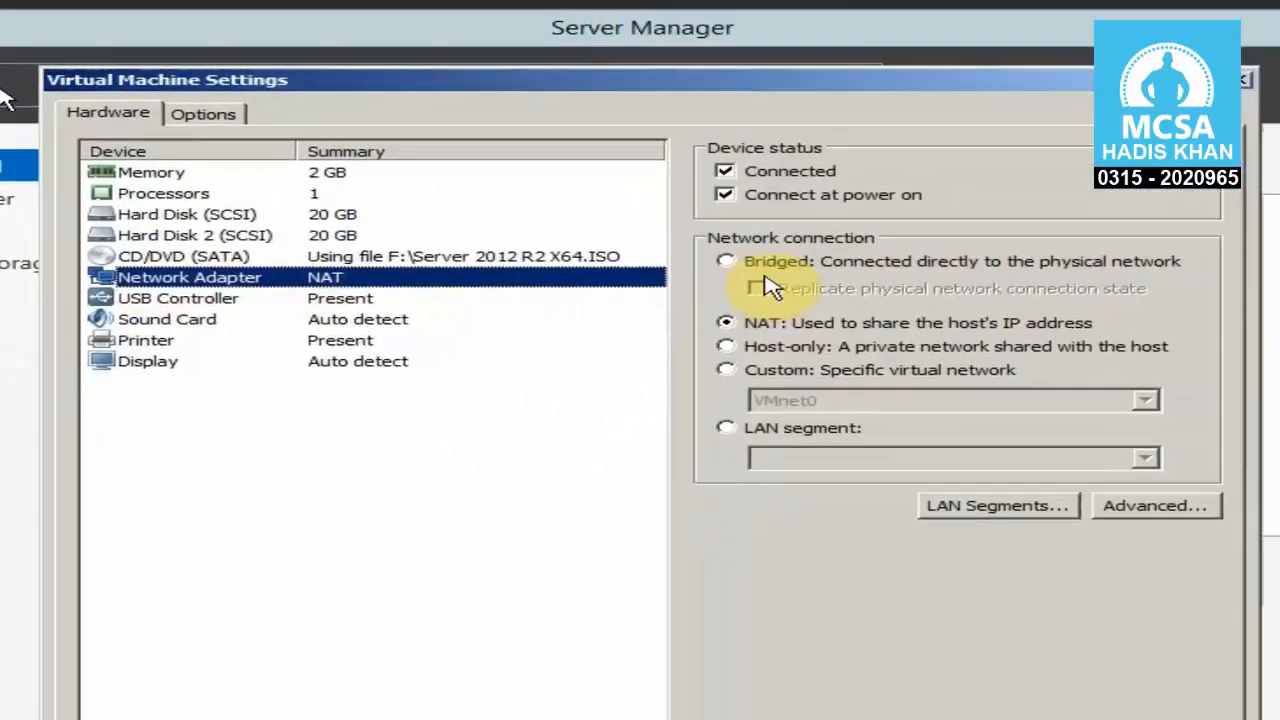
{"action": "left_click", "coordinate": [1072, 388]}
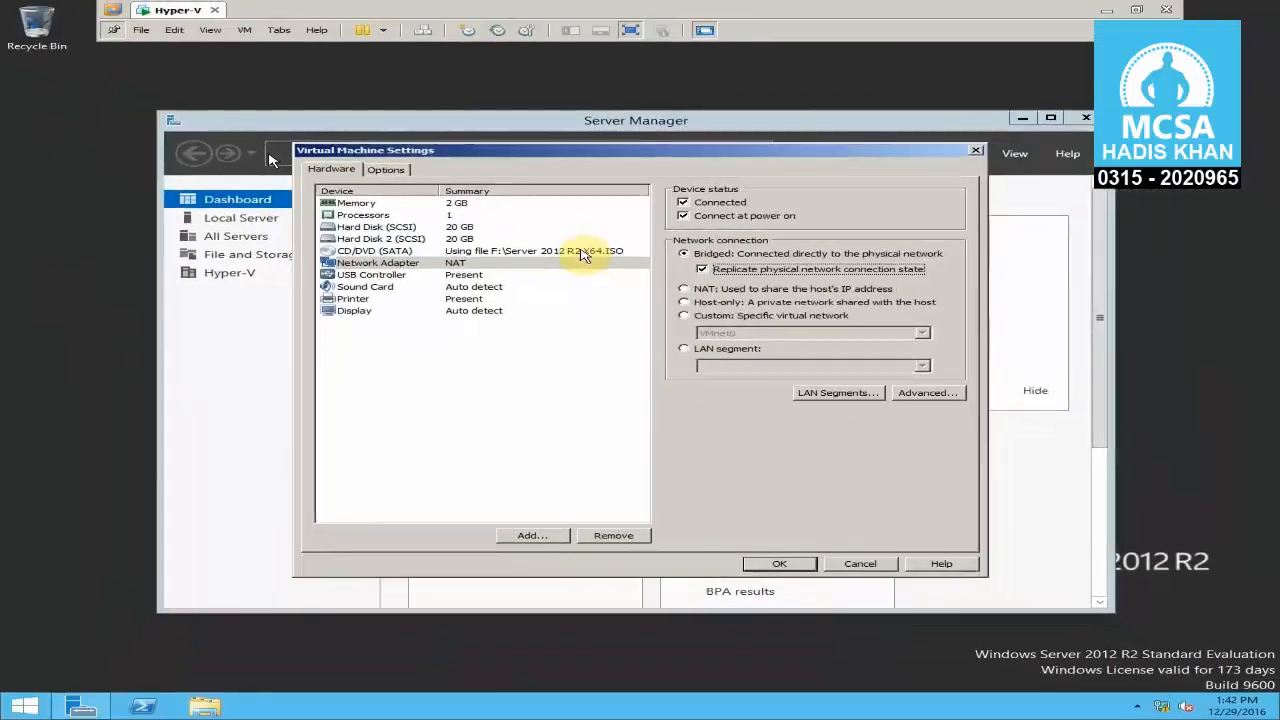
{"action": "left_click", "coordinate": [790, 563]}
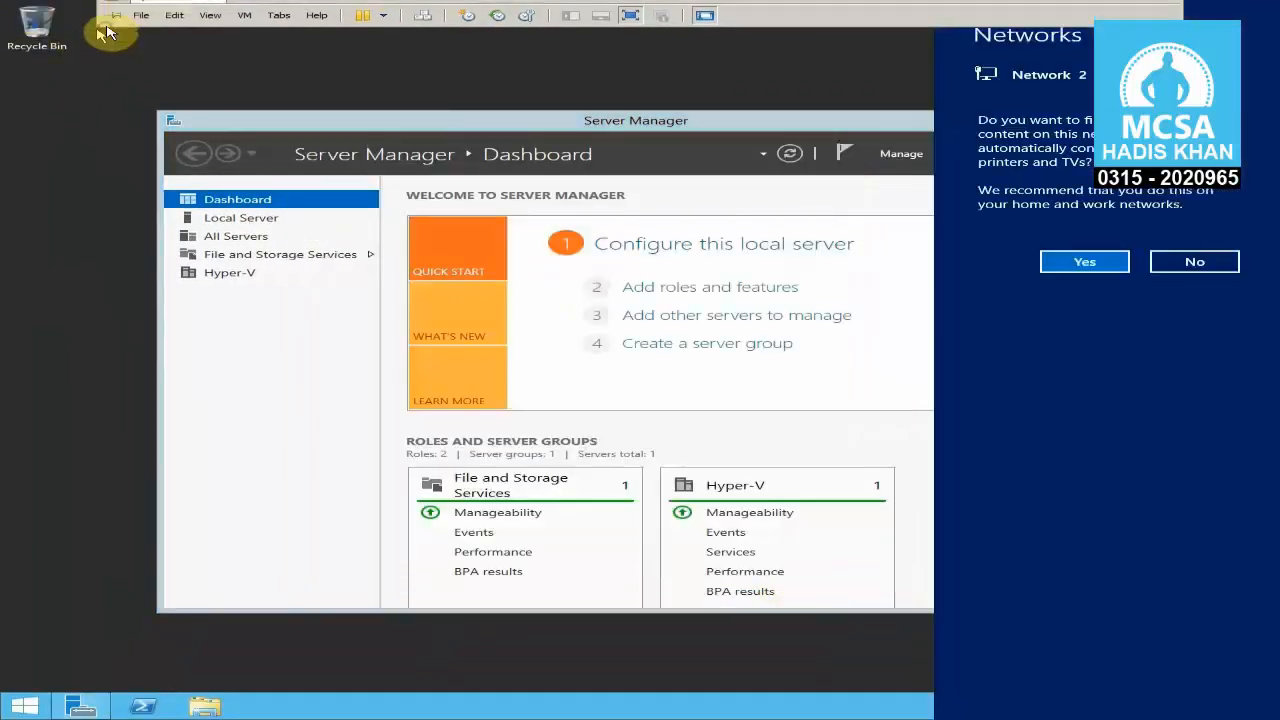
- Dismiss the Networks prompt and check the IPv4 address and default gateway in Ethernet0's network connection details
{"action": "left_click", "coordinate": [102, 147]}
{"action": "right_click", "coordinate": [1161, 706]}
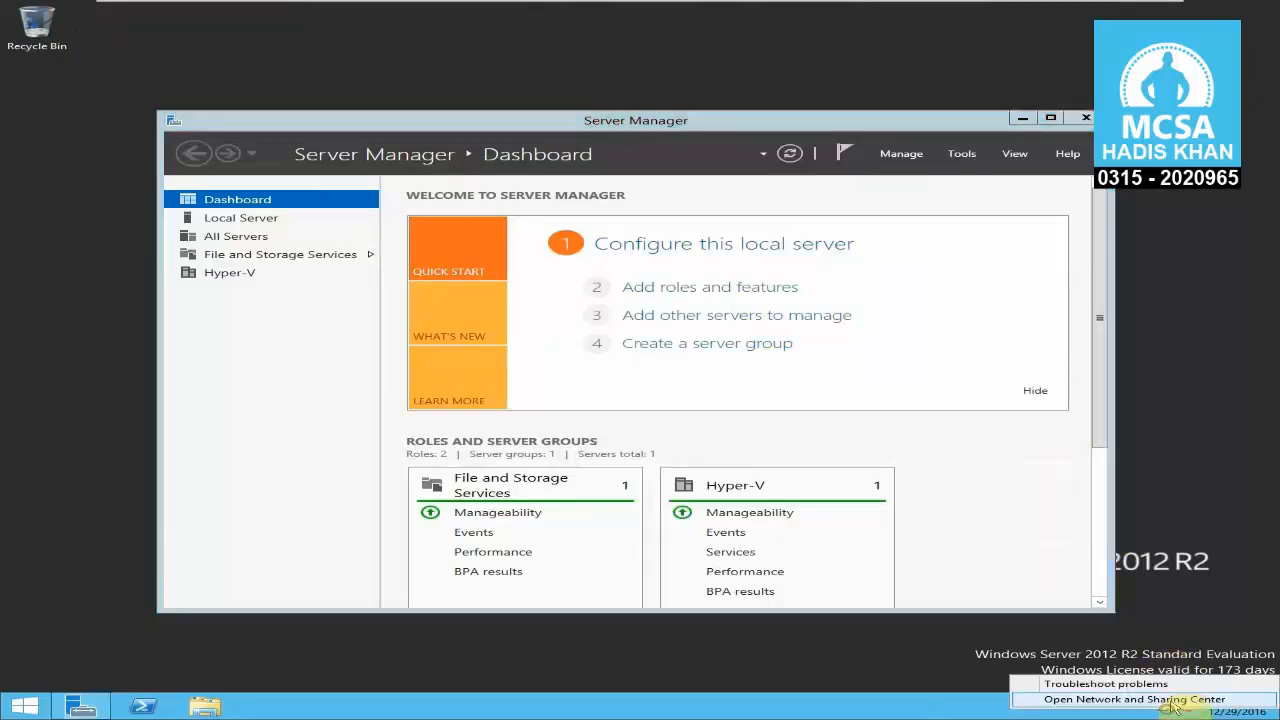
{"action": "left_click", "coordinate": [1115, 694]}
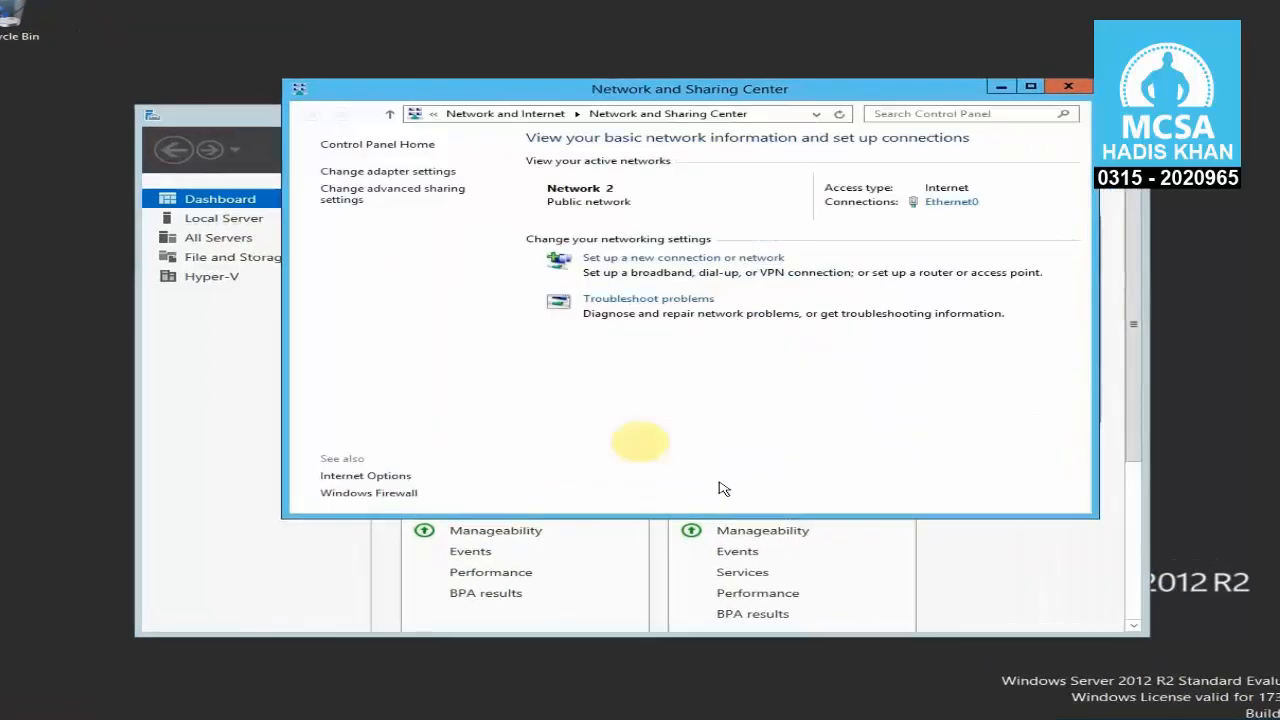
{"action": "left_click", "coordinate": [382, 172]}
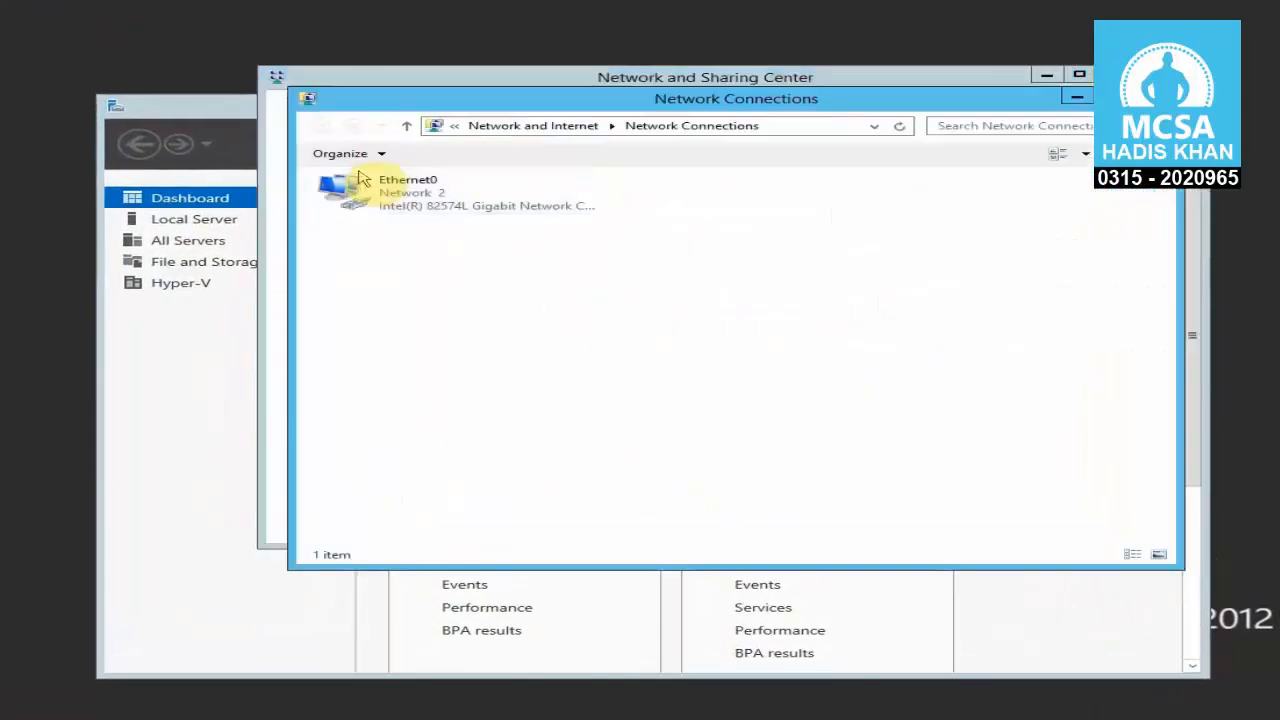
{"action": "right_click", "coordinate": [390, 189]}
{"action": "left_click", "coordinate": [400, 219]}
{"action": "left_click", "coordinate": [523, 366]}
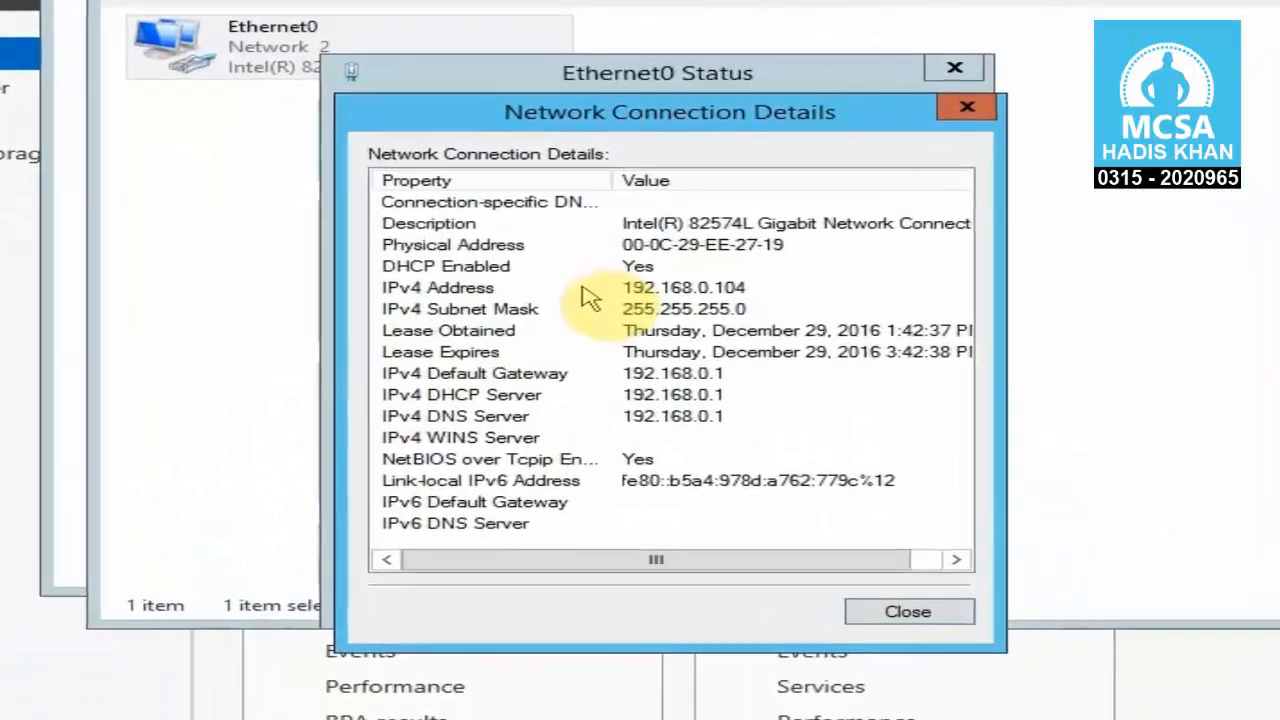
{"action": "left_click", "coordinate": [584, 288]}
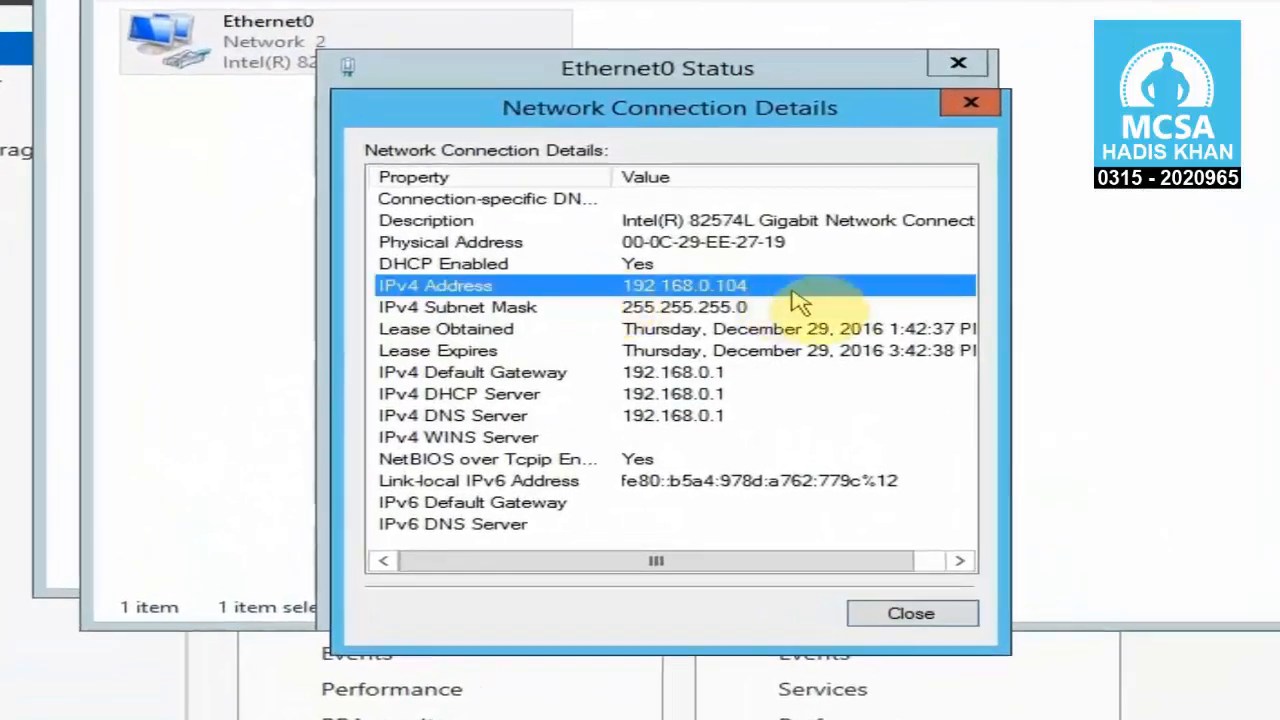
{"action": "left_click", "coordinate": [766, 372]}
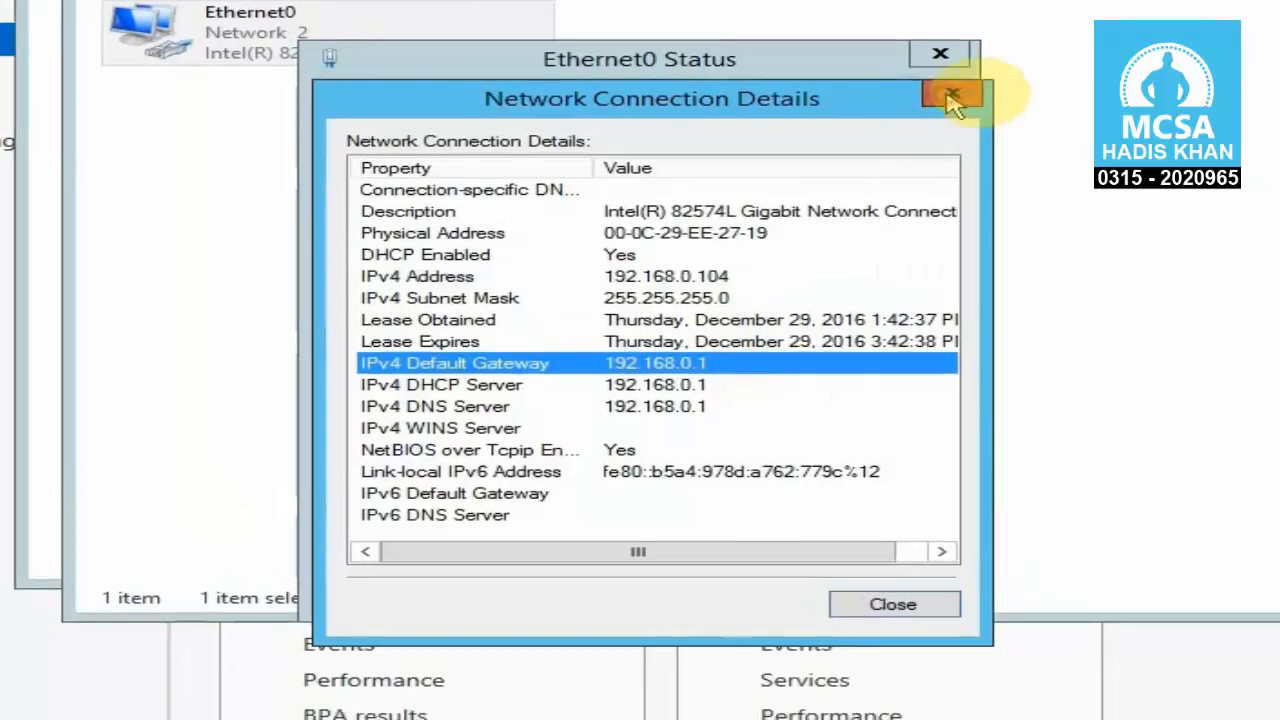
{"action": "left_click", "coordinate": [953, 97]}
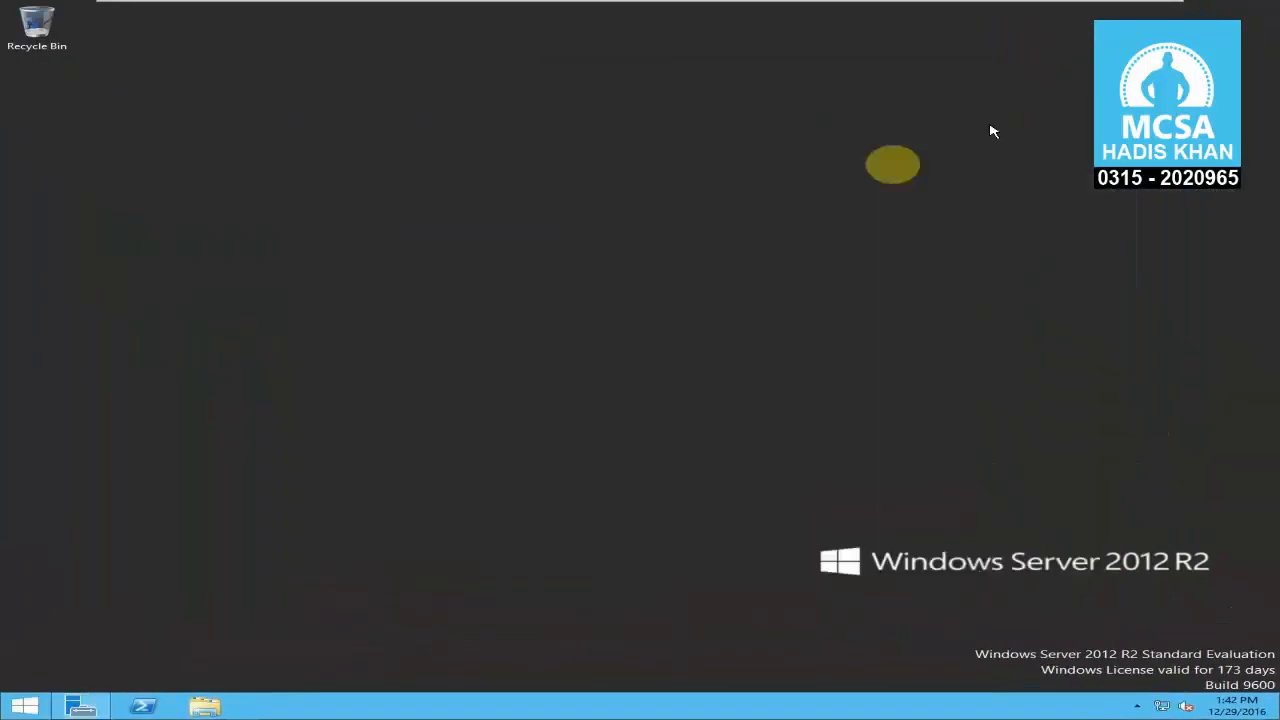
- Launch Internet Explorer with the Run command iexplore
{"action": "key", "text": "super+r"}
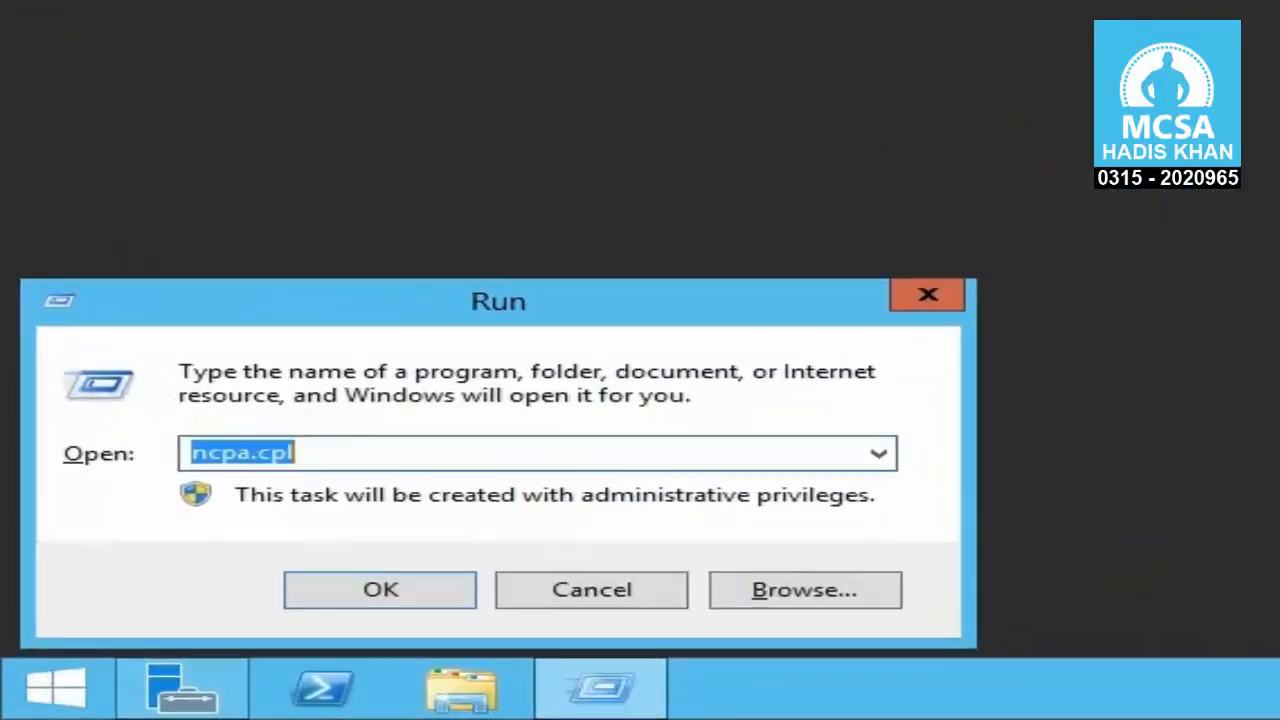
{"action": "type", "text": "iexplore"}
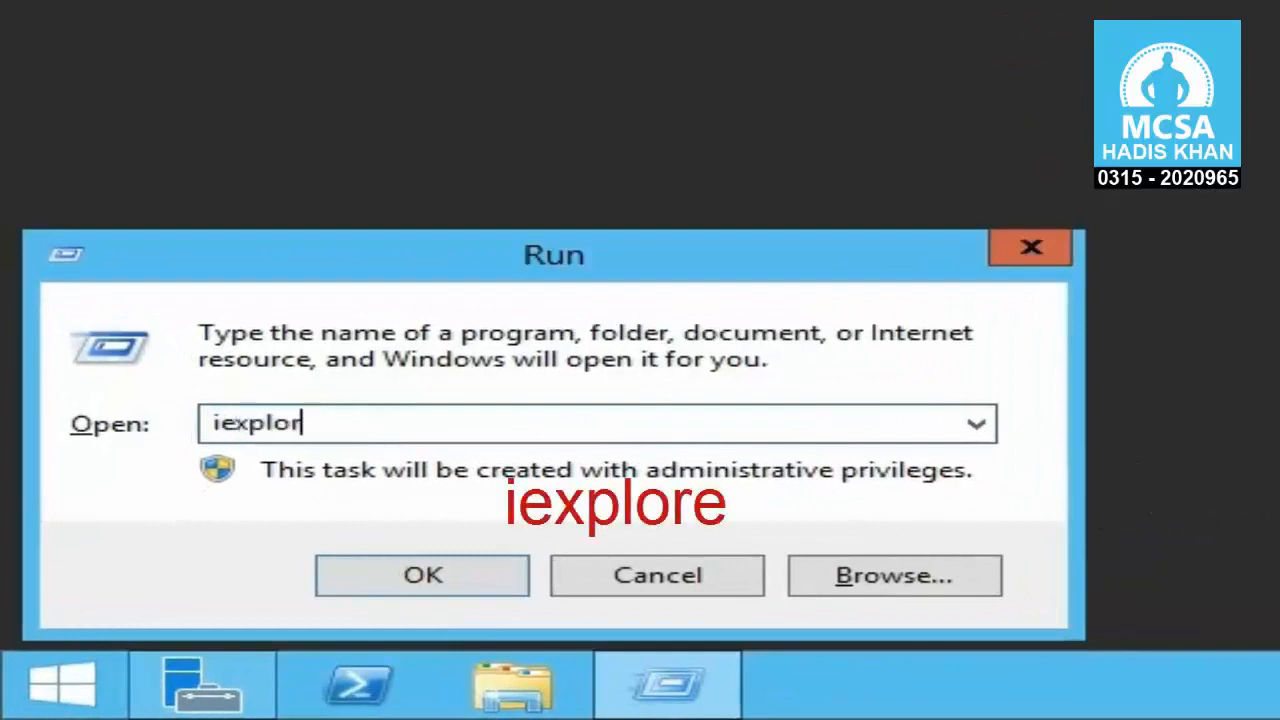
{"action": "key", "text": "Return"}
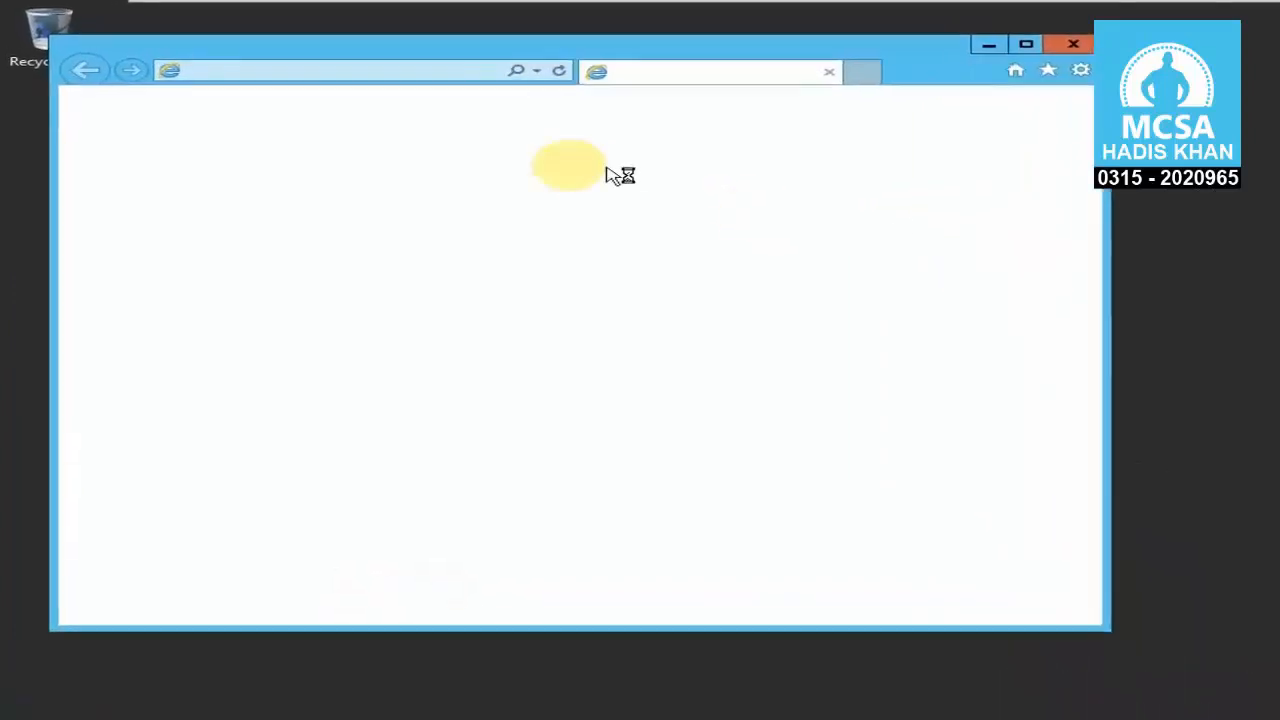
{"action": "type", "text": "google"}
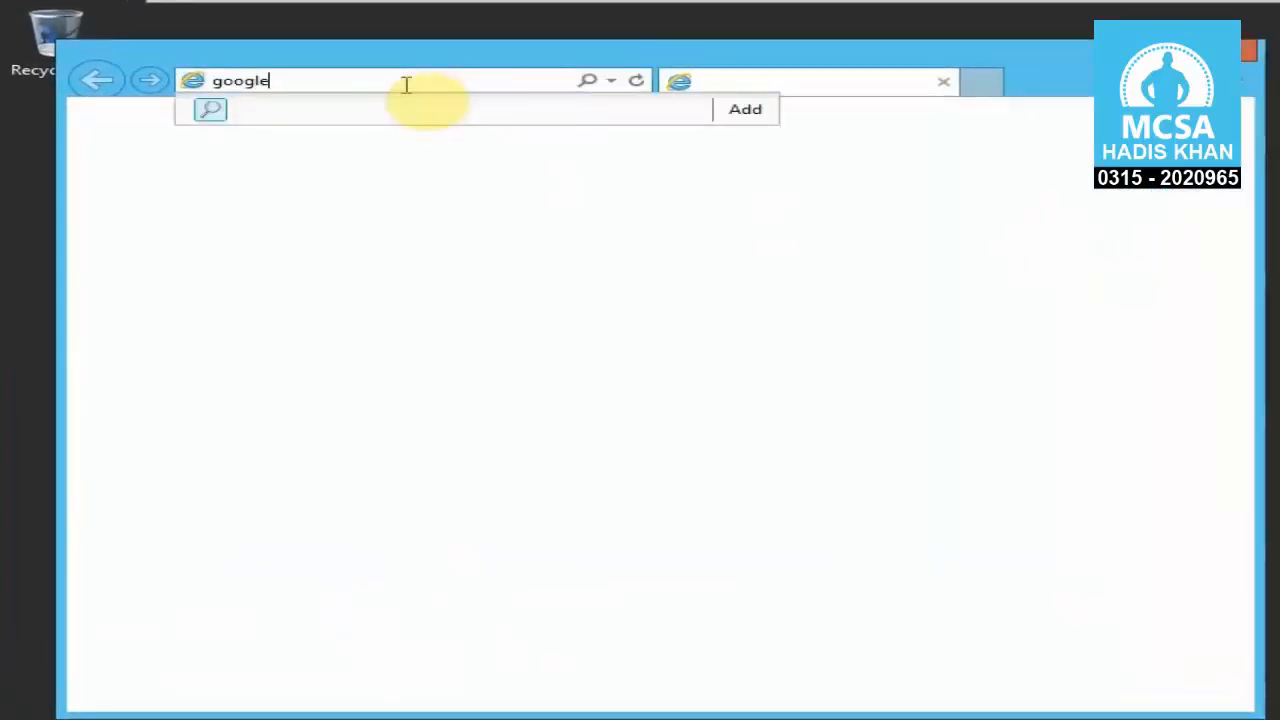
{"action": "key", "text": "ctrl+Return"}
{"action": "key", "text": "Escape"}
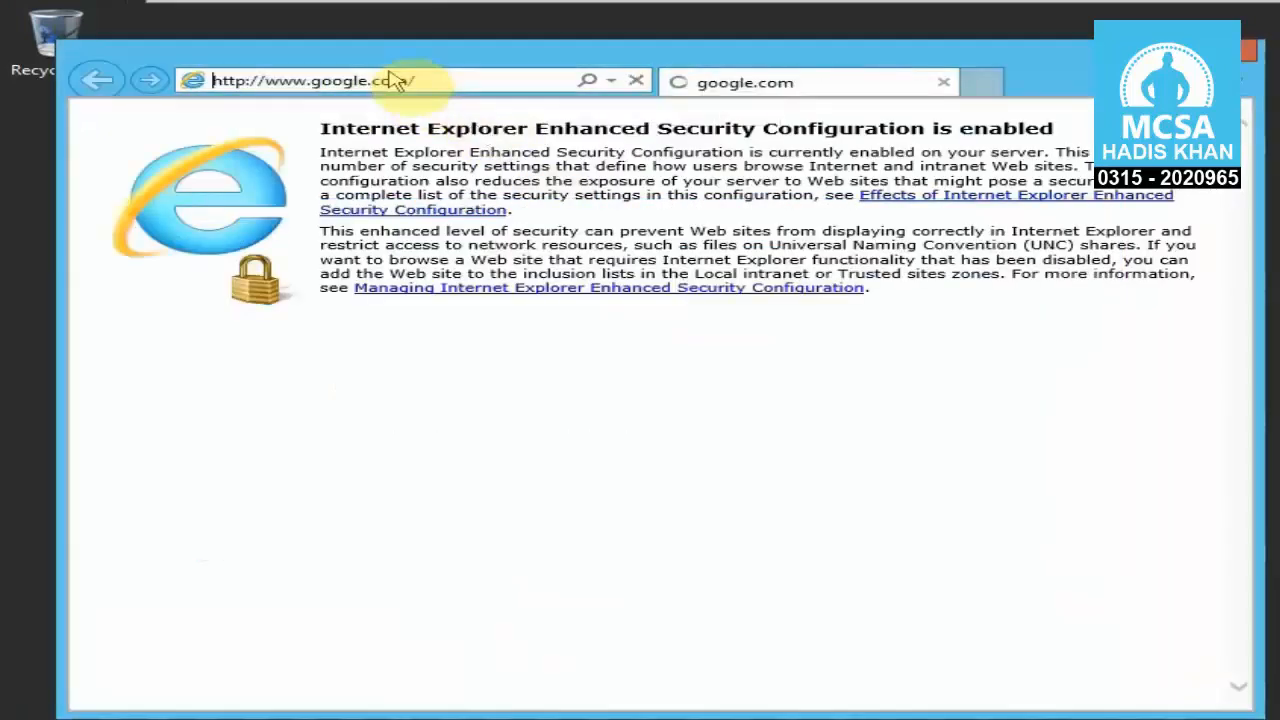
{"action": "left_click", "coordinate": [1032, 588]}
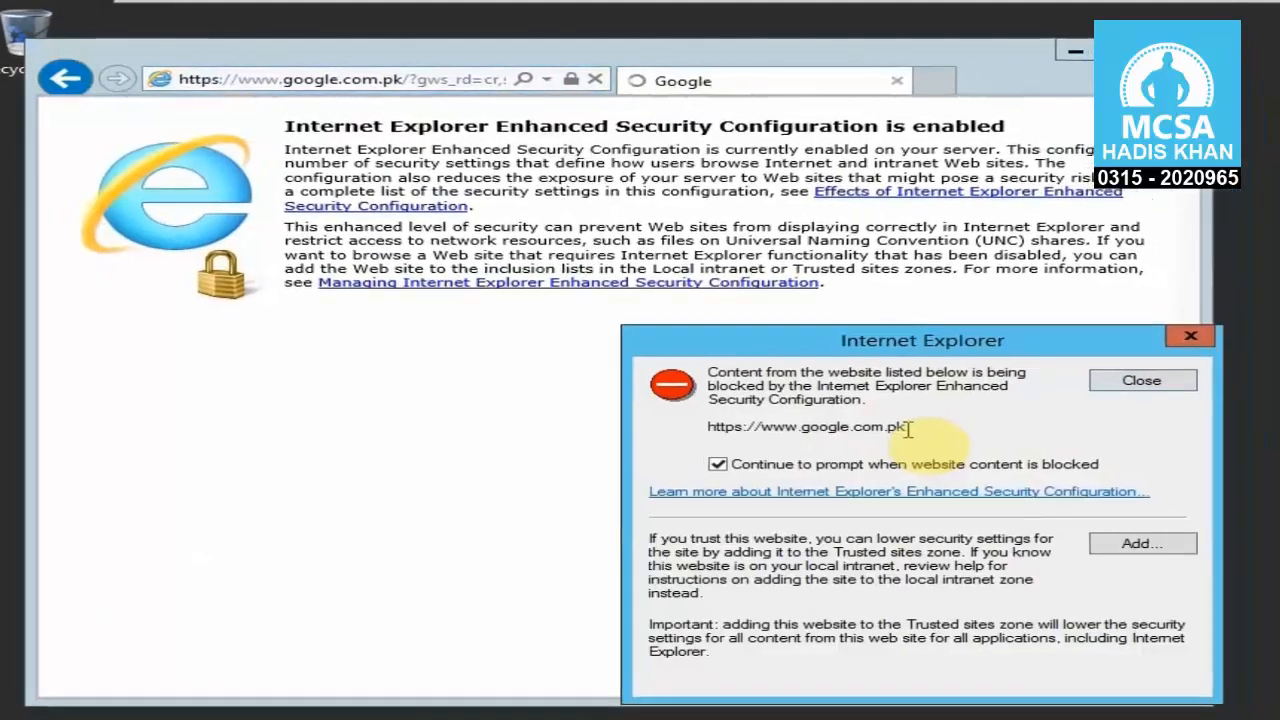
{"action": "left_click", "coordinate": [1130, 386]}
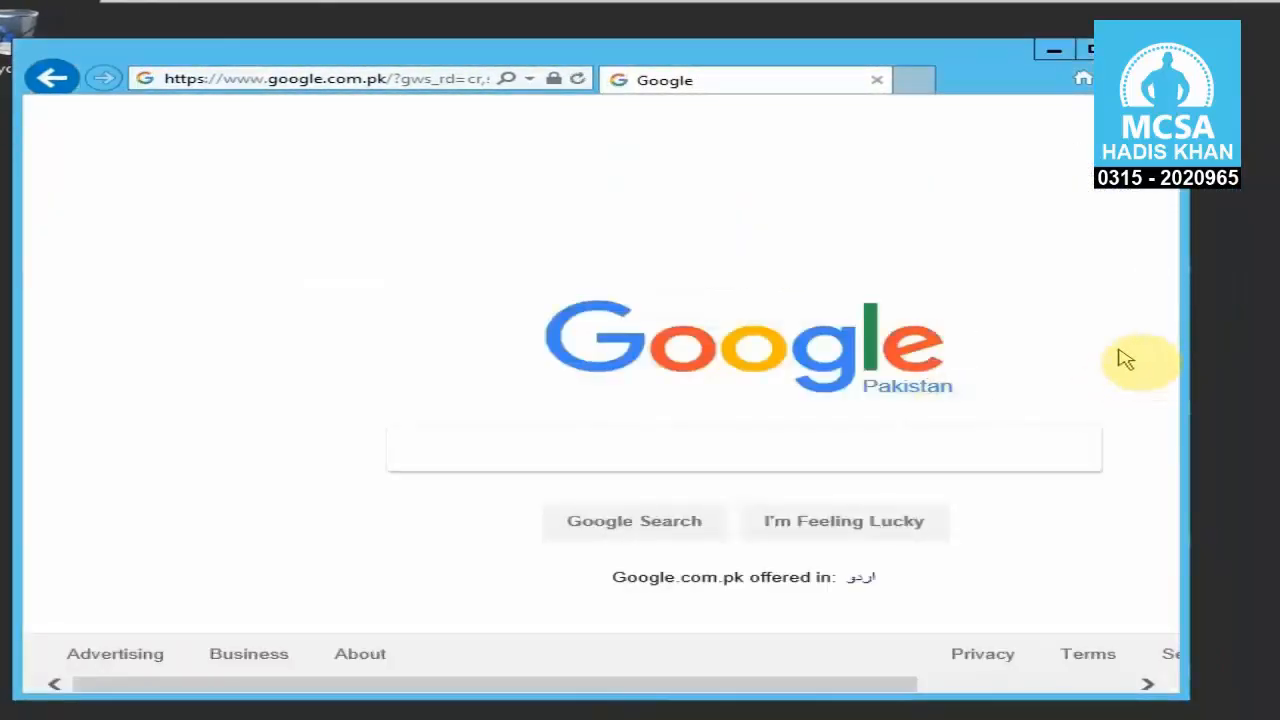
{"action": "left_click", "coordinate": [1138, 49]}
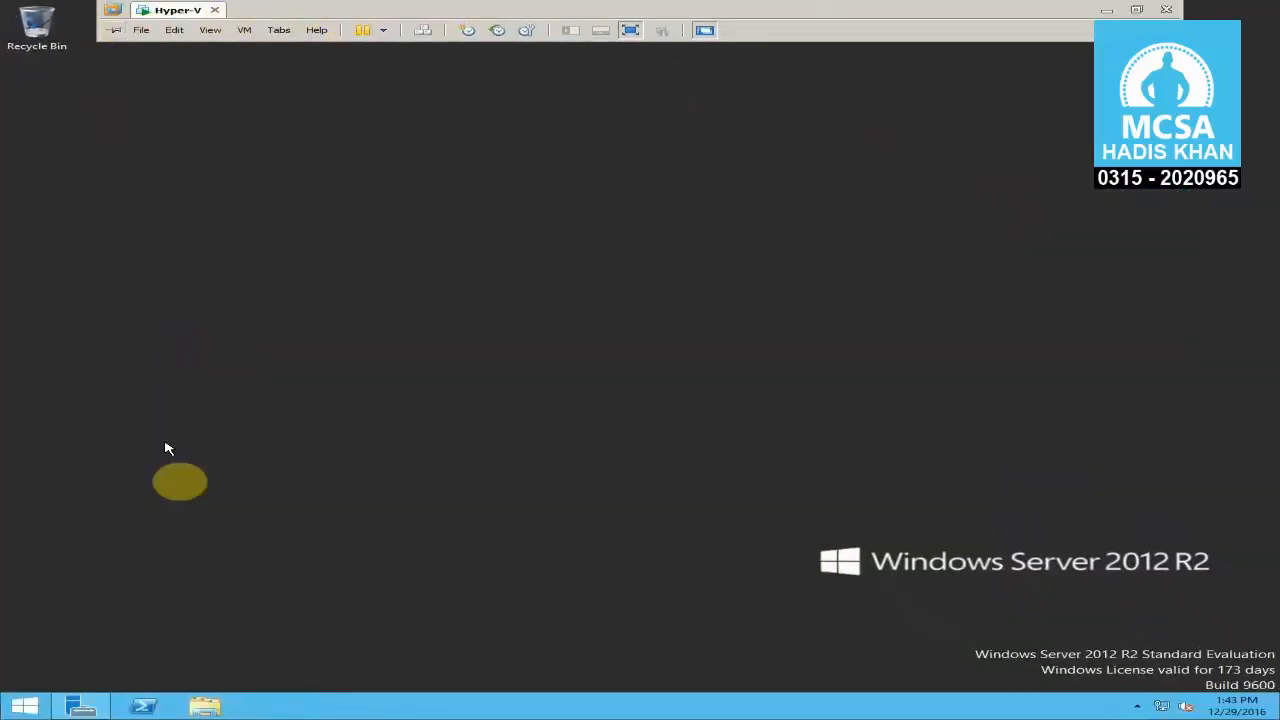
- Launch Server Manager as administrator from the Start screen
{"action": "right_click", "coordinate": [100, 707]}
{"action": "left_click", "coordinate": [100, 669]}
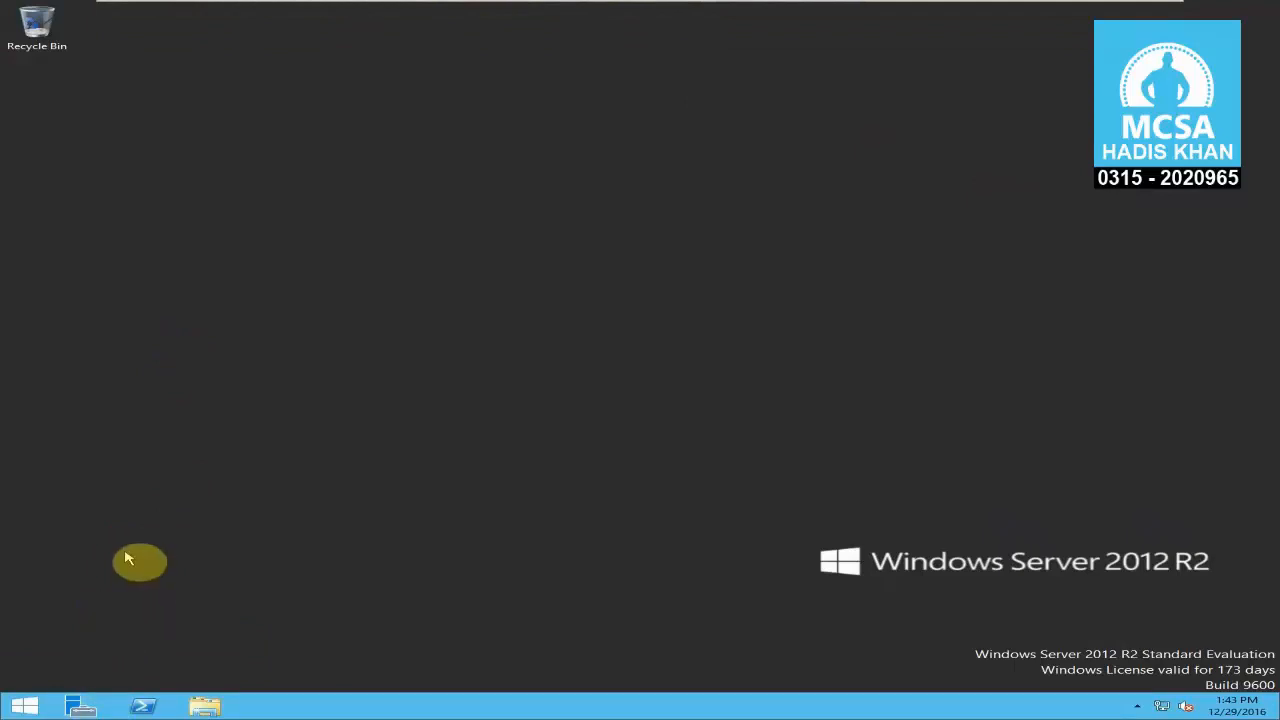
{"action": "key", "text": "super"}
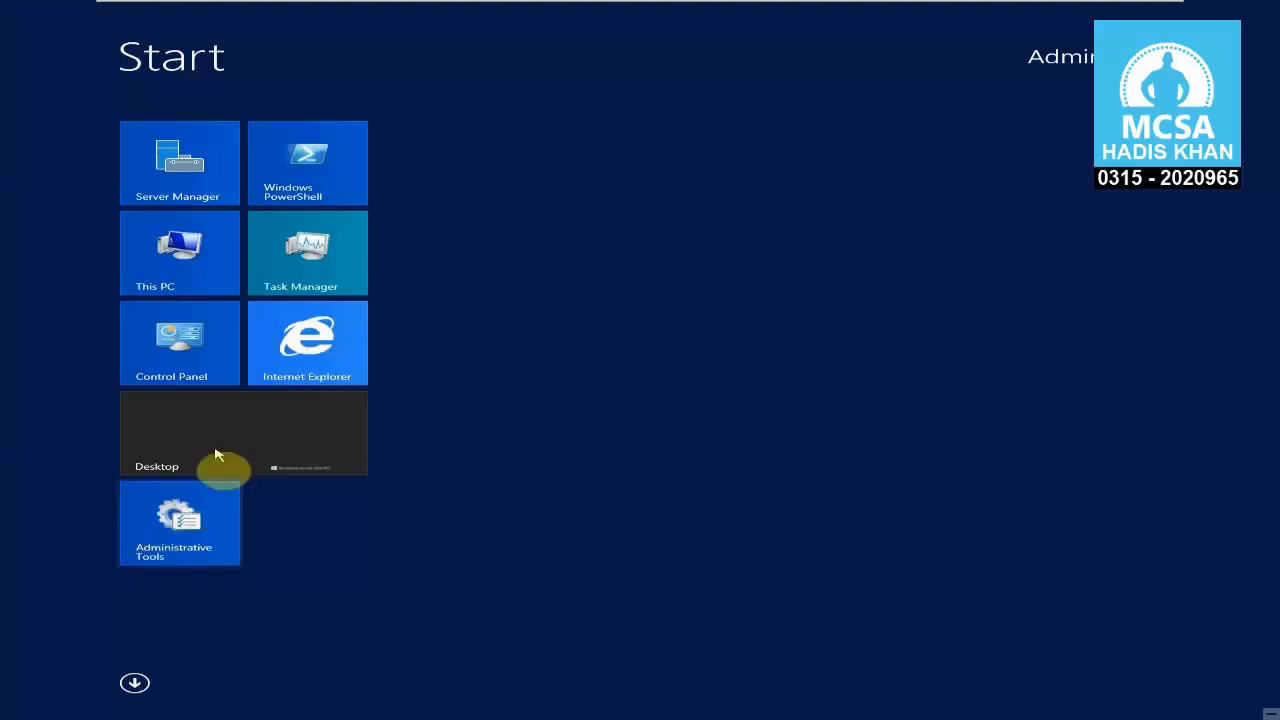
{"action": "right_click", "coordinate": [196, 176]}
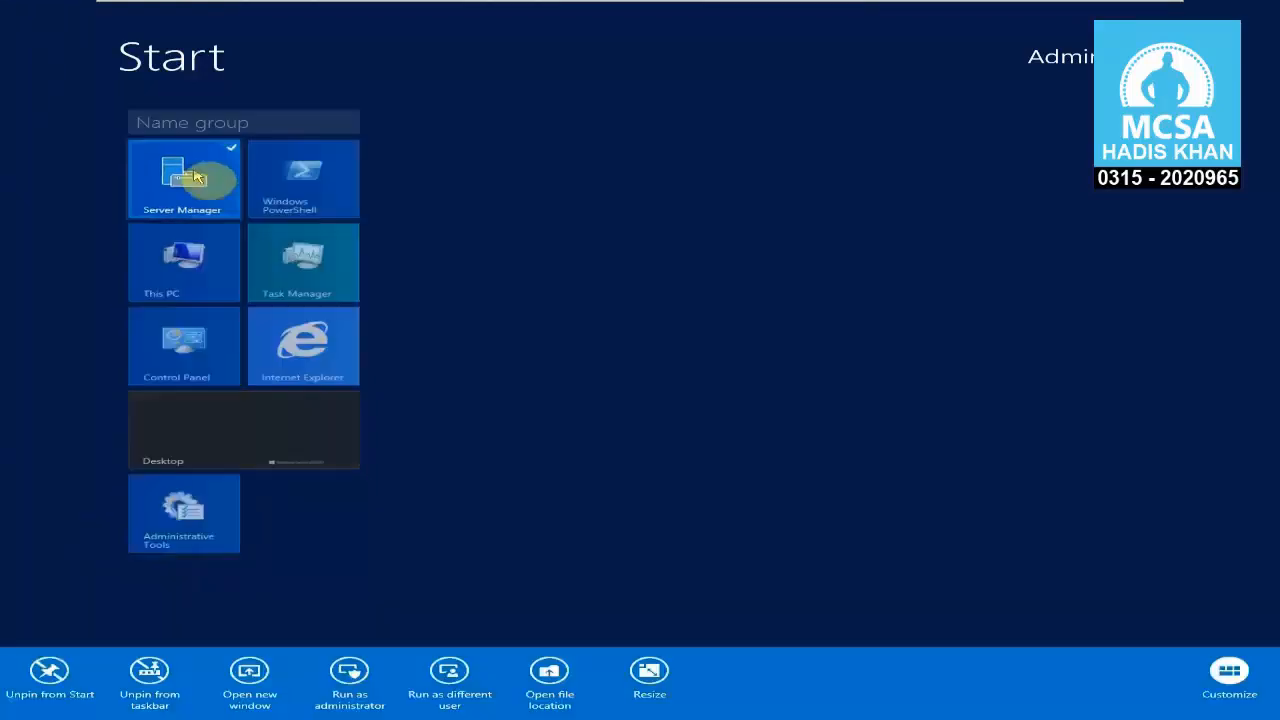
{"action": "right_click", "coordinate": [208, 170]}
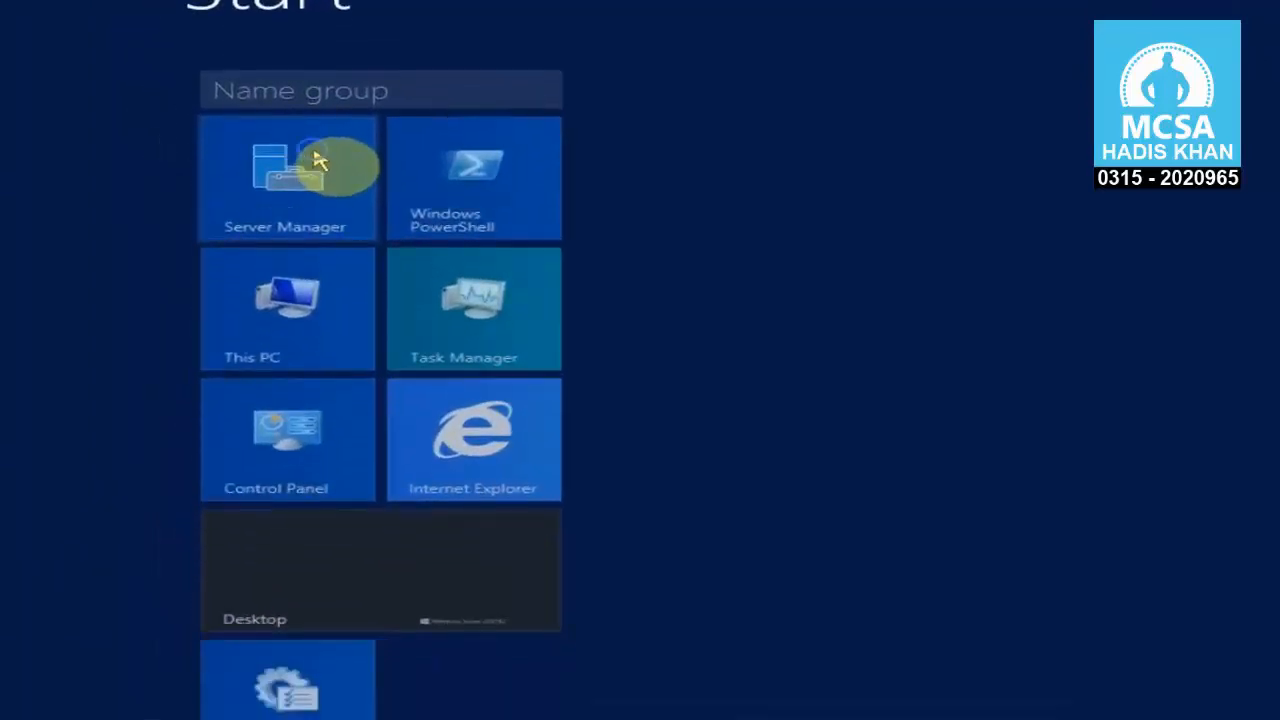
{"action": "right_click", "coordinate": [318, 162]}
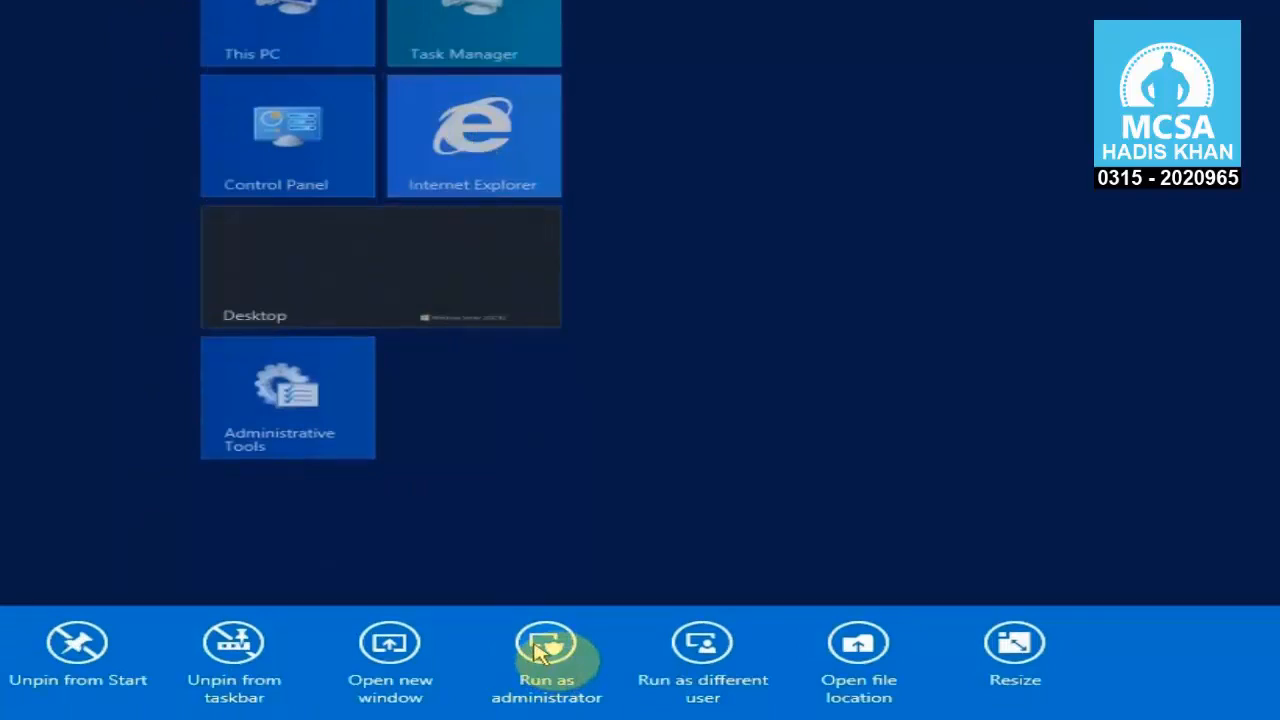
{"action": "left_click", "coordinate": [541, 651]}
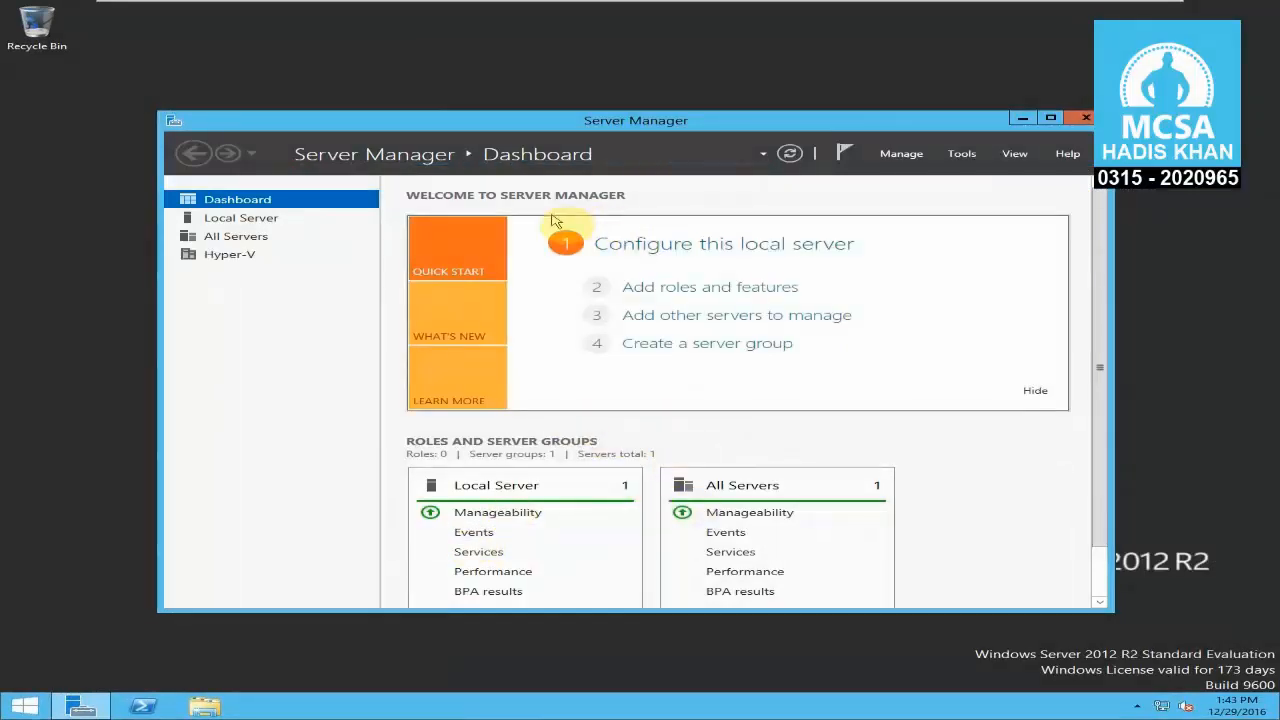
- Open Hyper-V Manager for the local server from Server Manager's Hyper-V server list
{"action": "left_click", "coordinate": [240, 272]}
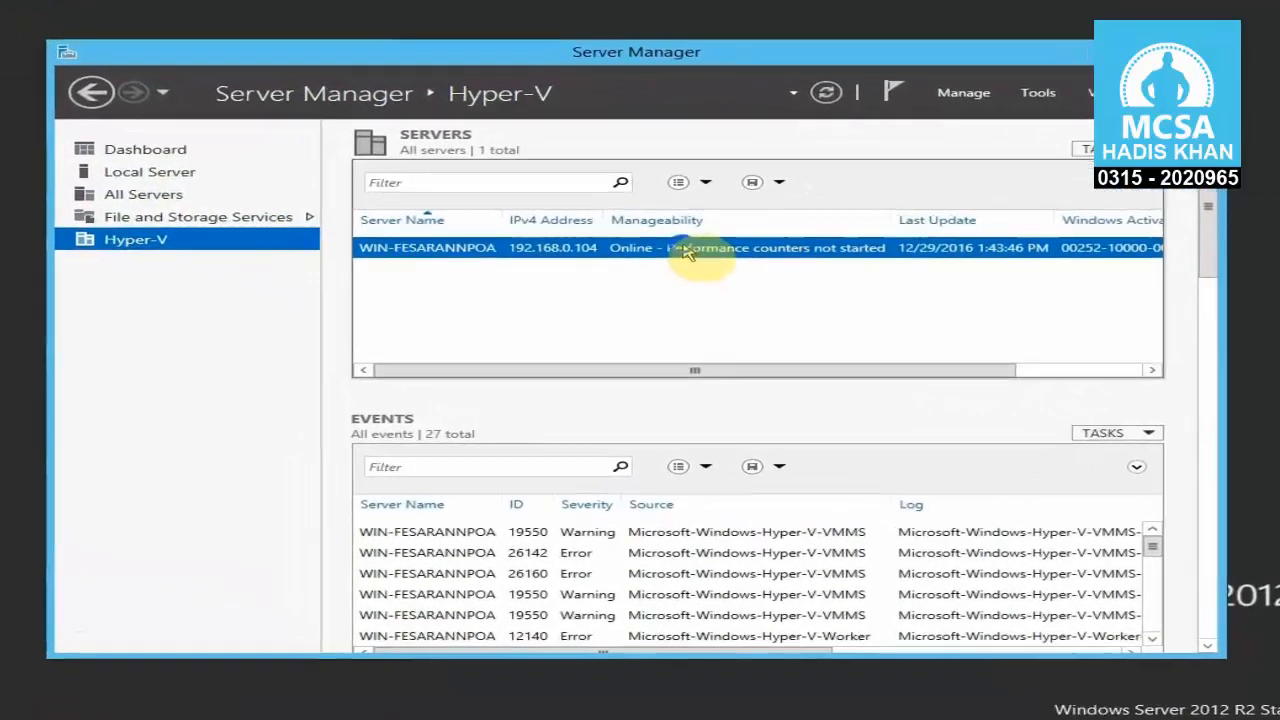
{"action": "right_click", "coordinate": [707, 269]}
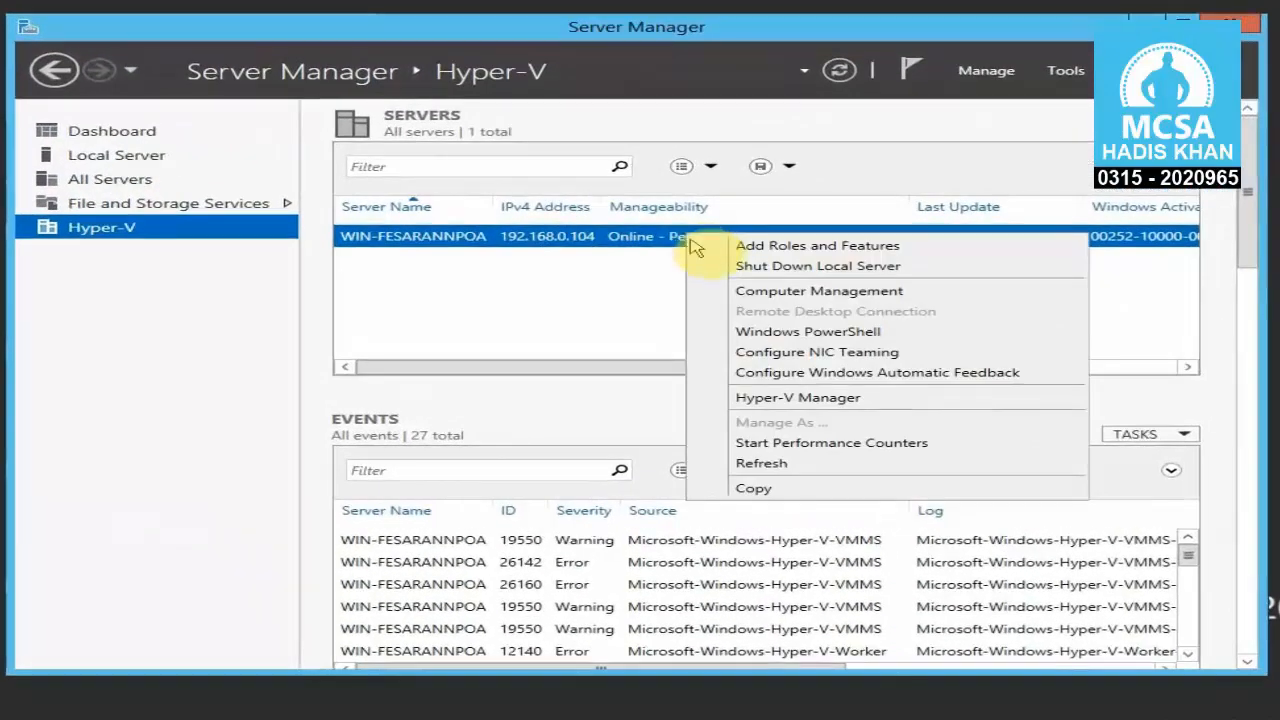
{"action": "left_click", "coordinate": [702, 400]}
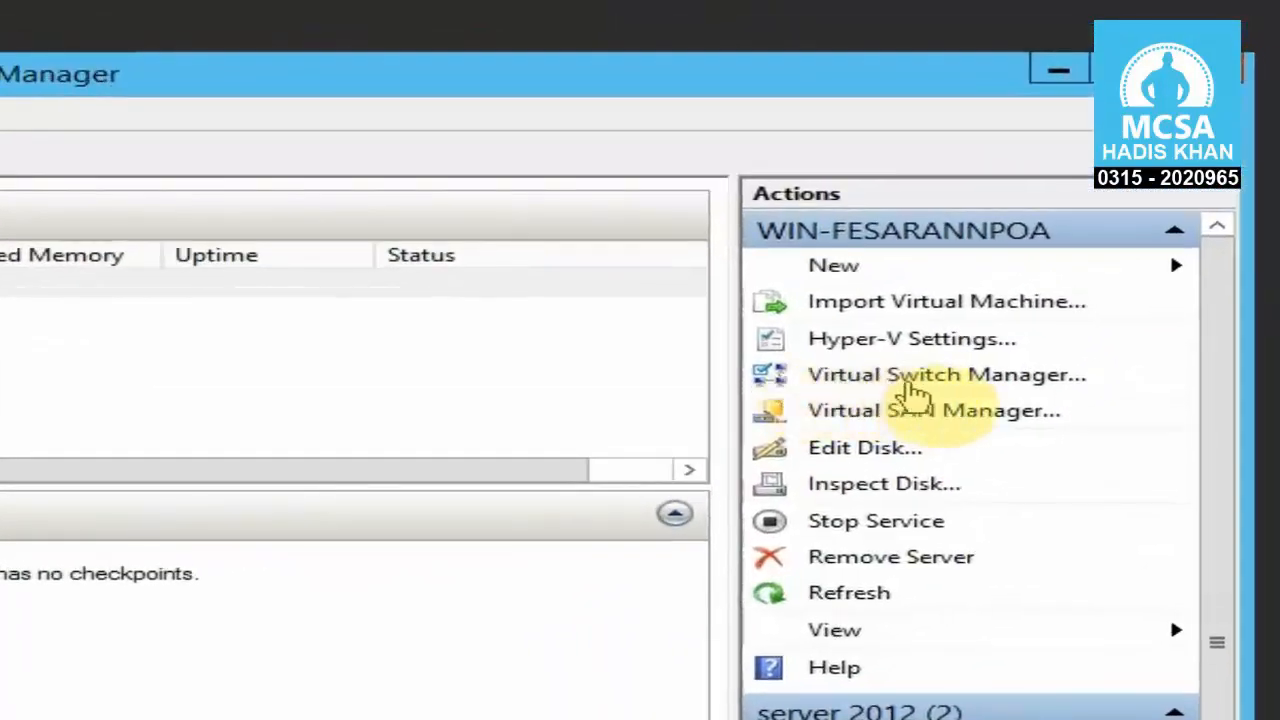
- Open Virtual Switch Manager, review the Internal and Private types, and create a new virtual switch of type External
{"action": "left_click", "coordinate": [932, 384]}
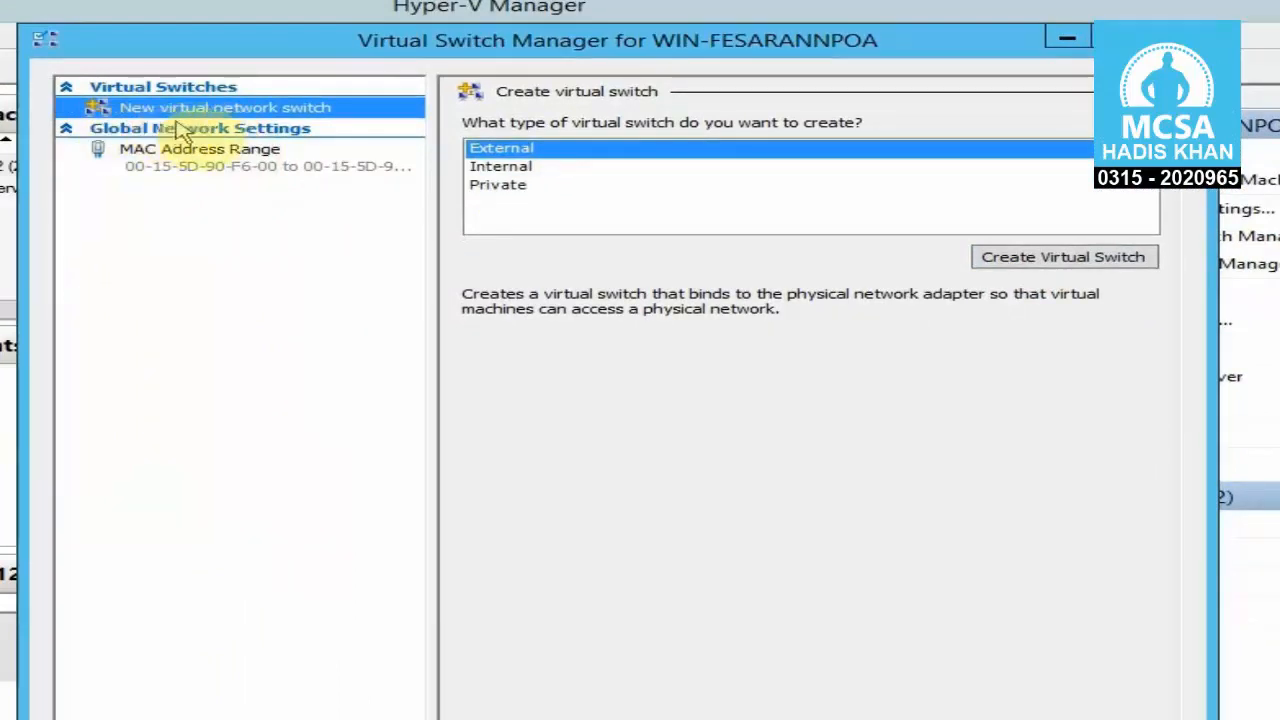
{"action": "left_click", "coordinate": [519, 167]}
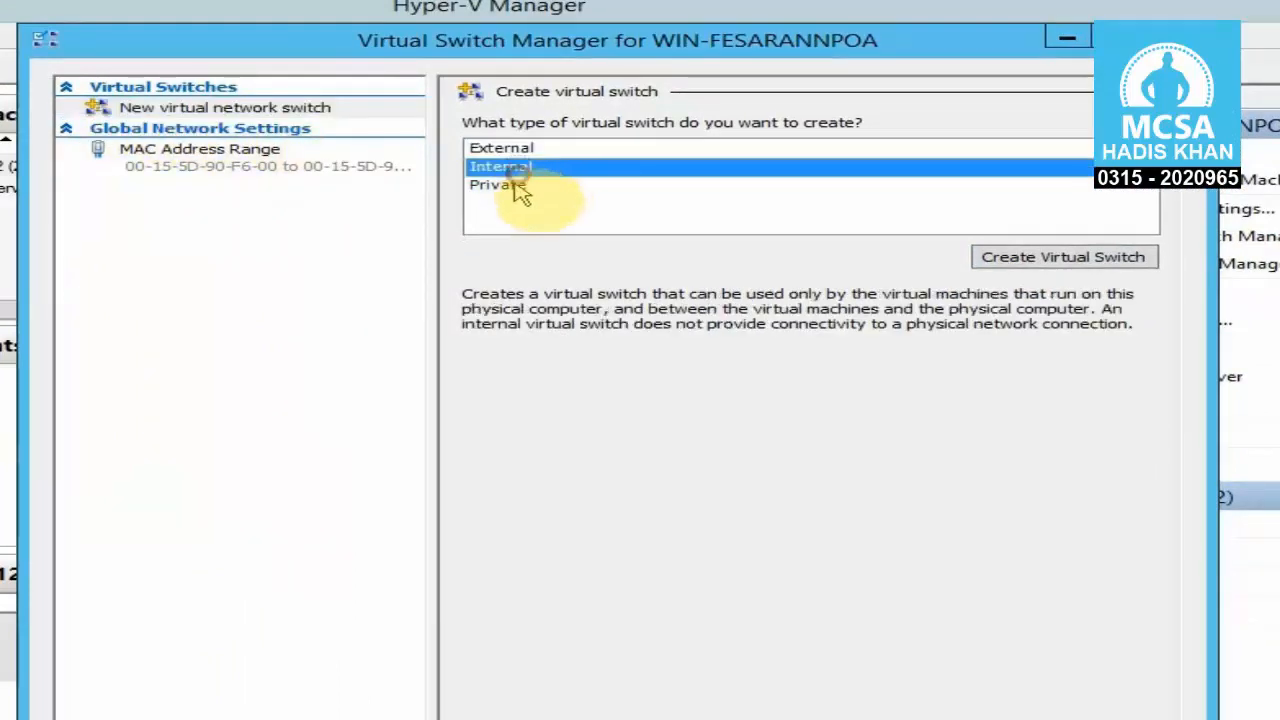
{"action": "left_click", "coordinate": [512, 184]}
{"action": "left_click", "coordinate": [548, 150]}
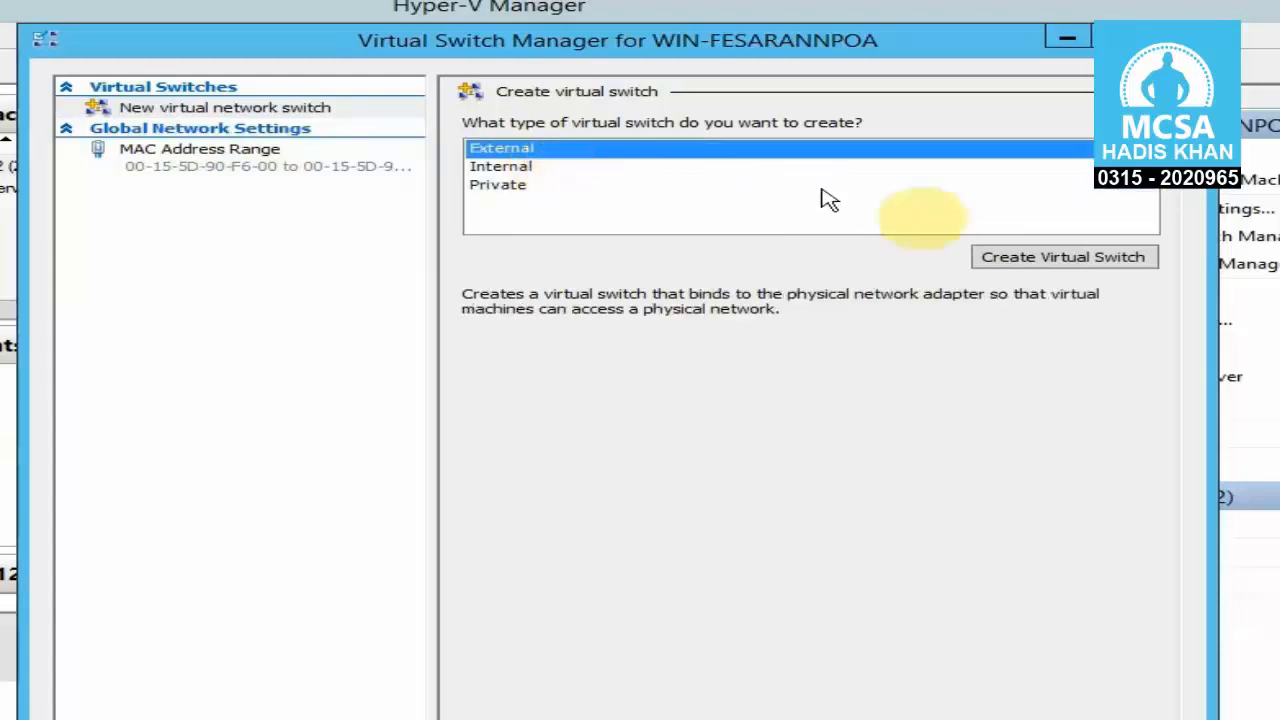
{"action": "left_click", "coordinate": [1080, 260]}
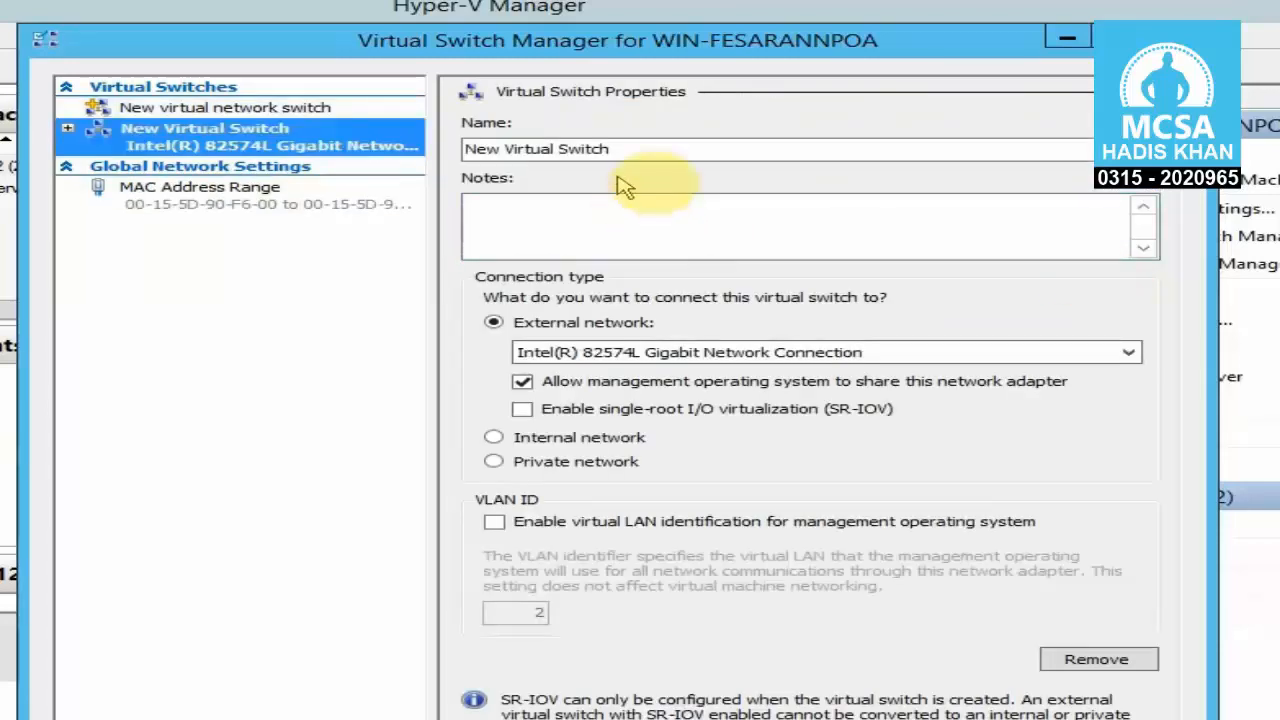
- Name the switch New Virtual Switch ext and keep its external network on Intel(R) 82574L Gigabit Network Connection
{"action": "left_click", "coordinate": [648, 149]}
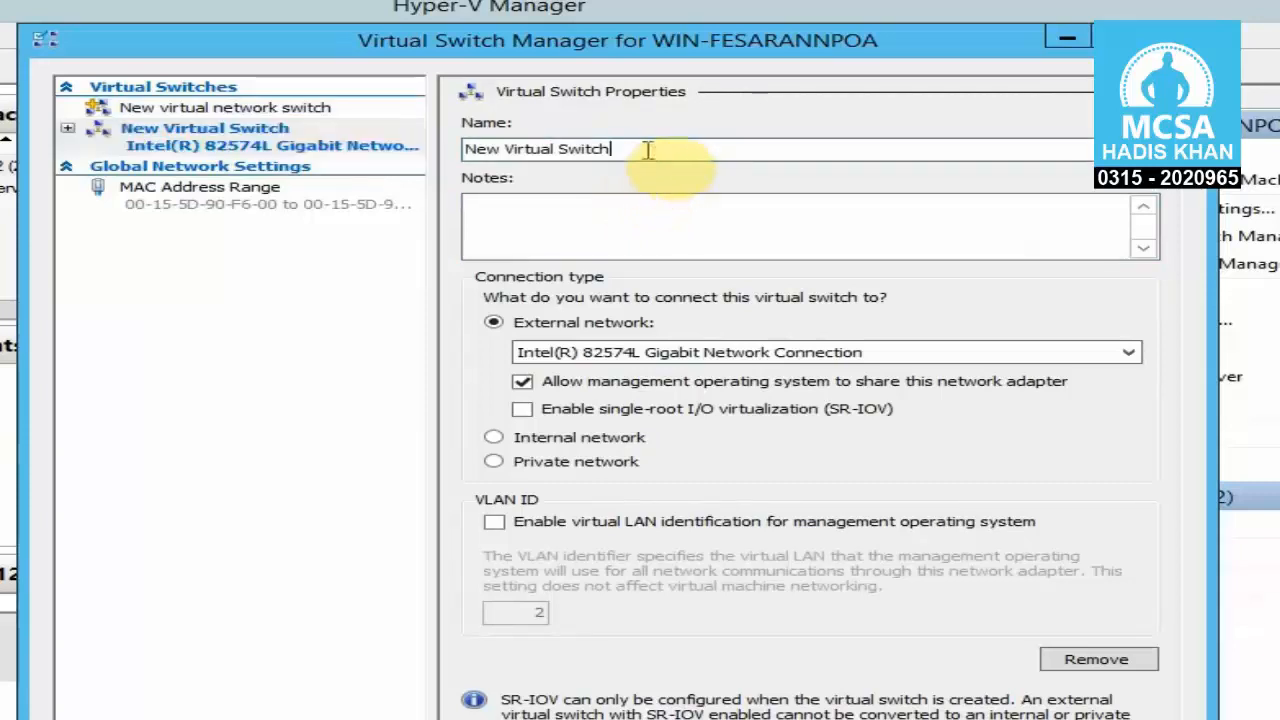
{"action": "type", "text": "ex5"}
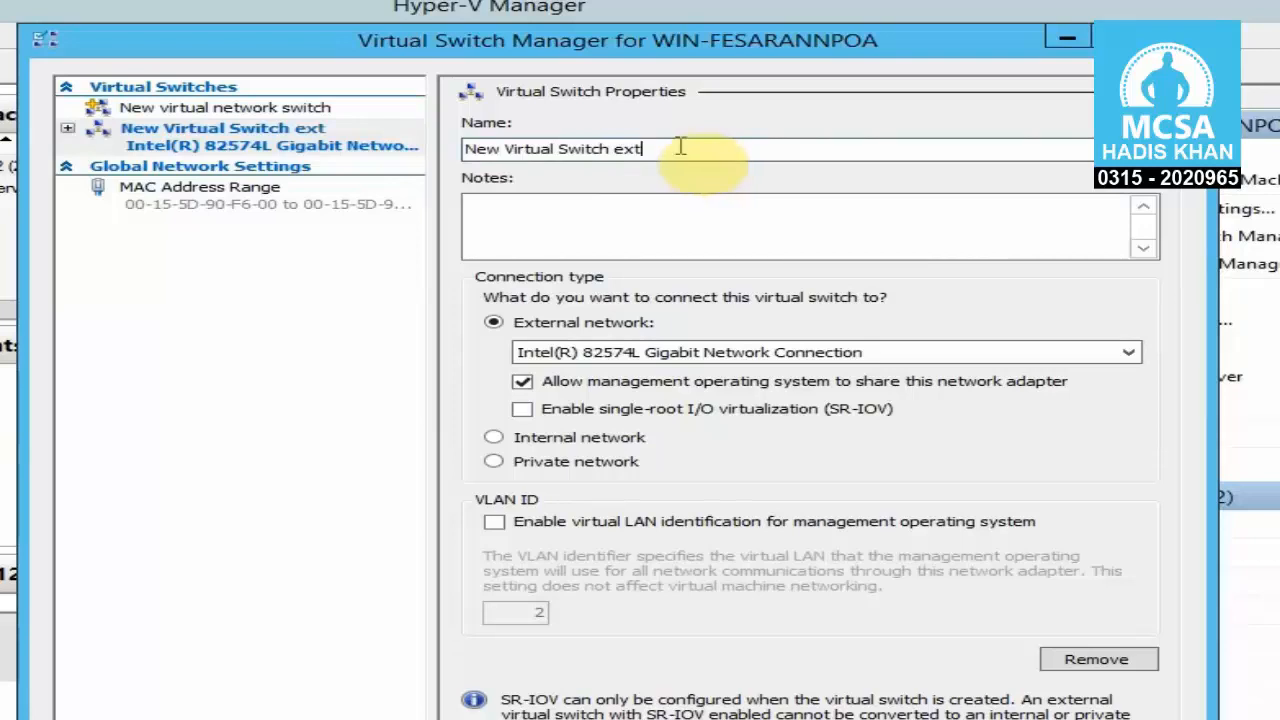
{"action": "left_click", "coordinate": [706, 353]}
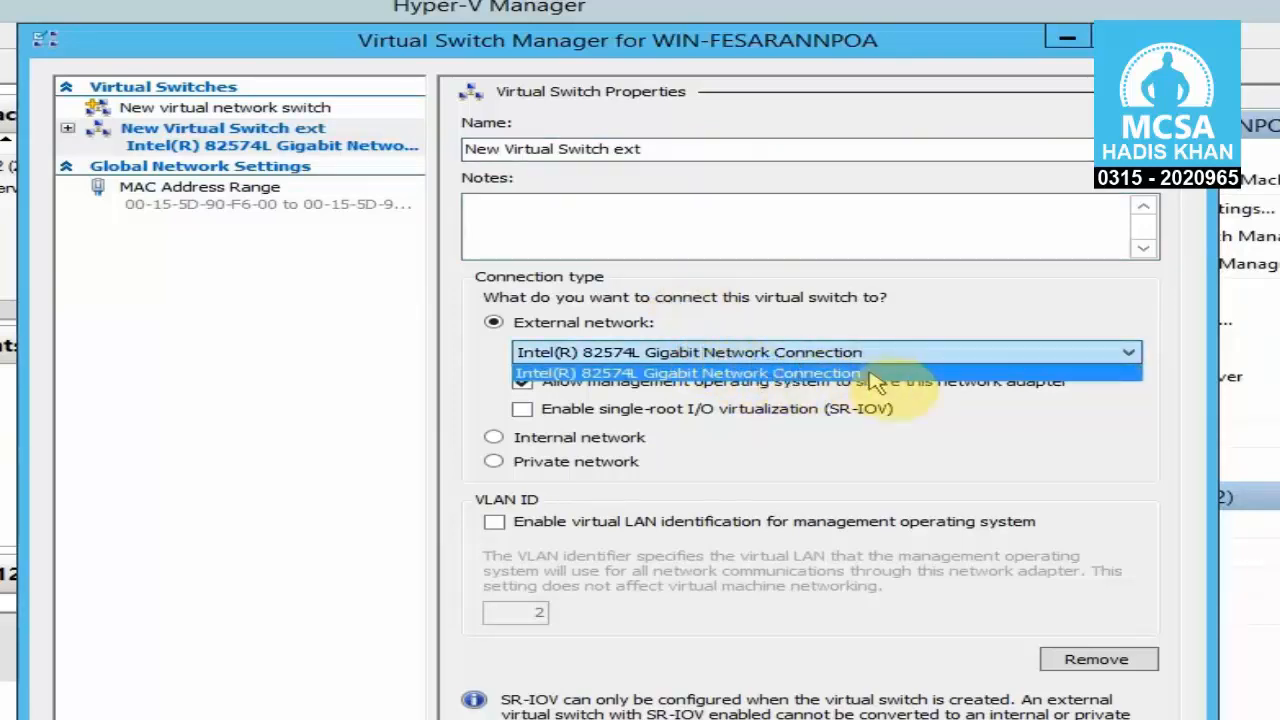
{"action": "left_click", "coordinate": [970, 318]}
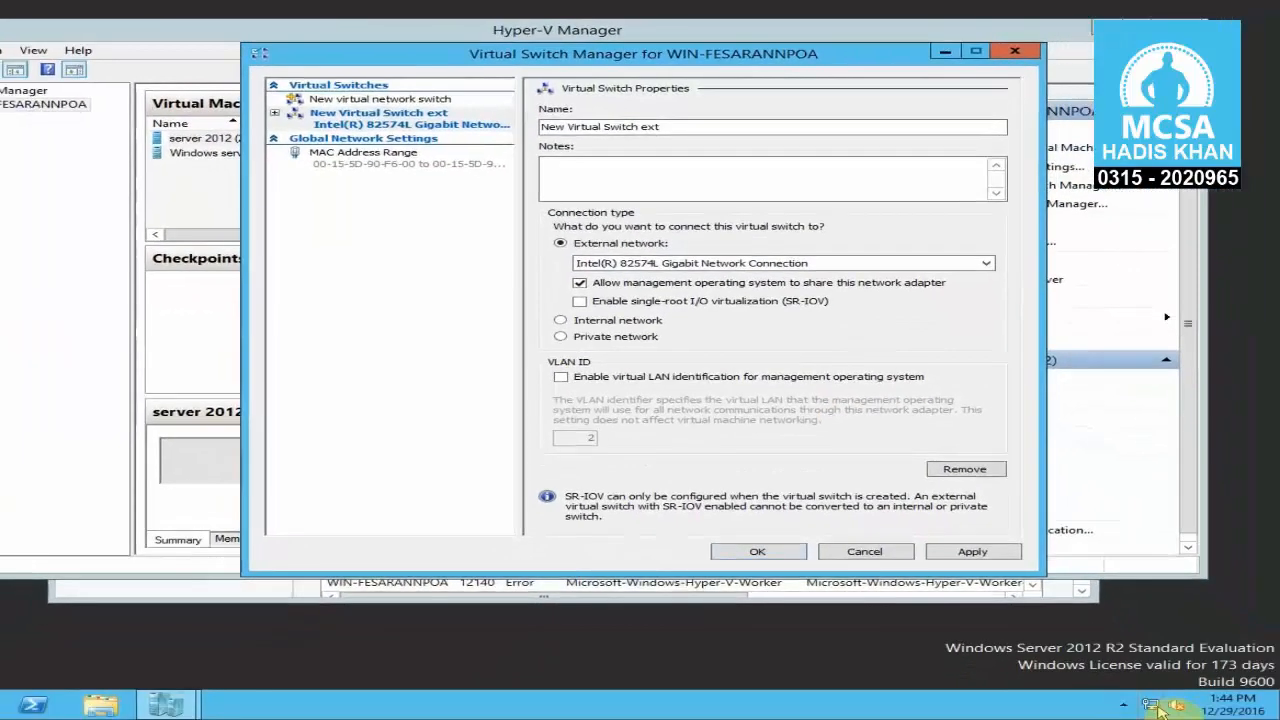
- Check the host's Ethernet0 adapter in Network Connections, then close the network windows
{"action": "right_click", "coordinate": [1150, 706]}
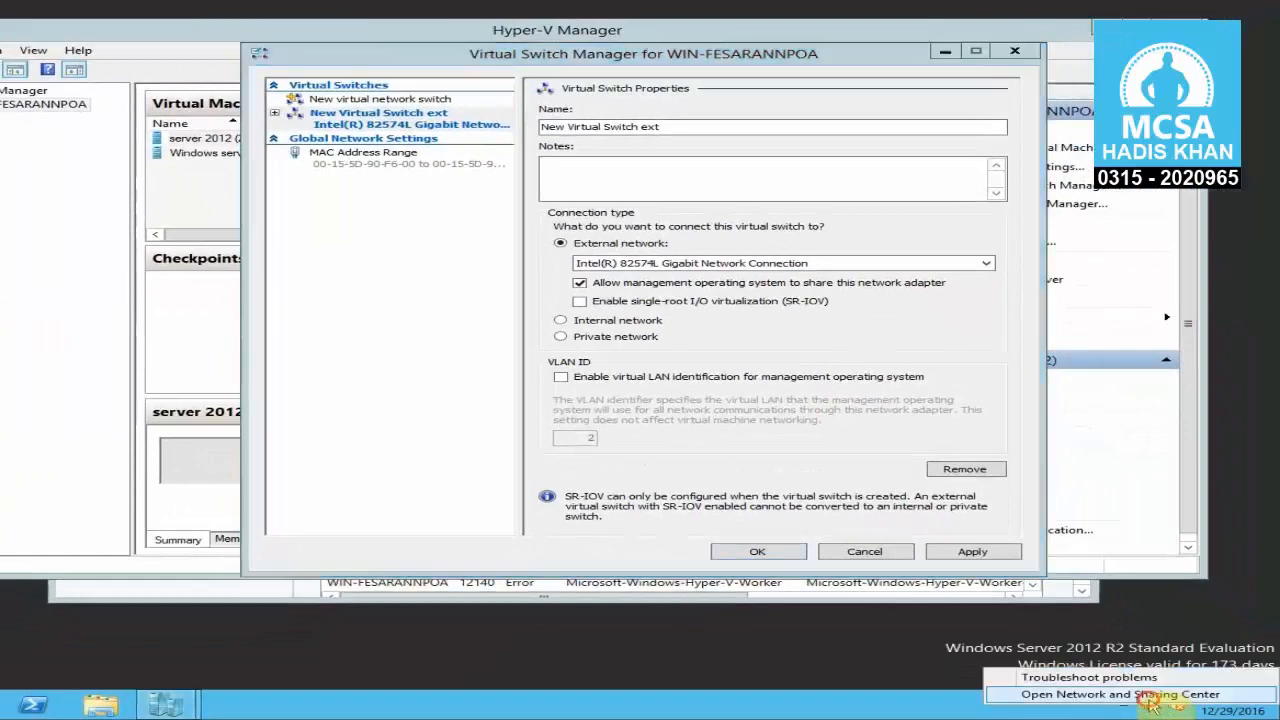
{"action": "left_click", "coordinate": [1140, 691]}
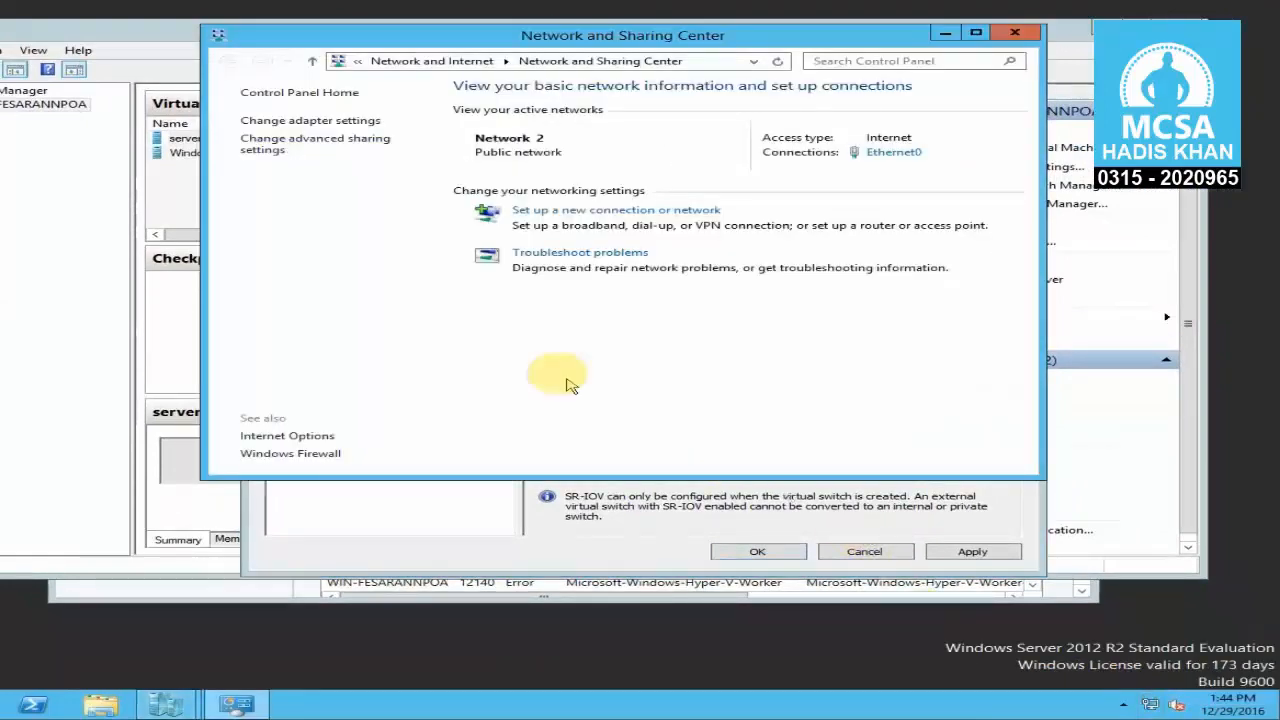
{"action": "left_click", "coordinate": [272, 122]}
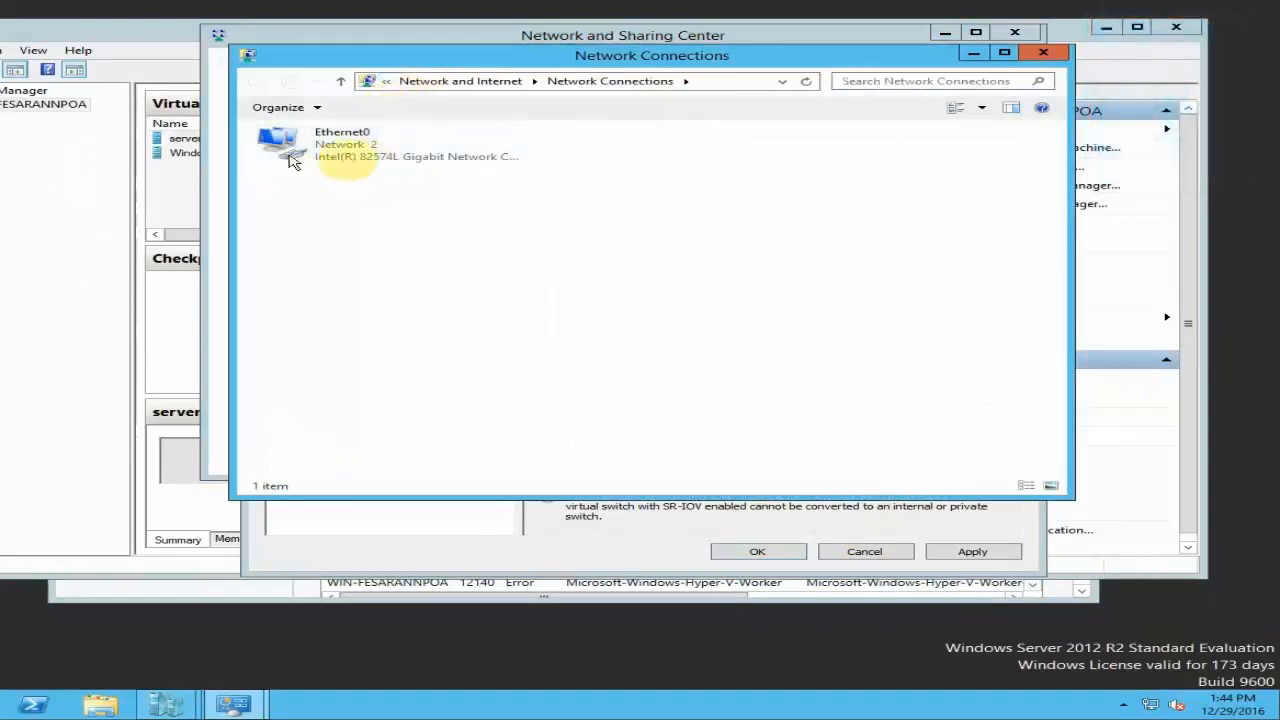
{"action": "left_click", "coordinate": [374, 152]}
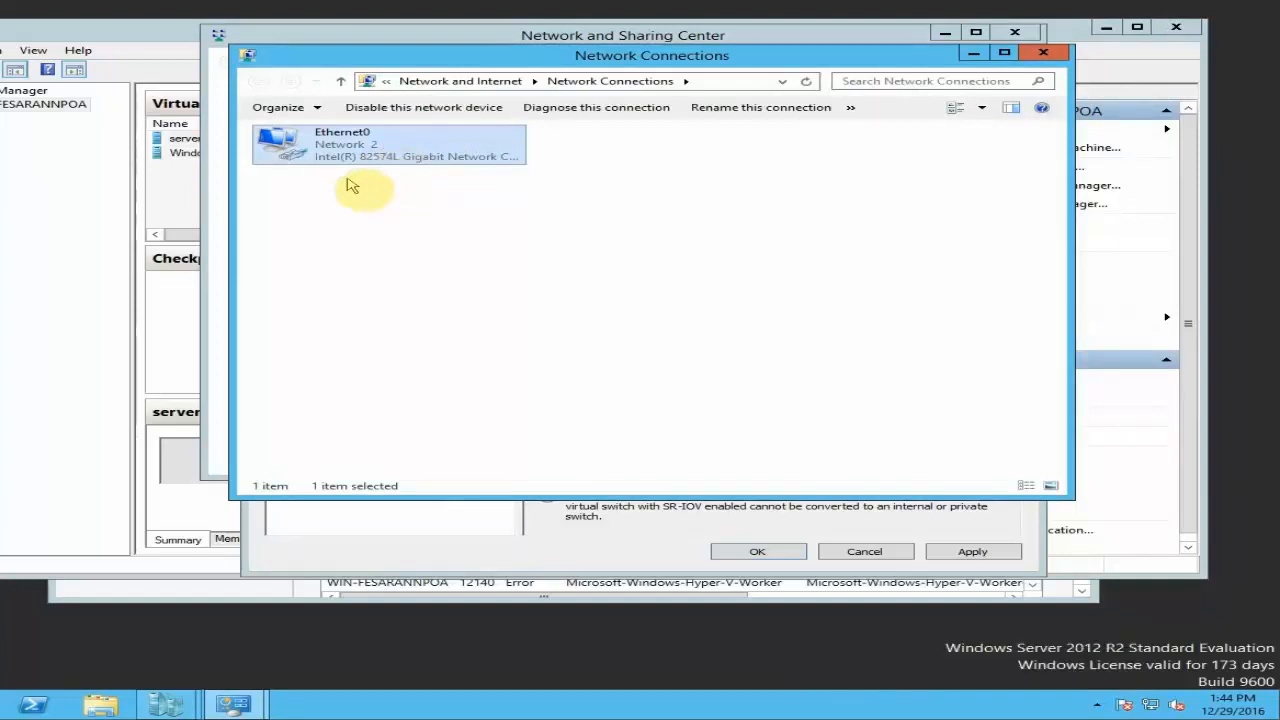
{"action": "left_click", "coordinate": [1043, 52]}
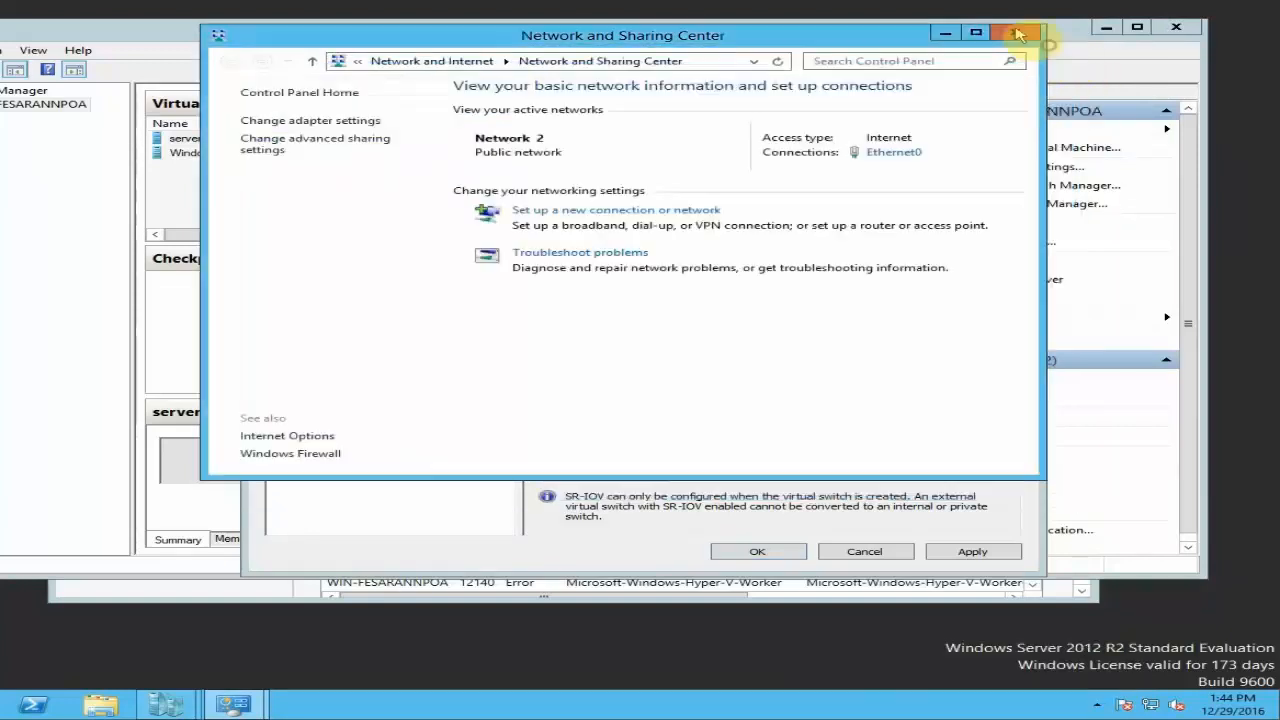
{"action": "left_click", "coordinate": [1014, 33]}
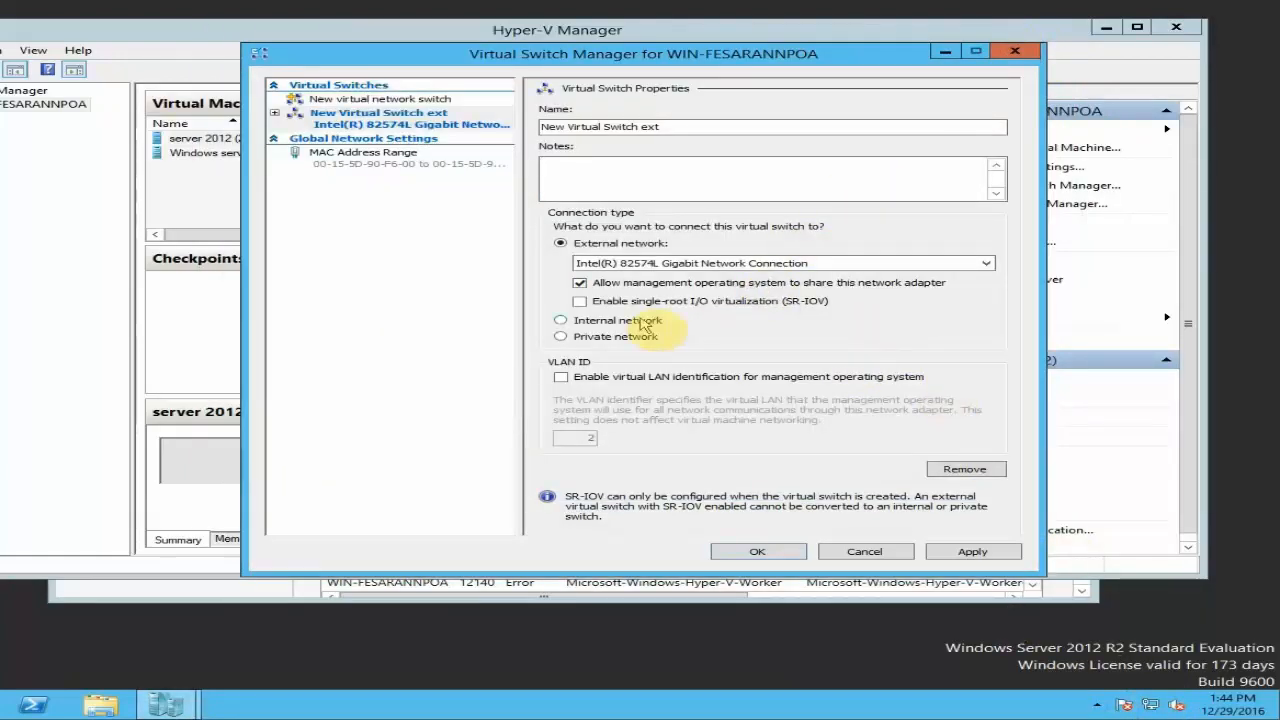
- Disallow the management operating system from sharing the external switch's network adapter, and apply the networking changes despite the remote access warning
{"action": "left_click", "coordinate": [580, 283]}
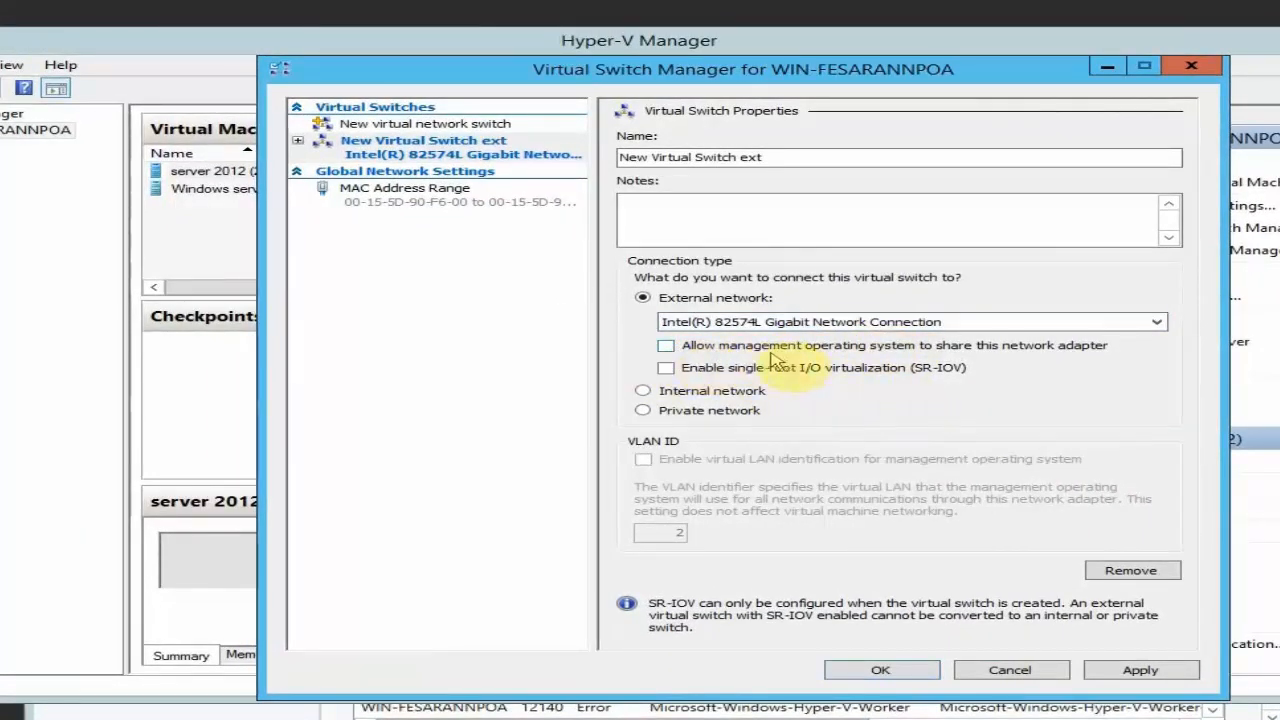
{"action": "left_click", "coordinate": [1148, 672]}
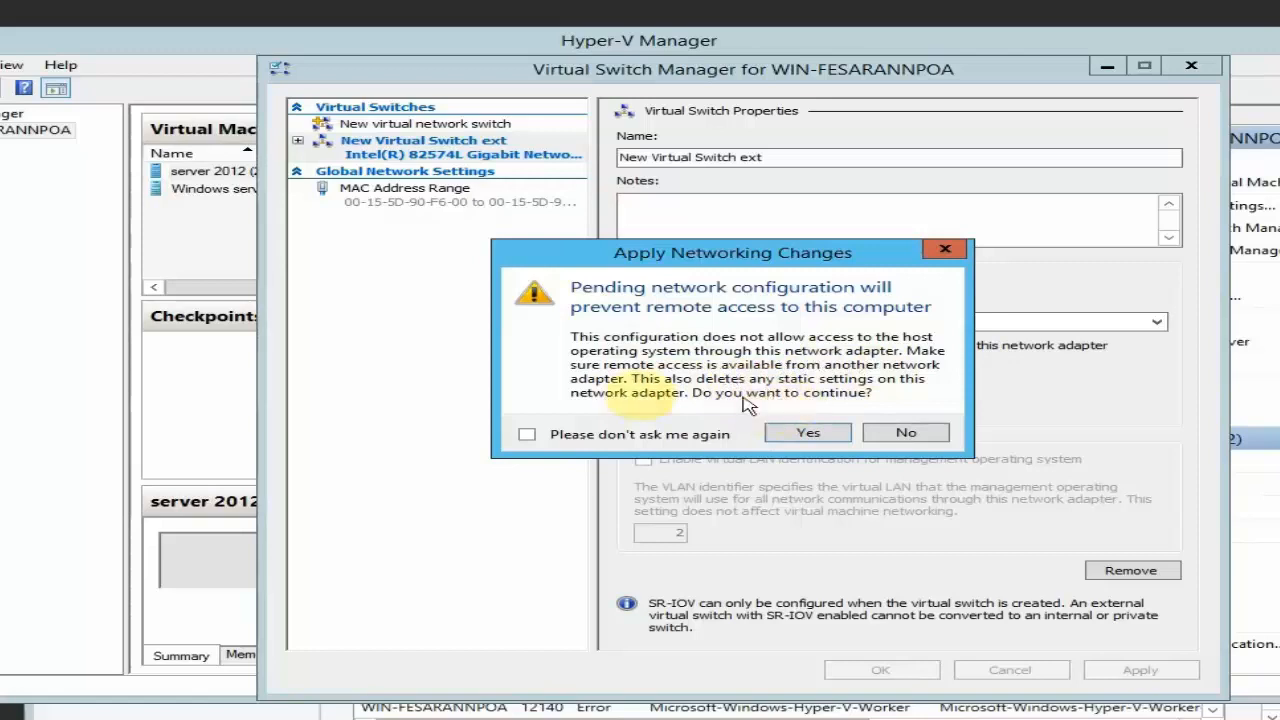
{"action": "left_click", "coordinate": [838, 436]}
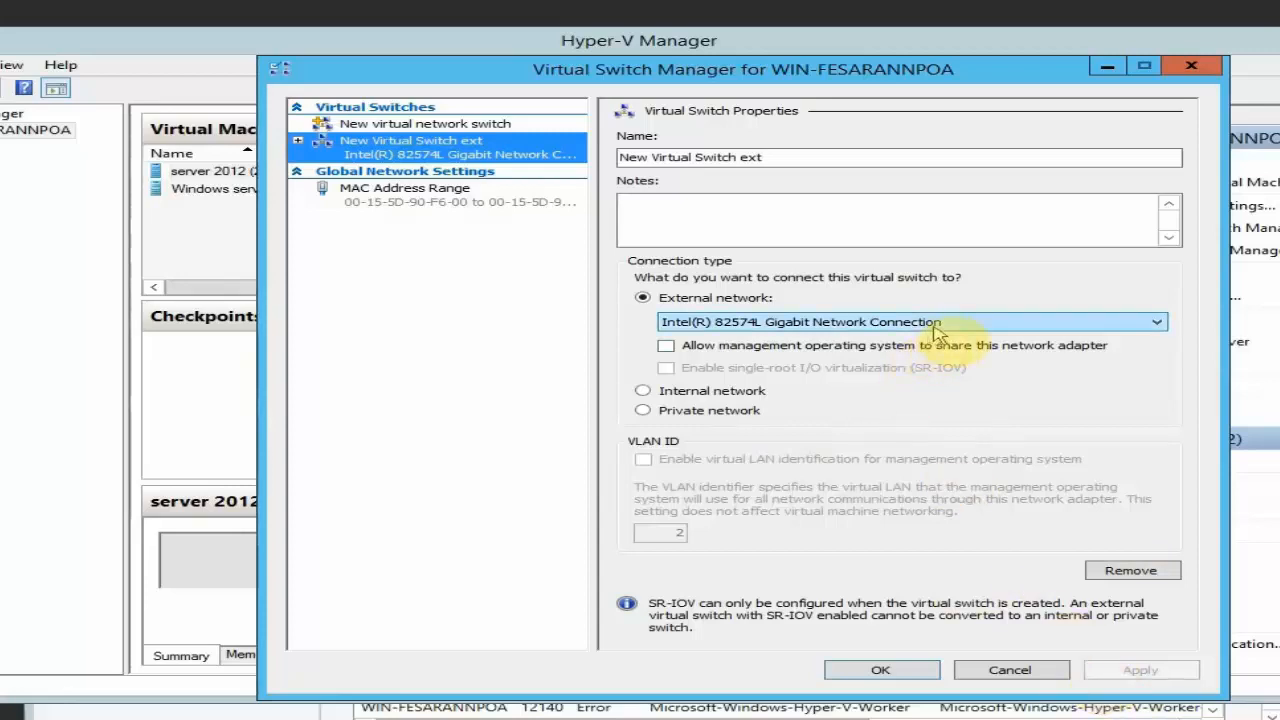
- Allow the management operating system to share the switch's network adapter again, apply the change, and close Virtual Switch Manager
{"action": "left_click", "coordinate": [667, 346]}
{"action": "left_click", "coordinate": [1140, 670]}
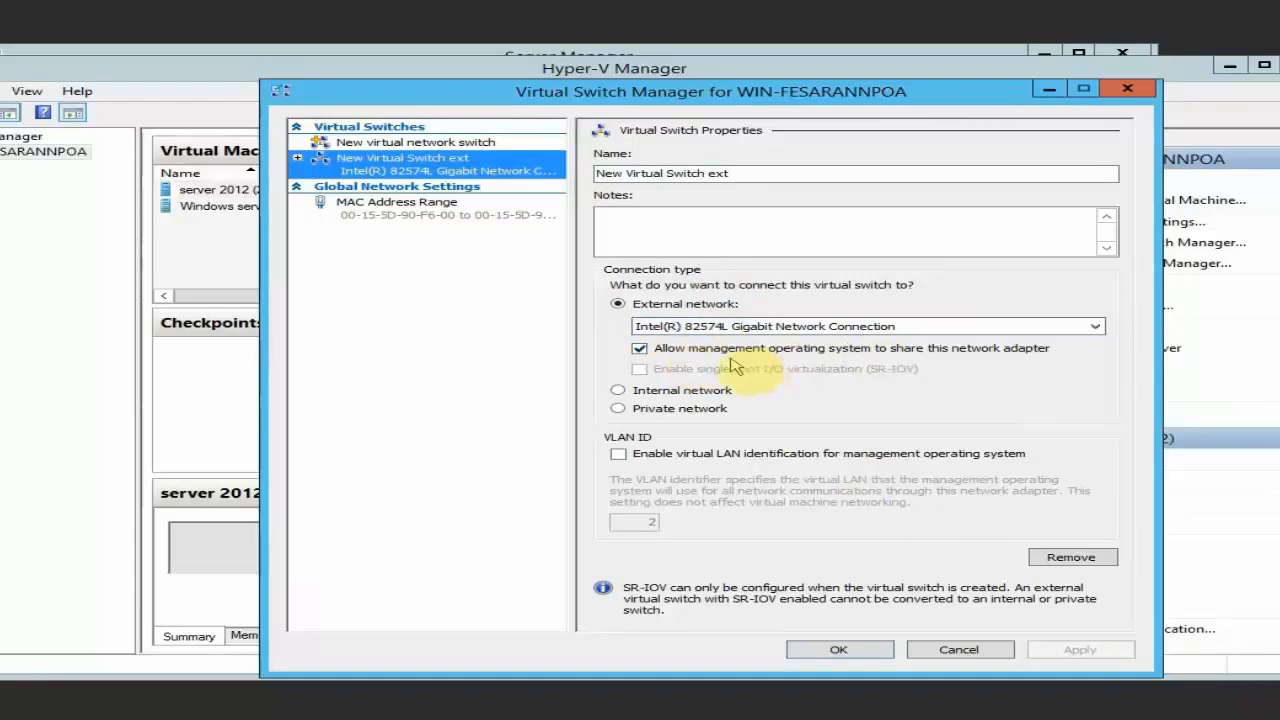
{"action": "left_click", "coordinate": [845, 652]}
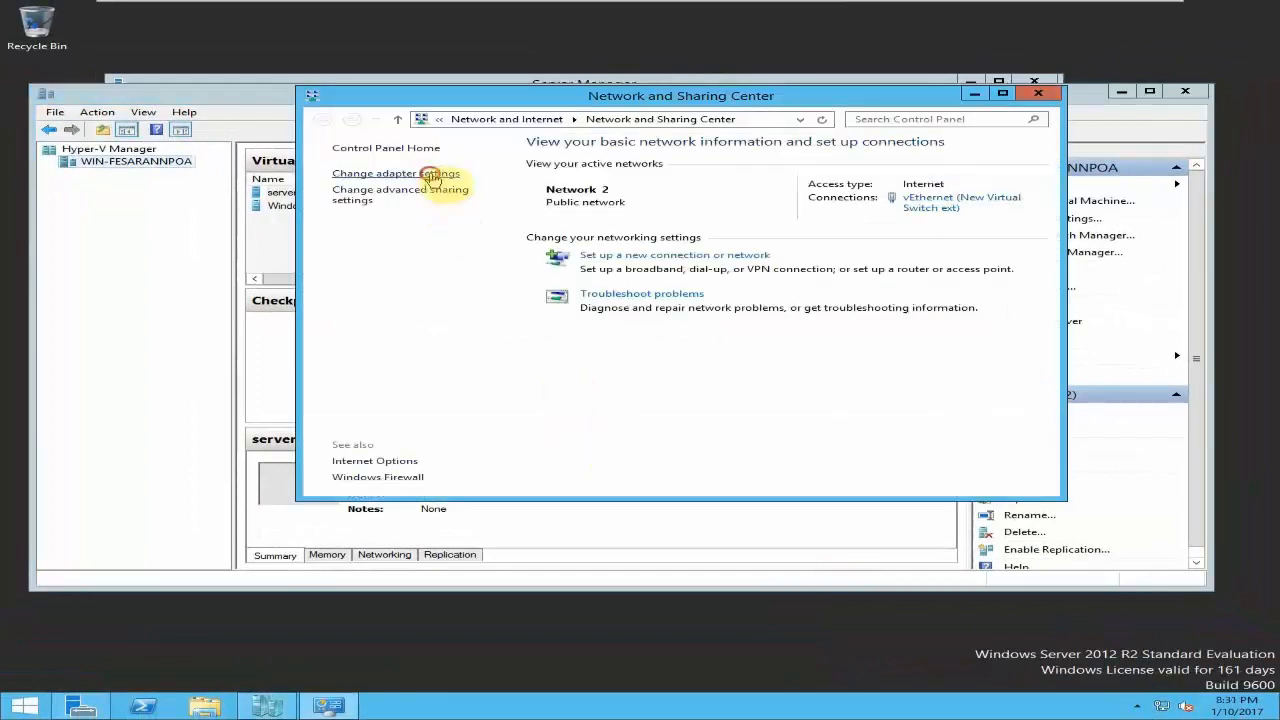
- Compare Ethernet0 with vEthernet (New Virtual Switch ext) in the host's adapter list and open Ethernet0's network connection details
{"action": "left_click", "coordinate": [434, 177]}
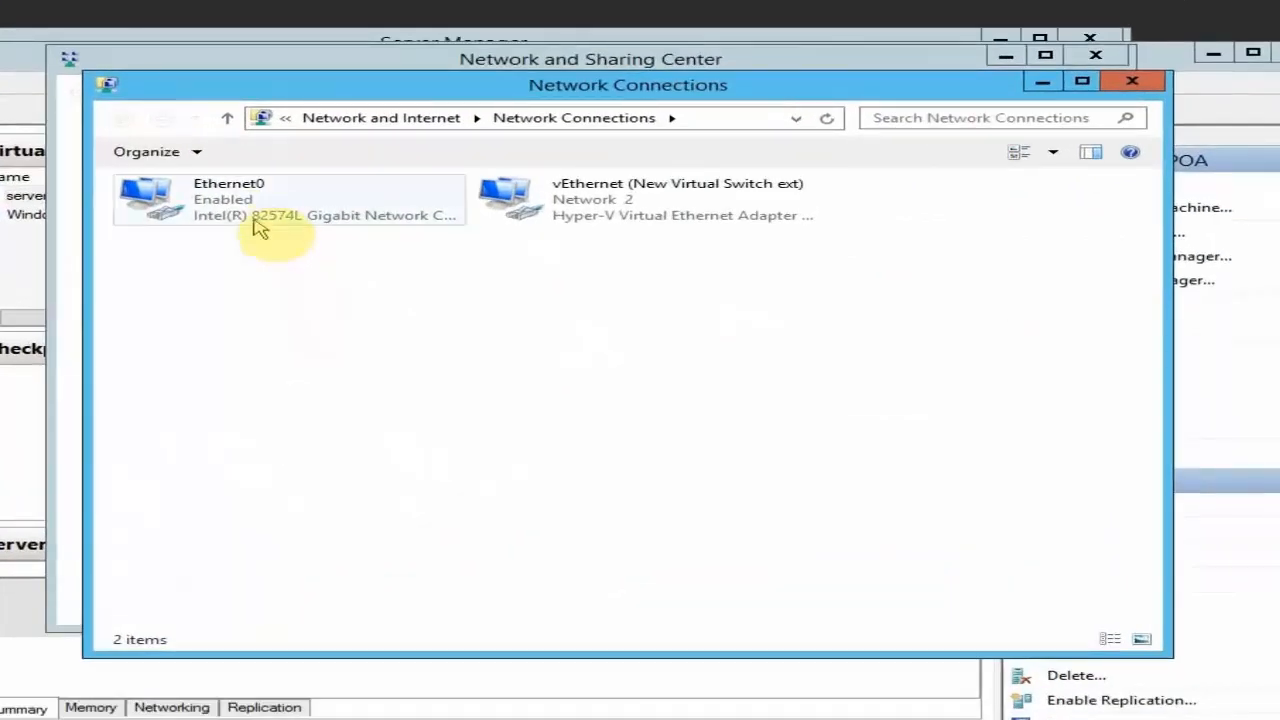
{"action": "left_click", "coordinate": [296, 212]}
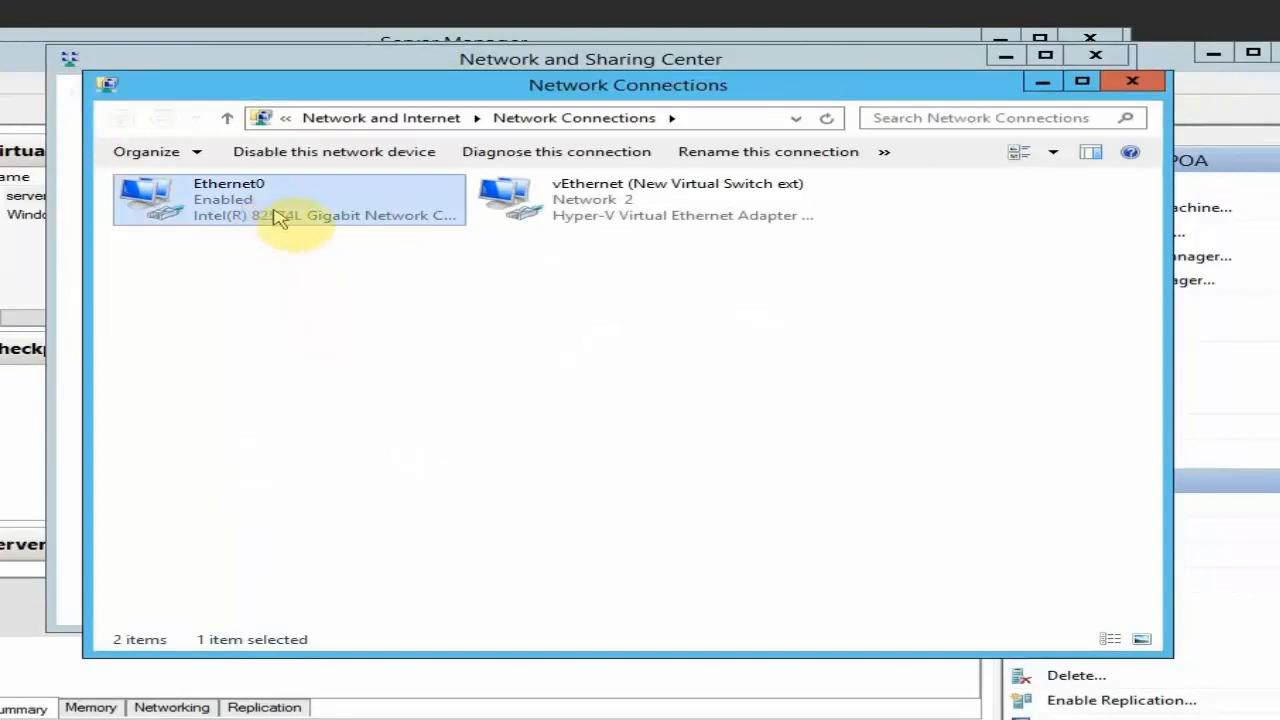
{"action": "left_click", "coordinate": [582, 221]}
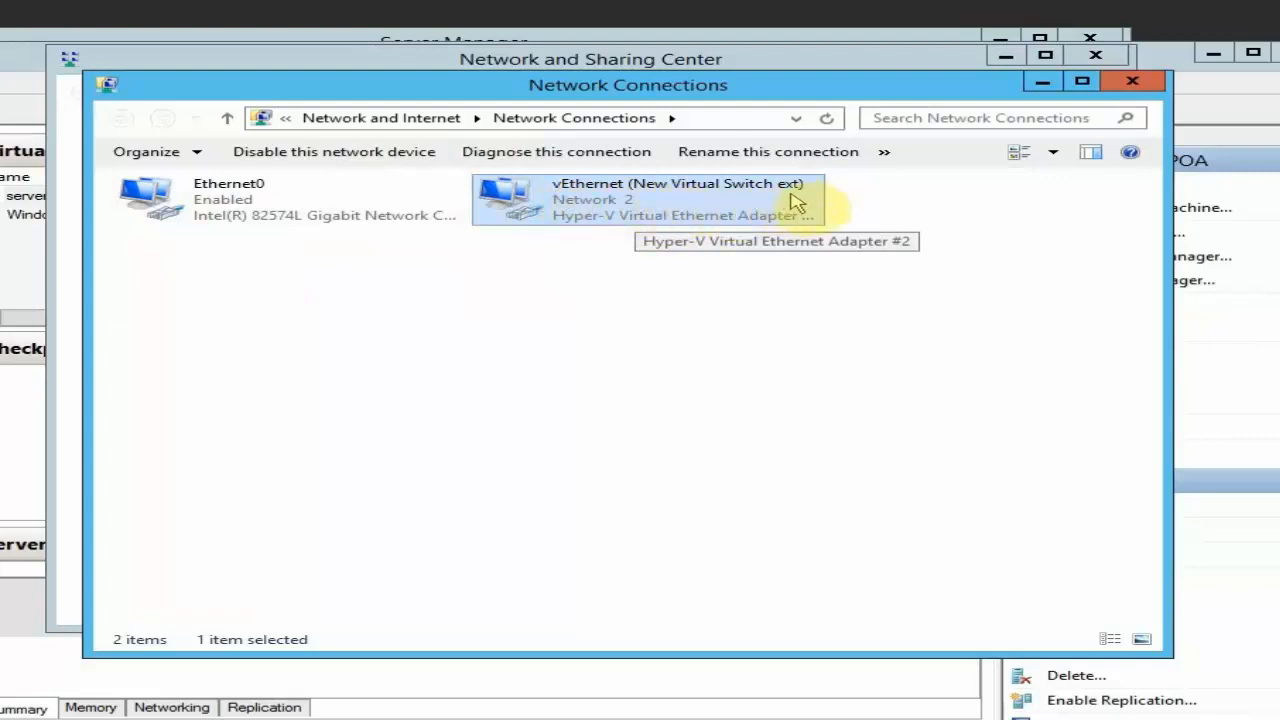
{"action": "left_click", "coordinate": [255, 212]}
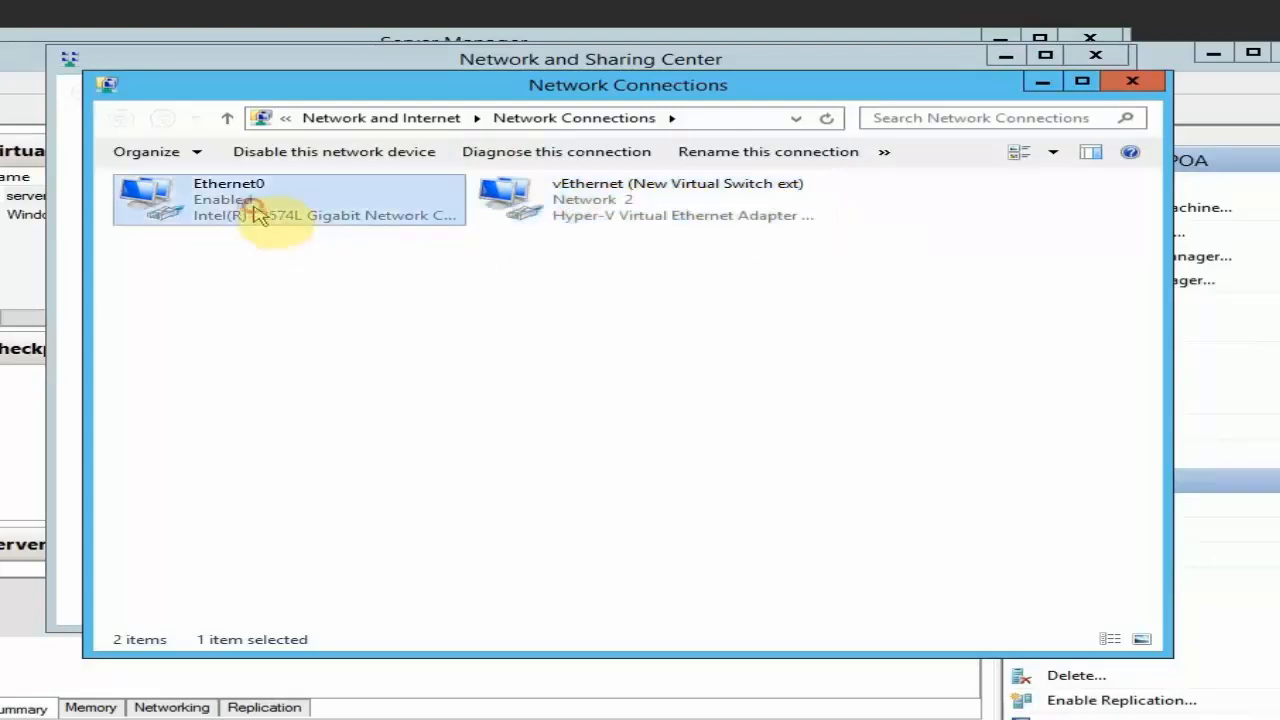
{"action": "right_click", "coordinate": [258, 212]}
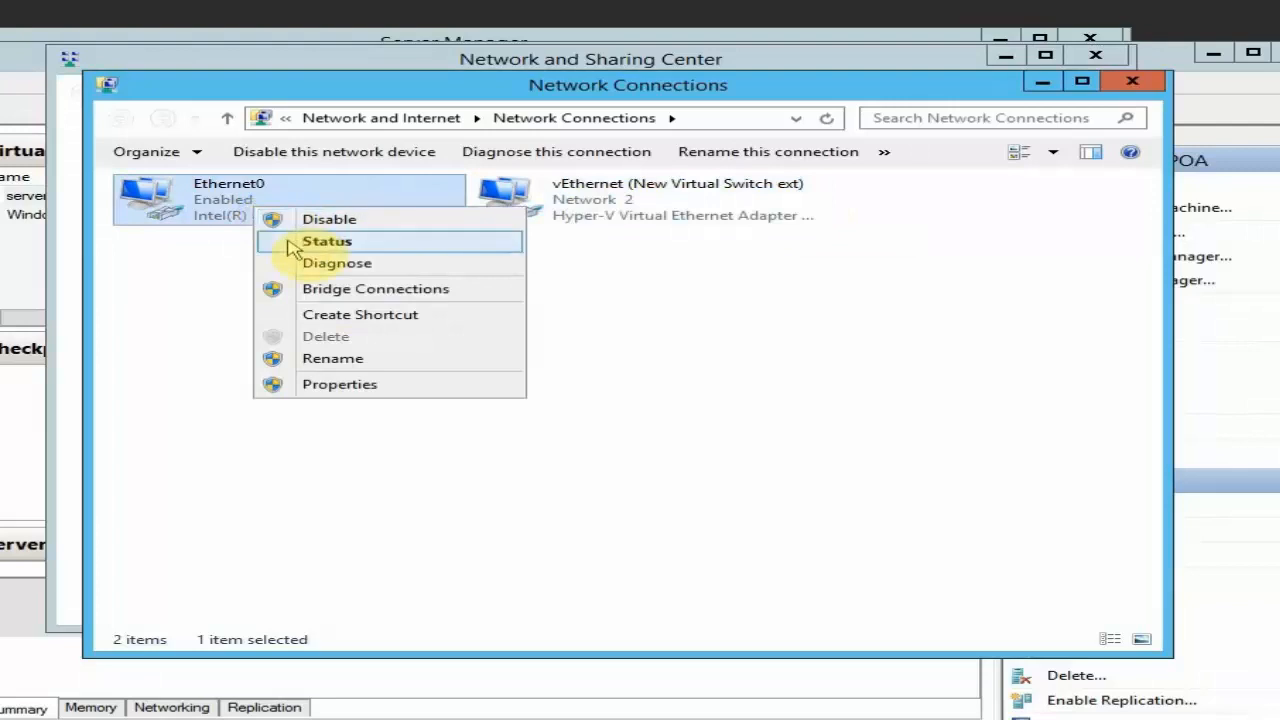
{"action": "left_click", "coordinate": [289, 244]}
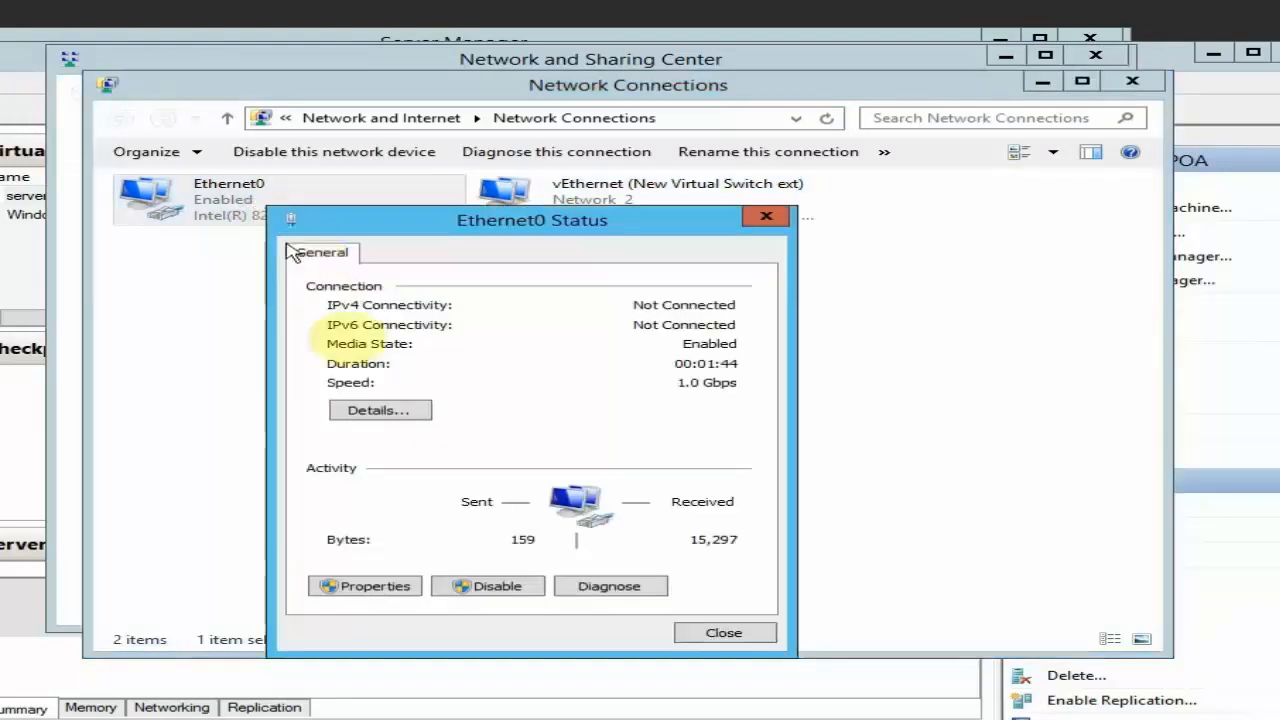
{"action": "left_click", "coordinate": [371, 408]}
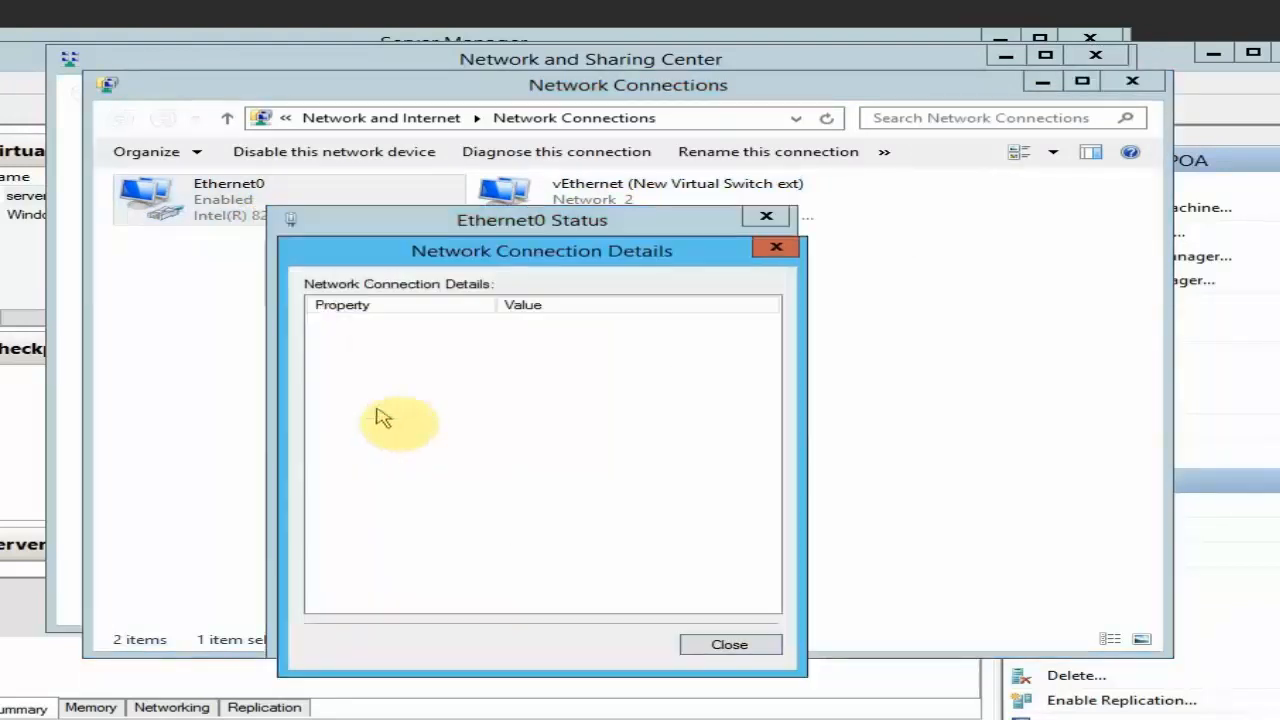
- Examine the network connection details of vEthernet (New Virtual Switch ext) instead of Ethernet0's, and close the network windows
{"action": "left_click", "coordinate": [763, 256]}
{"action": "left_click", "coordinate": [762, 217]}
{"action": "left_click", "coordinate": [591, 220]}
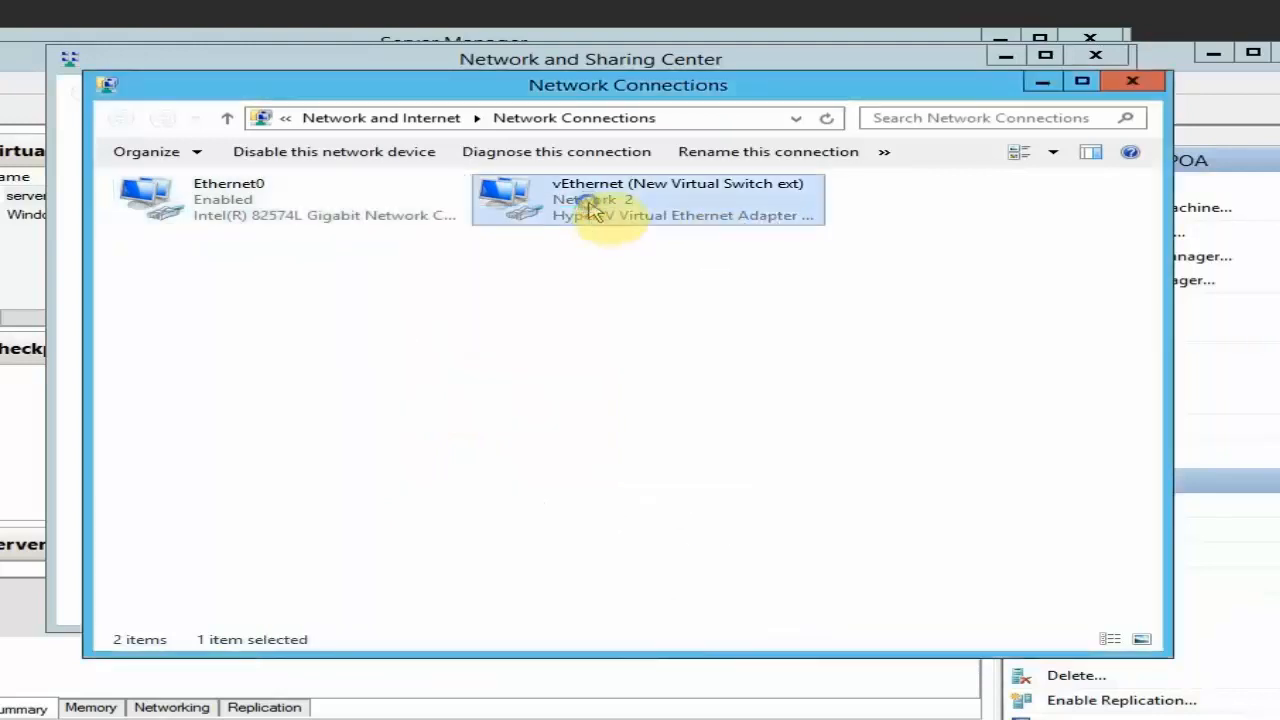
{"action": "right_click", "coordinate": [589, 205]}
{"action": "left_click", "coordinate": [631, 238]}
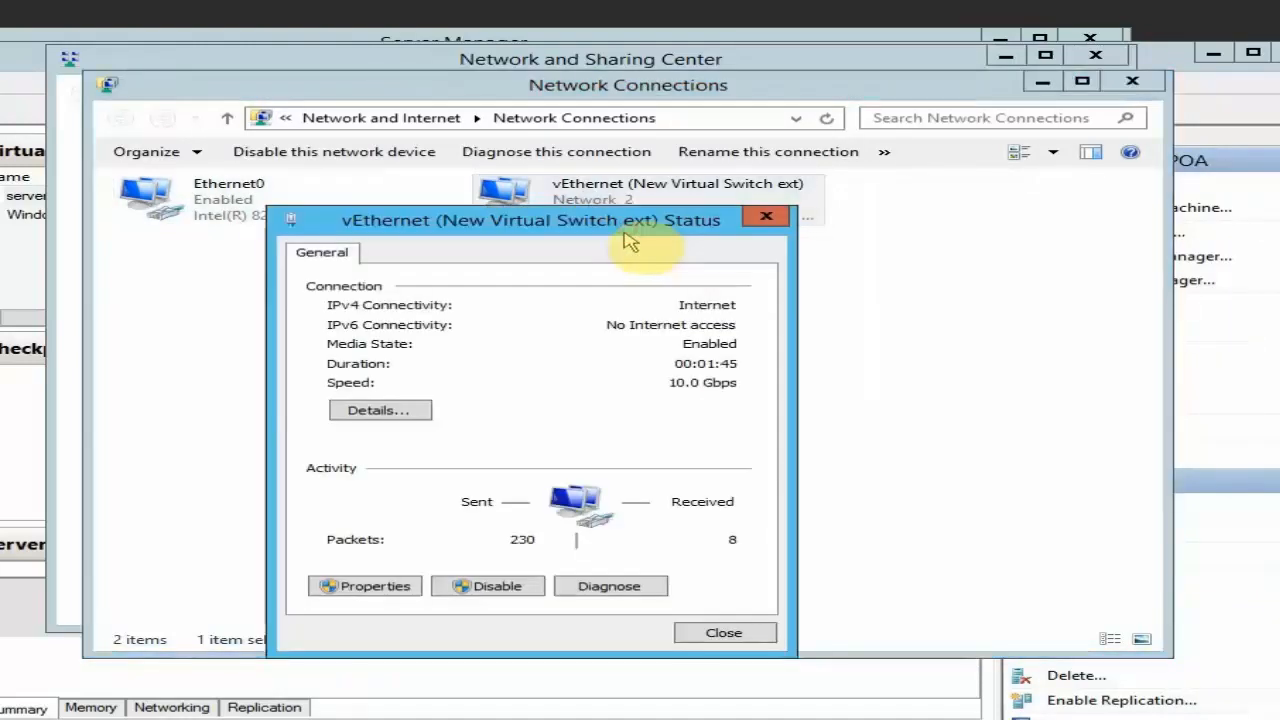
{"action": "left_click", "coordinate": [412, 416]}
{"action": "left_click", "coordinate": [525, 405]}
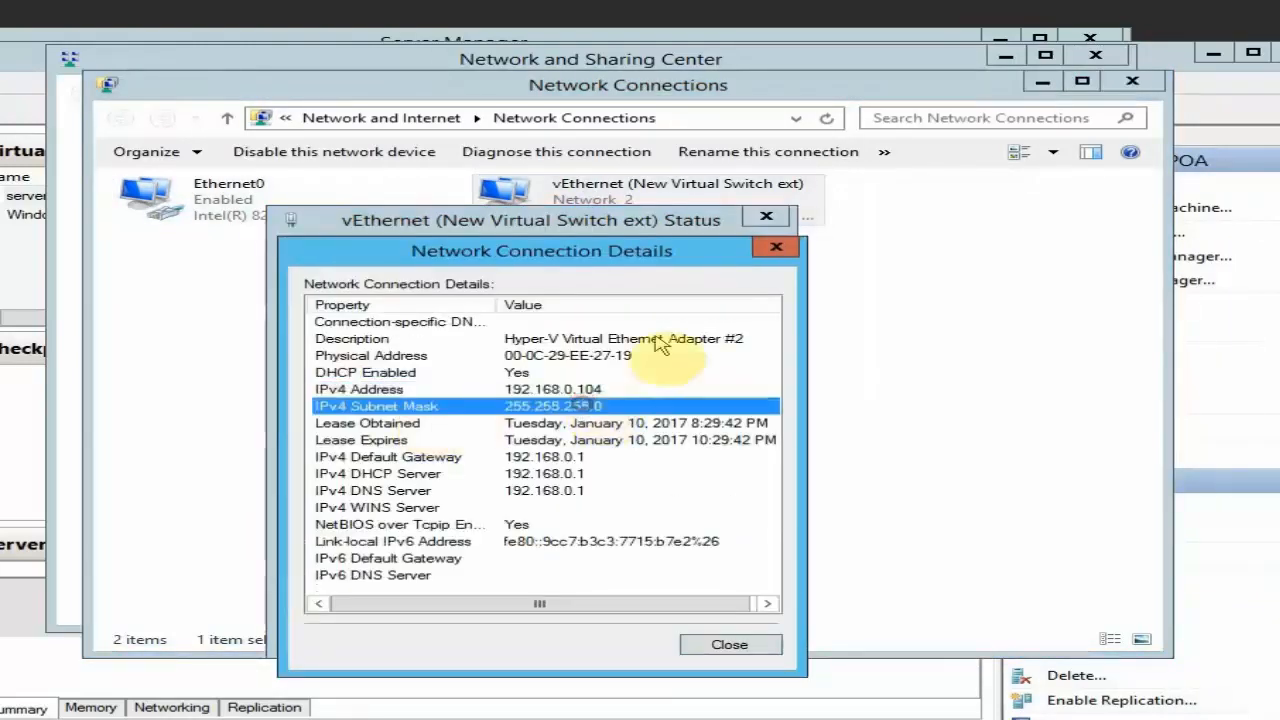
{"action": "left_click", "coordinate": [776, 247]}
{"action": "left_click", "coordinate": [766, 216]}
{"action": "left_click", "coordinate": [1131, 80]}
{"action": "left_click", "coordinate": [1095, 55]}
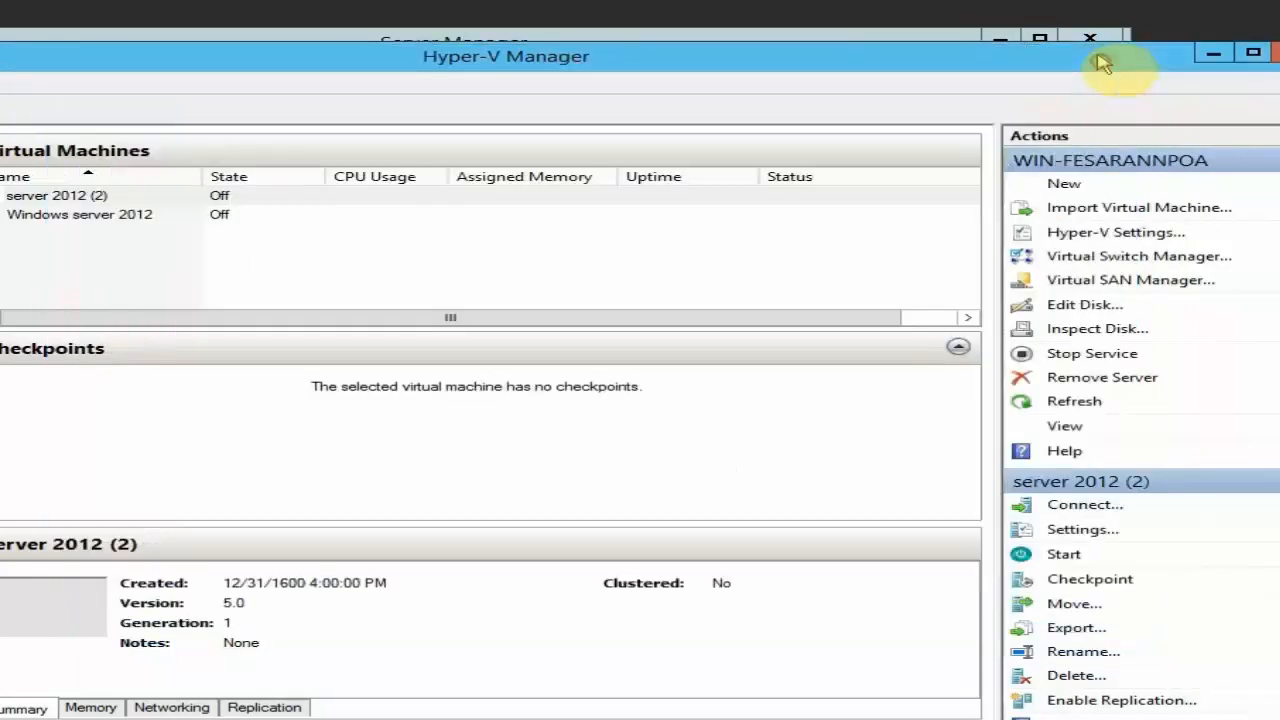
- Connect the network adapter of the Windows server 2012 virtual machine to New Virtual Switch ext and save its settings
{"action": "left_click", "coordinate": [270, 211]}
{"action": "left_click", "coordinate": [247, 191]}
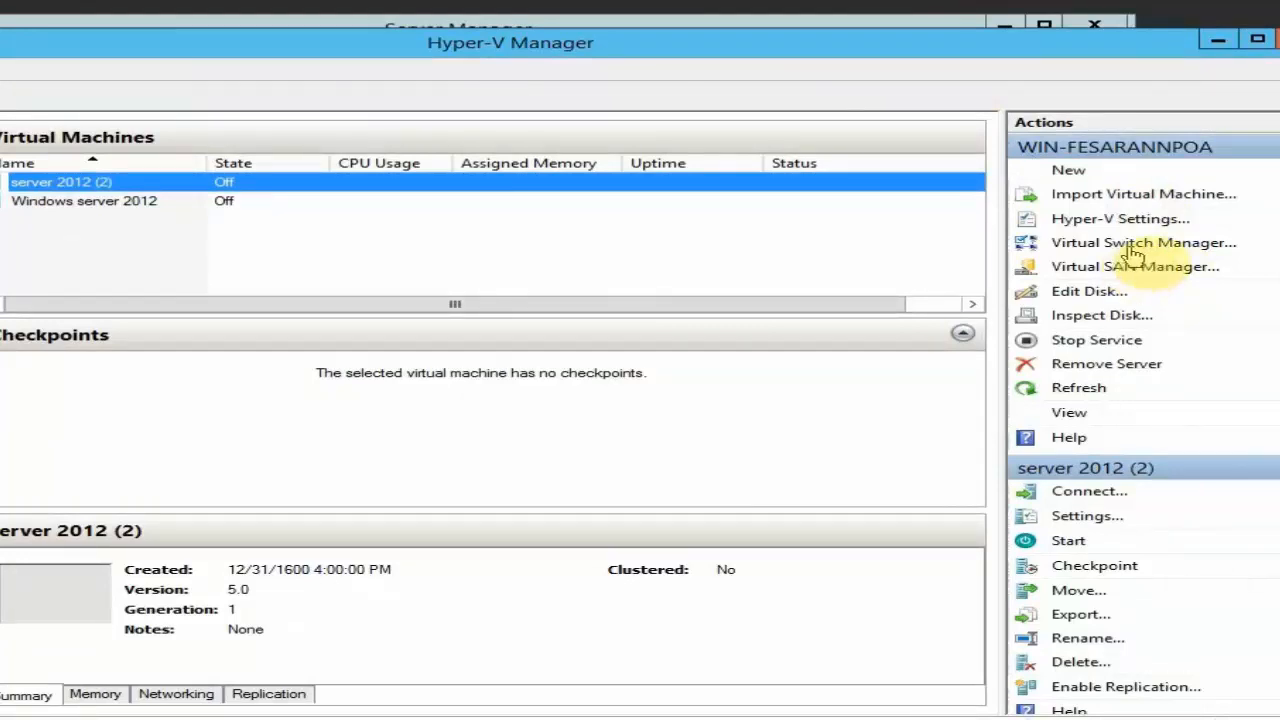
{"action": "left_click", "coordinate": [92, 204]}
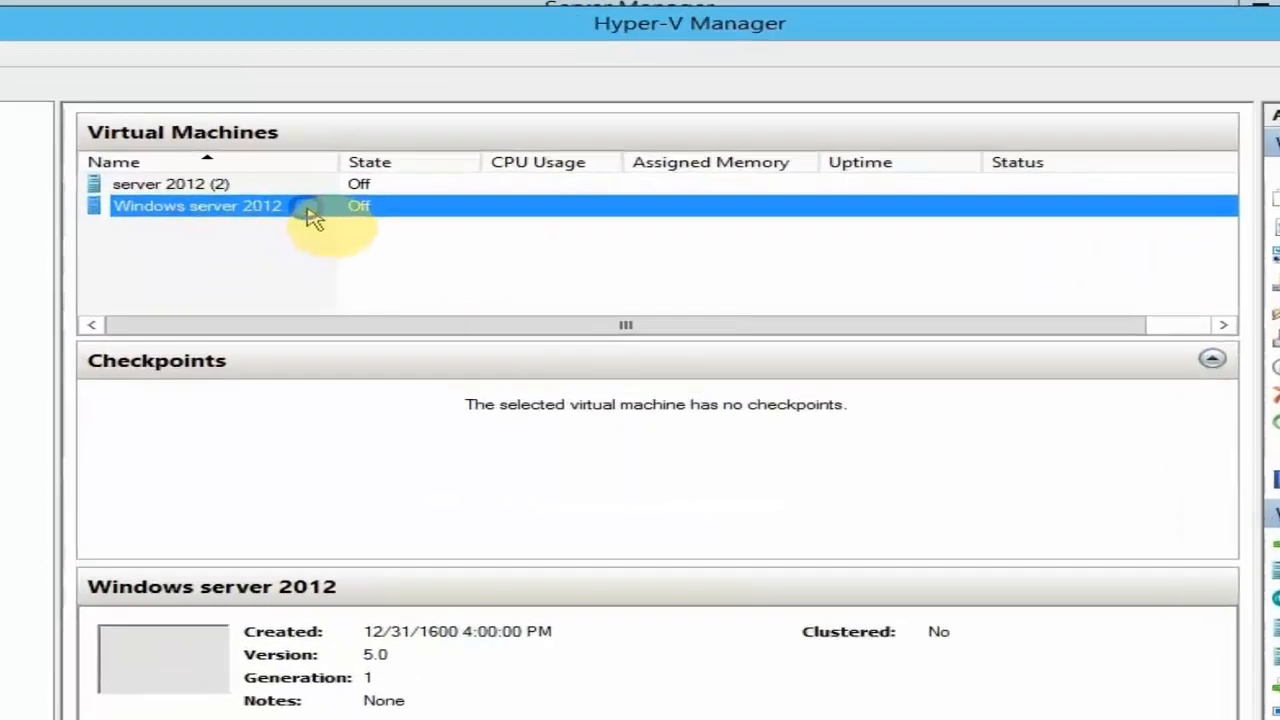
{"action": "right_click", "coordinate": [310, 212]}
{"action": "left_click", "coordinate": [325, 247]}
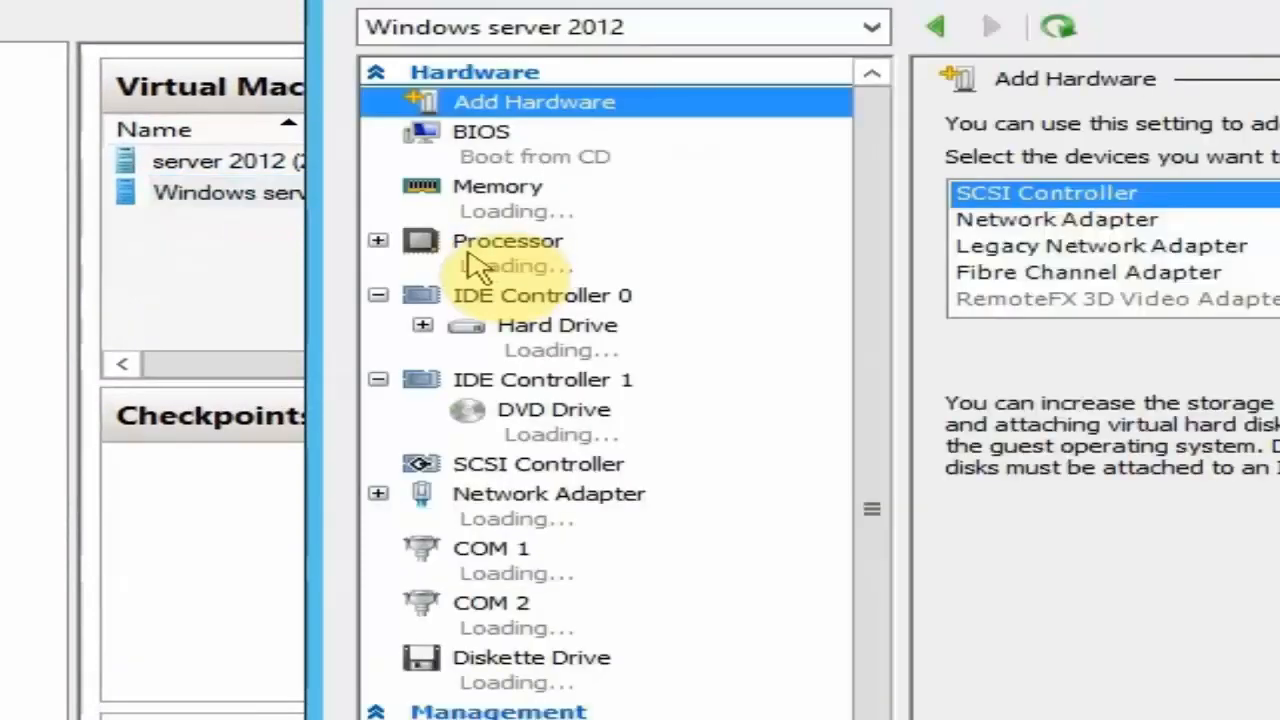
{"action": "left_click", "coordinate": [486, 517]}
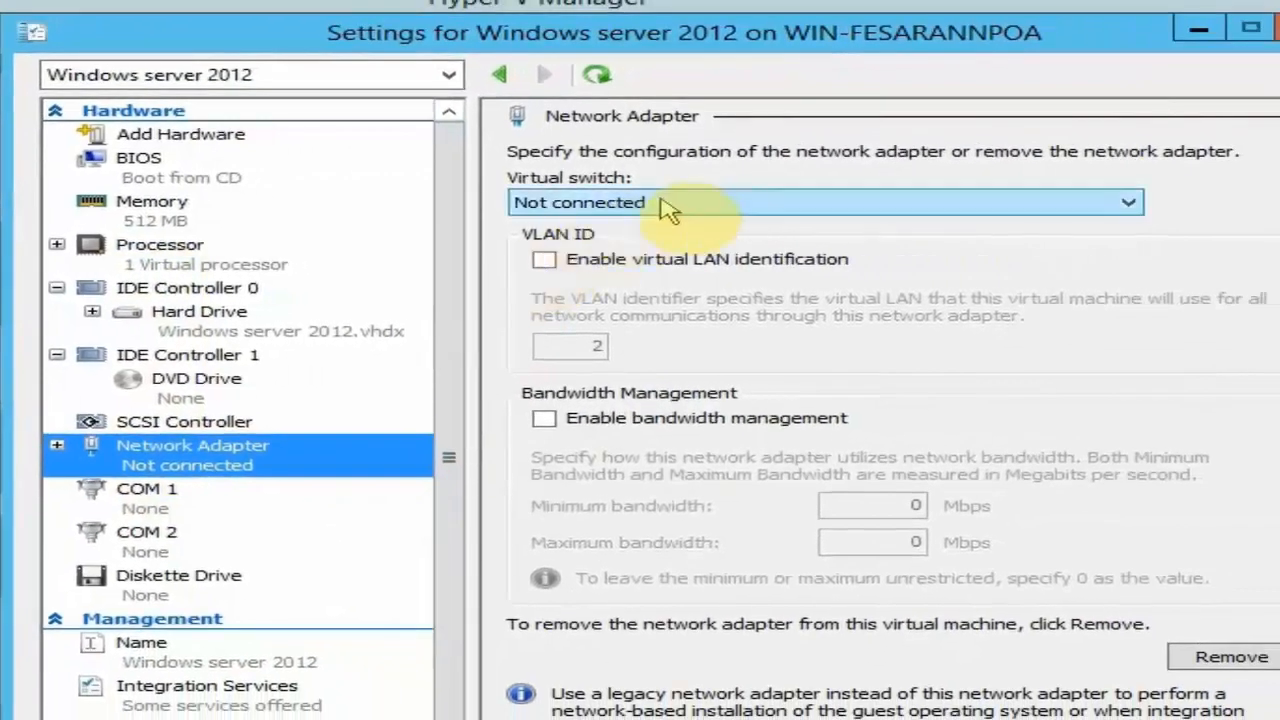
{"action": "left_click", "coordinate": [676, 203]}
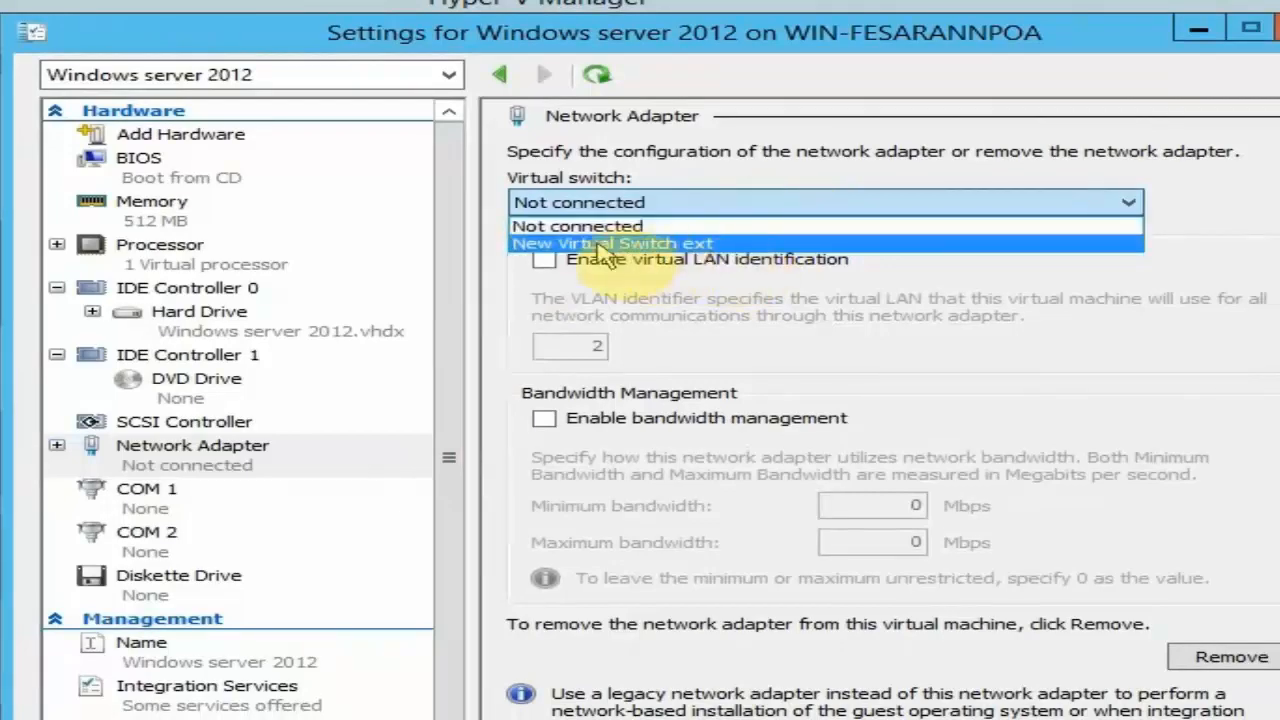
{"action": "left_click", "coordinate": [663, 243]}
{"action": "left_click", "coordinate": [1185, 679]}
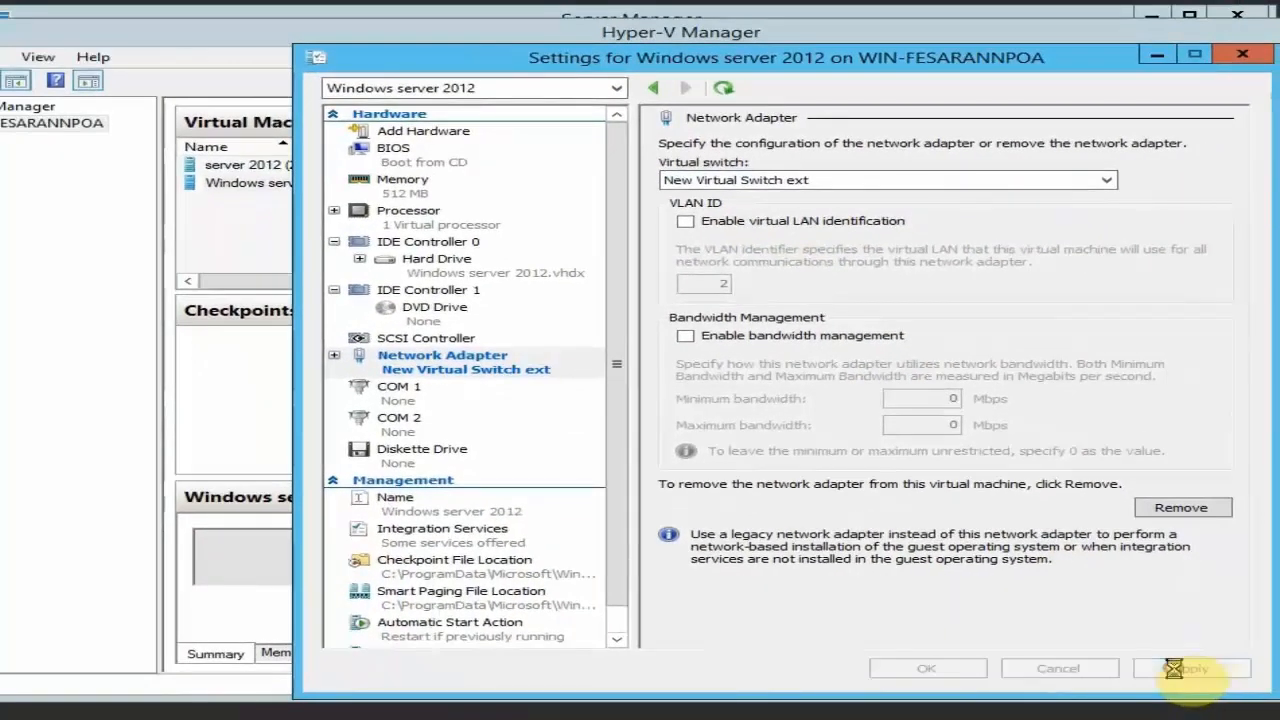
{"action": "left_click", "coordinate": [927, 668]}
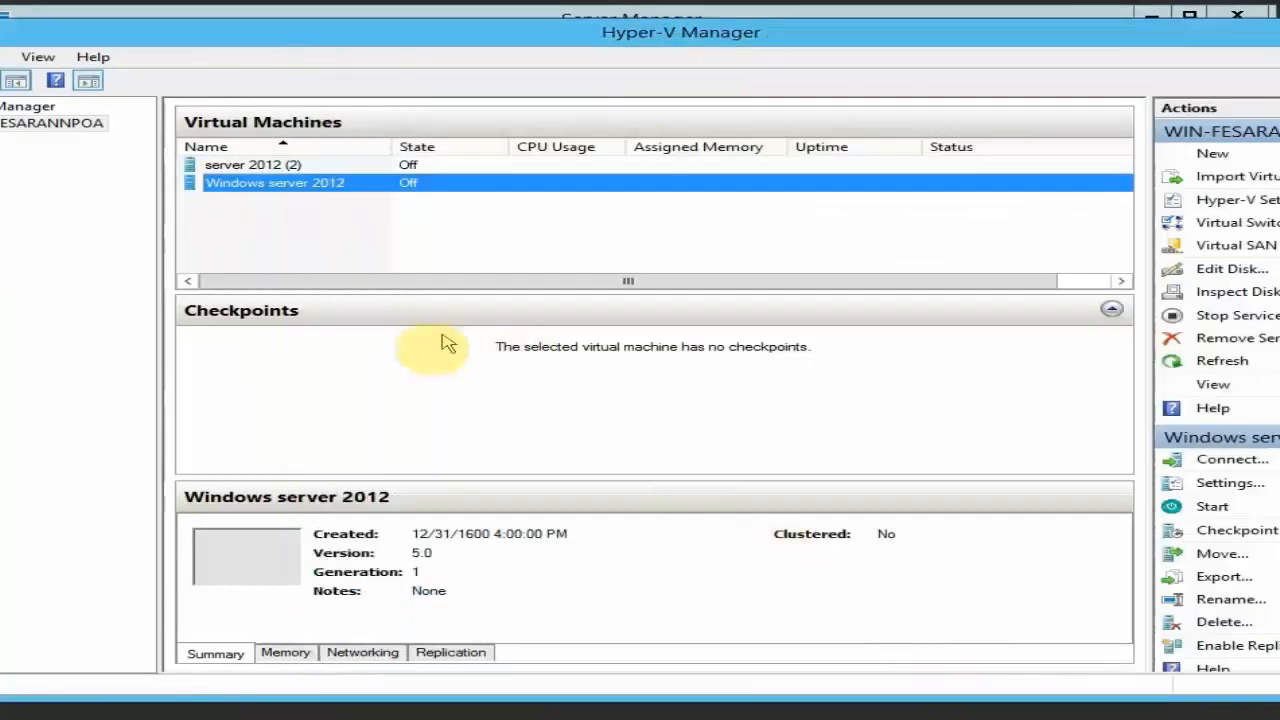
- Connect to the Windows server 2012 virtual machine, start it, and dismiss the guest's network prompt and Server Manager
{"action": "right_click", "coordinate": [350, 188]}
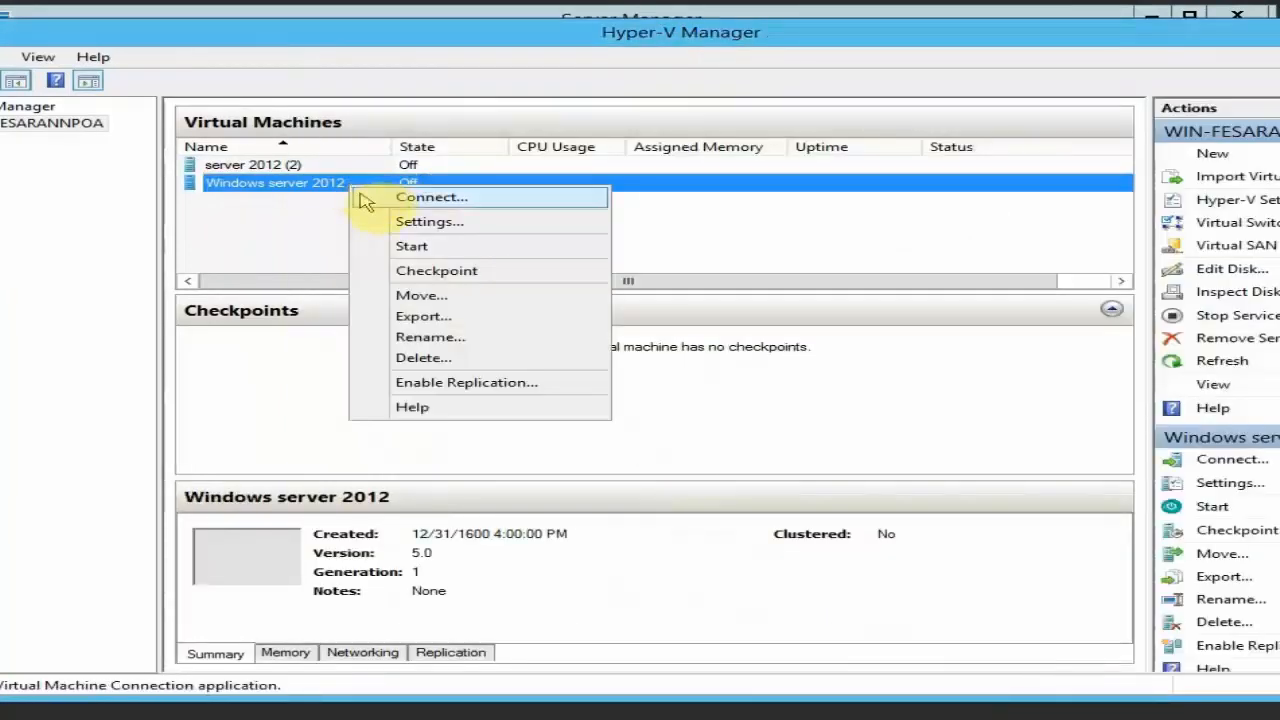
{"action": "left_click", "coordinate": [366, 196]}
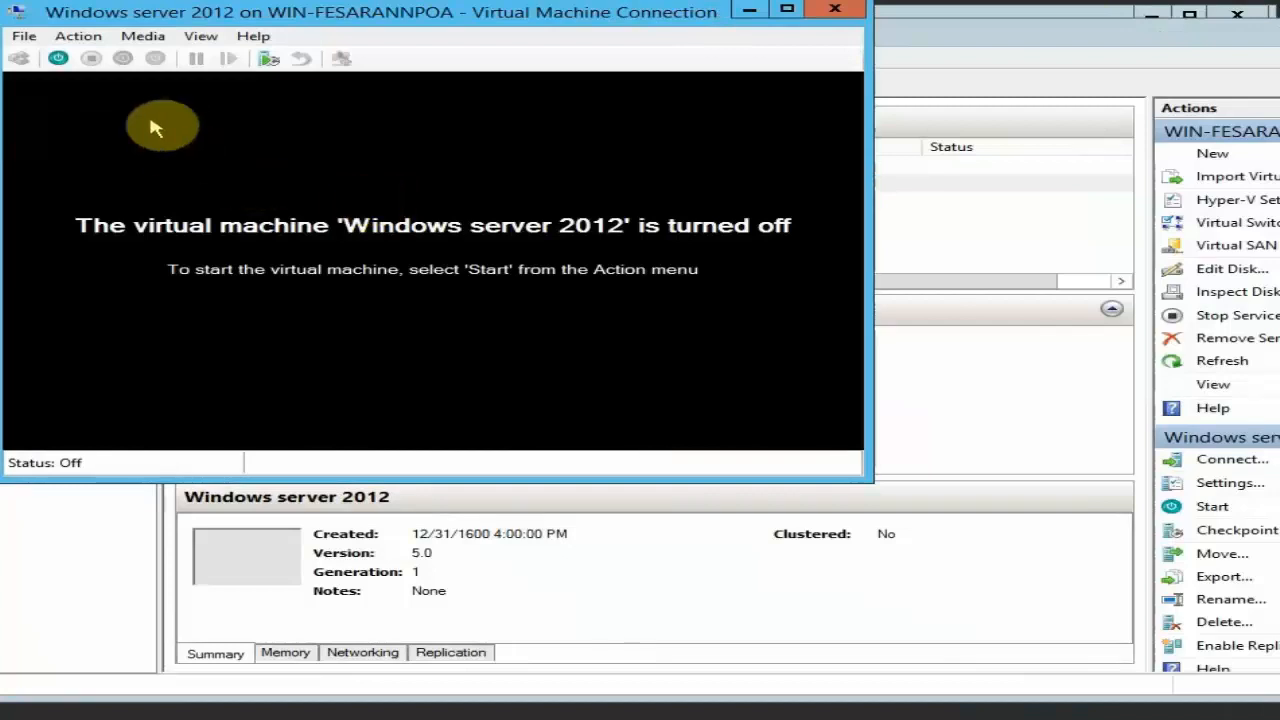
{"action": "left_click", "coordinate": [56, 59]}
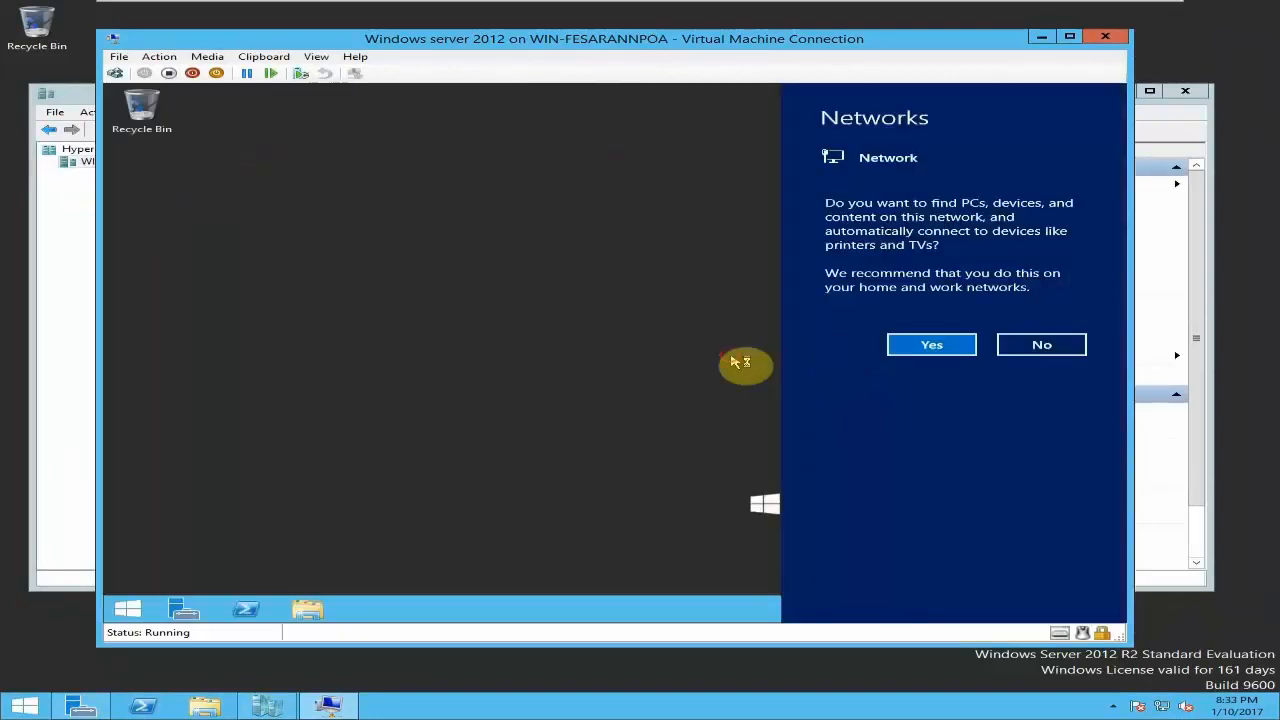
{"action": "left_click", "coordinate": [740, 362]}
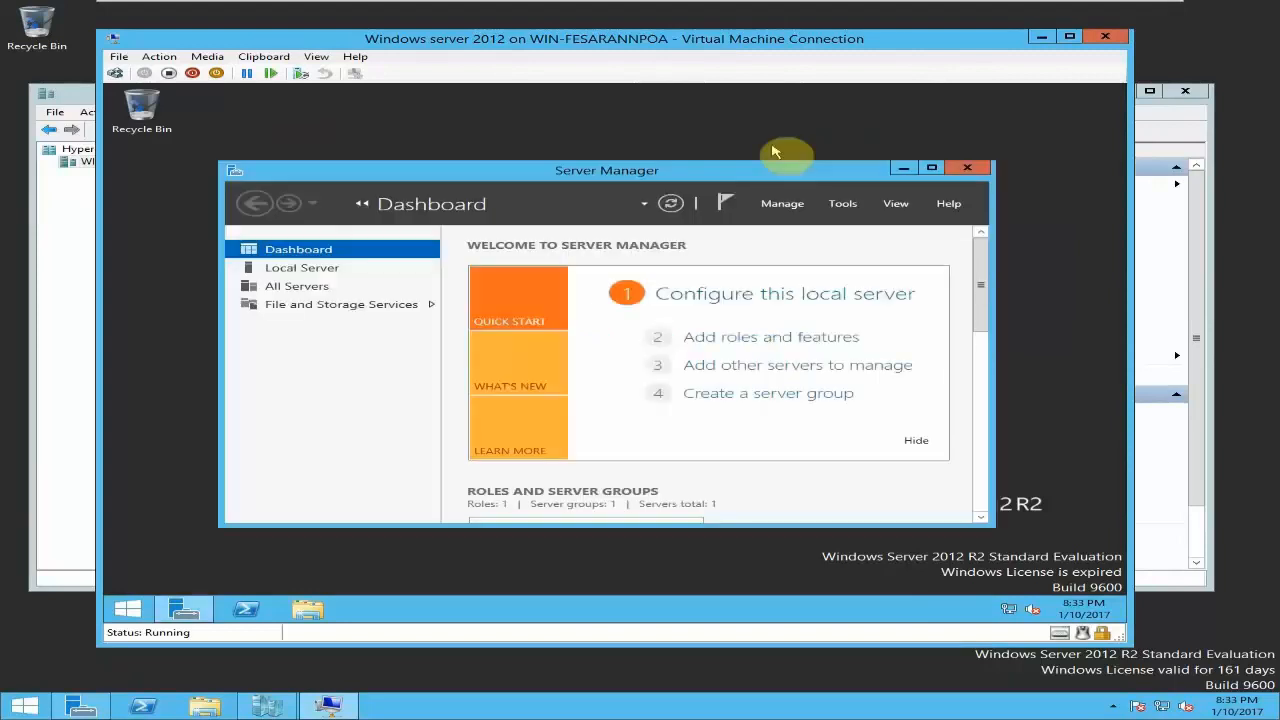
{"action": "left_click", "coordinate": [967, 168]}
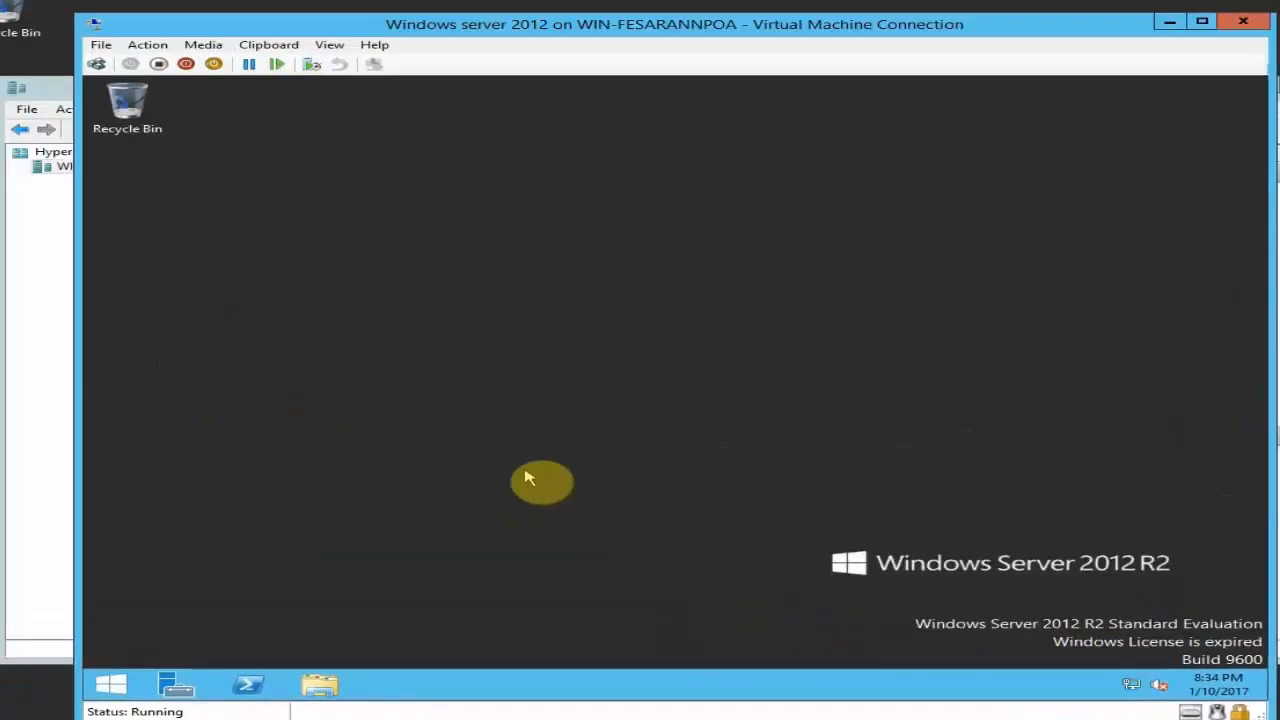
- Launch Internet Explorer in the virtual machine with iexplore and browse to google.com
{"action": "key", "text": "super+r"}
{"action": "type", "text": "ie"}
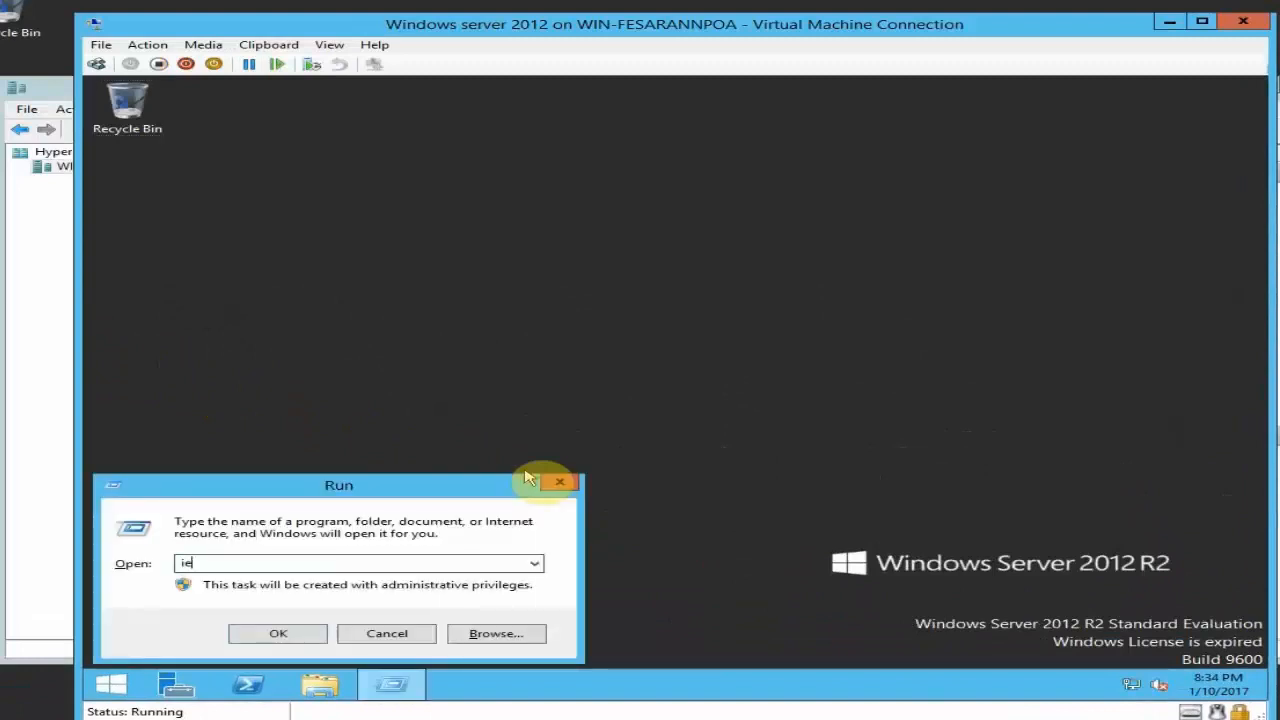
{"action": "type", "text": "xplore"}
{"action": "key", "text": "Return"}
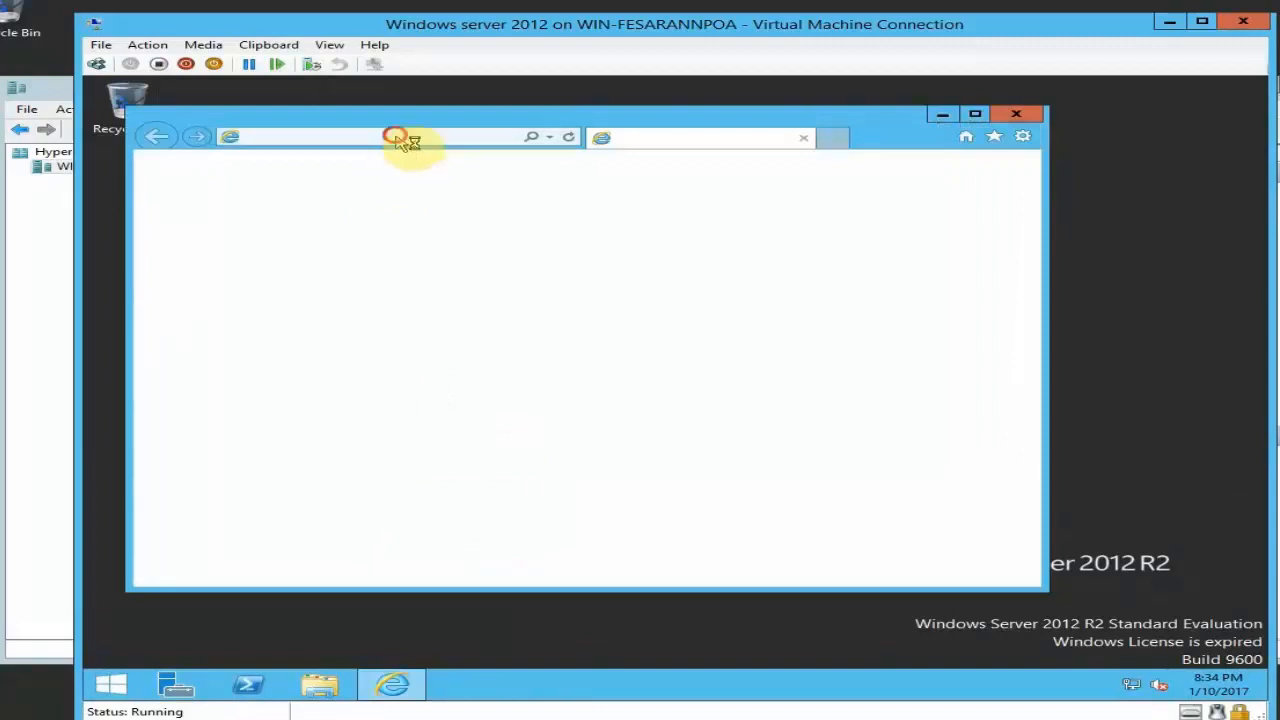
{"action": "left_click", "coordinate": [397, 137]}
{"action": "type", "text": "google"}
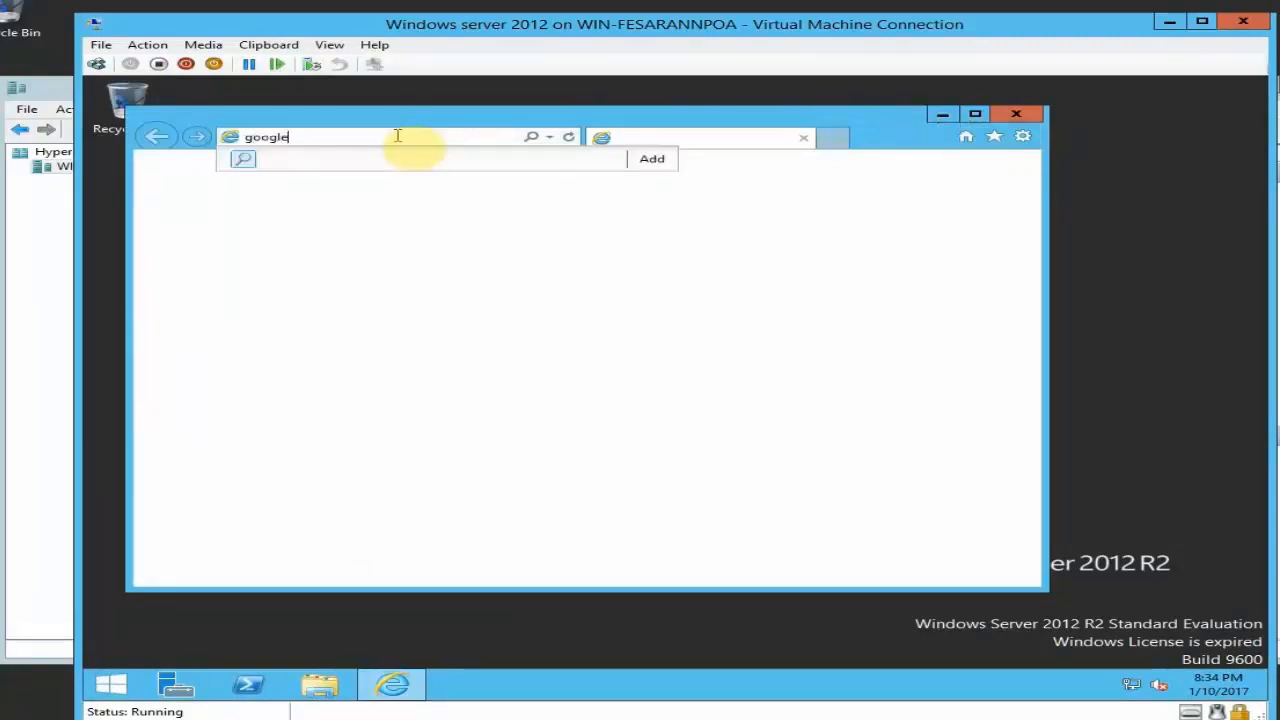
{"action": "type", "text": ".com"}
{"action": "key", "text": "Return"}
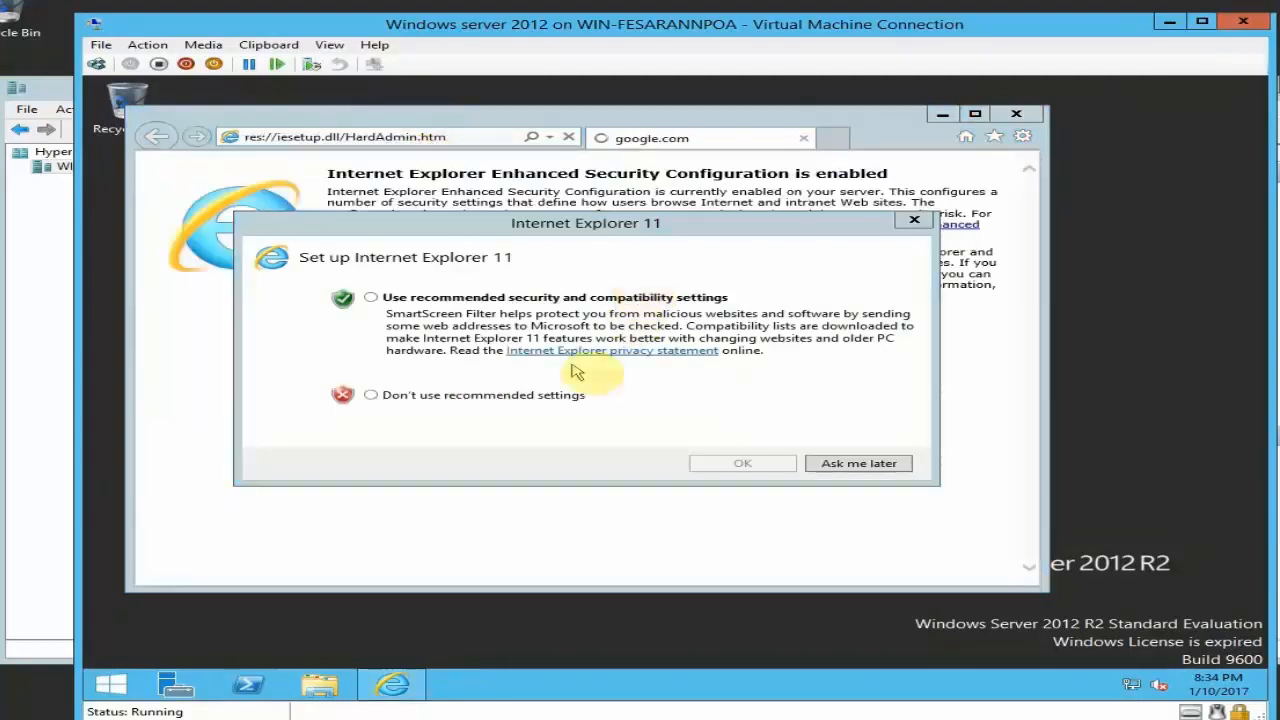
- Decline the recommended Internet Explorer 11 settings and close the blocked-content notice for the Google page
{"action": "left_click", "coordinate": [718, 422]}
{"action": "left_click", "coordinate": [428, 395]}
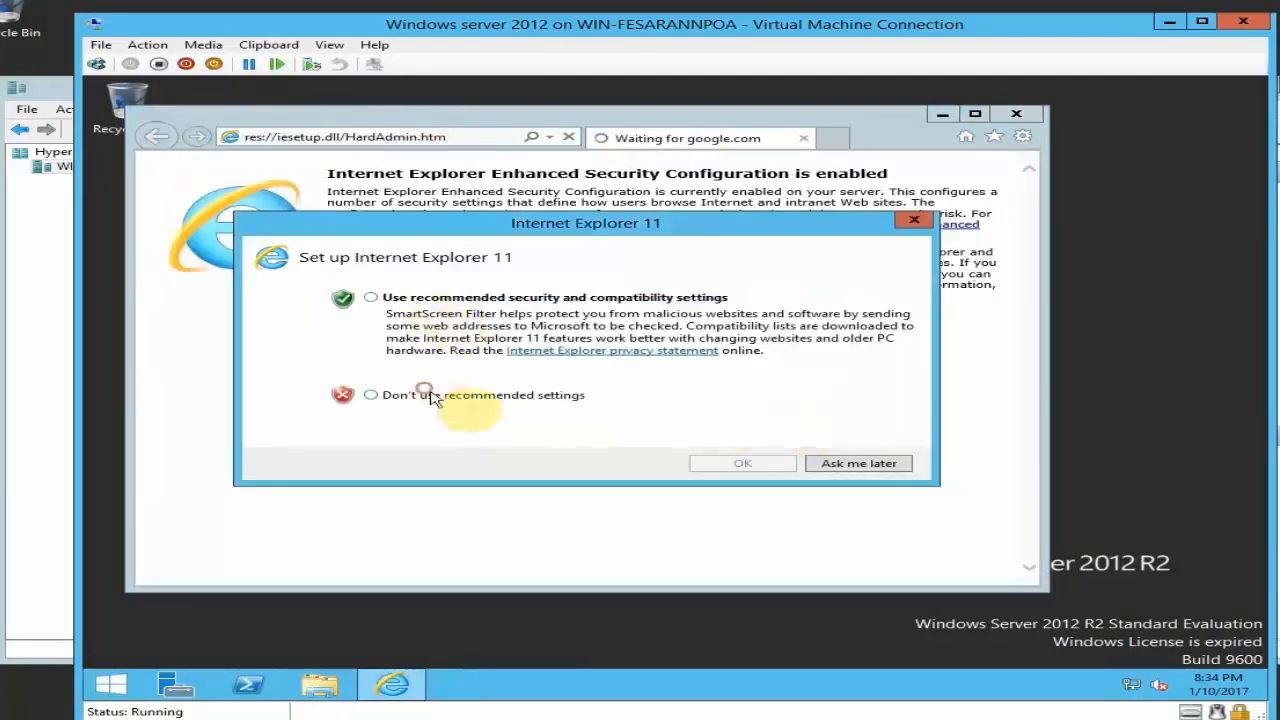
{"action": "left_click", "coordinate": [726, 462]}
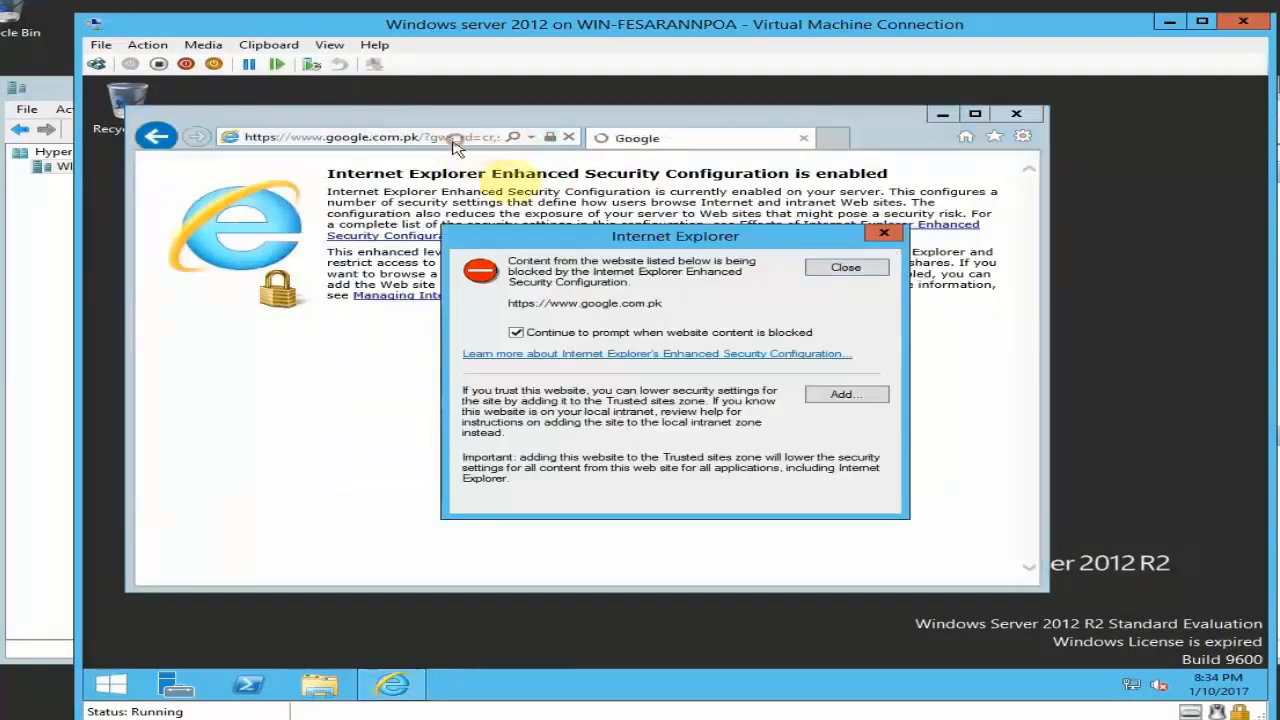
{"action": "left_click", "coordinate": [858, 270]}
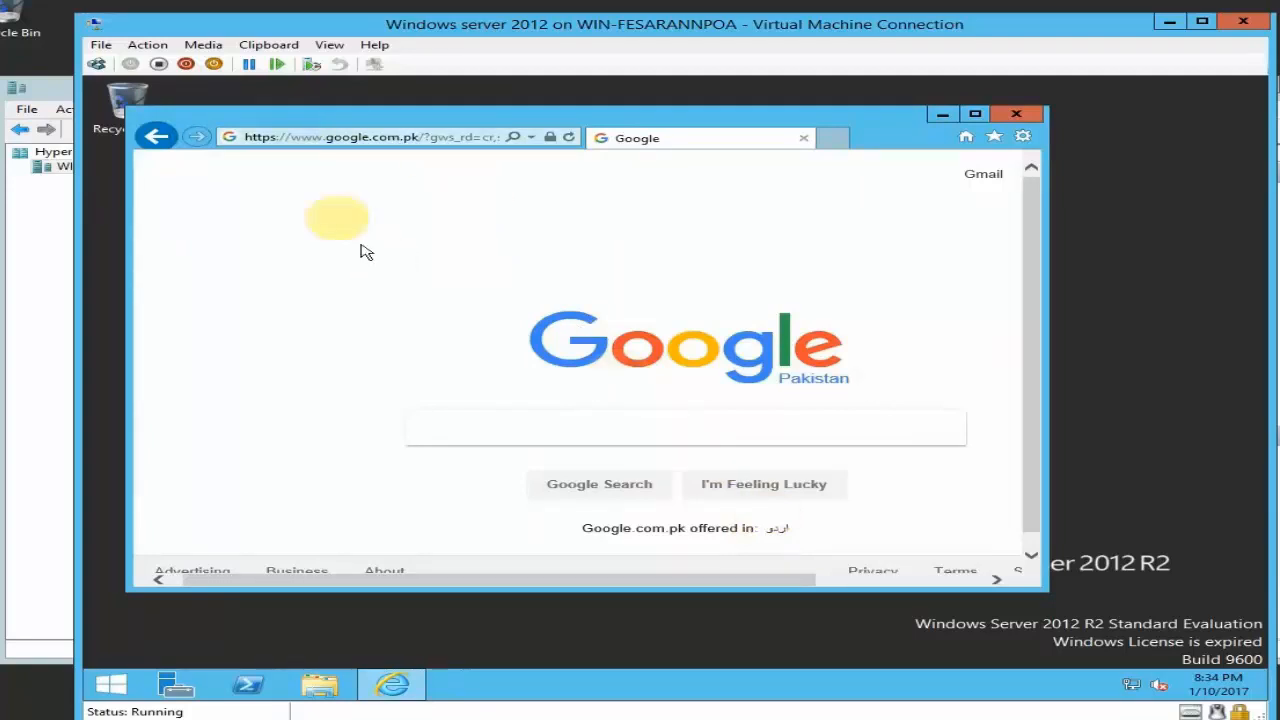
- Shut down the Windows server 2012 virtual machine and close its connection window
{"action": "left_click", "coordinate": [187, 65]}
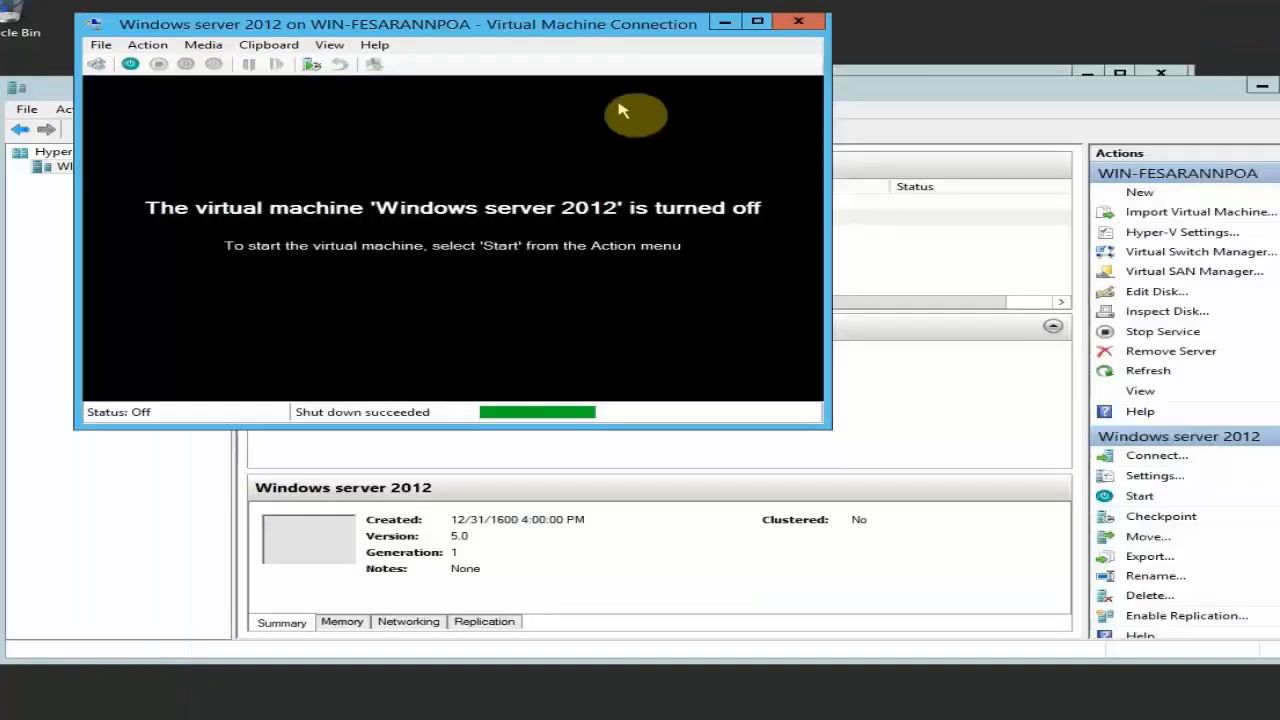
{"action": "left_click", "coordinate": [800, 23]}
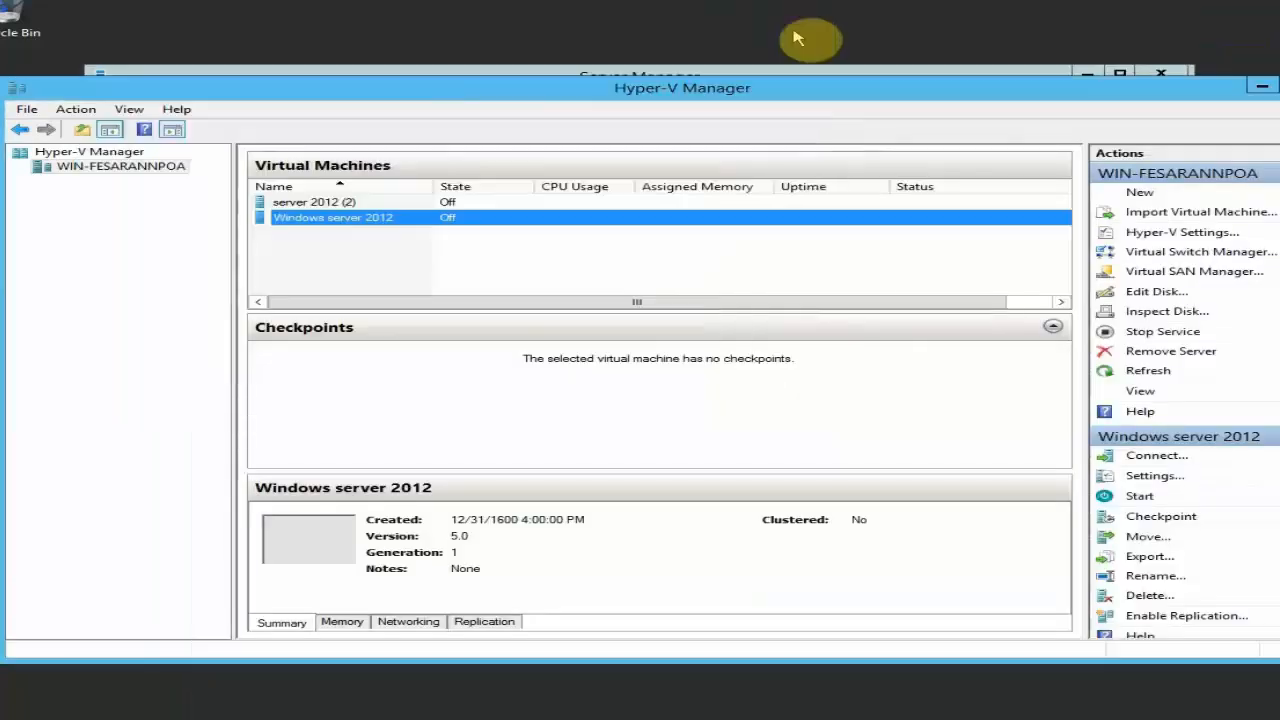
- Add an internal virtual switch in Virtual Switch Manager and name it New Virtual Switch INT
{"action": "left_click", "coordinate": [1169, 251]}
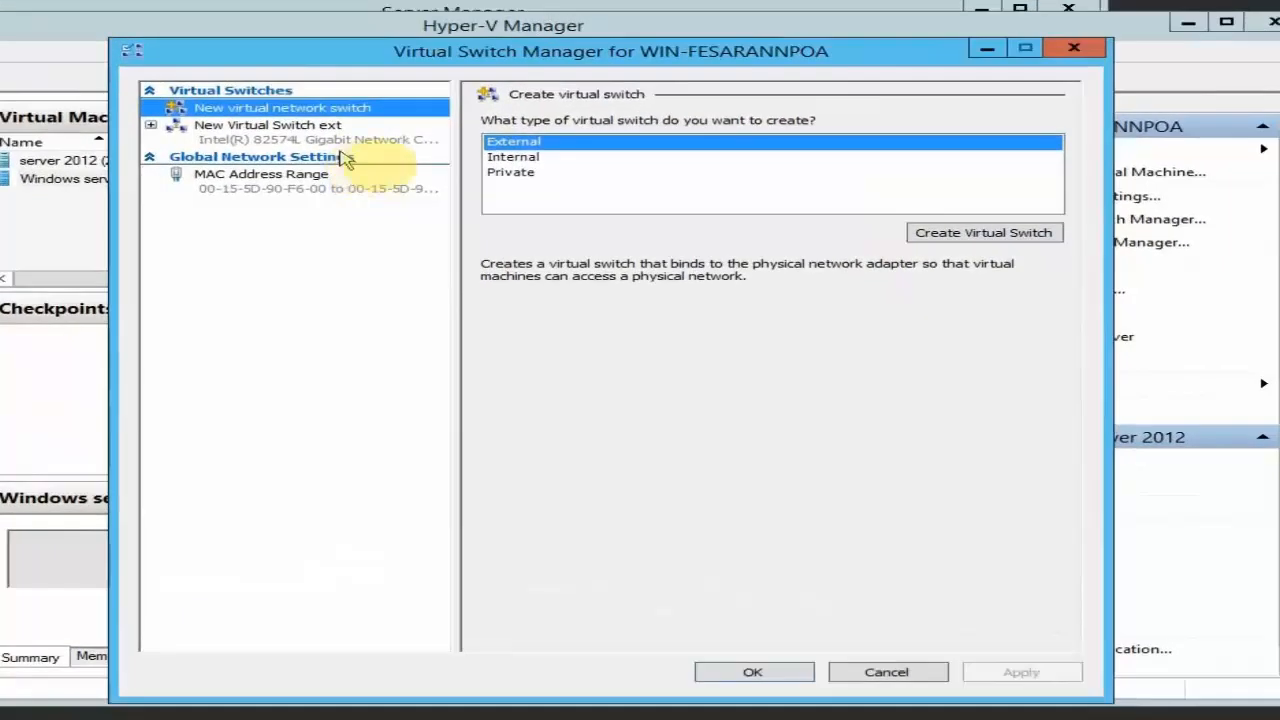
{"action": "left_click", "coordinate": [626, 169]}
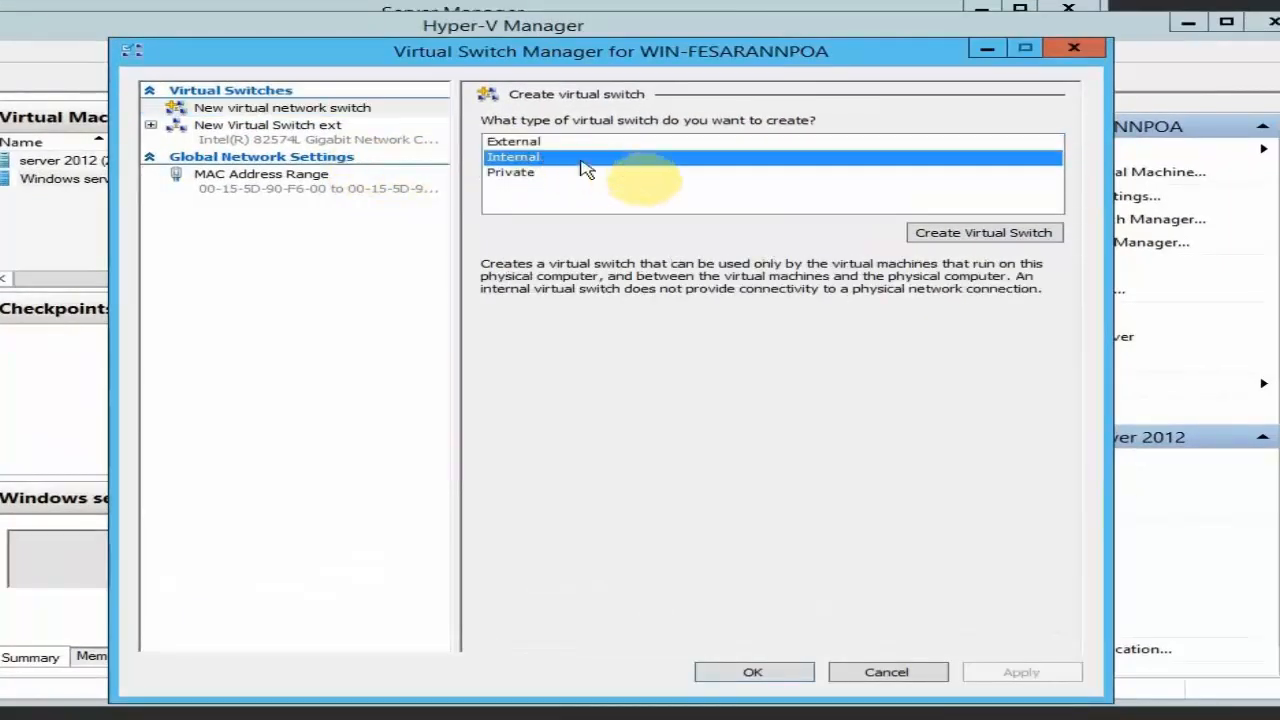
{"action": "left_click", "coordinate": [983, 236]}
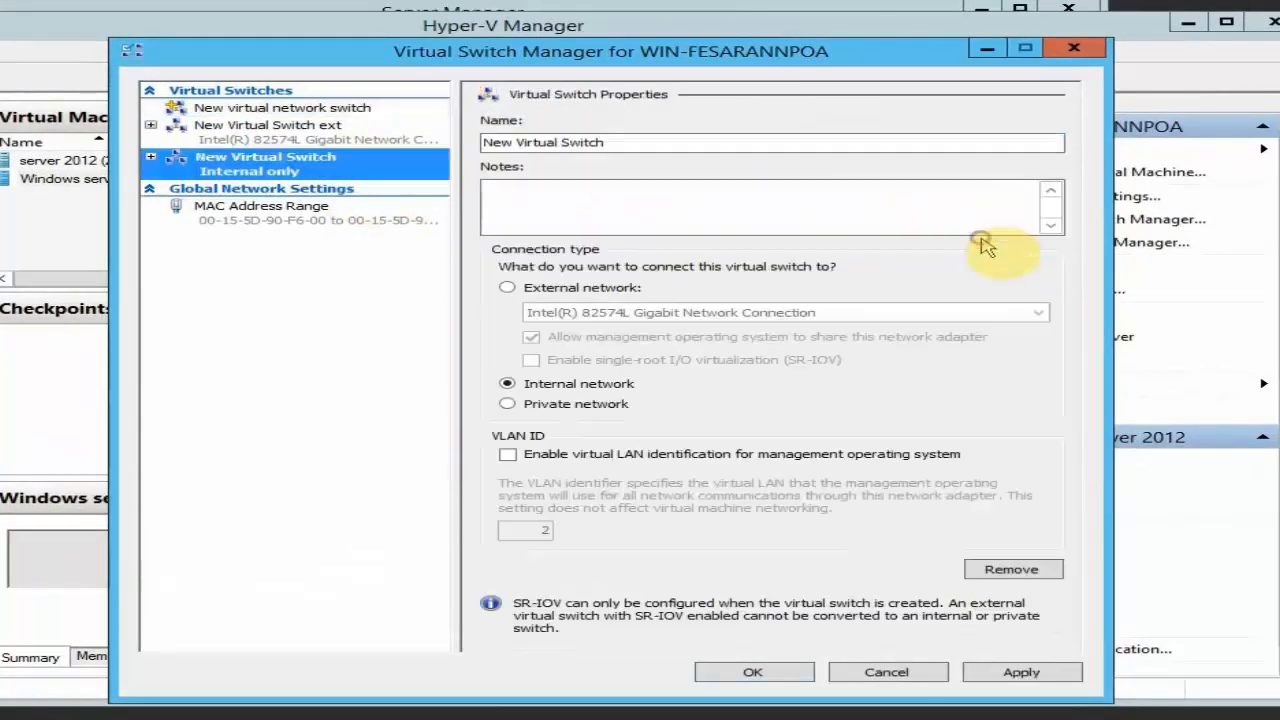
{"action": "left_click", "coordinate": [638, 145]}
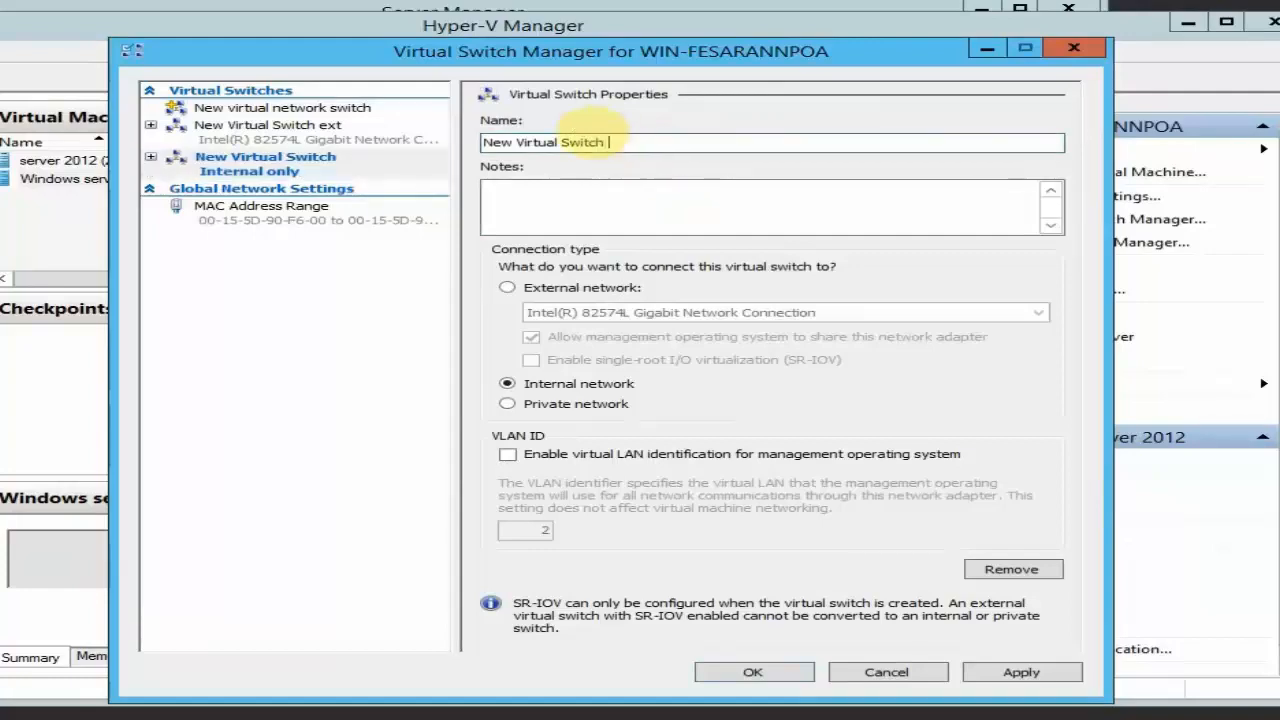
{"action": "type", "text": "INT"}
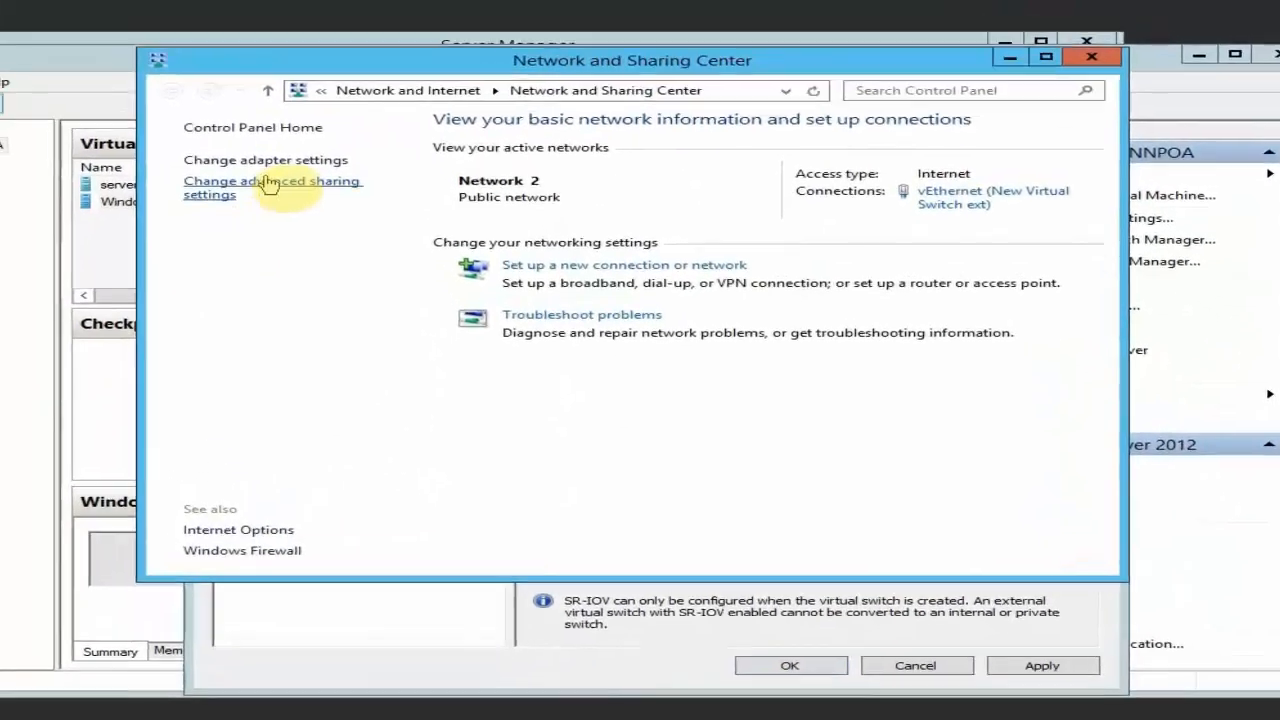
- Check Ethernet0 and vEthernet (New Virtual Switch ext) in the host's list of network connections
{"action": "left_click", "coordinate": [223, 90]}
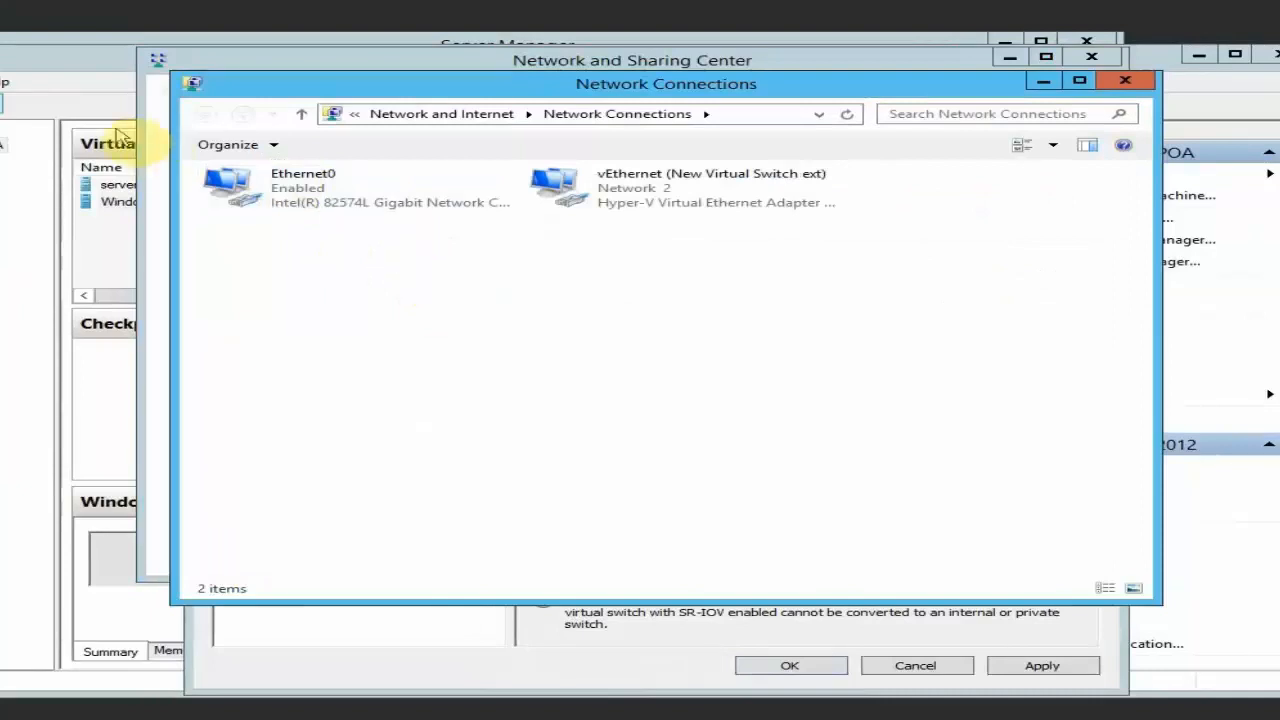
{"action": "left_click", "coordinate": [362, 213]}
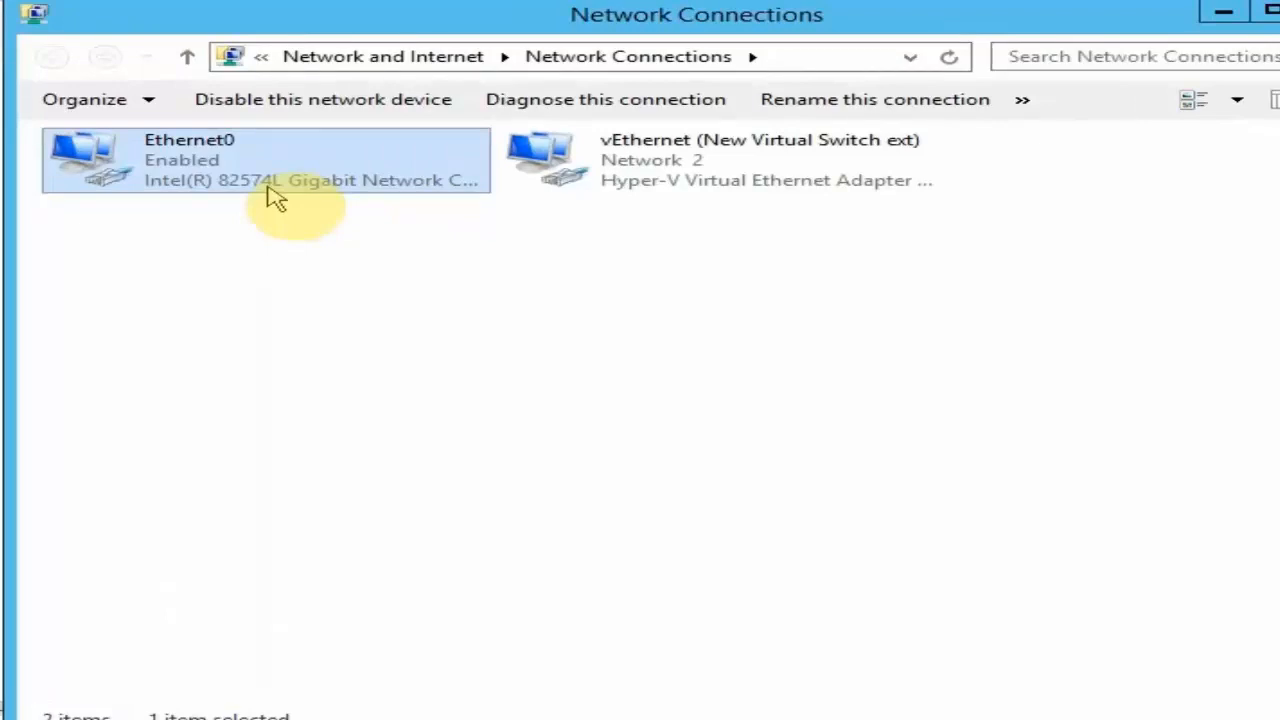
{"action": "left_click", "coordinate": [790, 166]}
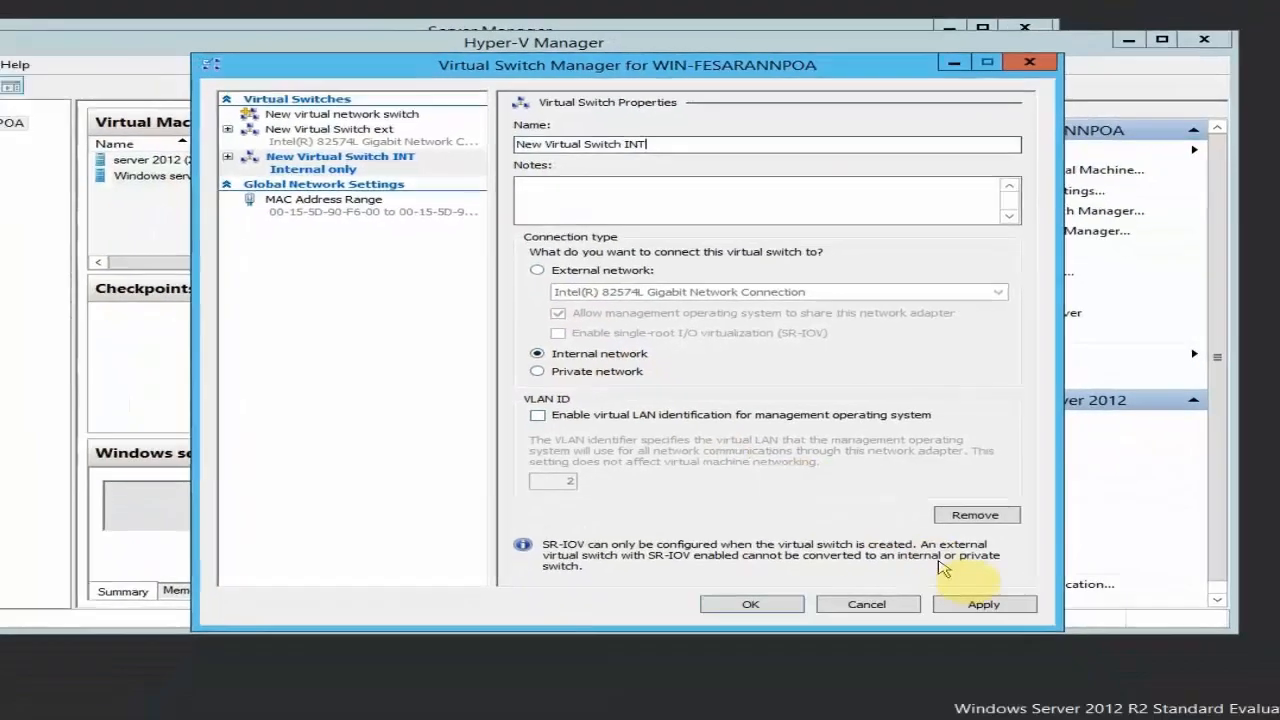
- Apply the changes for the internal switch New Virtual Switch INT
{"action": "left_click", "coordinate": [975, 594]}
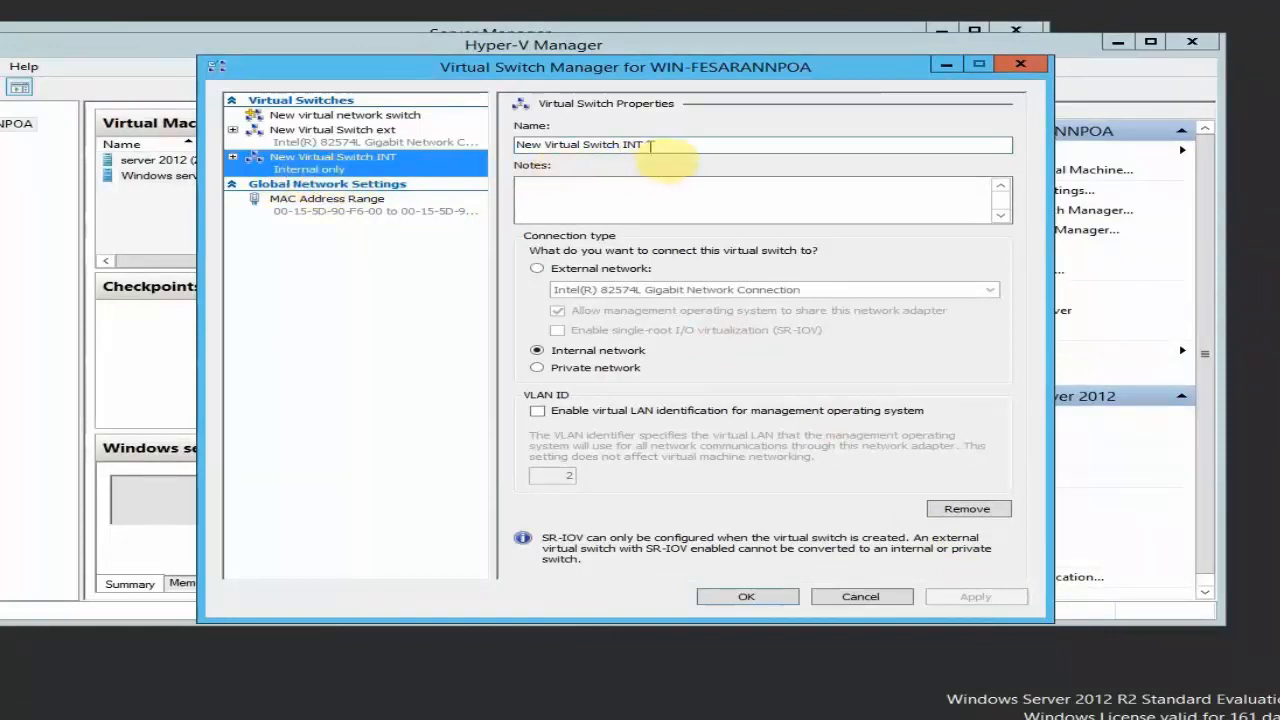
{"action": "left_click", "coordinate": [568, 185]}
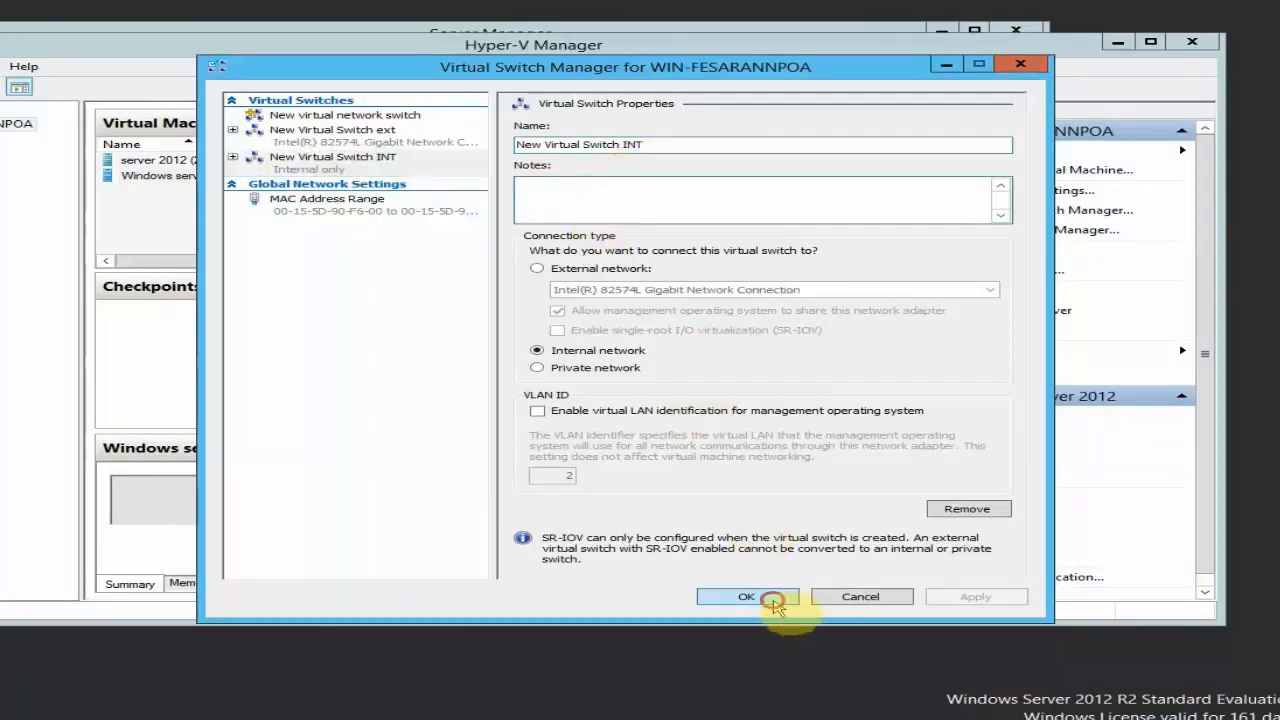
- Close Virtual Switch Manager and find vEthernet (New Virtual Switch INT) in the host's list of network connections
{"action": "left_click", "coordinate": [747, 597]}
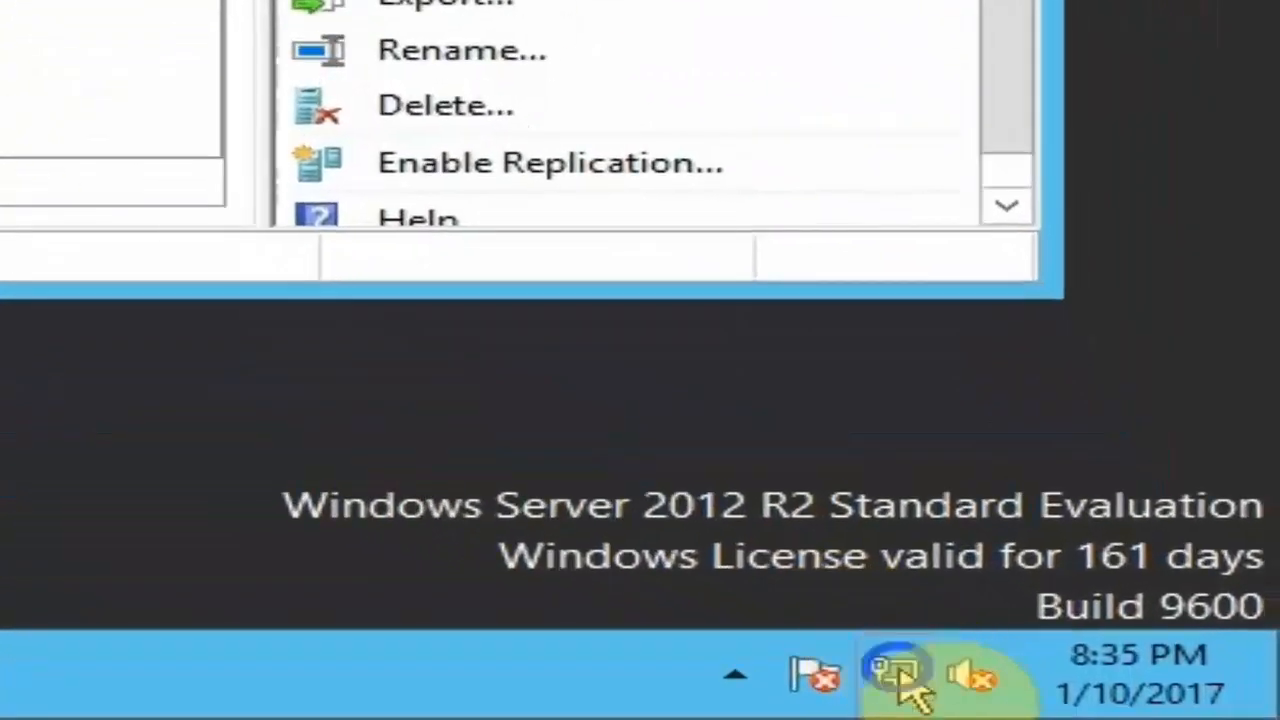
{"action": "right_click", "coordinate": [898, 672]}
{"action": "left_click", "coordinate": [874, 623]}
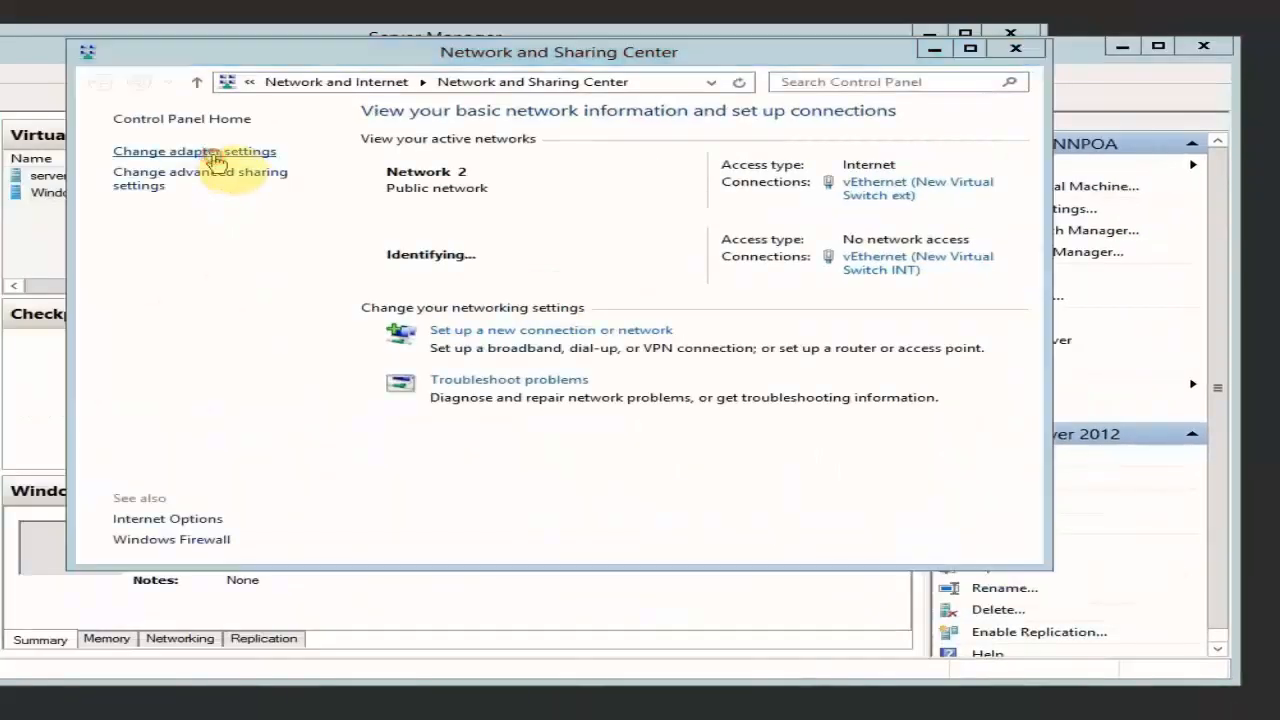
{"action": "left_click", "coordinate": [213, 155]}
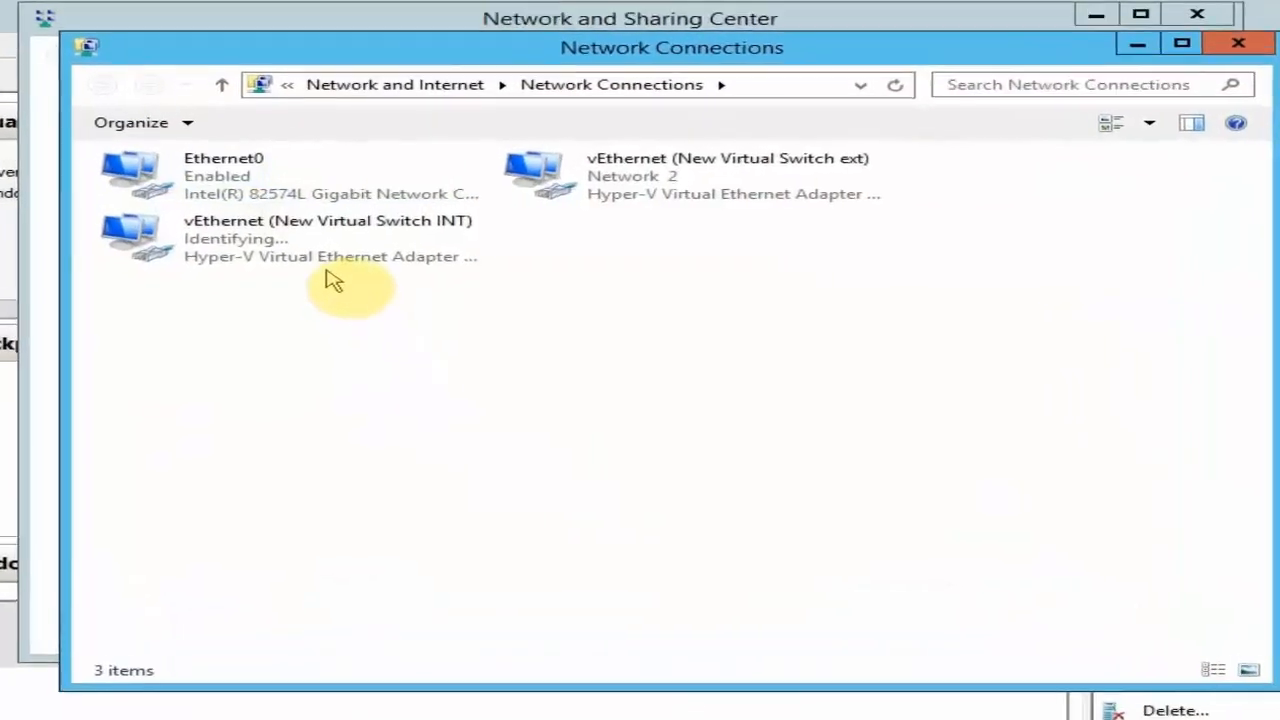
{"action": "left_click", "coordinate": [330, 258]}
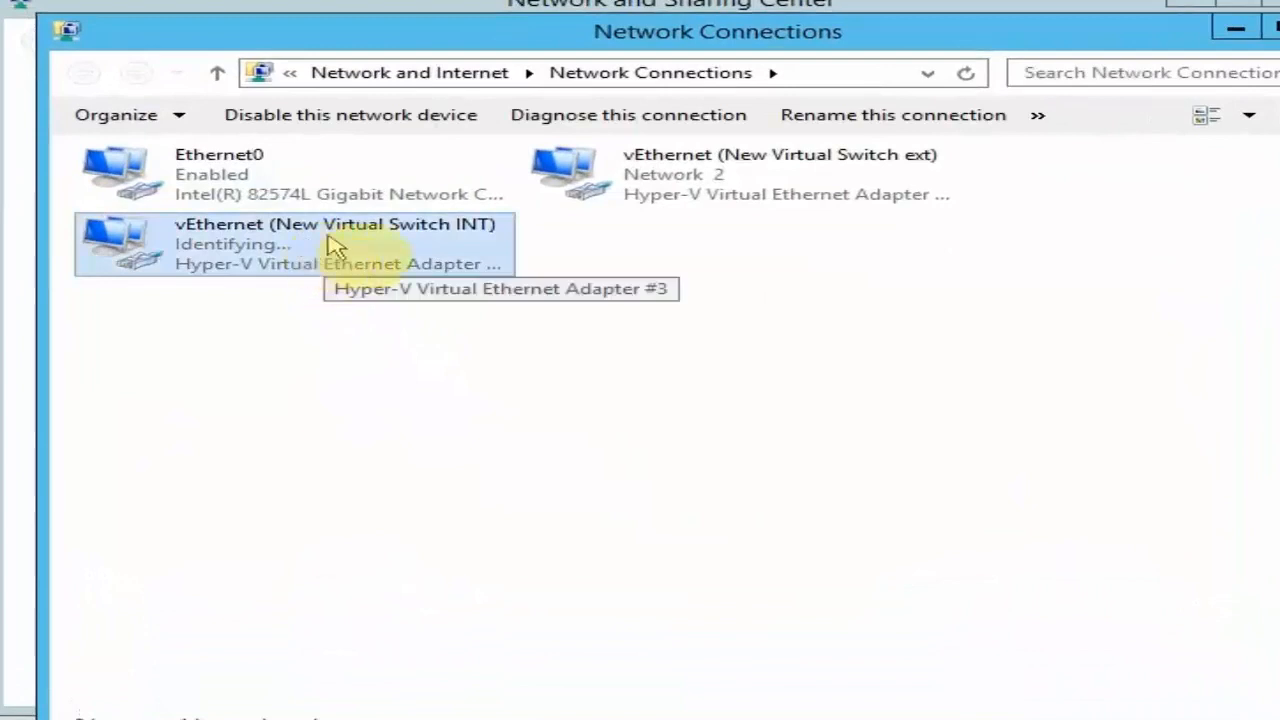
{"action": "left_click", "coordinate": [482, 236]}
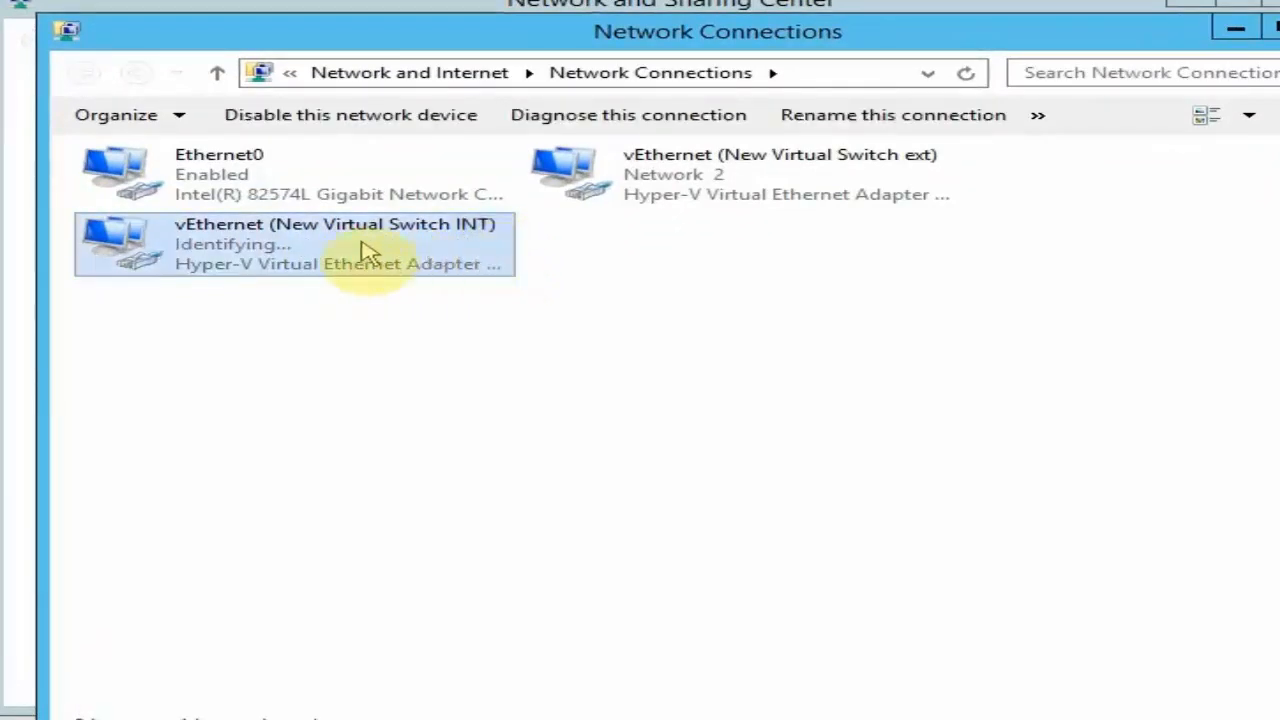
- Check the status and network connection details of the host's vEthernet (New Virtual Switch INT) adapter
{"action": "right_click", "coordinate": [340, 250]}
{"action": "left_click", "coordinate": [395, 283]}
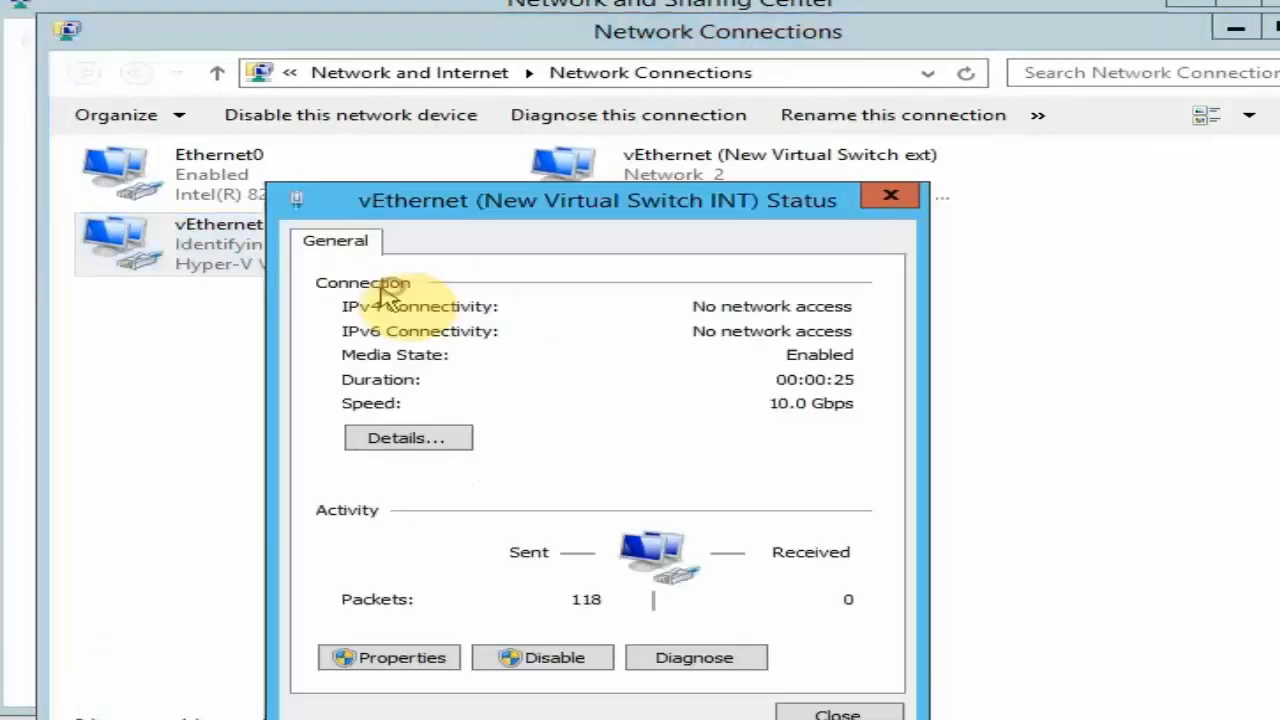
{"action": "left_click", "coordinate": [445, 445]}
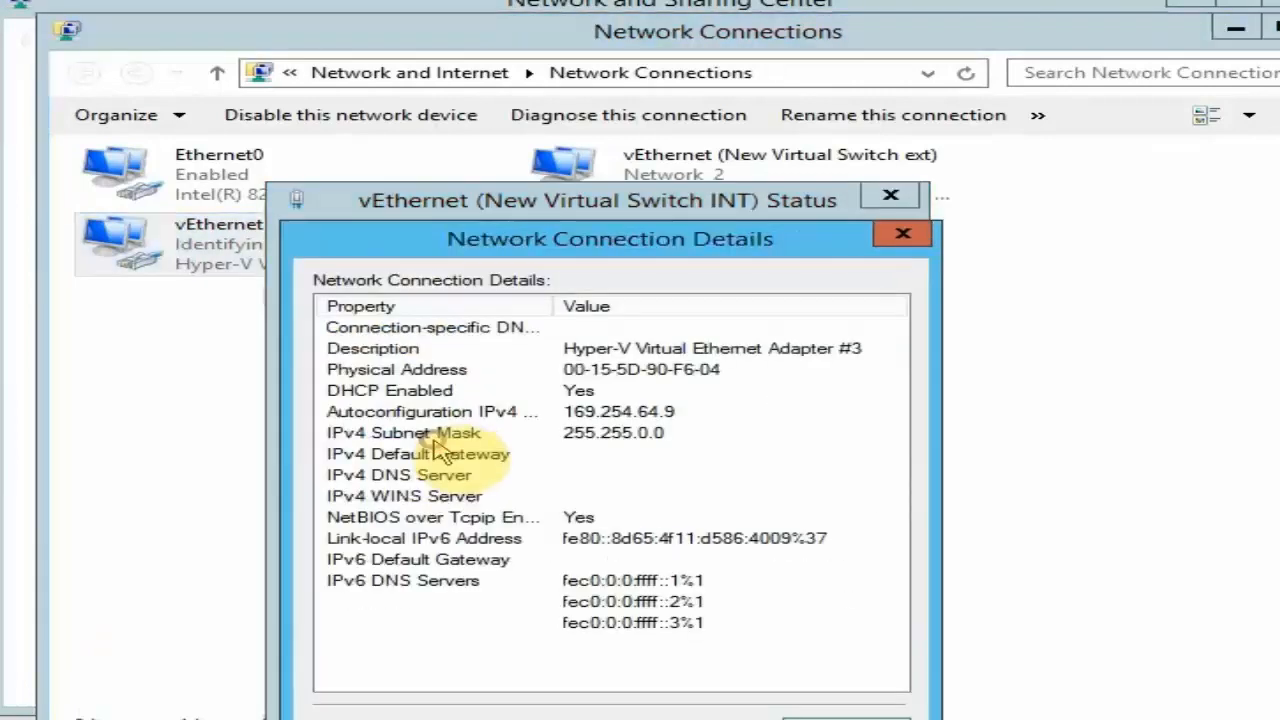
{"action": "left_click", "coordinate": [900, 234]}
- Give the host's vEthernet (New Virtual Switch INT) adapter the static IPv4 address 10.0.0.10 with subnet mask 255.0.0.0, and close the network windows
{"action": "left_click", "coordinate": [425, 657]}
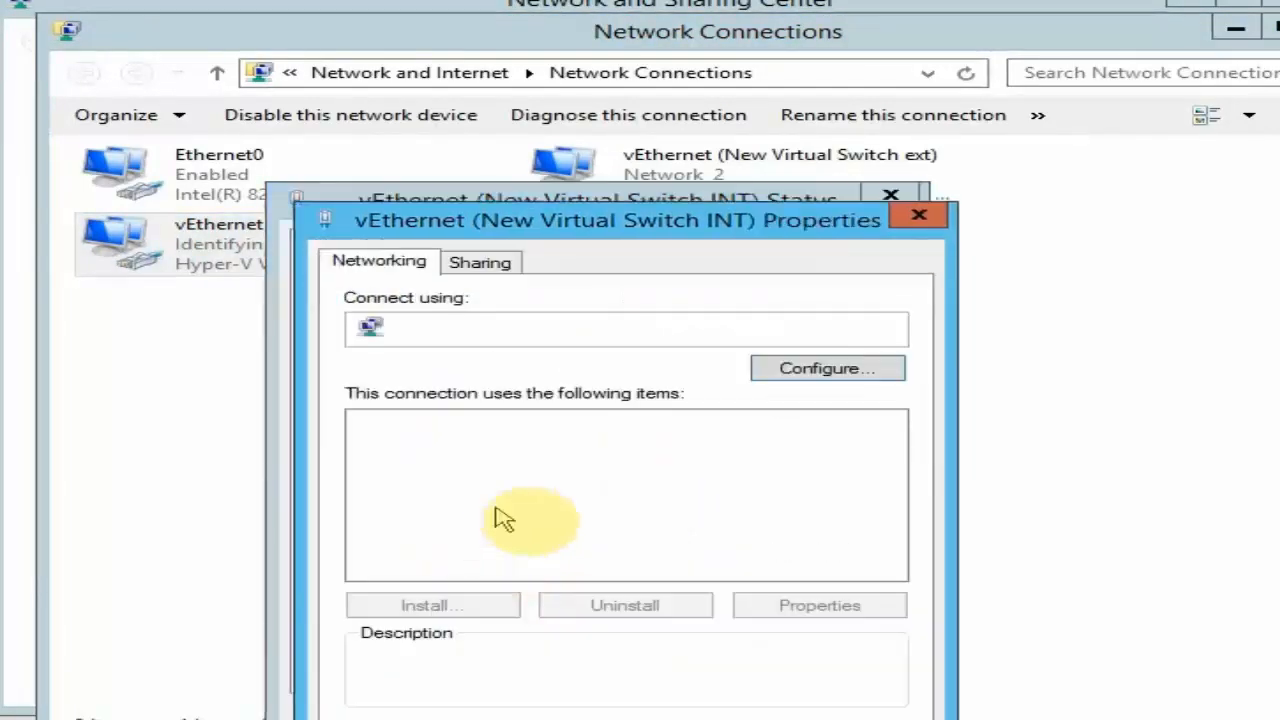
{"action": "scroll", "coordinate": [517, 508], "scroll_direction": "down", "scroll_amount": 1}
{"action": "double_click", "coordinate": [610, 548]}
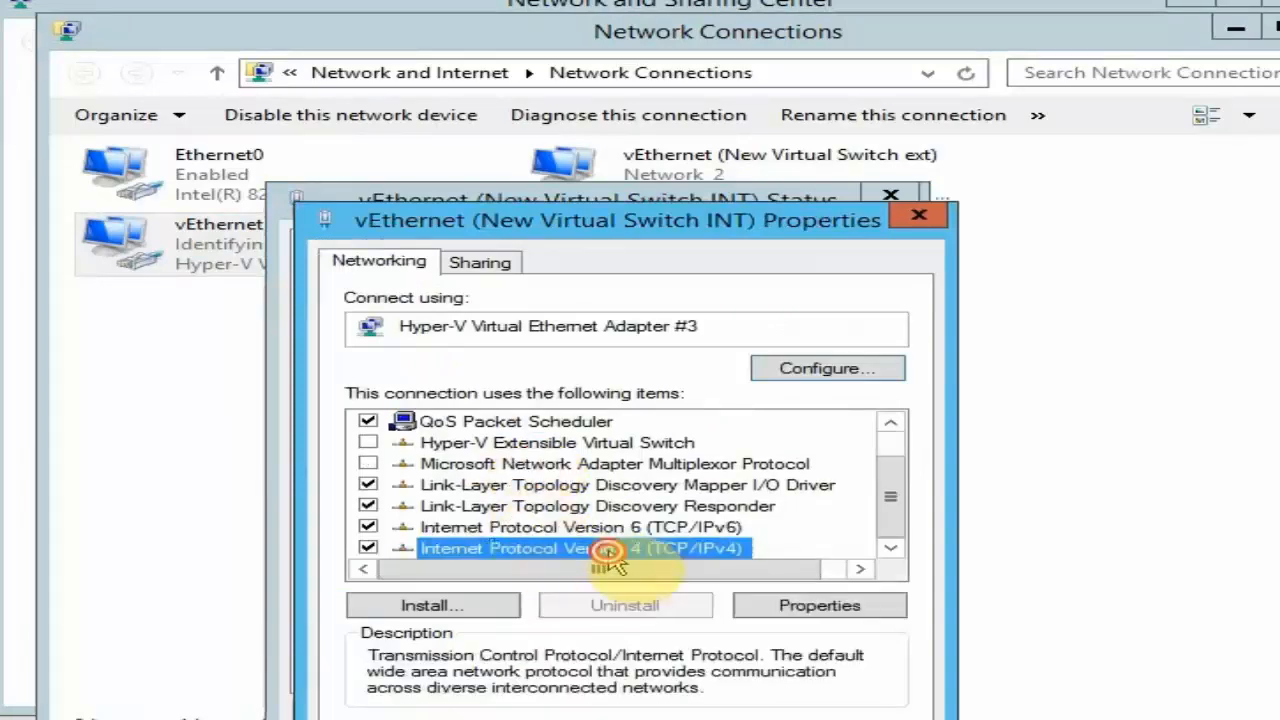
{"action": "left_click", "coordinate": [610, 496]}
{"action": "left_click", "coordinate": [750, 523]}
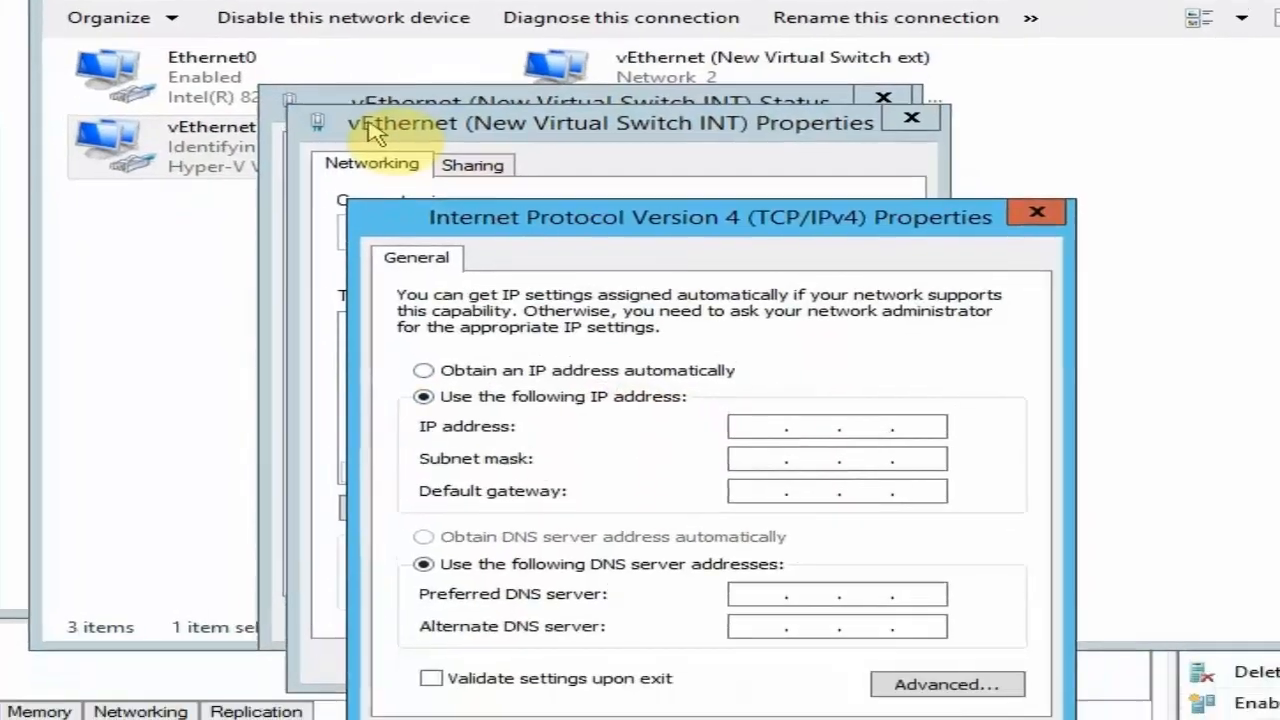
{"action": "type", "text": "10.0.0.10"}
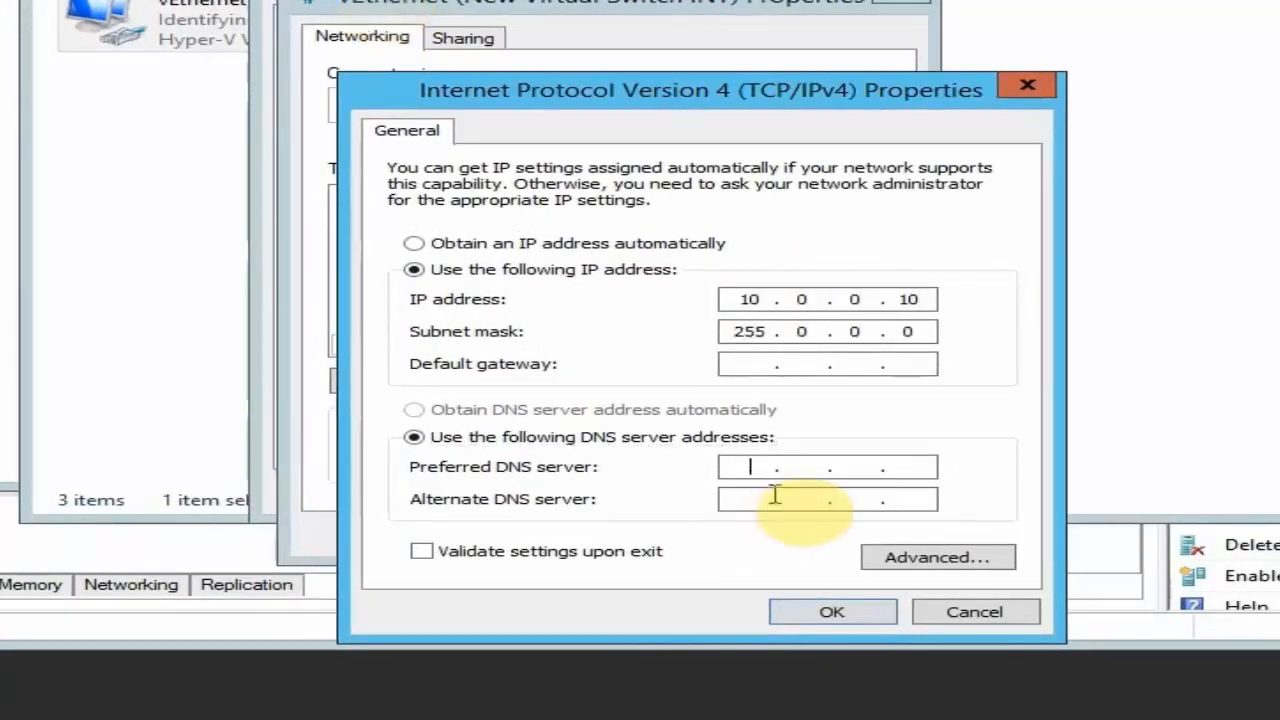
{"action": "left_click", "coordinate": [872, 611]}
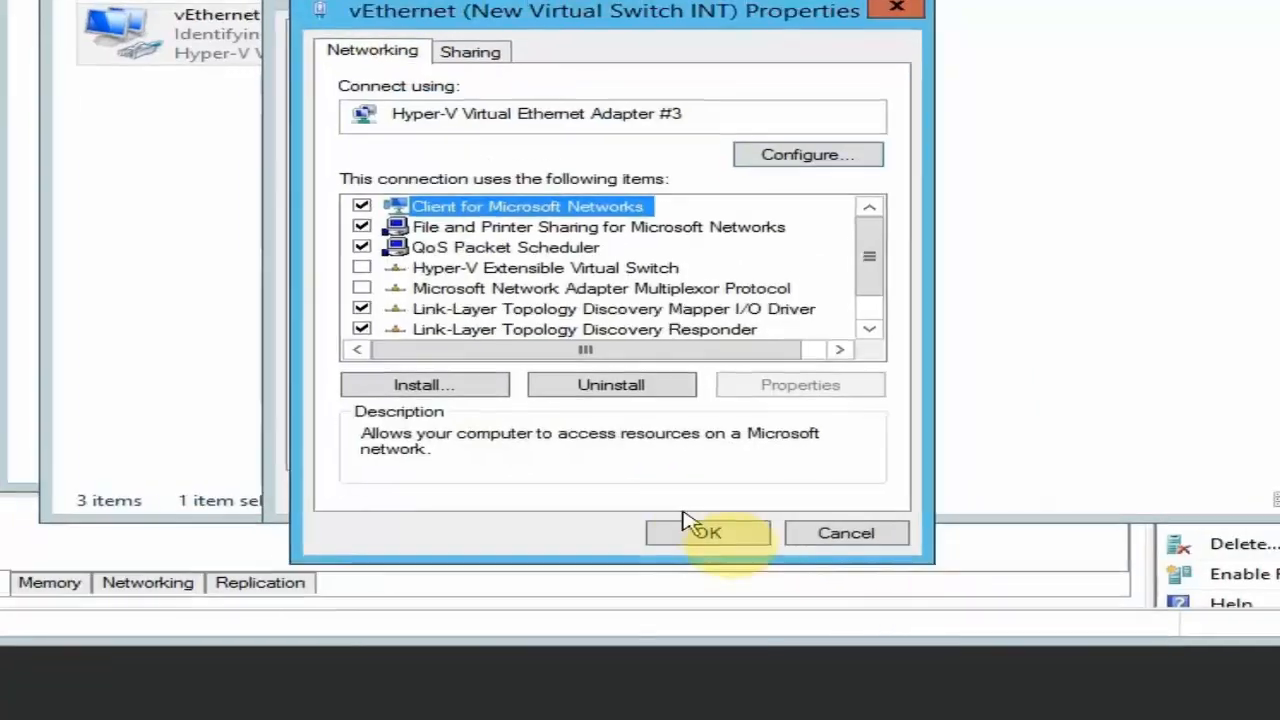
{"action": "left_click", "coordinate": [718, 533]}
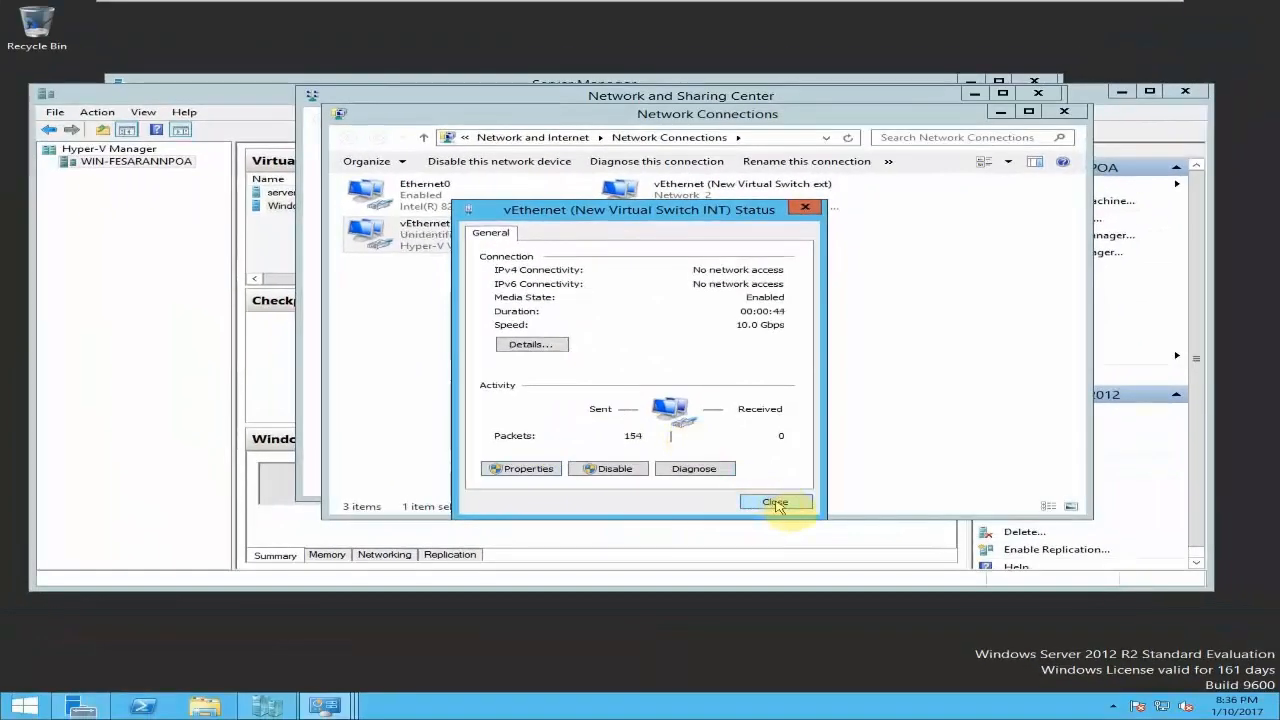
{"action": "left_click", "coordinate": [777, 503]}
{"action": "left_click", "coordinate": [620, 323]}
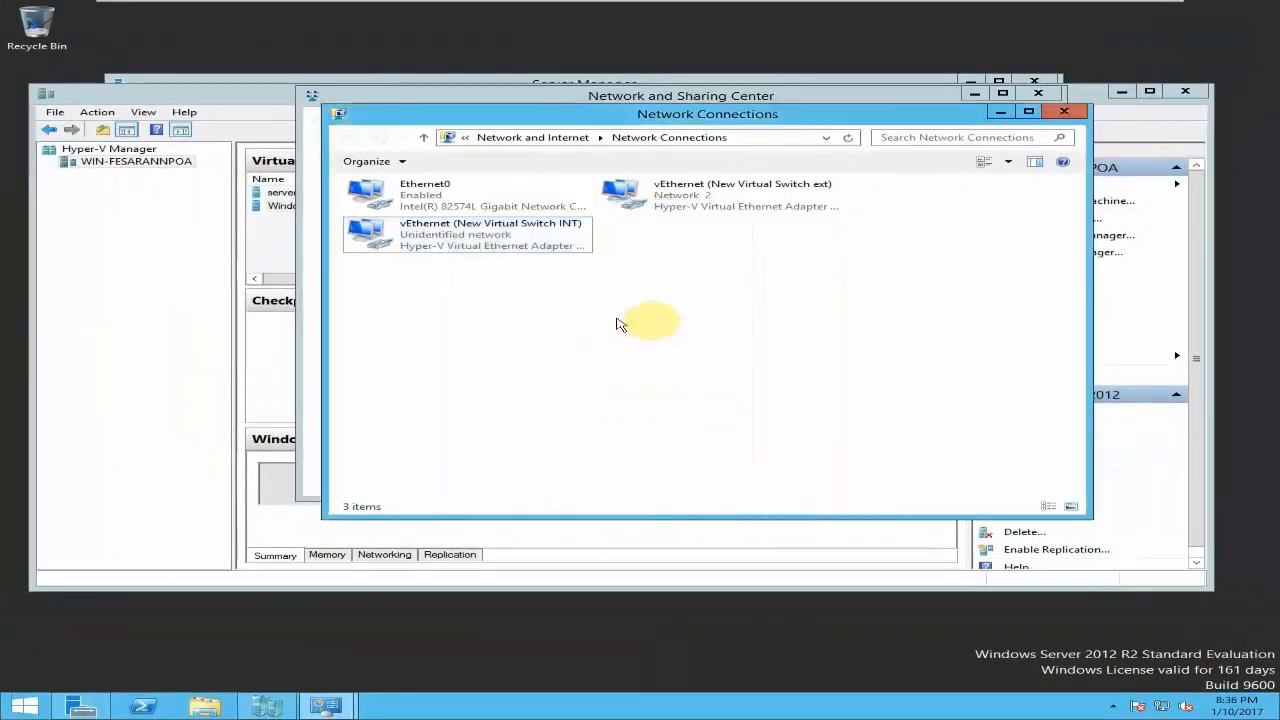
{"action": "left_click", "coordinate": [1062, 113]}
{"action": "left_click", "coordinate": [1038, 93]}
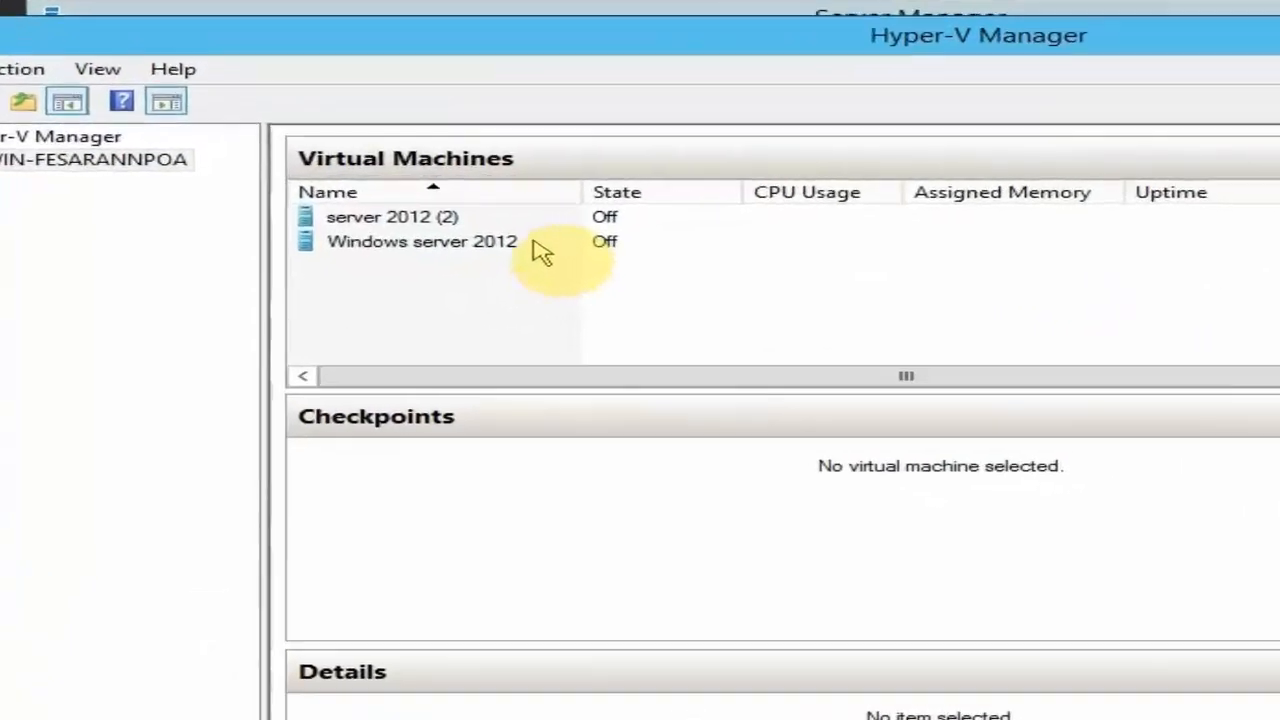
- Connect the network adapter of the Windows server 2012 virtual machine to New Virtual Switch INT in its settings
{"action": "right_click", "coordinate": [384, 208]}
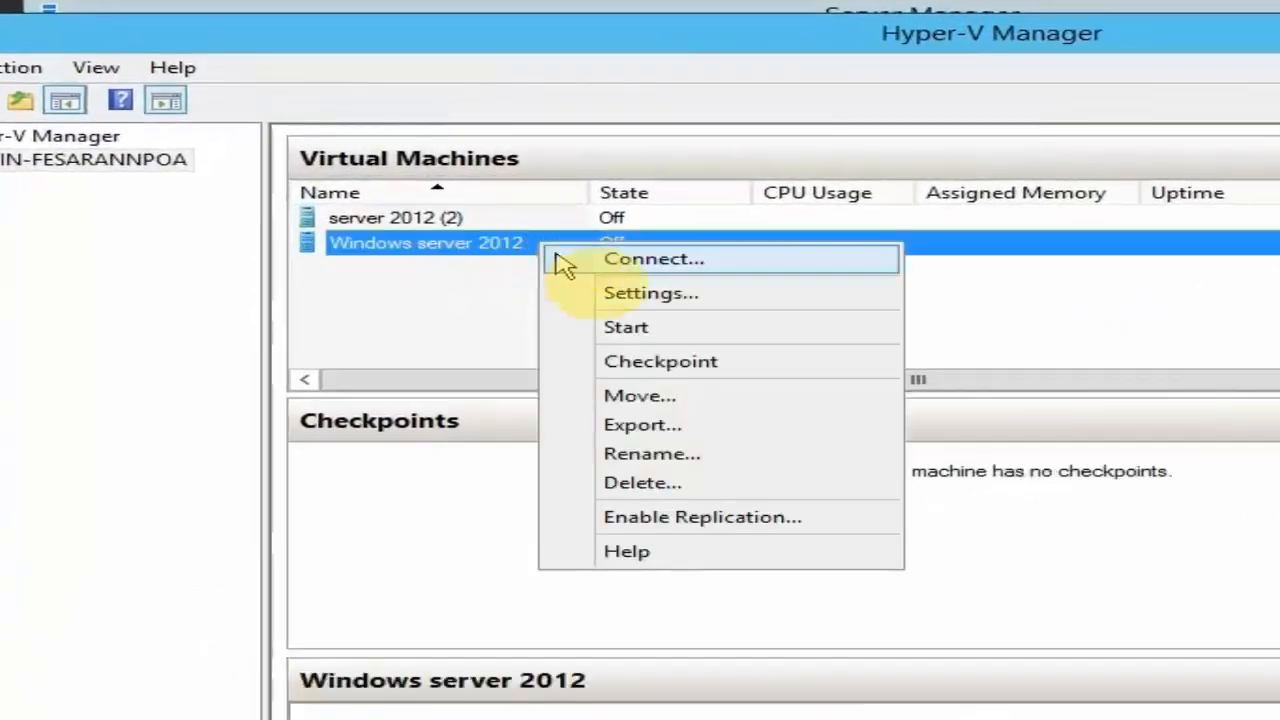
{"action": "left_click", "coordinate": [585, 292]}
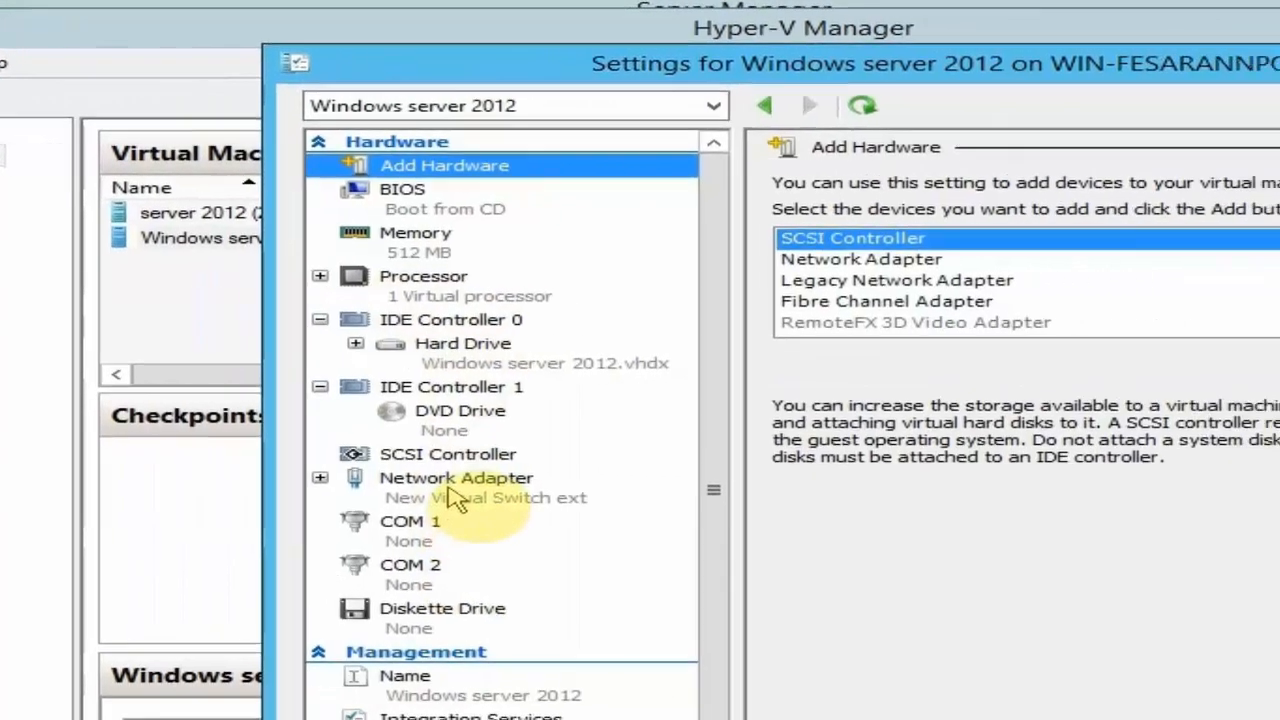
{"action": "left_click", "coordinate": [452, 500]}
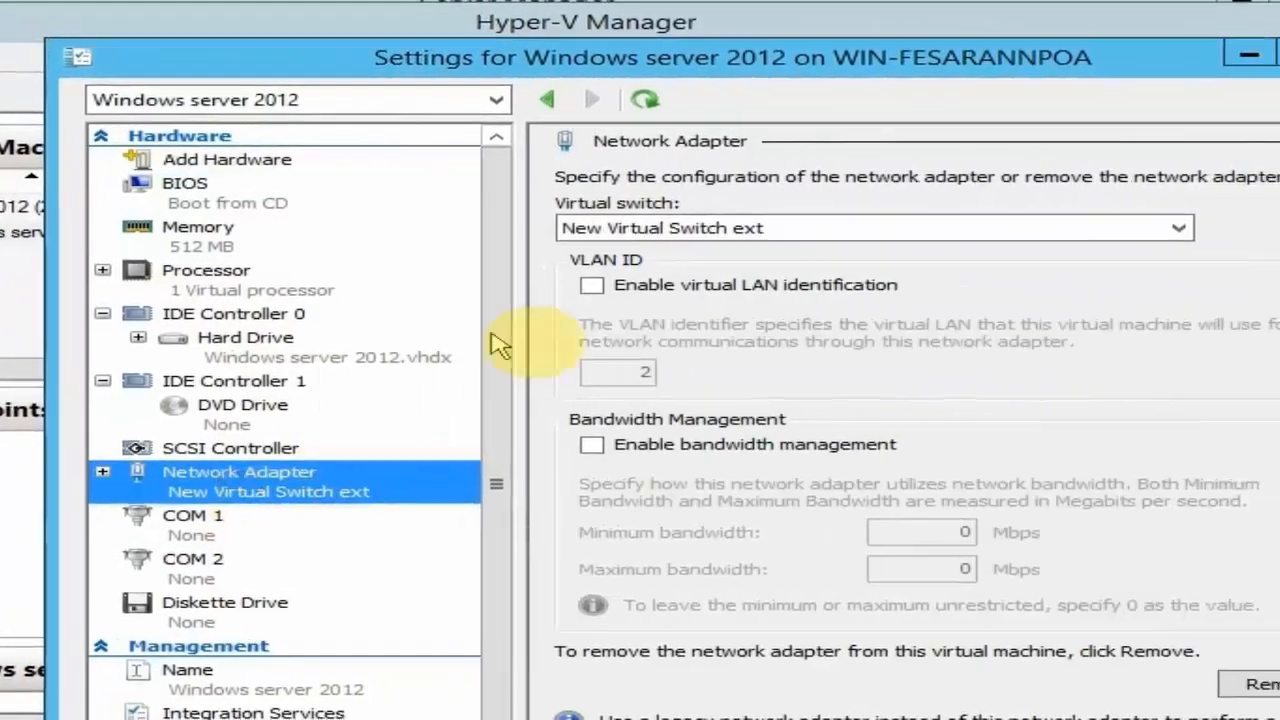
{"action": "left_click", "coordinate": [560, 228]}
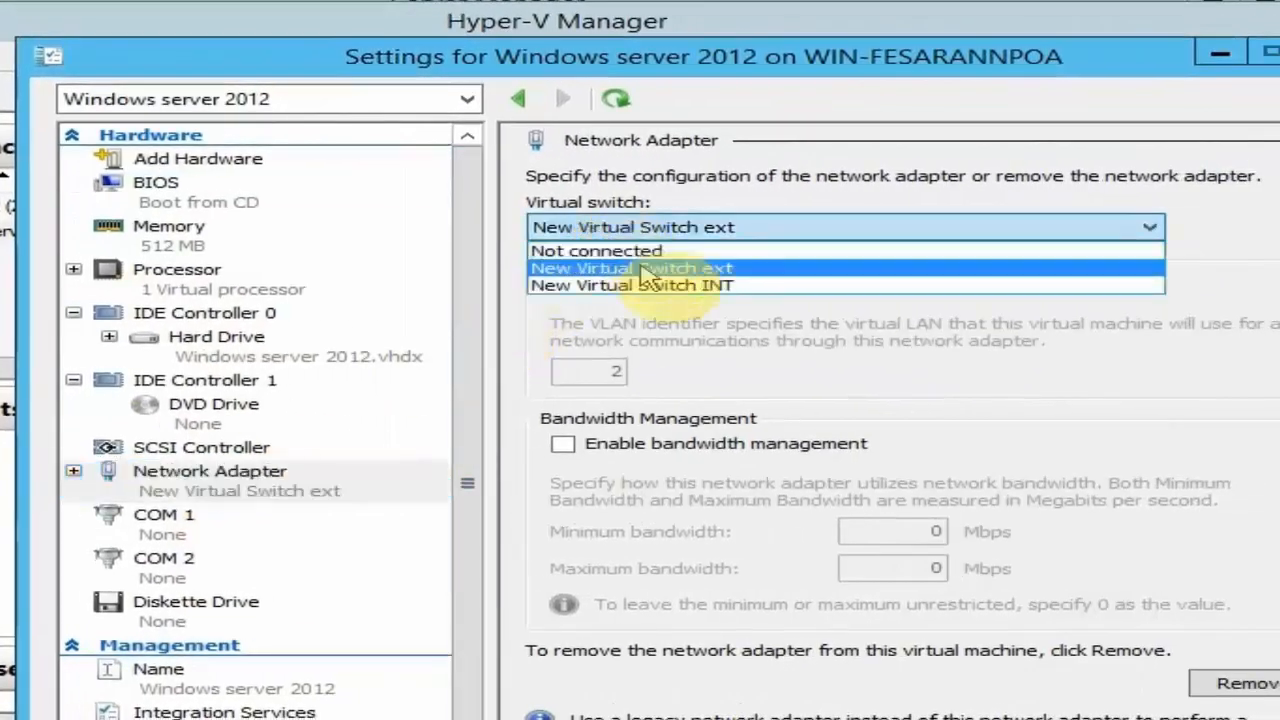
{"action": "left_click", "coordinate": [757, 285]}
{"action": "left_click", "coordinate": [1143, 635]}
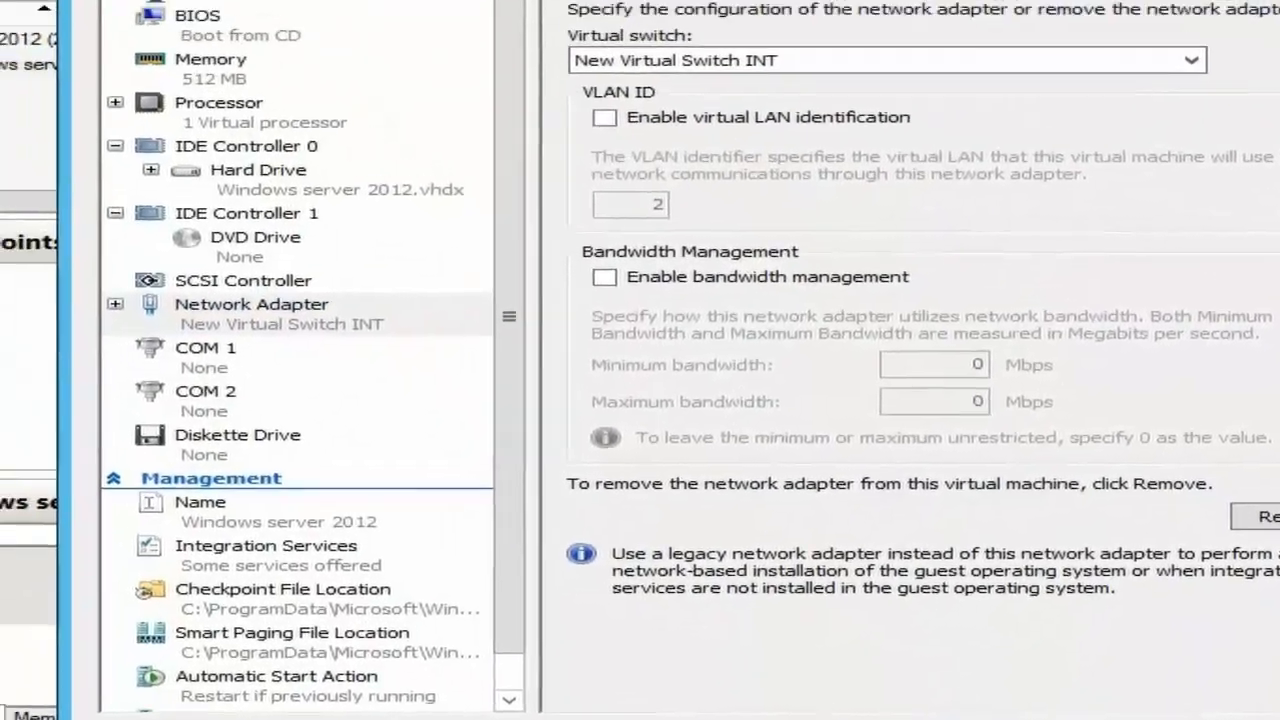
{"action": "left_click", "coordinate": [995, 638]}
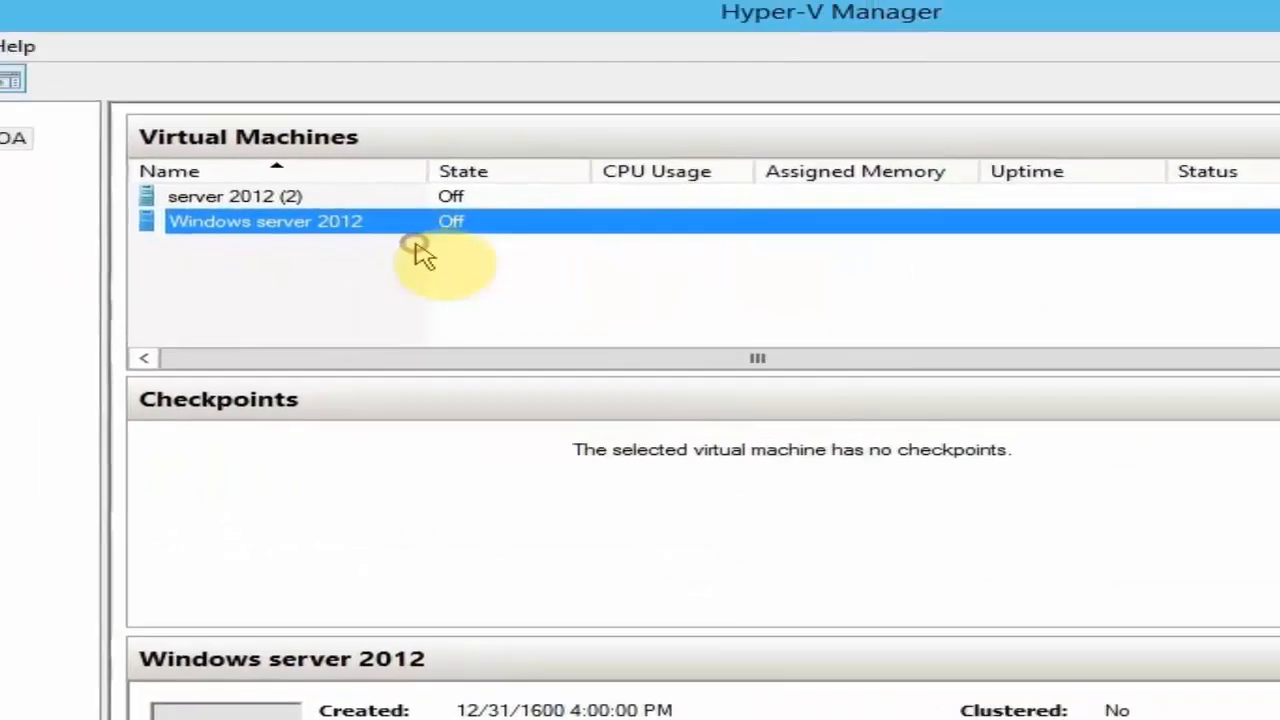
- Connect to and start the Windows server 2012 virtual machine, sign in, and close the guest's Server Manager
{"action": "double_click", "coordinate": [330, 178]}
{"action": "left_click", "coordinate": [124, 100]}
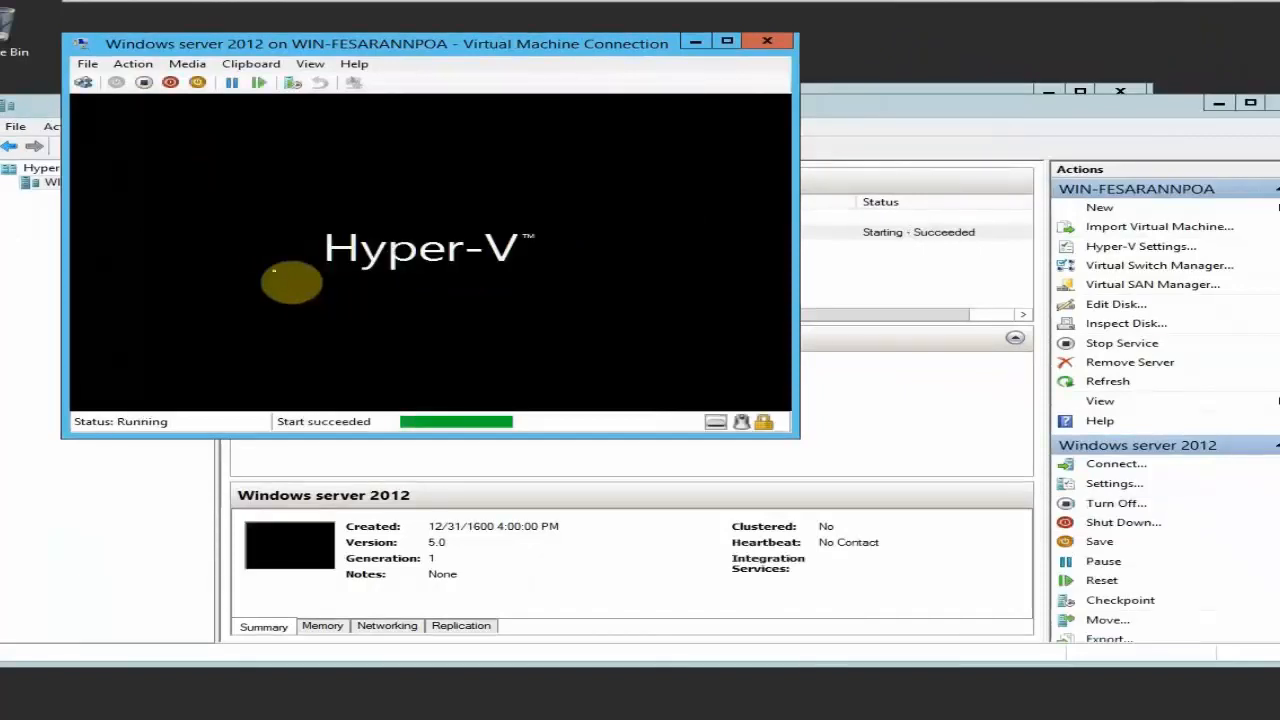
{"action": "key", "text": "ctrl+alt+End"}
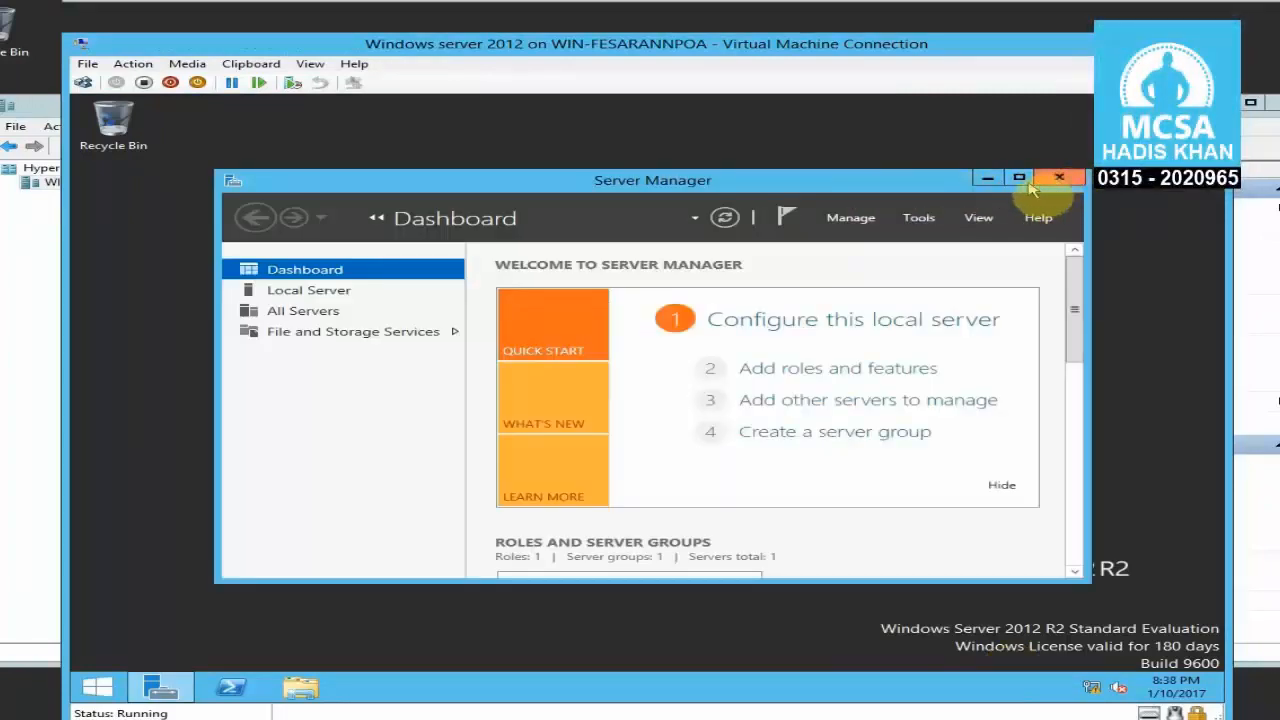
{"action": "left_click", "coordinate": [1058, 179]}
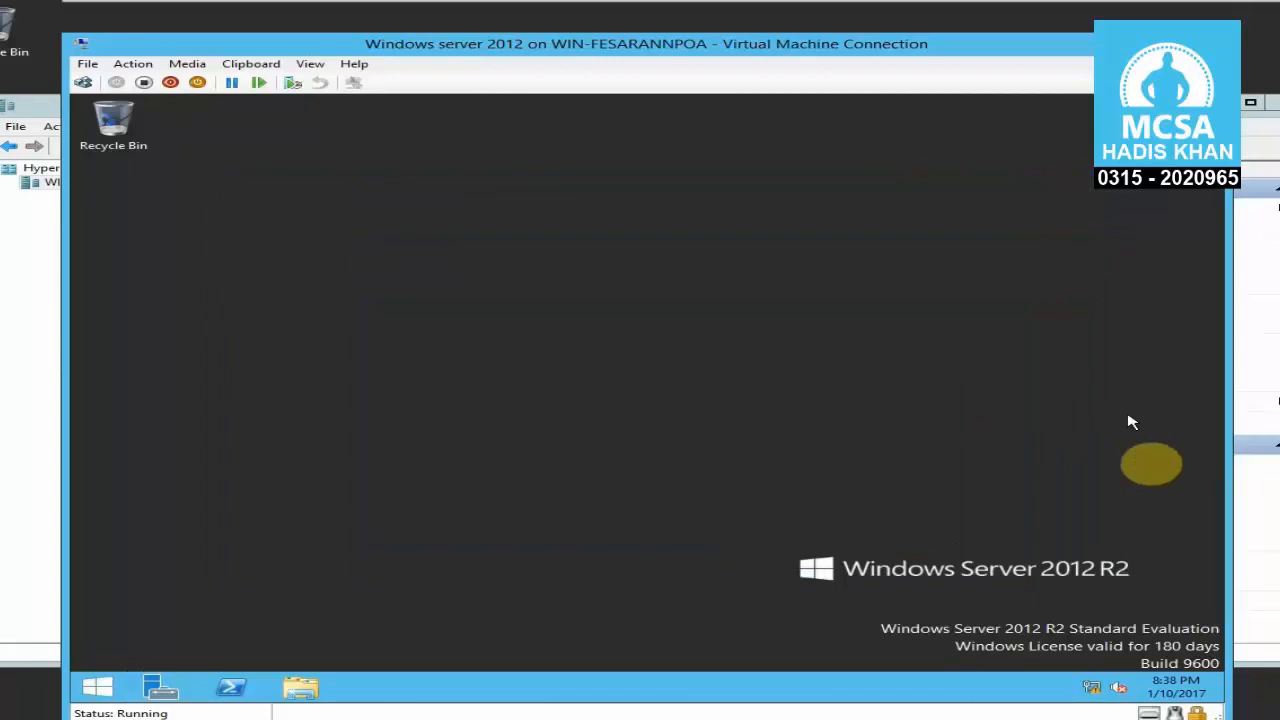
- Open the guest's network connections and examine the Ethernet adapter's connection details, including its IPv4 address and subnet mask
{"action": "right_click", "coordinate": [1092, 690]}
{"action": "left_click", "coordinate": [1070, 677]}
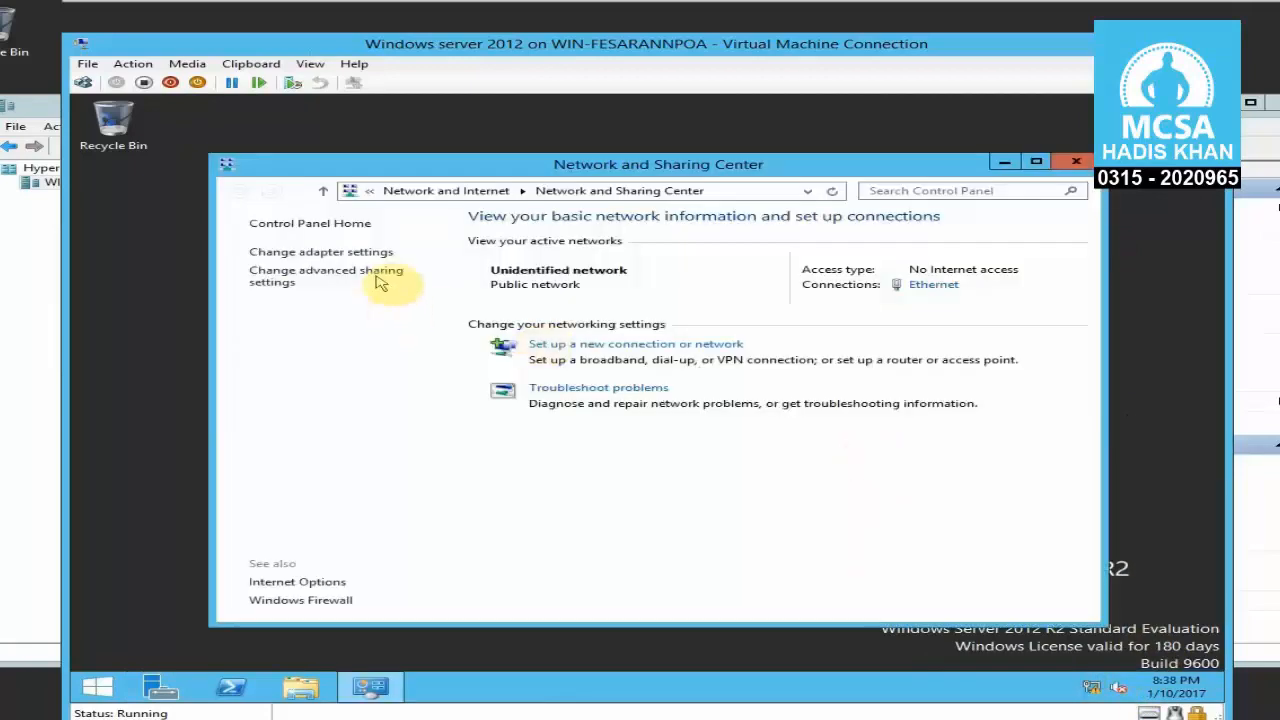
{"action": "left_click", "coordinate": [381, 258]}
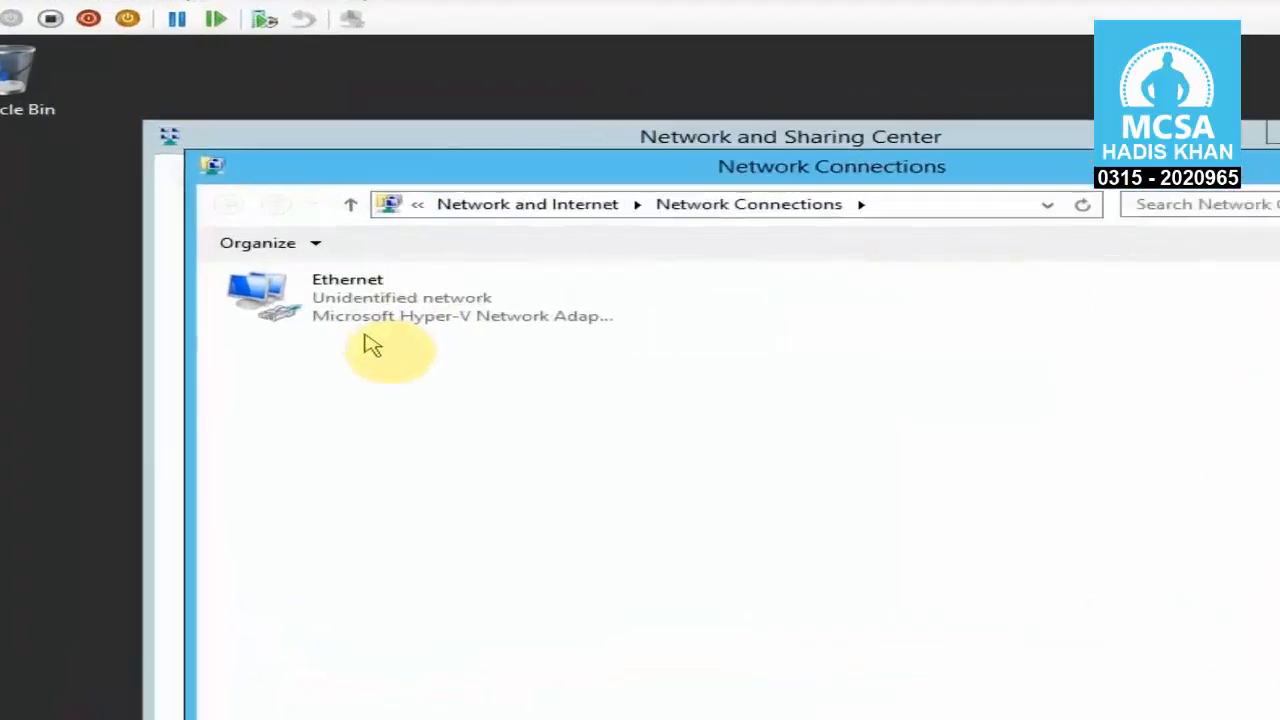
{"action": "left_click", "coordinate": [372, 295]}
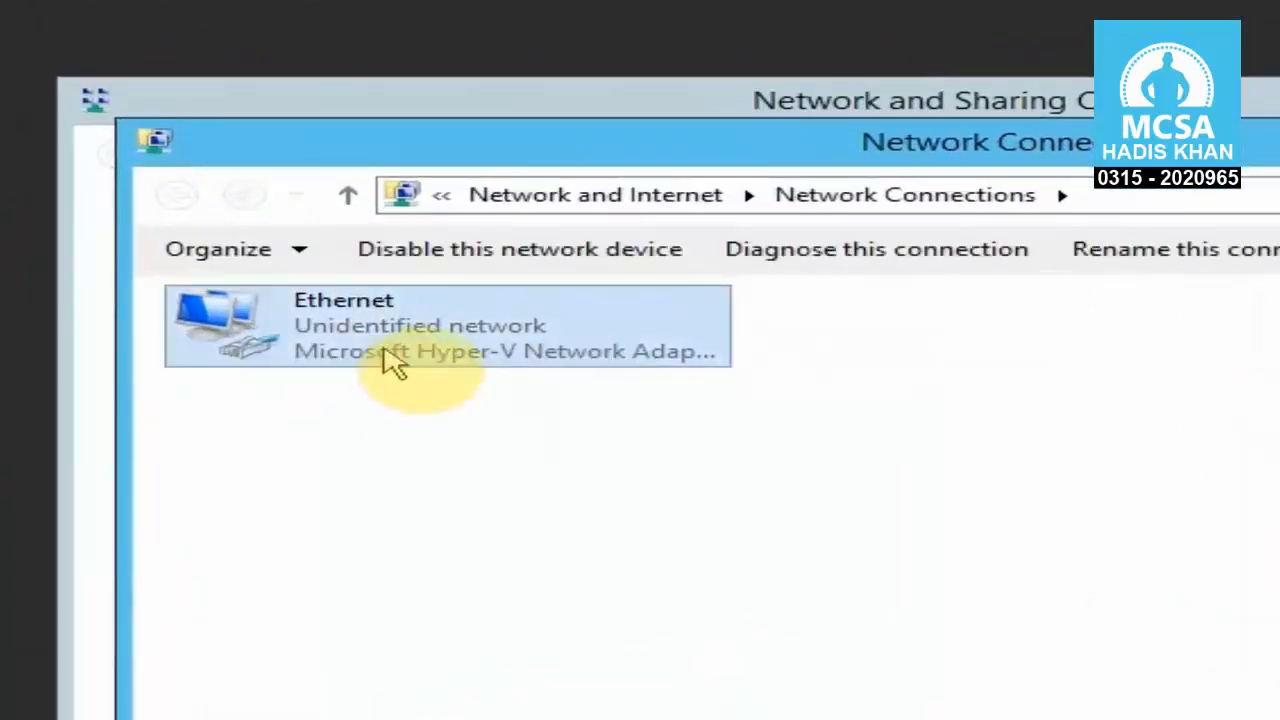
{"action": "right_click", "coordinate": [400, 348]}
{"action": "left_click", "coordinate": [437, 392]}
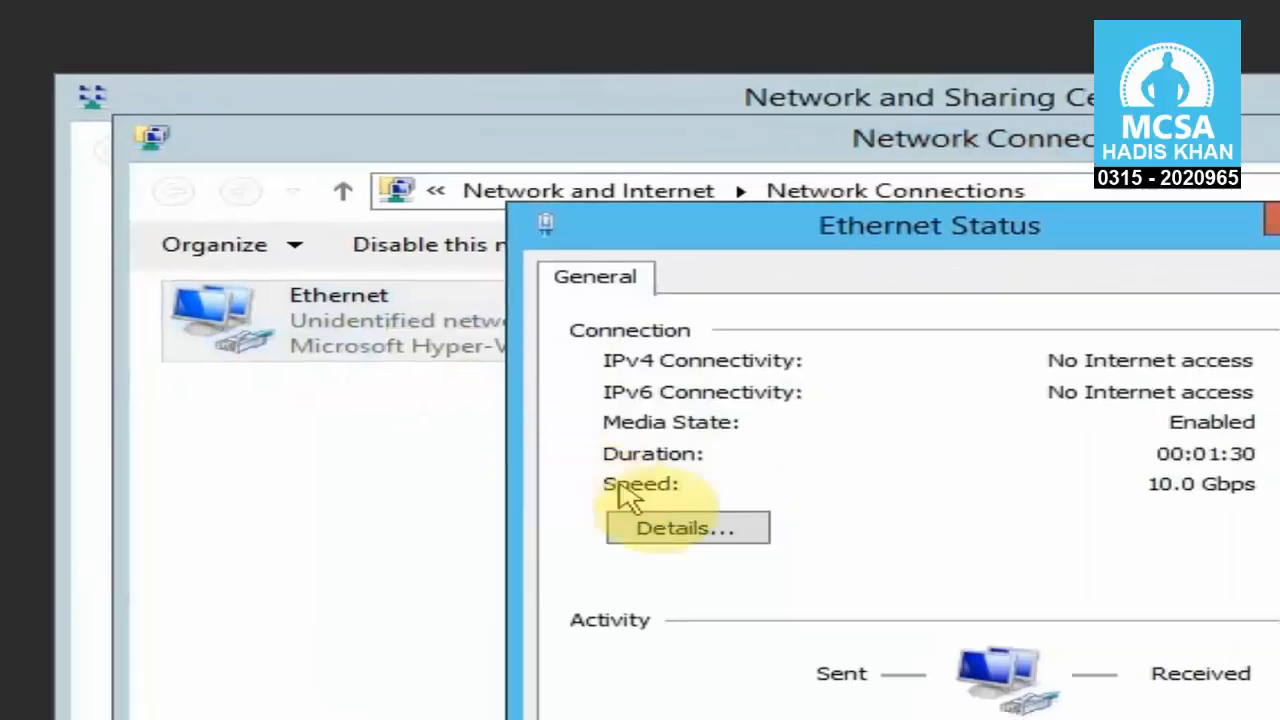
{"action": "left_click", "coordinate": [650, 526]}
{"action": "left_click", "coordinate": [835, 420]}
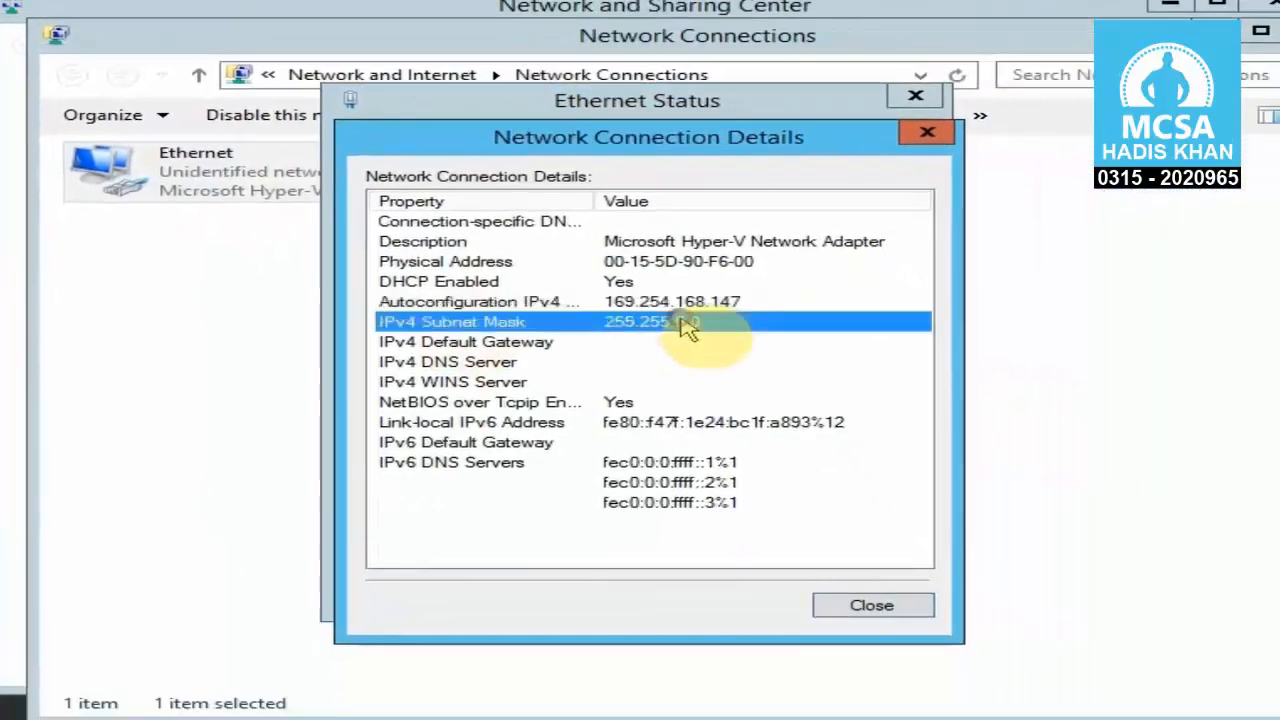
{"action": "left_click", "coordinate": [840, 403]}
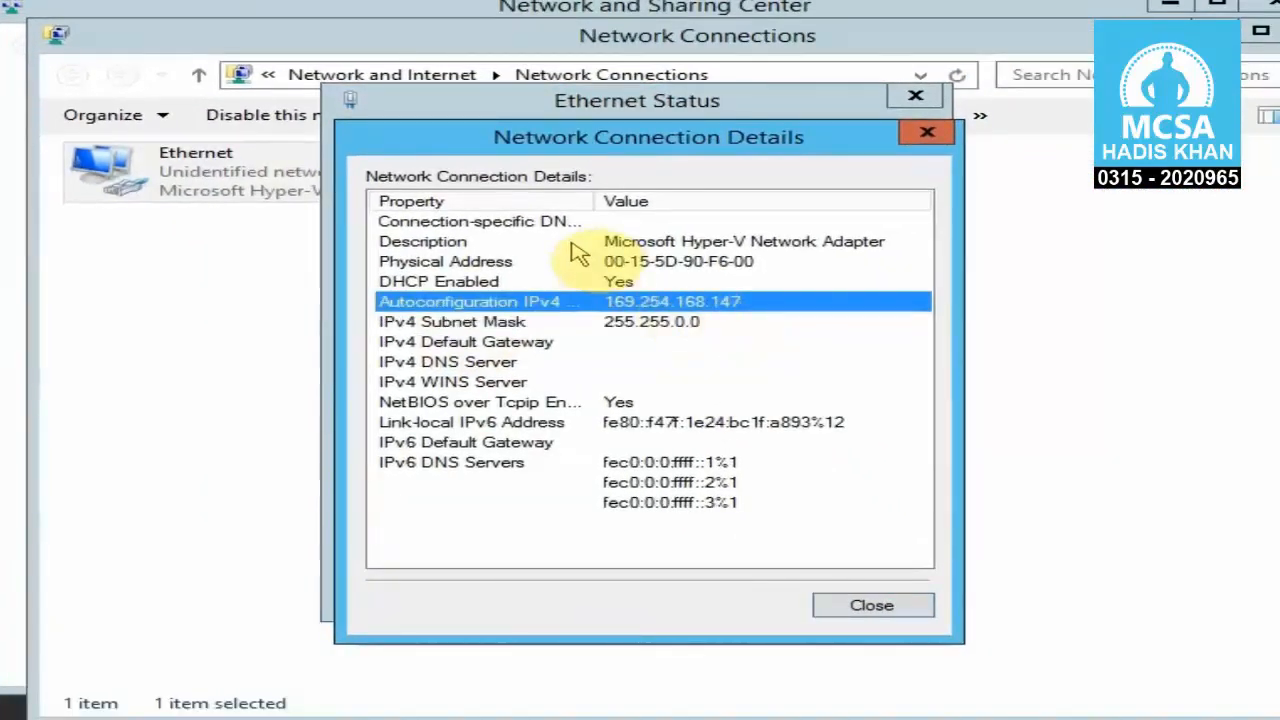
{"action": "left_click", "coordinate": [927, 135]}
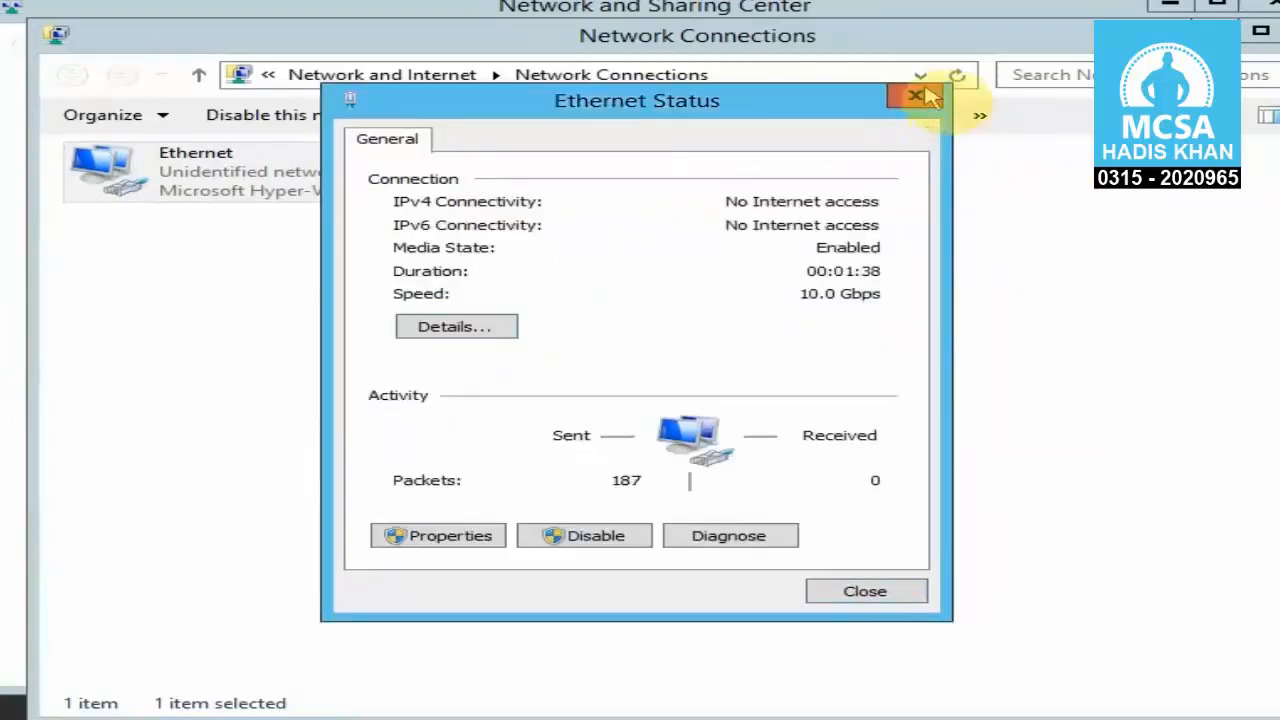
- Give the guest's Ethernet adapter the static IPv4 address 10.0.0.11 with subnet mask 255.0.0.0, and close the network windows
{"action": "left_click", "coordinate": [450, 538]}
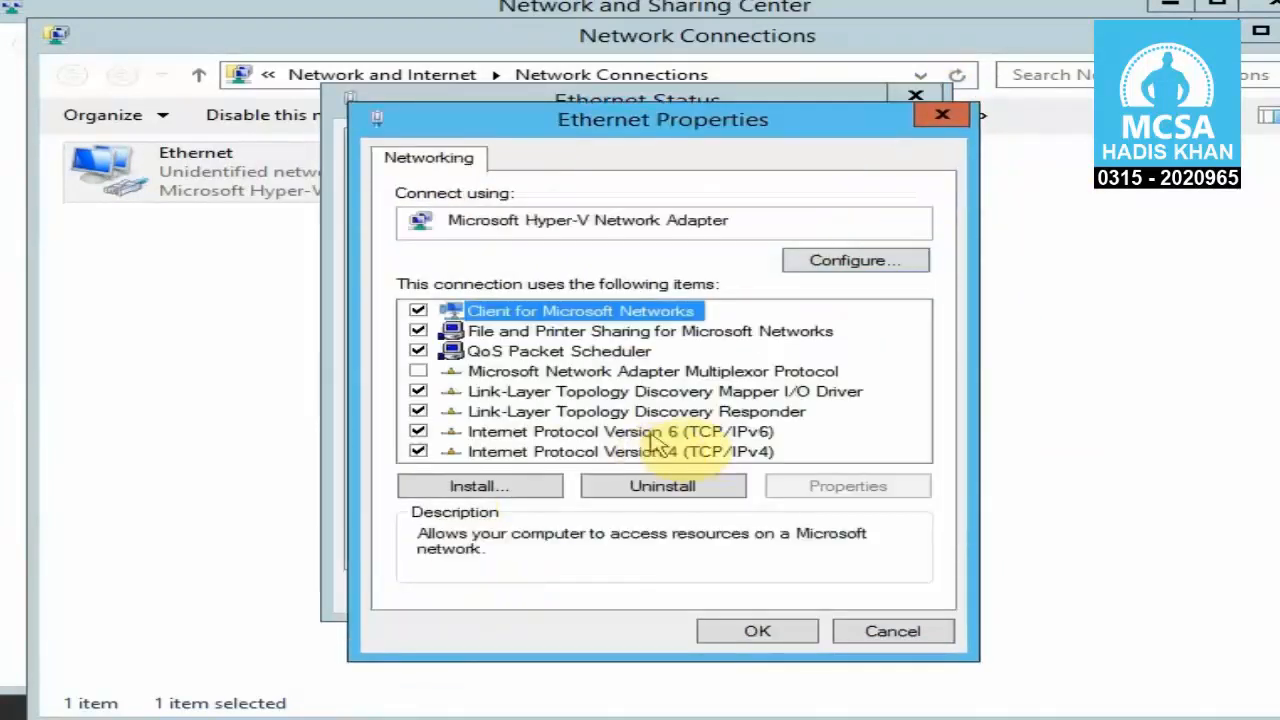
{"action": "double_click", "coordinate": [688, 455]}
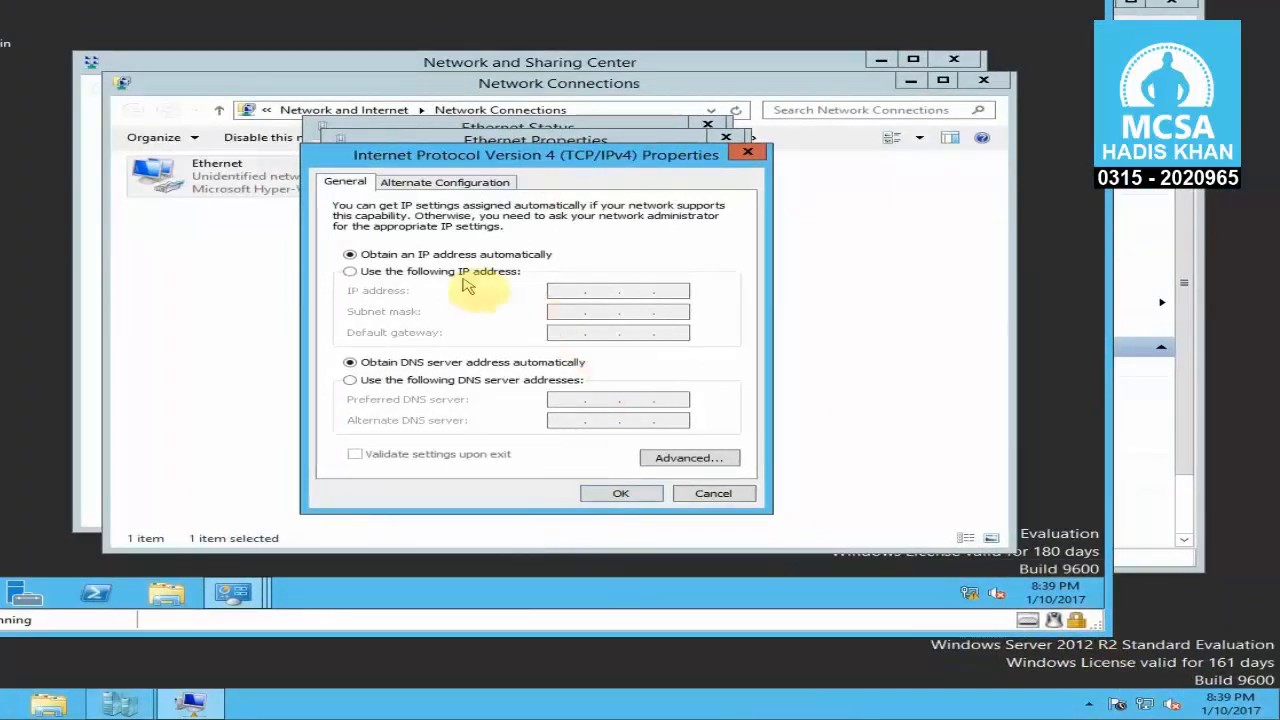
{"action": "left_click", "coordinate": [421, 276]}
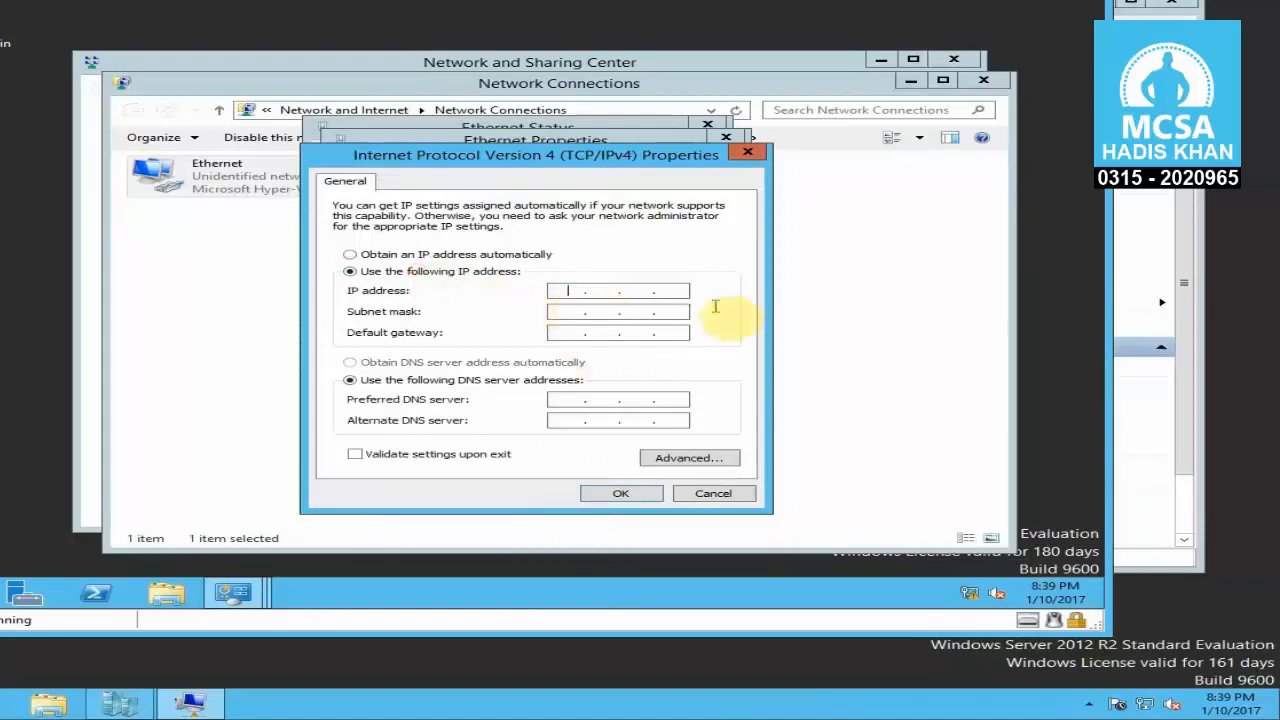
{"action": "type", "text": "10.0.0.11"}
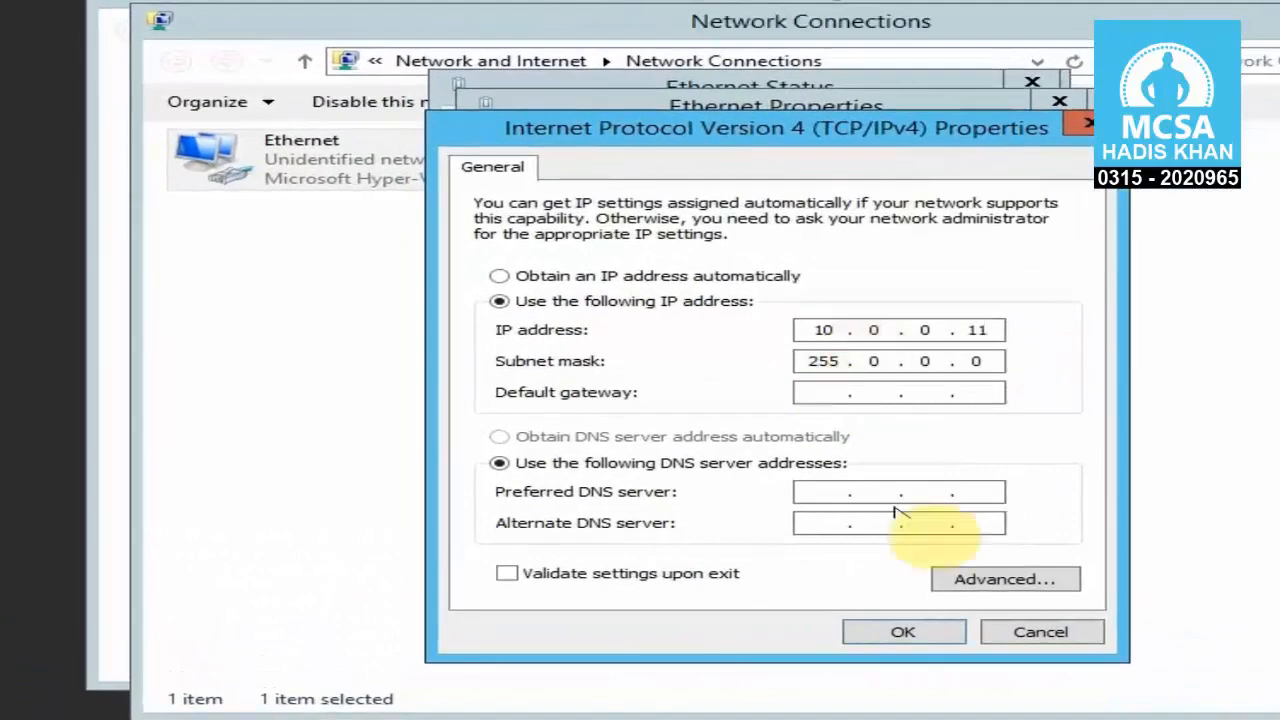
{"action": "left_click", "coordinate": [888, 632]}
{"action": "left_click", "coordinate": [876, 626]}
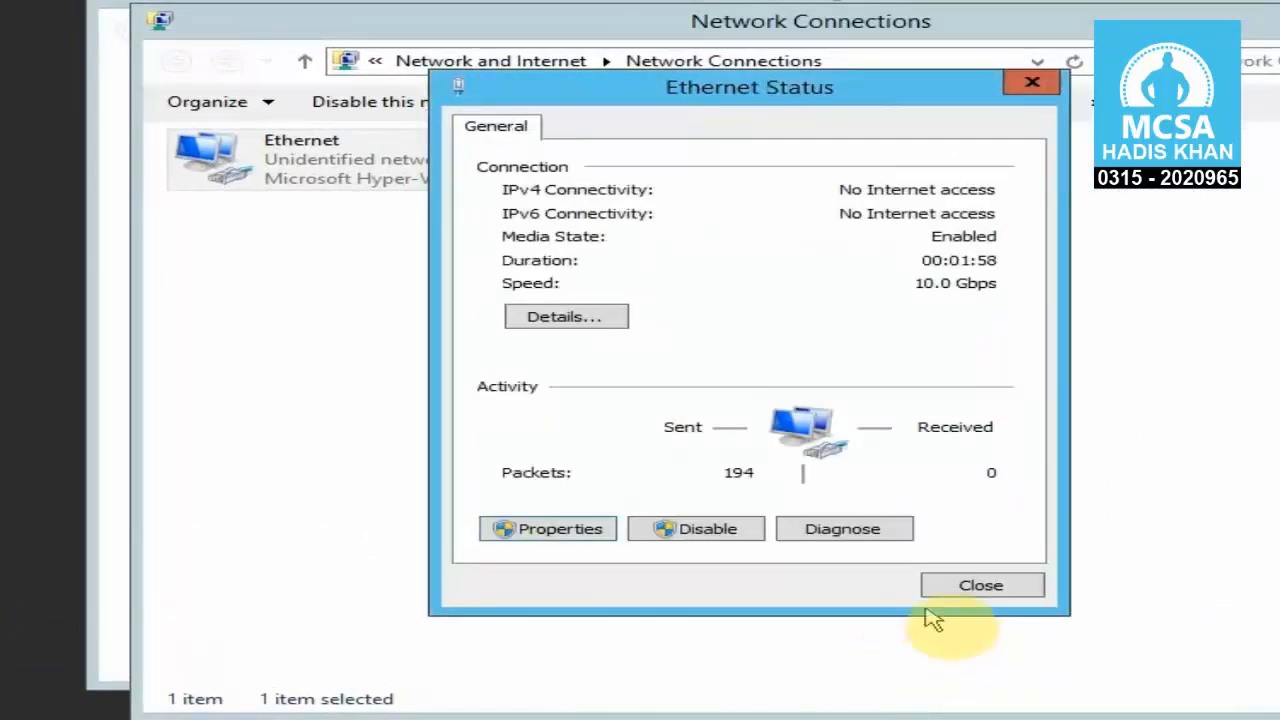
{"action": "left_click", "coordinate": [957, 588]}
{"action": "left_click", "coordinate": [540, 240]}
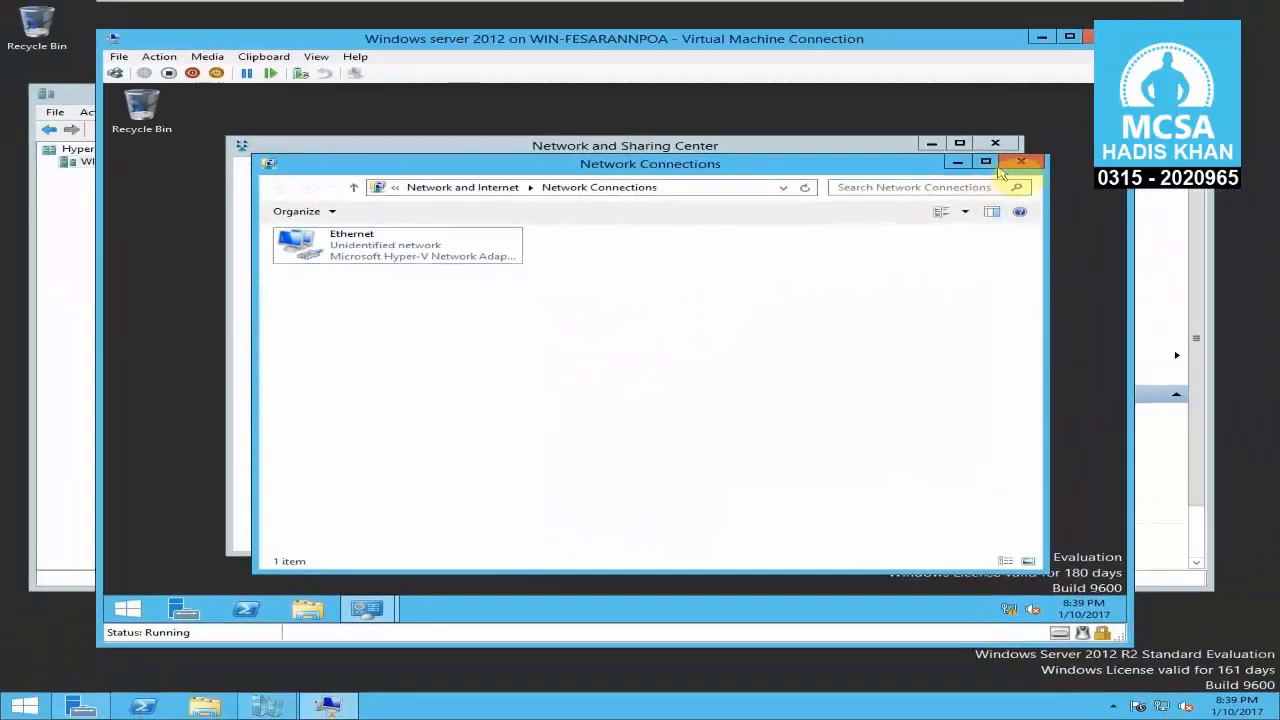
{"action": "left_click", "coordinate": [1010, 163]}
{"action": "left_click", "coordinate": [996, 145]}
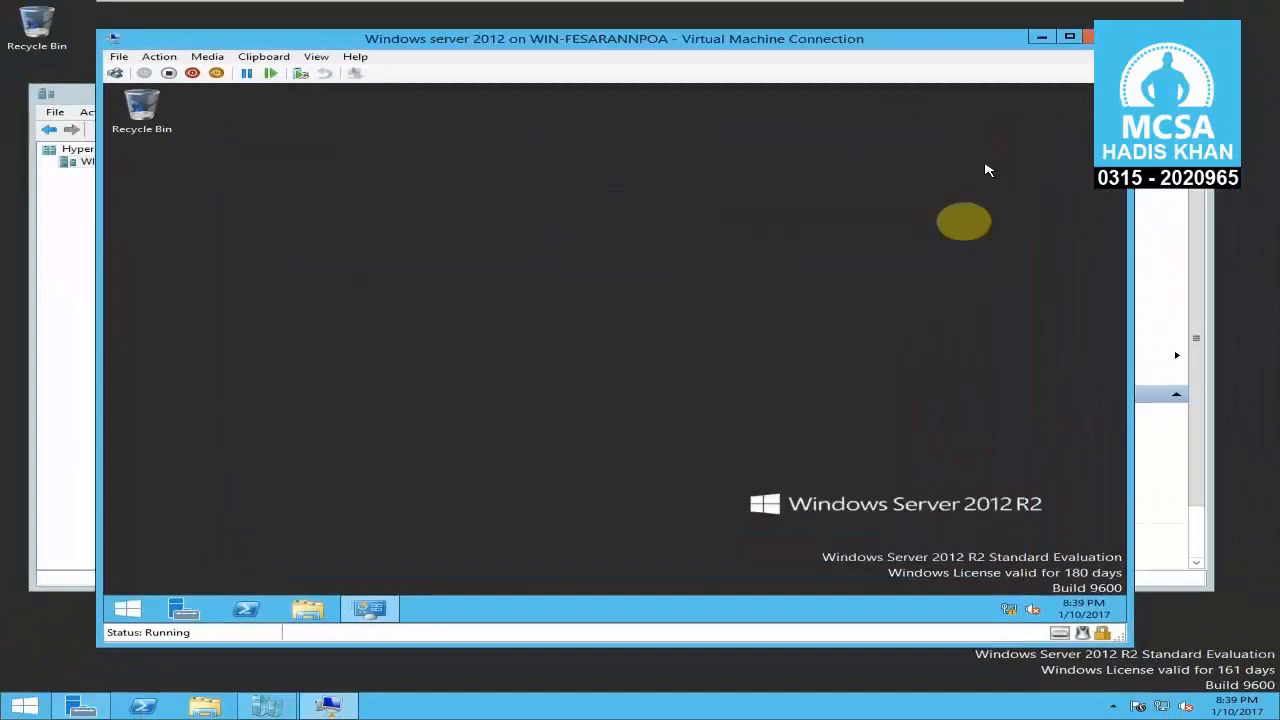
- Ping the host at 10.0.0.10 continuously from the guest with ping 10.0.0.10 -t, and close the ping window
{"action": "key", "text": "super+r"}
{"action": "type", "text": "ping"}
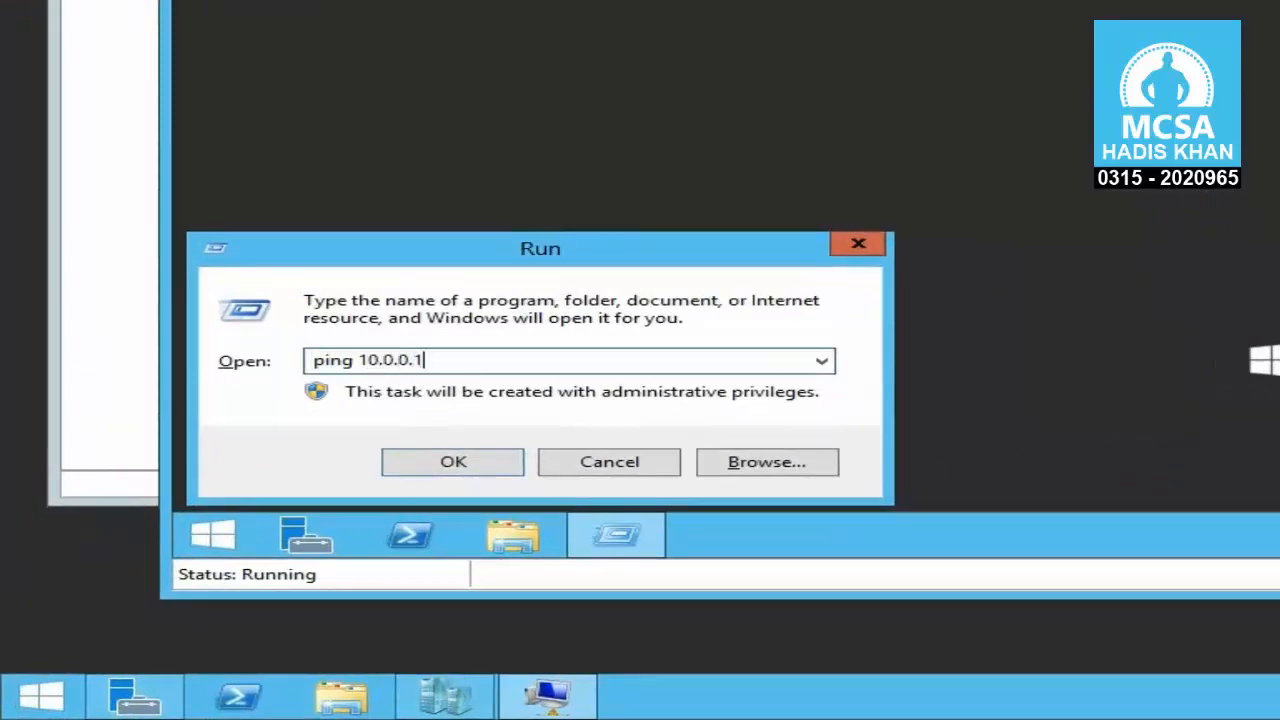
{"action": "type", "text": " 10.0.0.10 -t"}
{"action": "key", "text": "Return"}
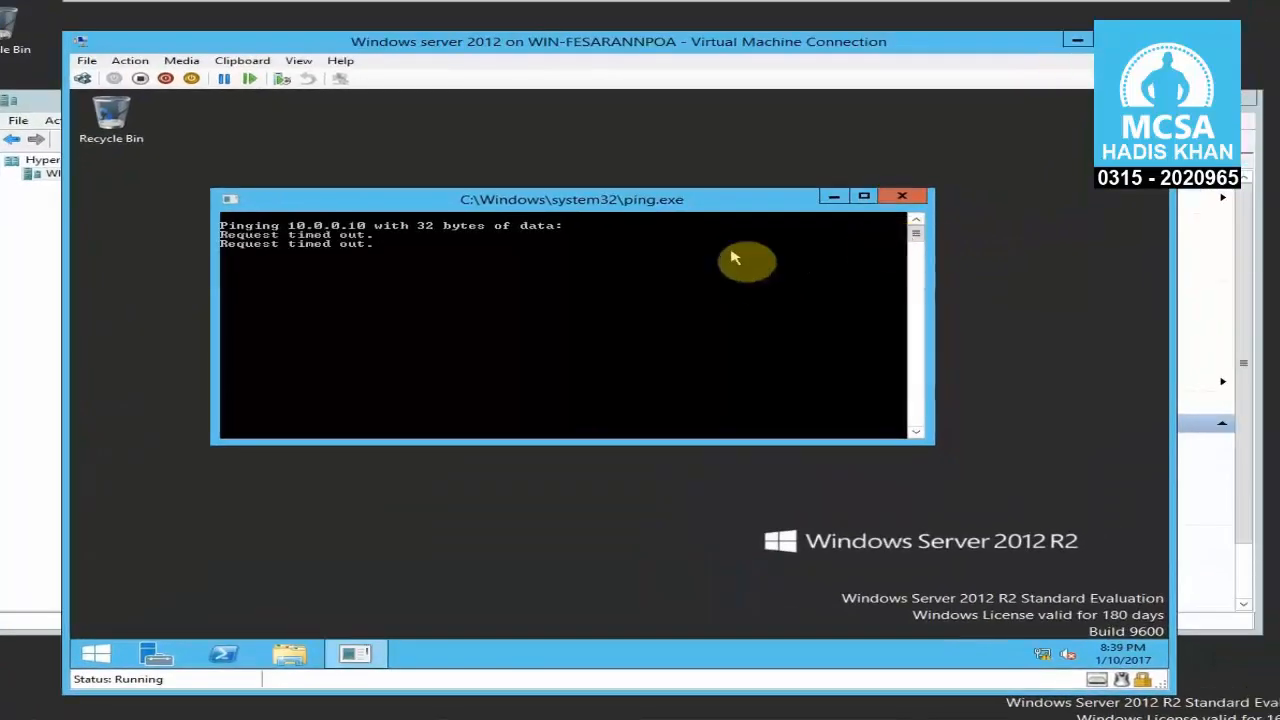
{"action": "left_click", "coordinate": [902, 196]}
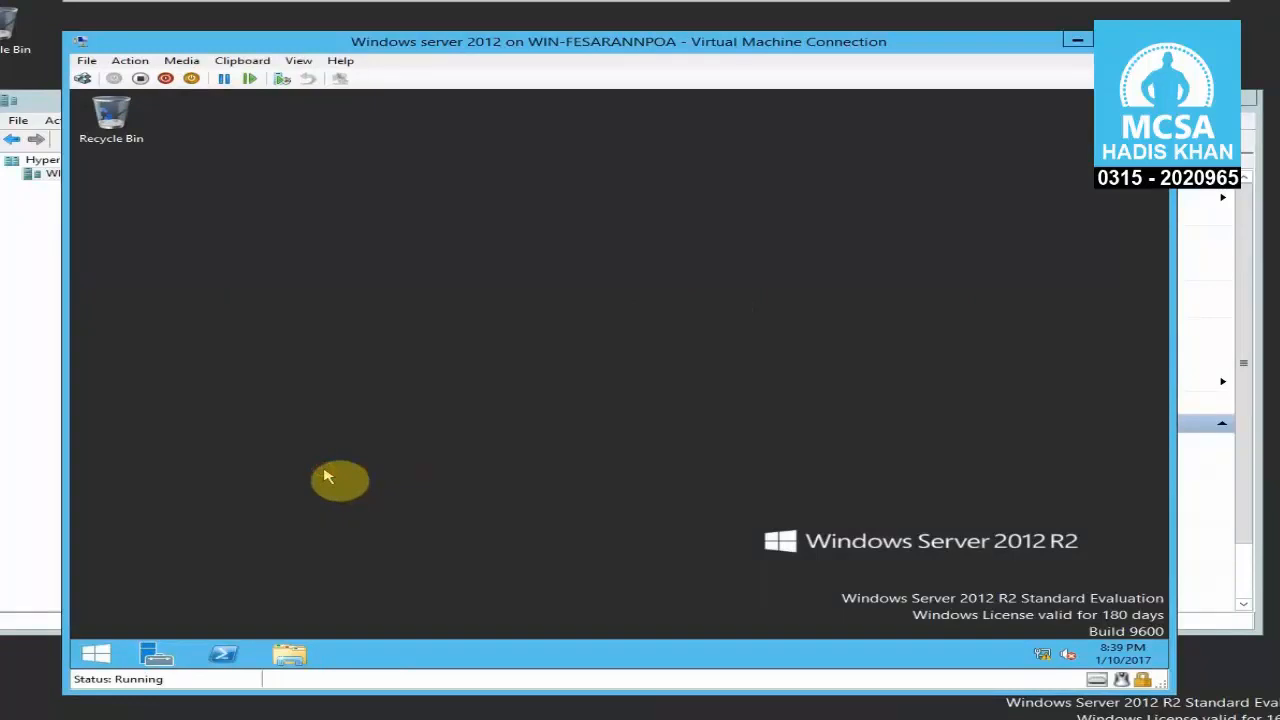
- Open the guest's Control Panel with items shown as large icons and go to Windows Firewall
{"action": "key", "text": "super"}
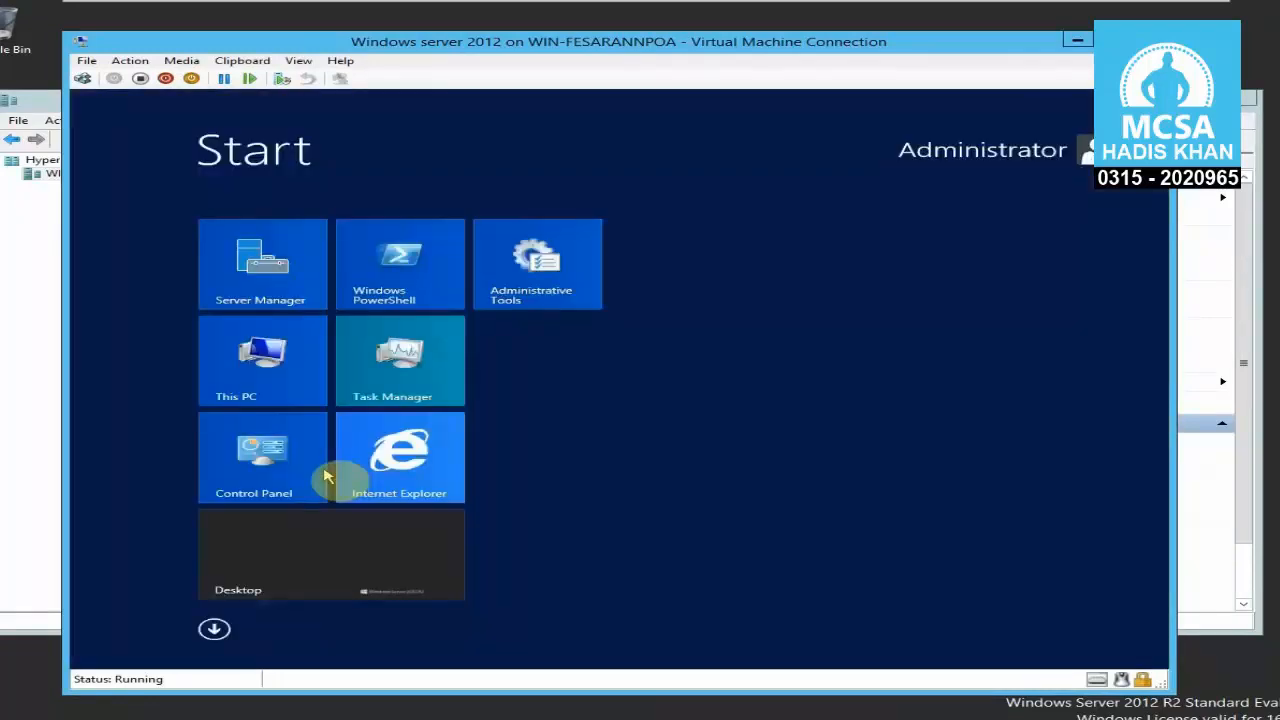
{"action": "type", "text": "control"}
{"action": "key", "text": "Escape"}
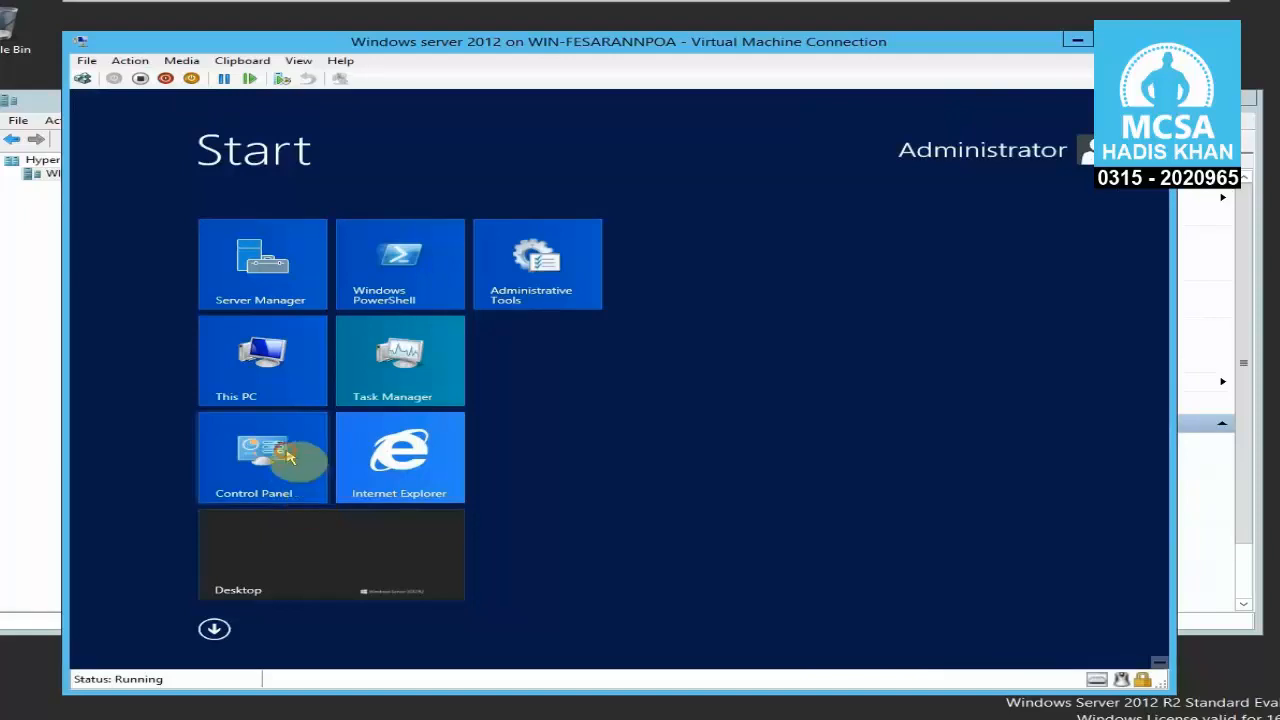
{"action": "left_click", "coordinate": [284, 456]}
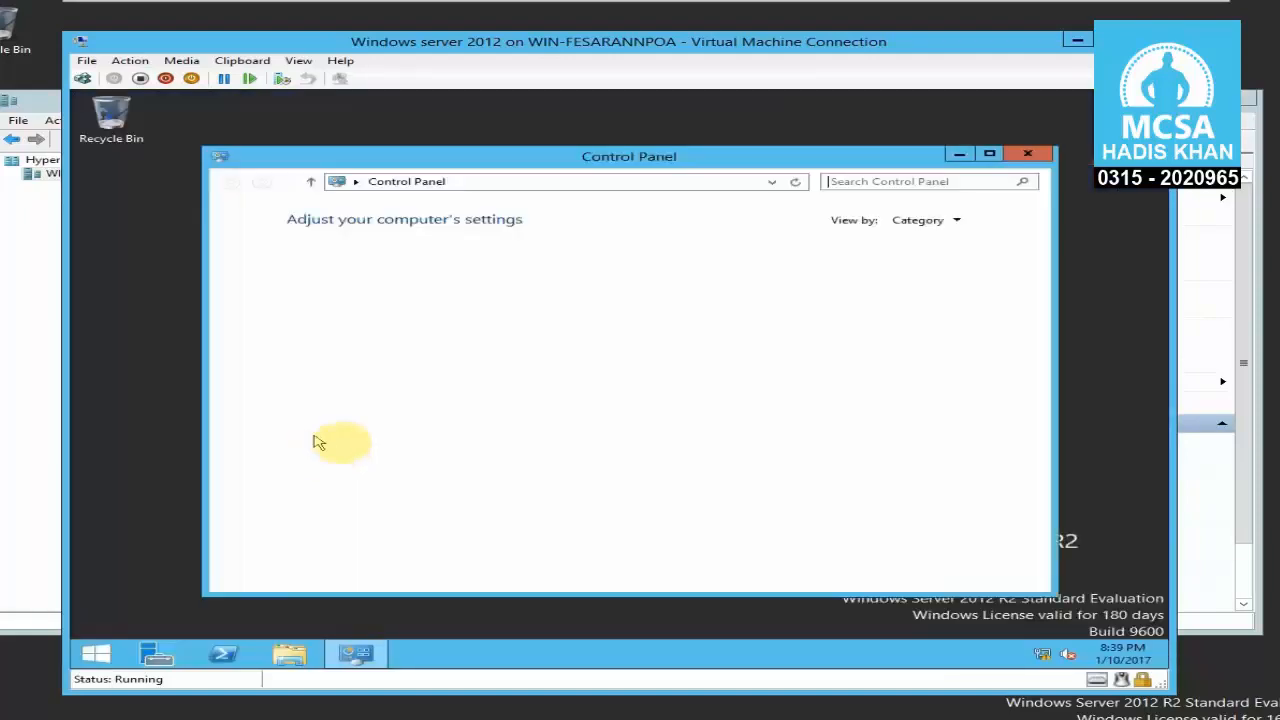
{"action": "left_click", "coordinate": [925, 222]}
{"action": "left_click", "coordinate": [940, 261]}
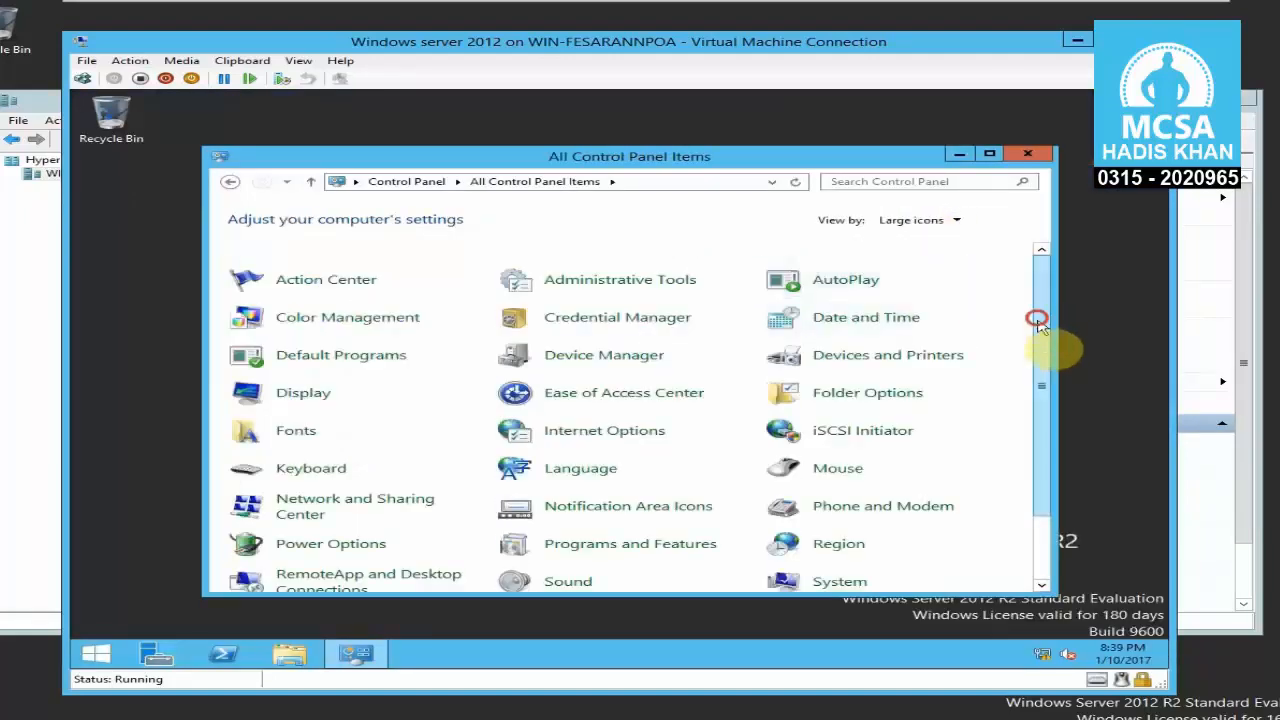
{"action": "scroll", "coordinate": [1012, 484], "scroll_direction": "down", "scroll_amount": 2}
{"action": "left_click", "coordinate": [618, 573]}
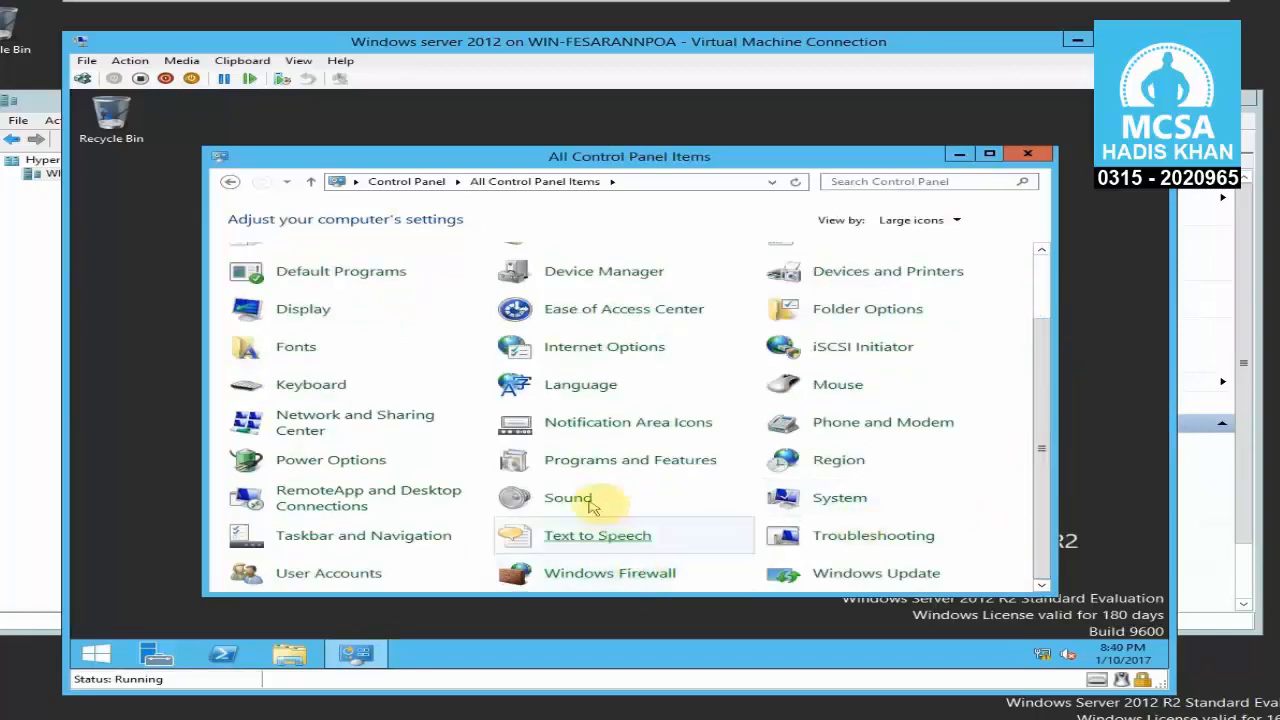
- Turn off Windows Firewall for both private and public networks in the guest, and close the firewall window
{"action": "left_click", "coordinate": [291, 290]}
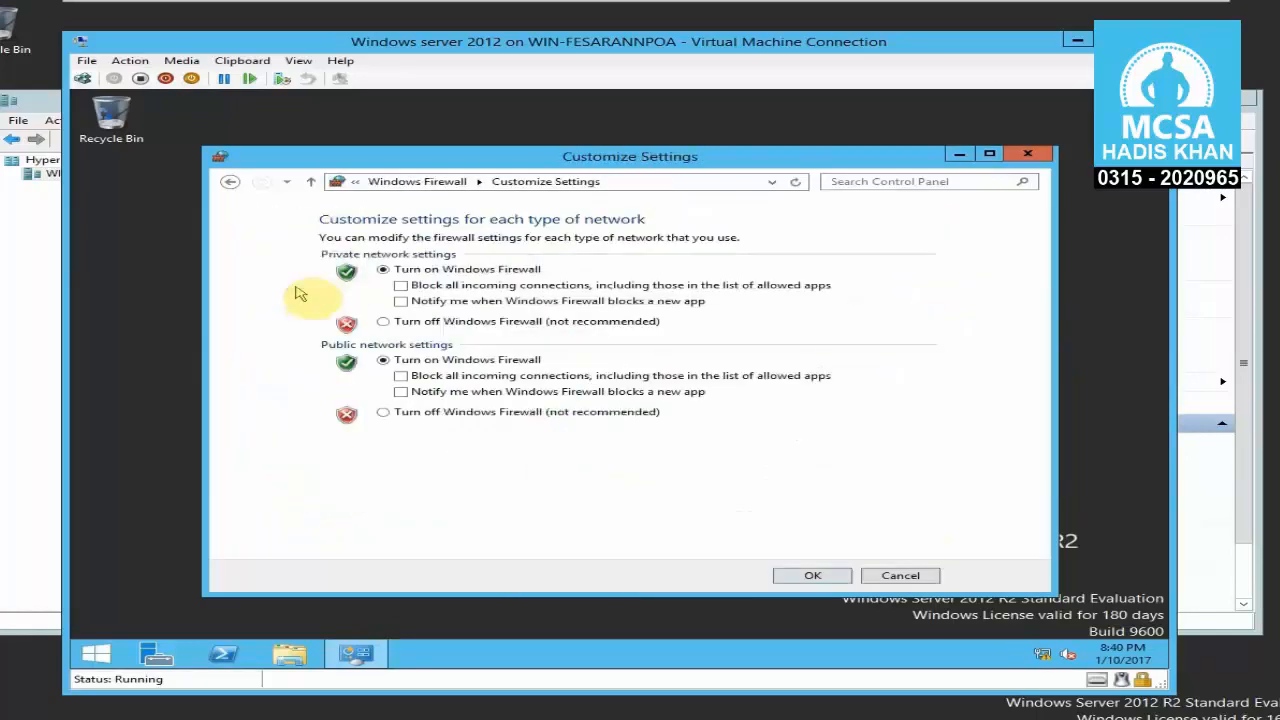
{"action": "left_click", "coordinate": [441, 323]}
{"action": "left_click", "coordinate": [440, 412]}
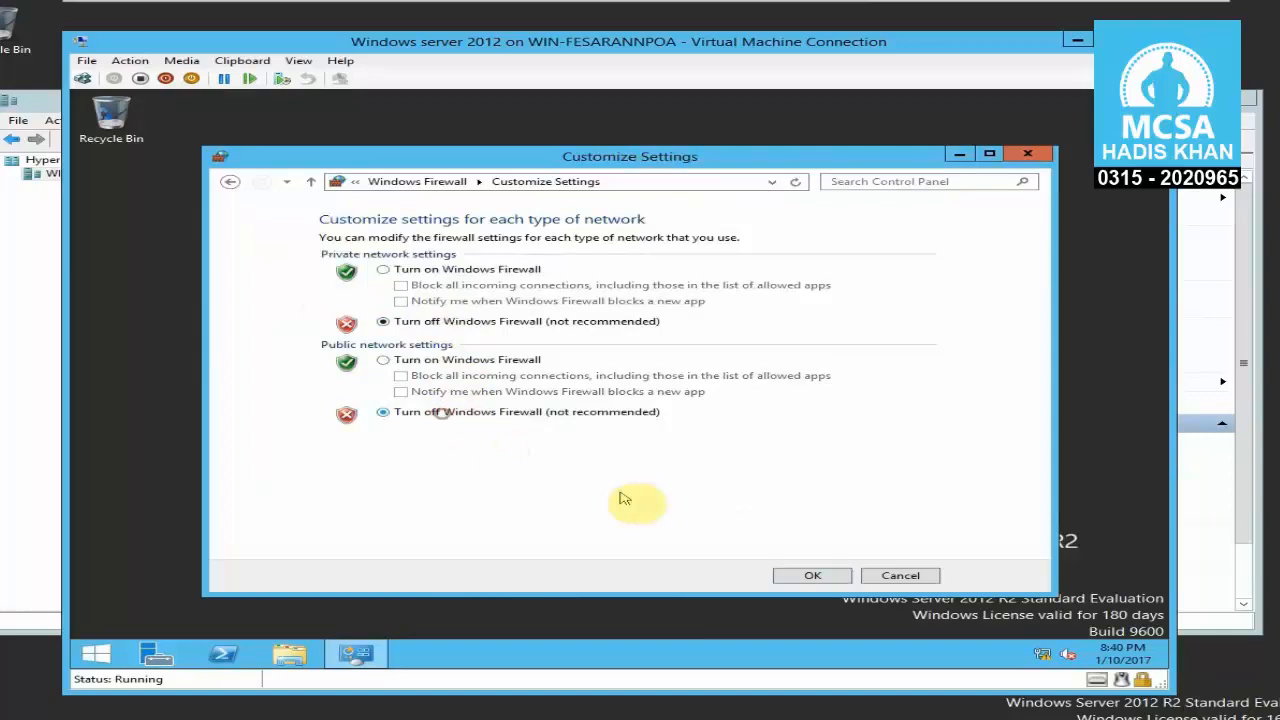
{"action": "left_click", "coordinate": [788, 575]}
{"action": "left_click", "coordinate": [1029, 155]}
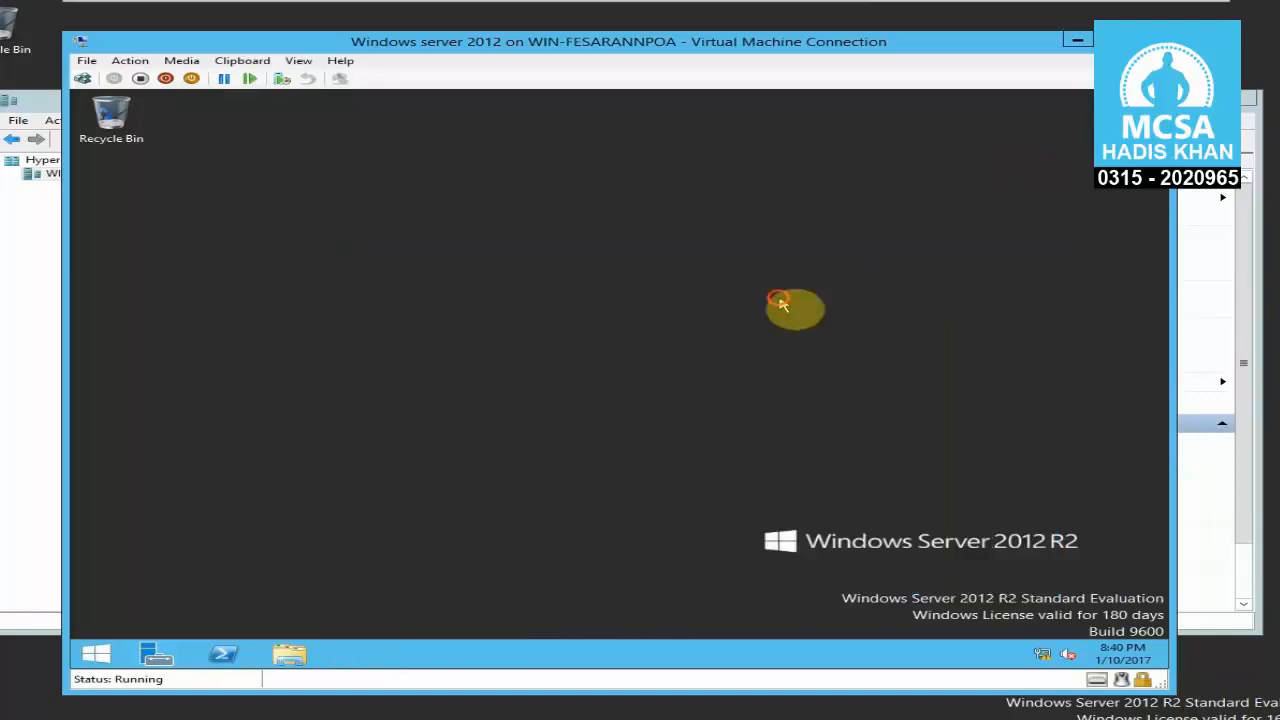
- Repeat the continuous ping of 10.0.0.10 from the guest with its firewall off, and close the ping window
{"action": "key", "text": "super+r"}
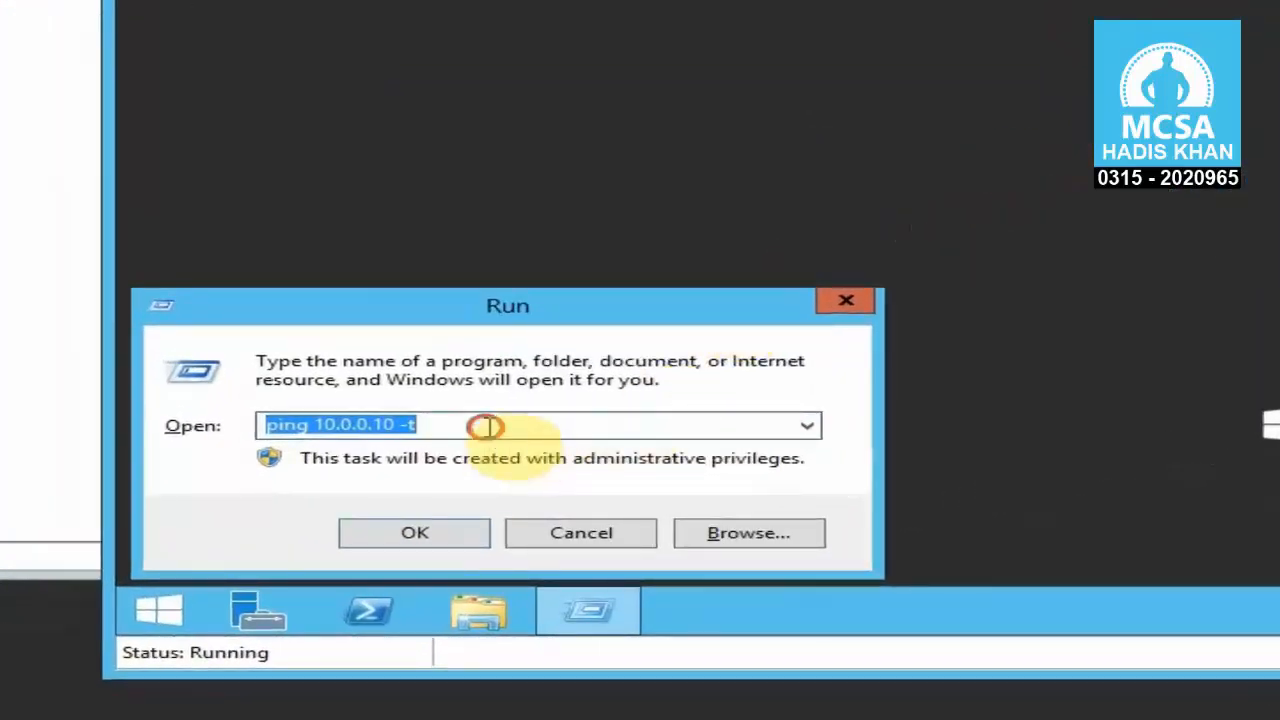
{"action": "left_click", "coordinate": [297, 538]}
{"action": "left_click", "coordinate": [467, 537]}
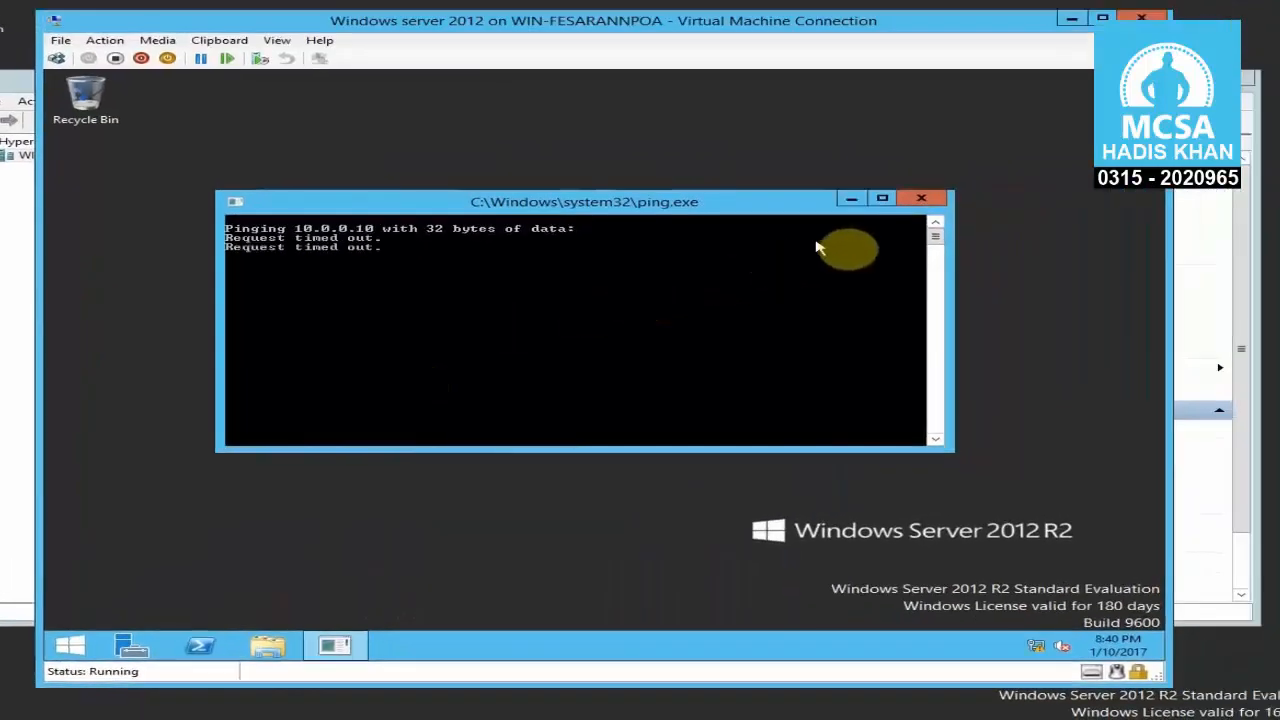
{"action": "left_click", "coordinate": [920, 202]}
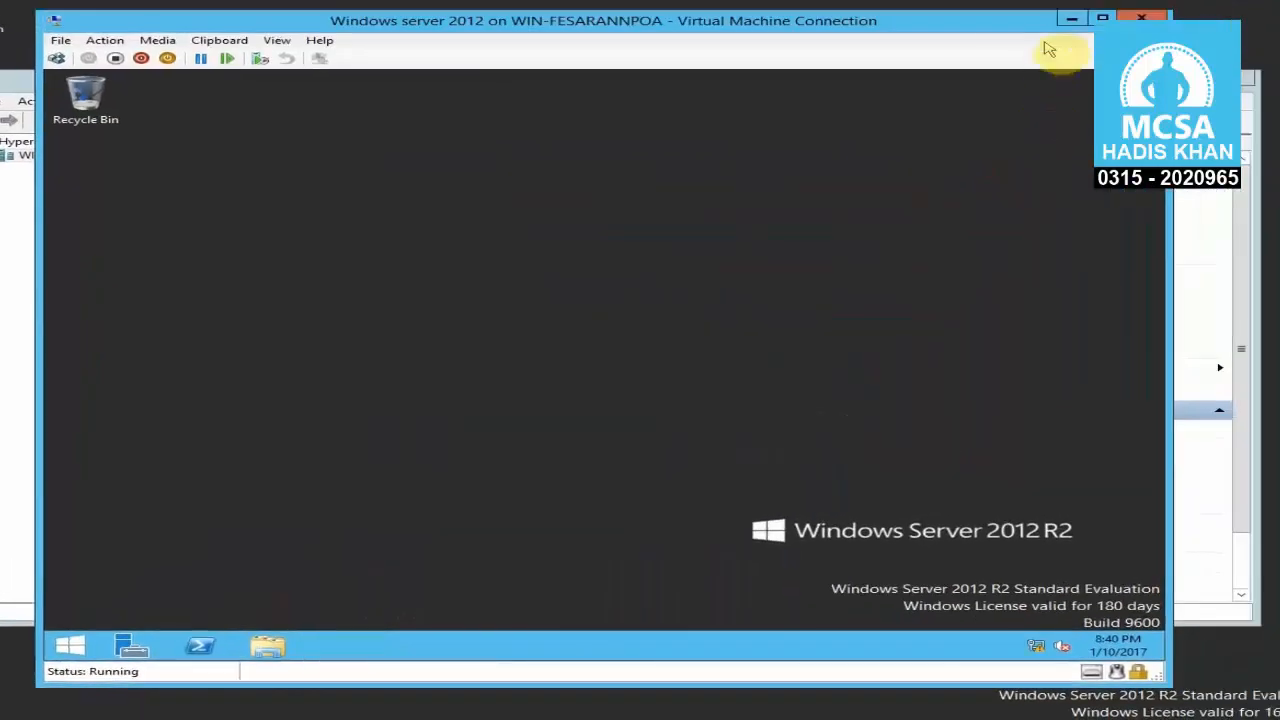
- Minimize the open windows on the host and list all of its Control Panel items as icons to find Windows Firewall
{"action": "left_click", "coordinate": [1072, 19]}
{"action": "left_click", "coordinate": [1167, 78]}
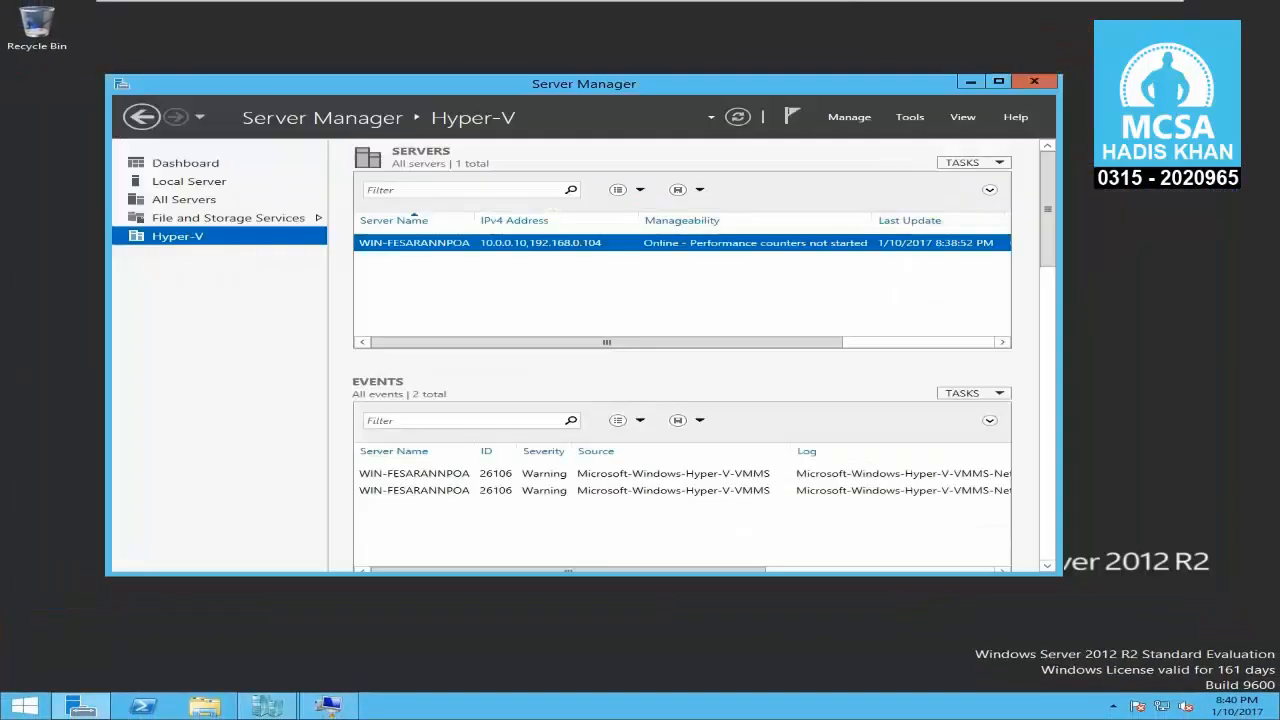
{"action": "left_click", "coordinate": [971, 82]}
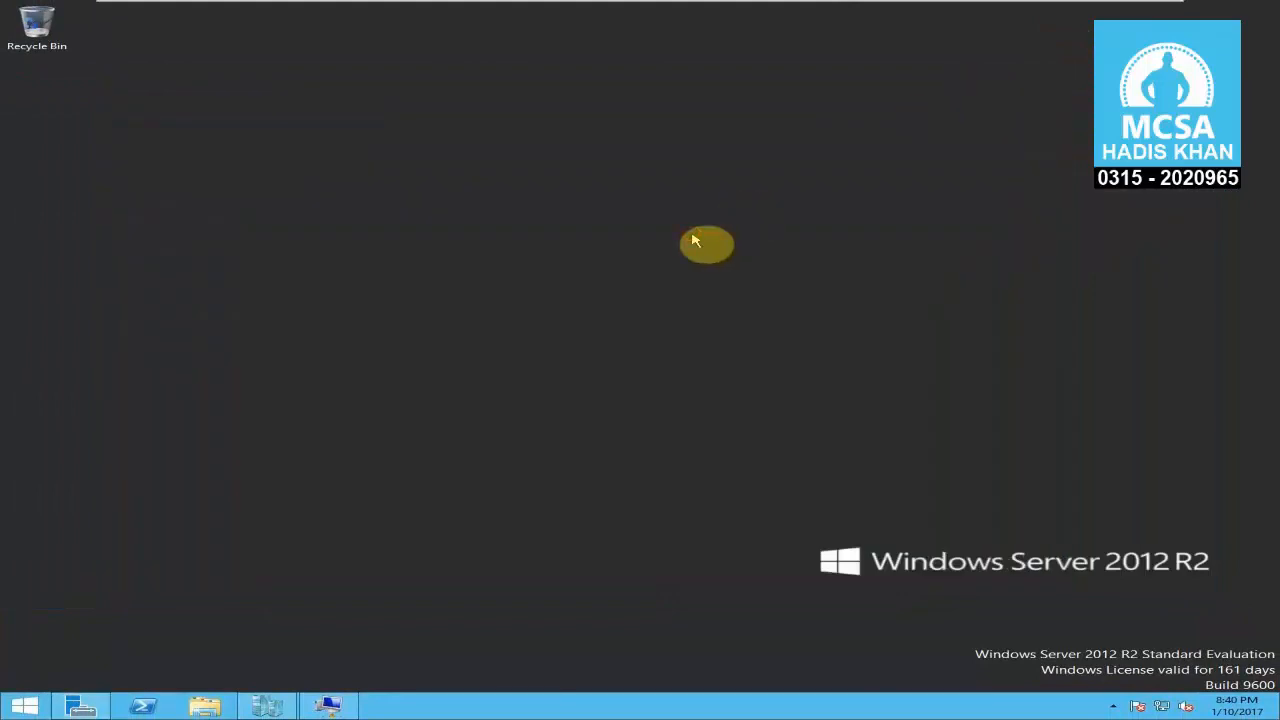
{"action": "key", "text": "super"}
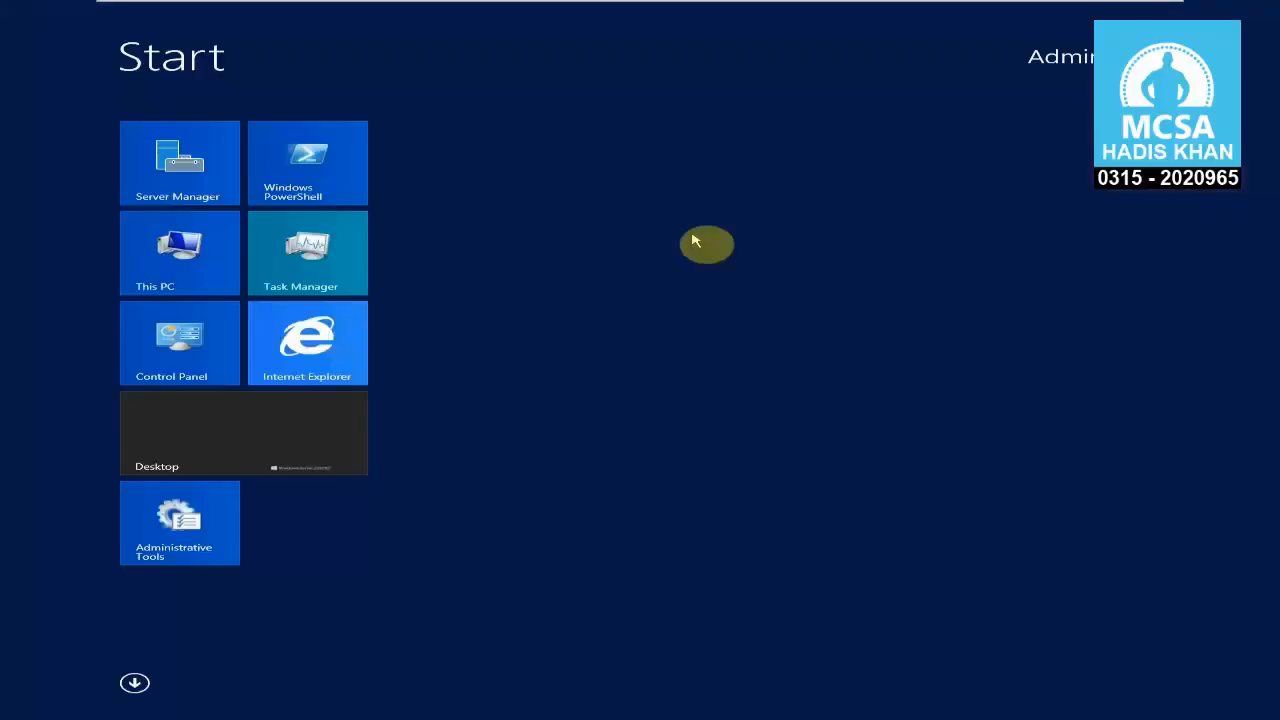
{"action": "type", "text": "control"}
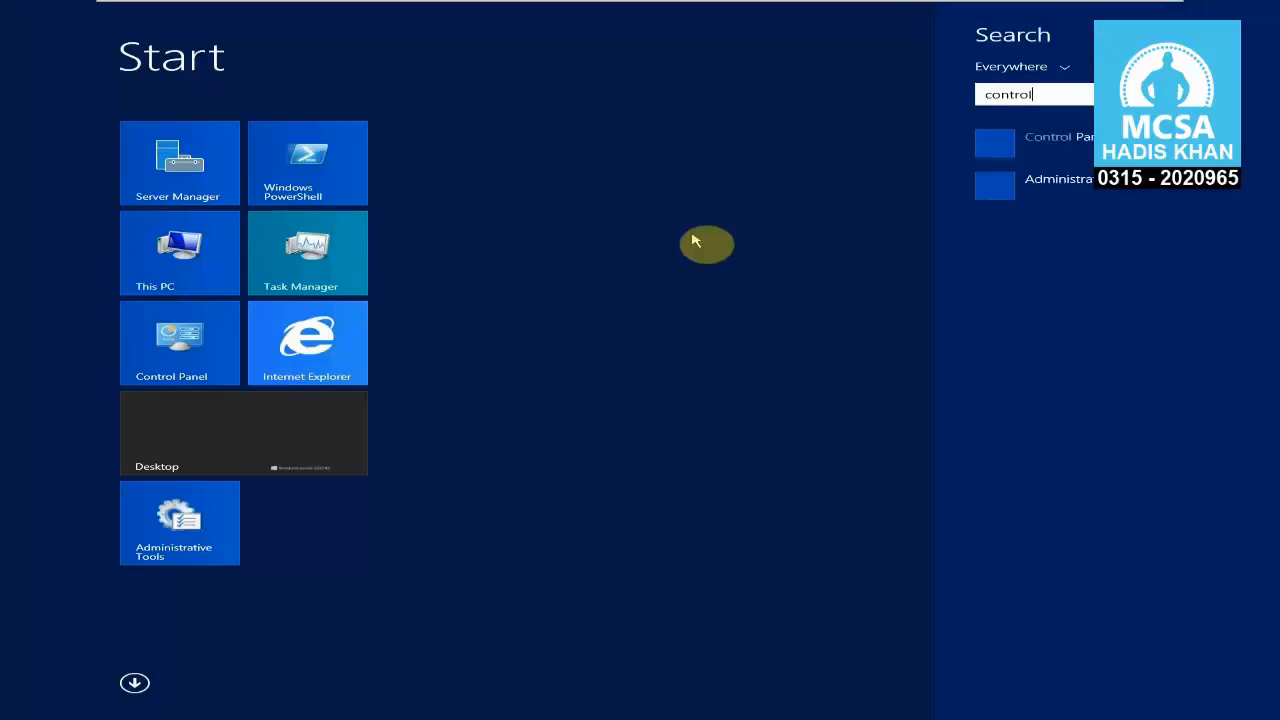
{"action": "left_click", "coordinate": [1039, 158]}
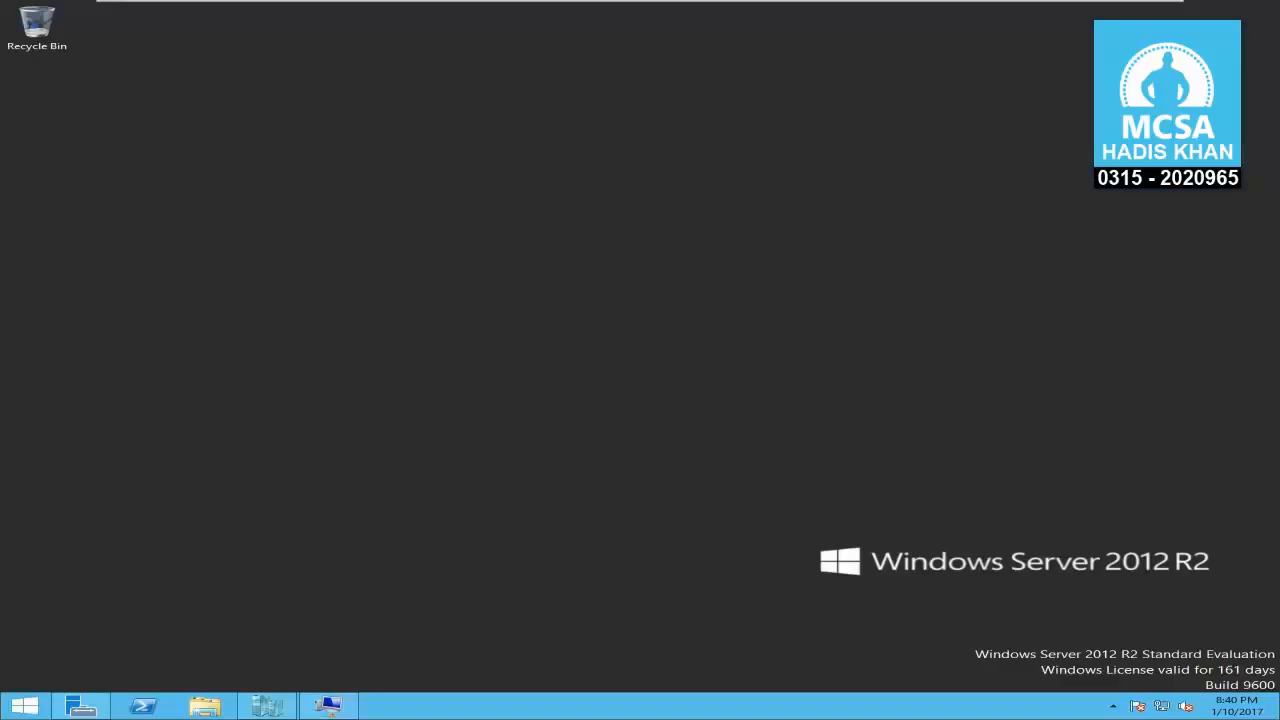
{"action": "left_click", "coordinate": [968, 154]}
{"action": "left_click", "coordinate": [965, 190]}
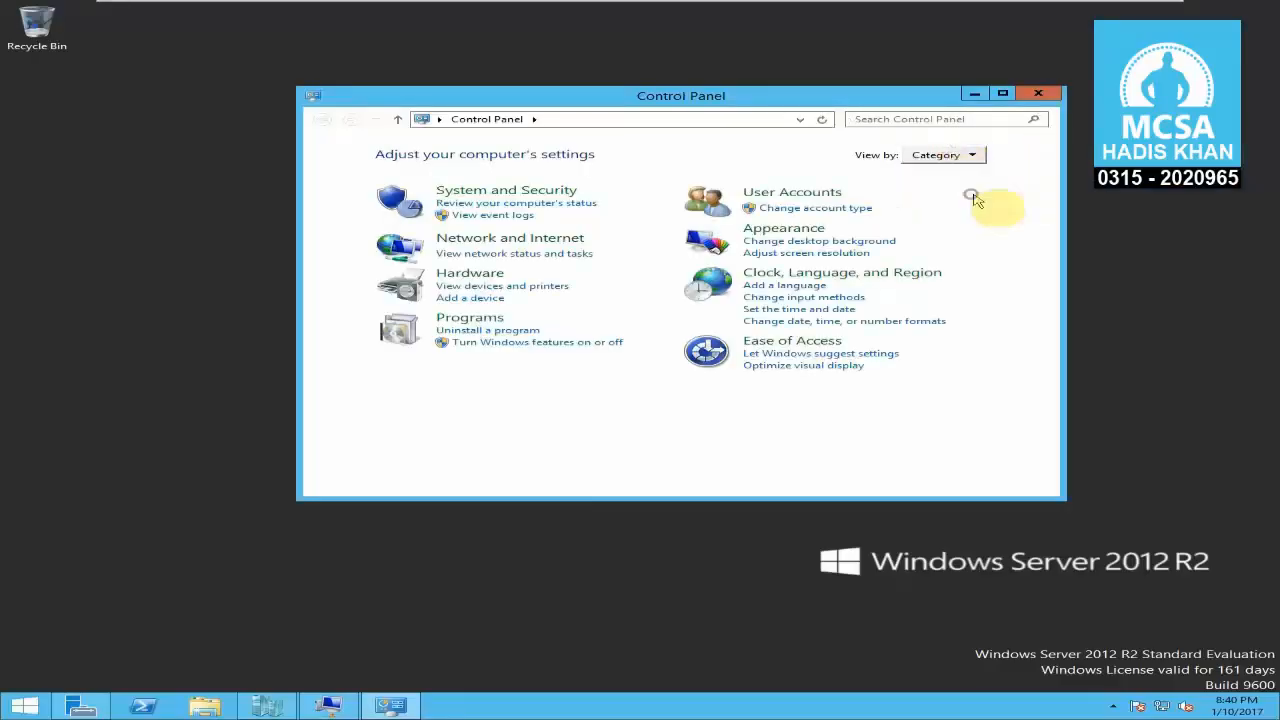
{"action": "left_click_drag", "start_coordinate": [1050, 228], "coordinate": [1028, 420]}
- Turn off Windows Firewall for both private and public networks on the host, and close the firewall window
{"action": "left_click", "coordinate": [690, 446]}
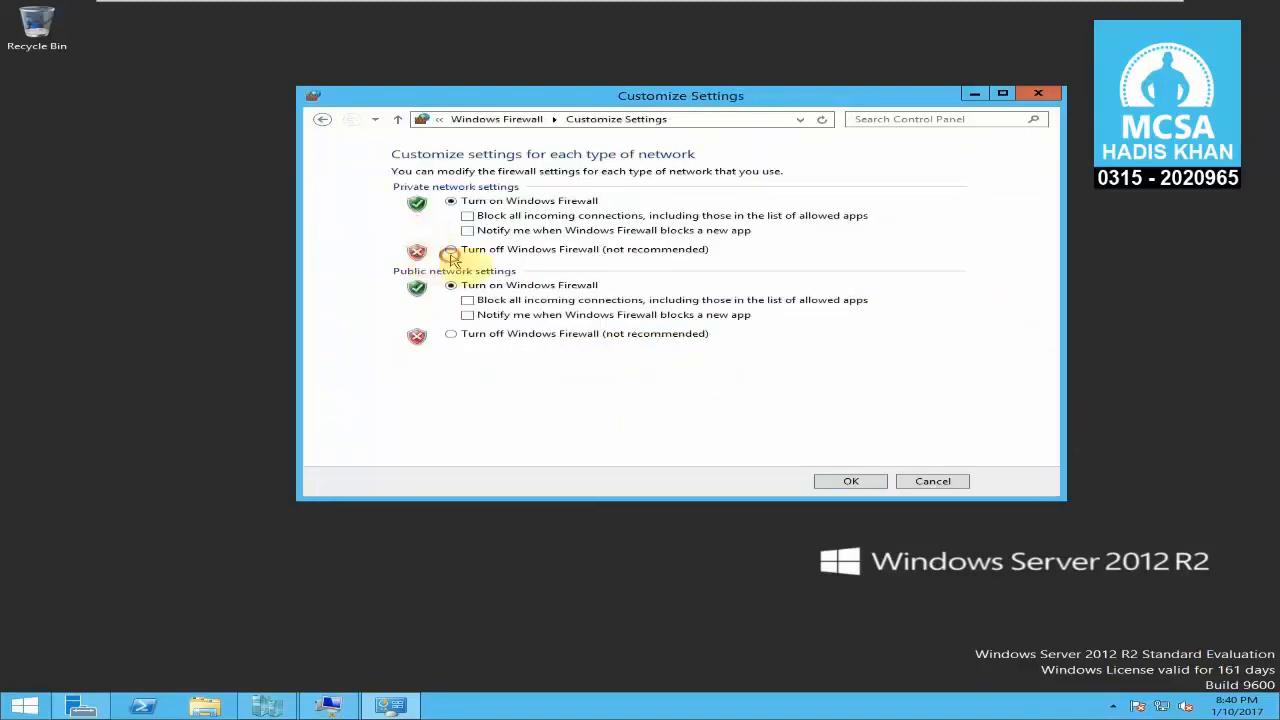
{"action": "left_click", "coordinate": [451, 251]}
{"action": "left_click", "coordinate": [478, 336]}
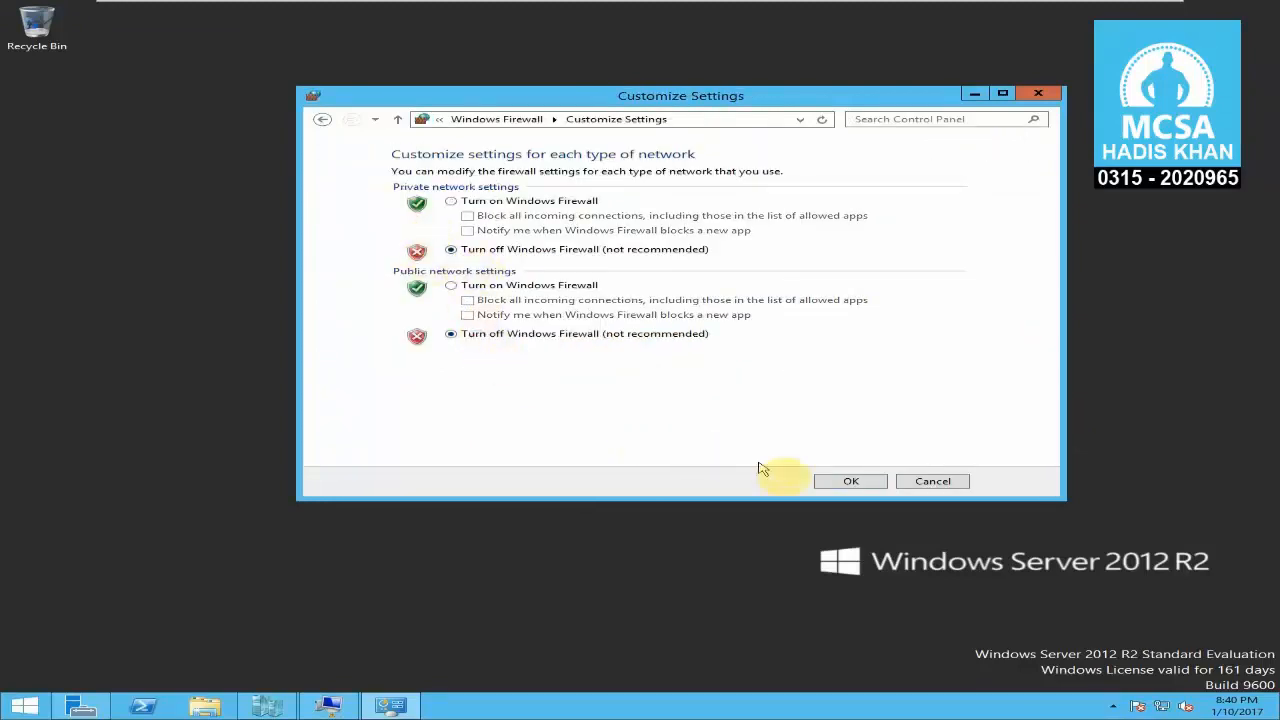
{"action": "left_click", "coordinate": [826, 482]}
{"action": "left_click", "coordinate": [1040, 93]}
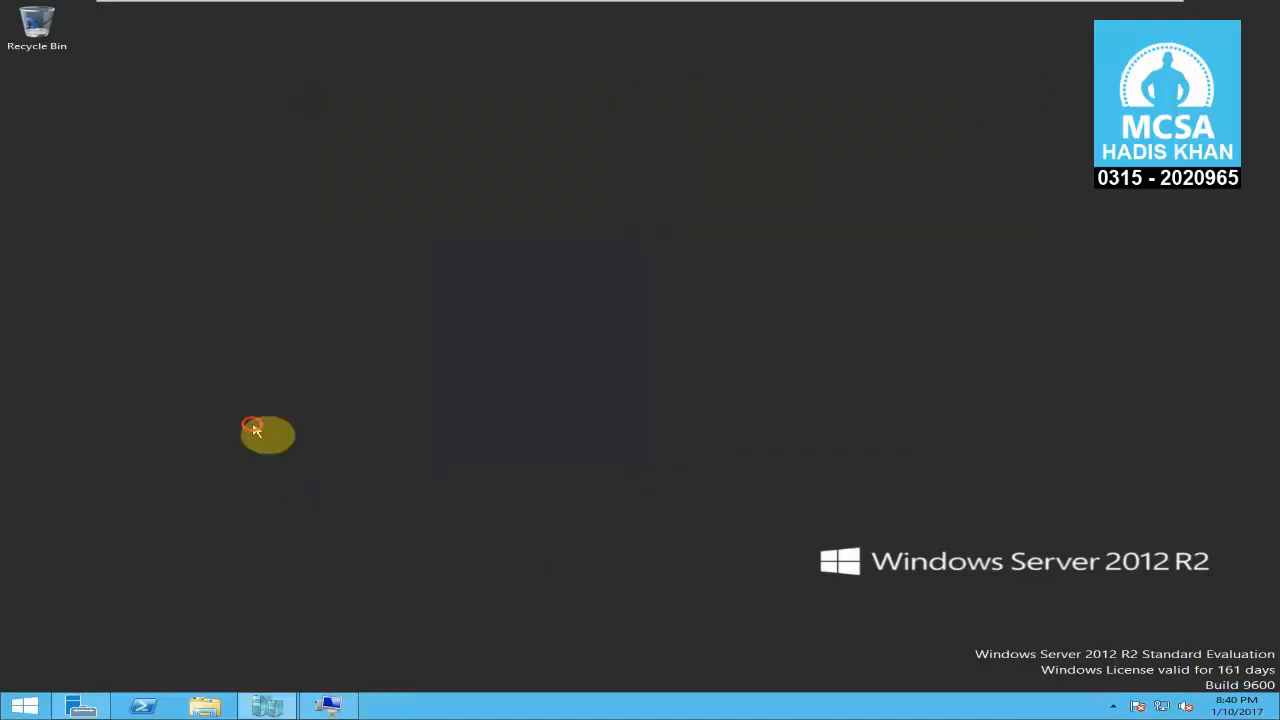
- Repeat the continuous ping of 10.0.0.10 from the guest with both firewalls off, and close the ping window
{"action": "left_click", "coordinate": [270, 707]}
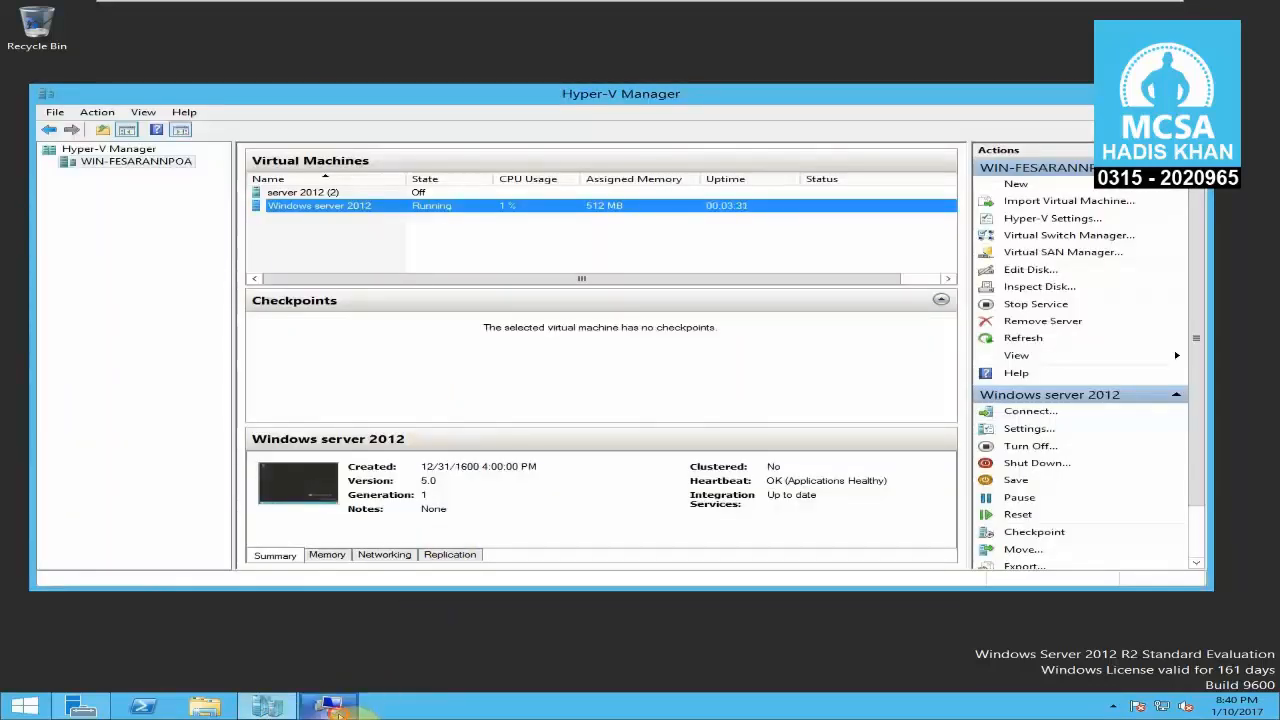
{"action": "left_click", "coordinate": [330, 707]}
{"action": "key", "text": "super+r"}
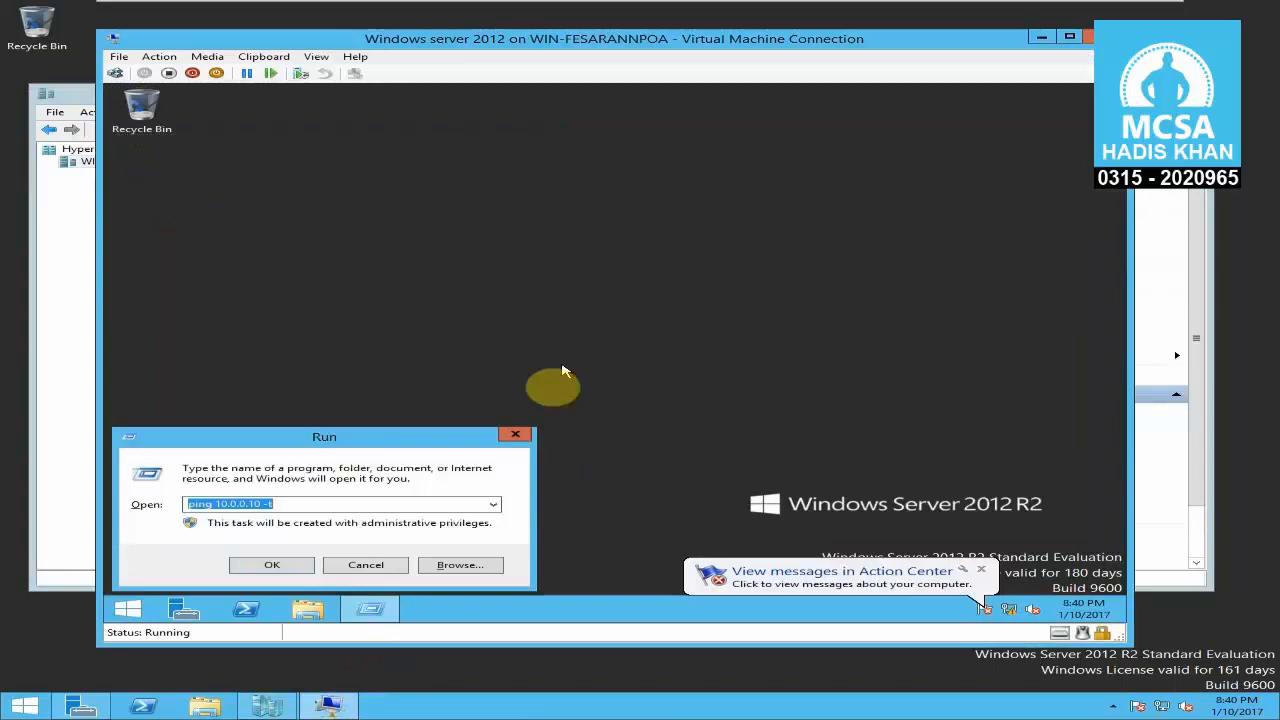
{"action": "left_click", "coordinate": [515, 434]}
{"action": "mouse_move", "coordinate": [472, 46]}
{"action": "left_mouse_down"}
{"action": "mouse_move", "coordinate": [452, 84]}
{"action": "mouse_move", "coordinate": [477, 61]}
{"action": "left_mouse_up"}
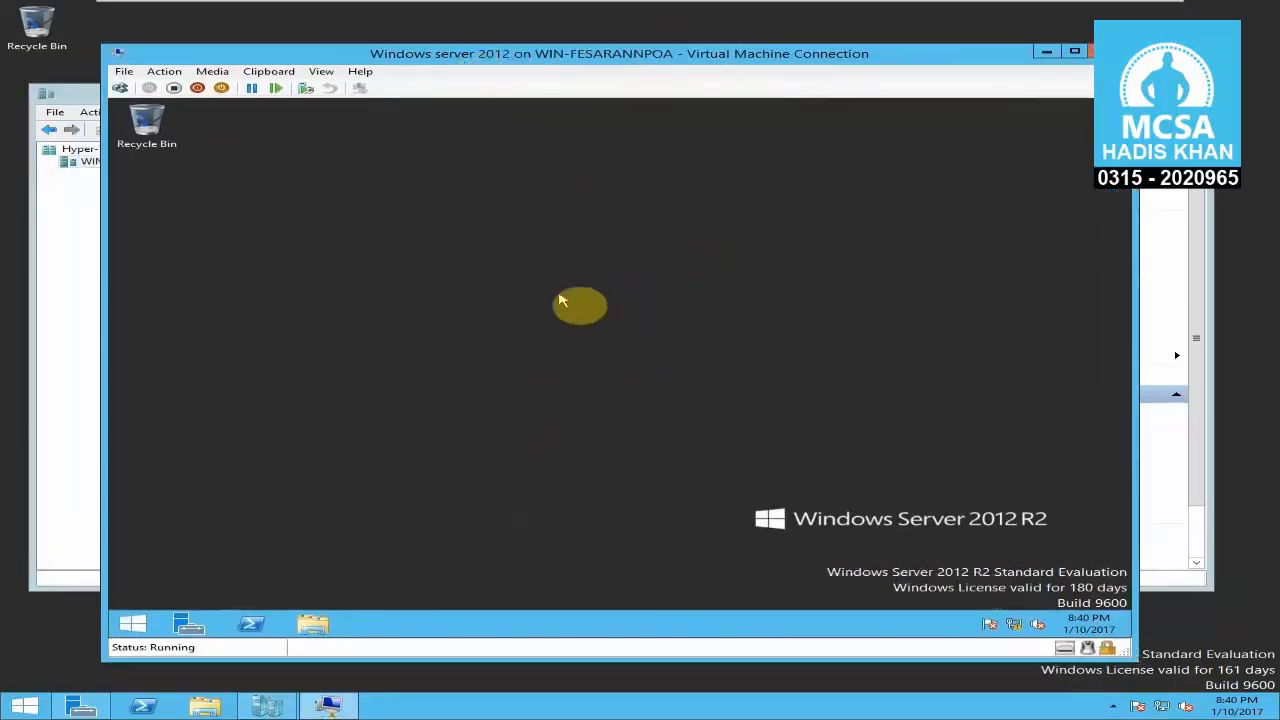
{"action": "key", "text": "super+r"}
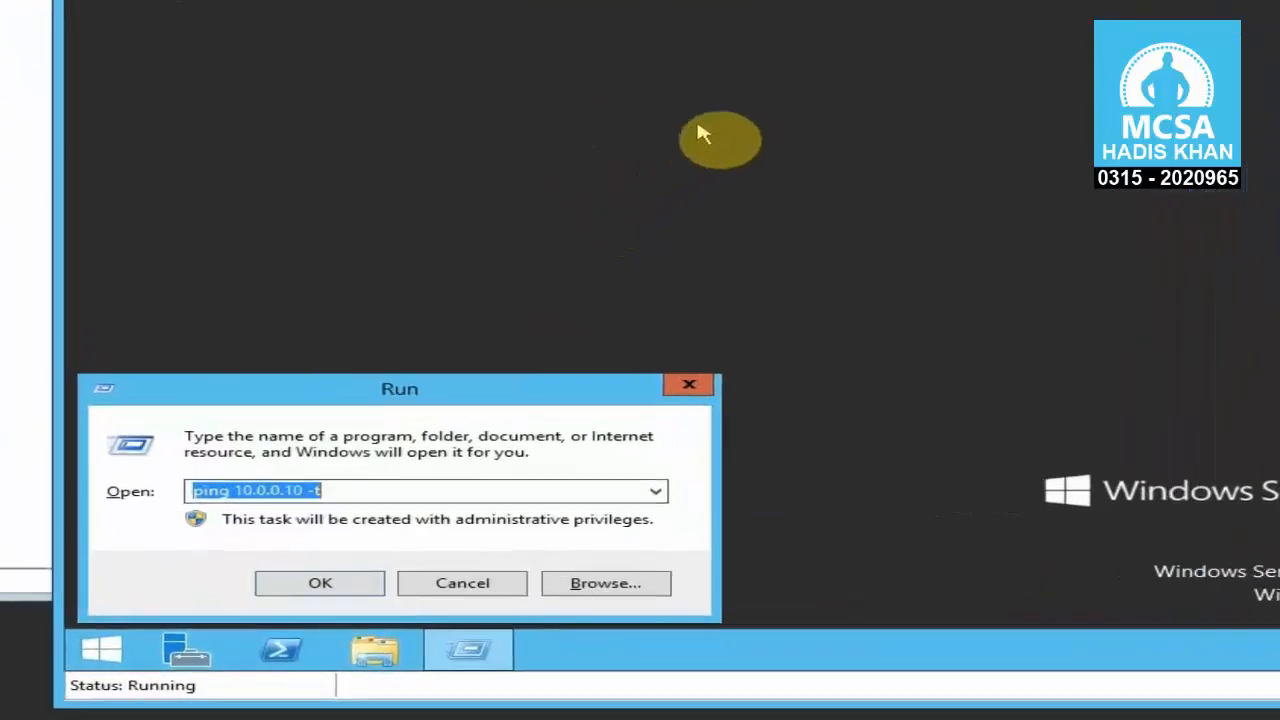
{"action": "left_click", "coordinate": [483, 470]}
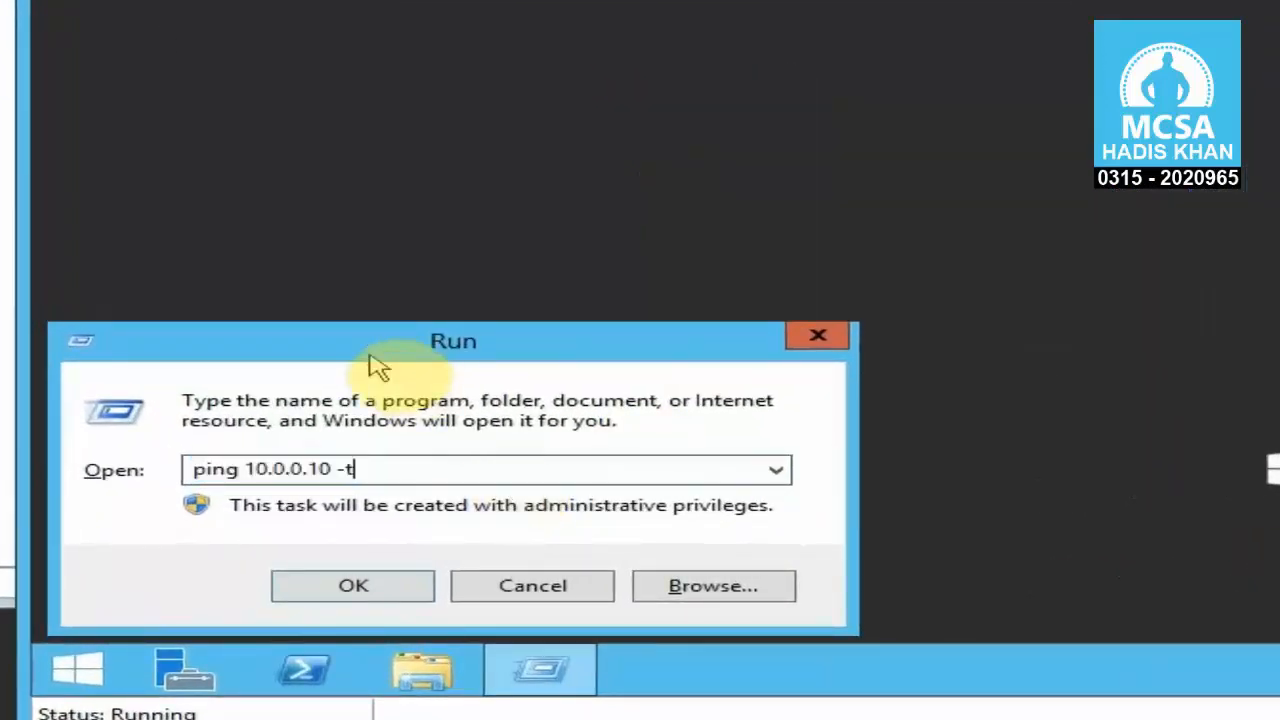
{"action": "double_click", "coordinate": [412, 470]}
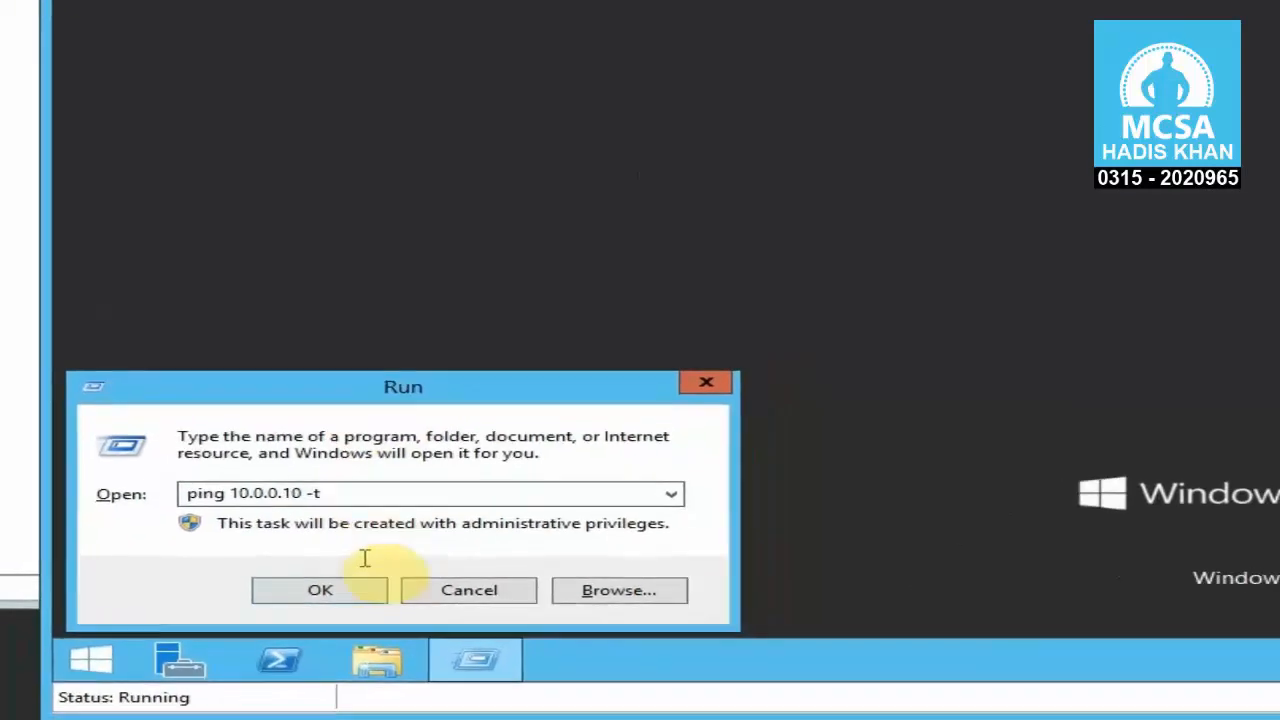
{"action": "left_click", "coordinate": [353, 586]}
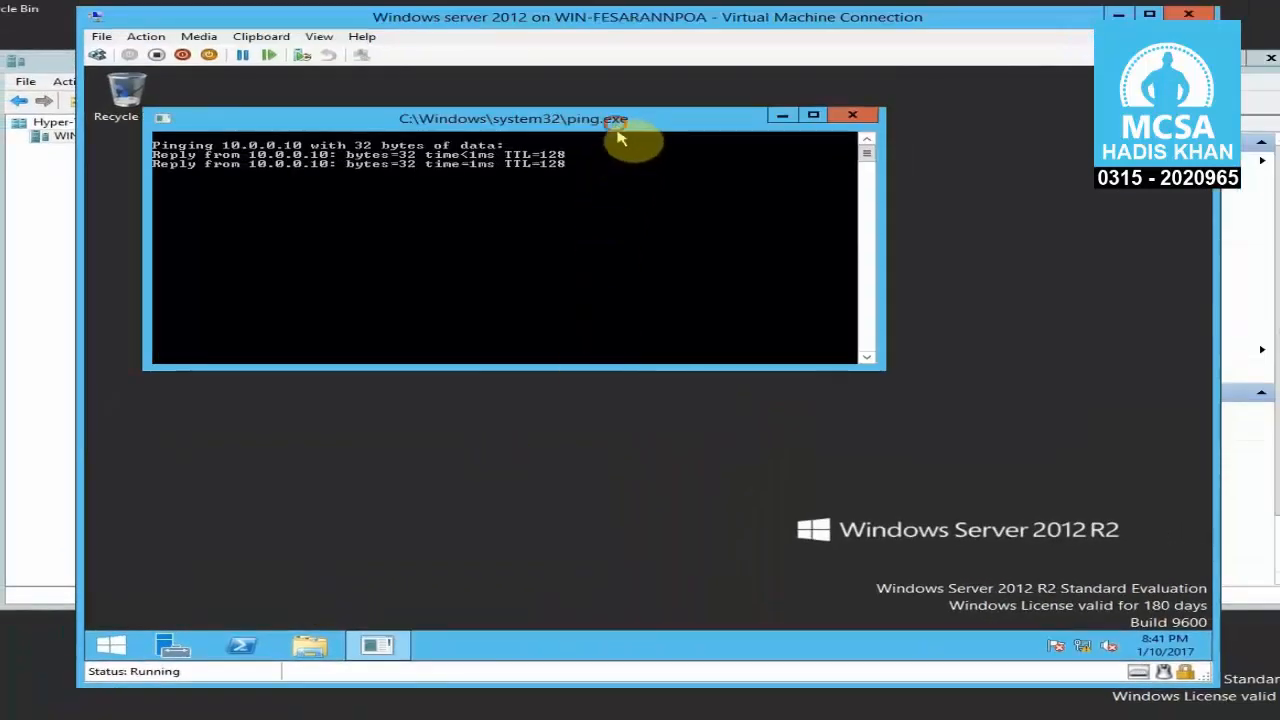
{"action": "left_click", "coordinate": [853, 125]}
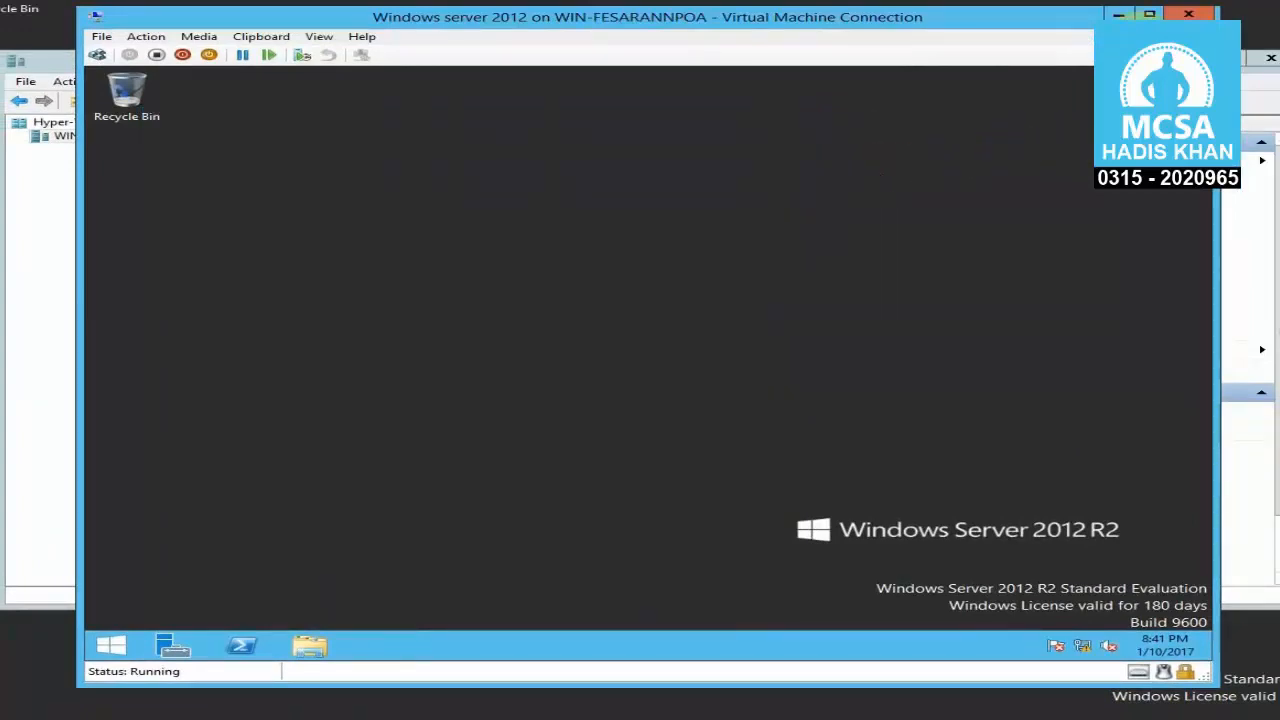
- Minimize the open windows on the host and create a desktop folder named with the instructor's first name
{"action": "left_click", "coordinate": [1118, 14]}
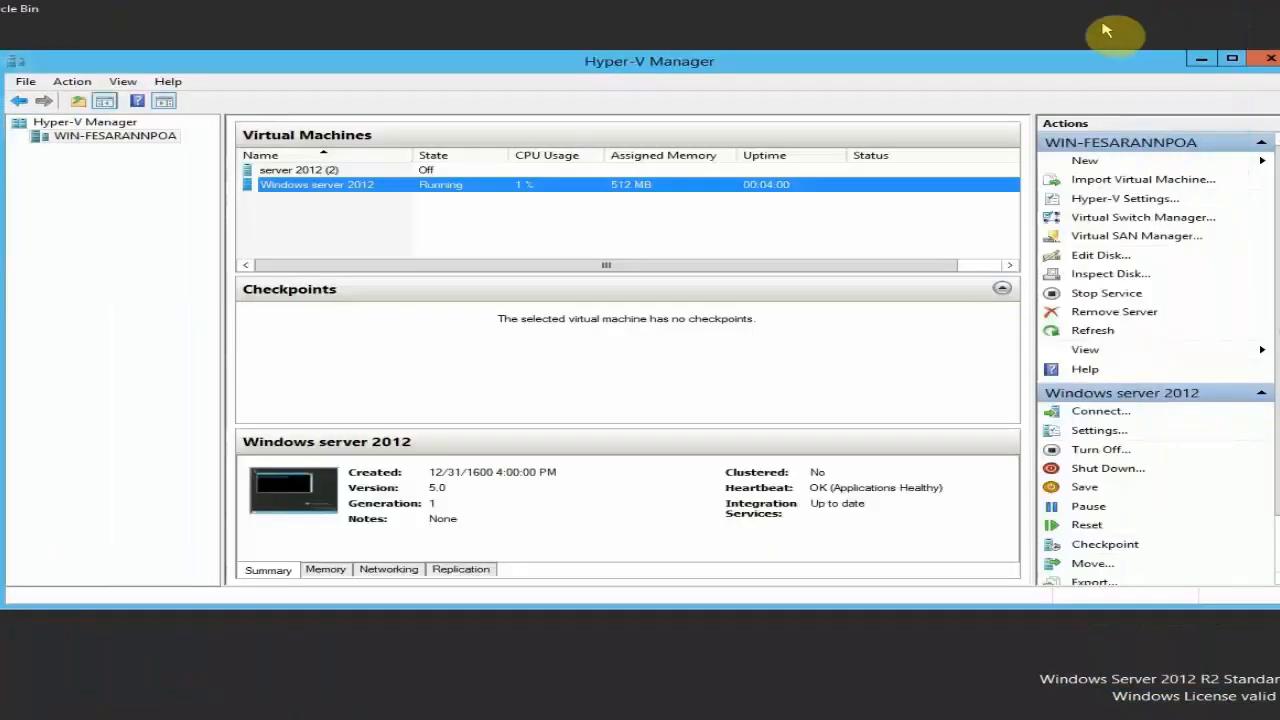
{"action": "left_click", "coordinate": [1201, 59]}
{"action": "right_click", "coordinate": [184, 199]}
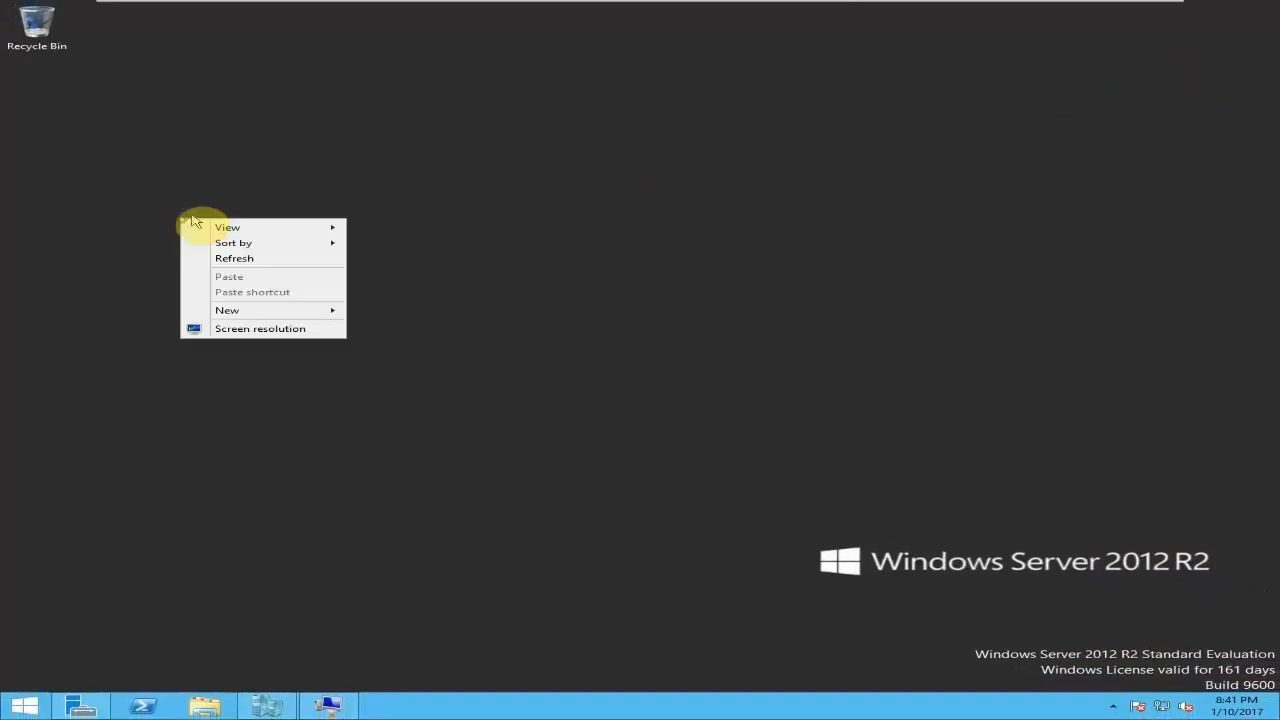
{"action": "mouse_move", "coordinate": [258, 313]}
{"action": "left_click", "coordinate": [382, 309]}
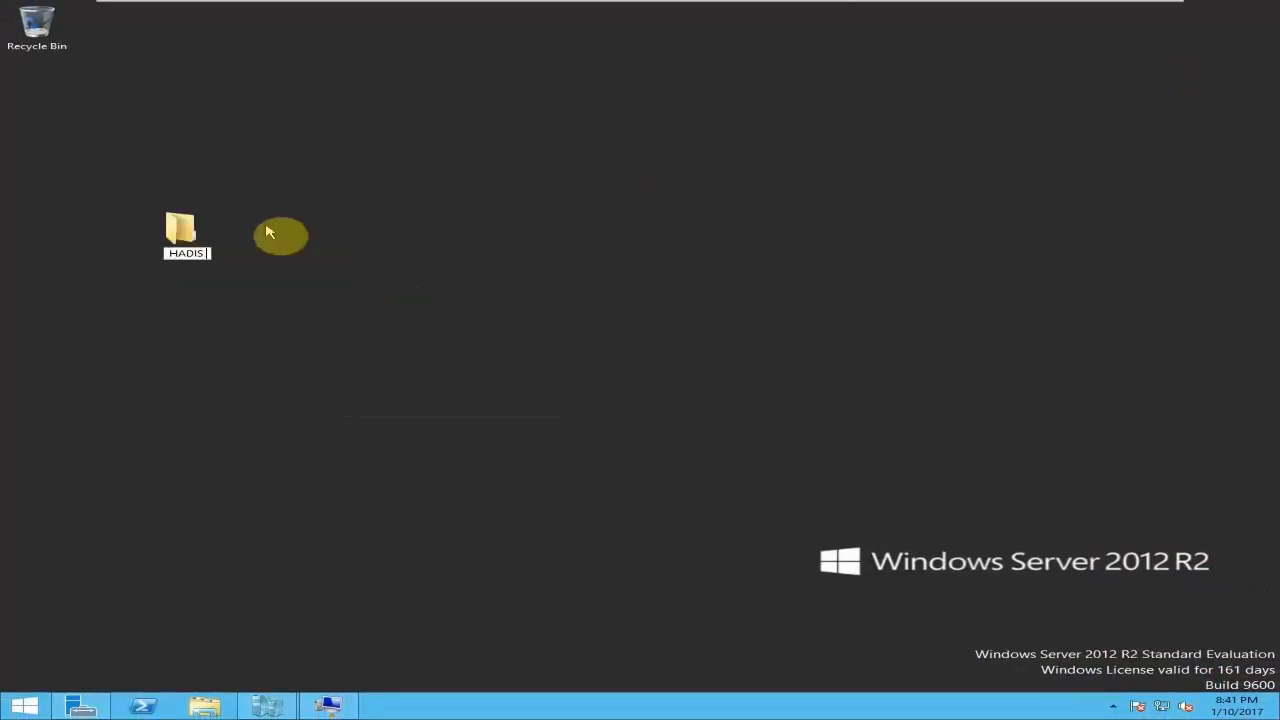
{"action": "key", "text": "Return"}
- Share the new desktop folder with Everyone at the Read permission level through its properties
{"action": "right_click", "coordinate": [197, 231]}
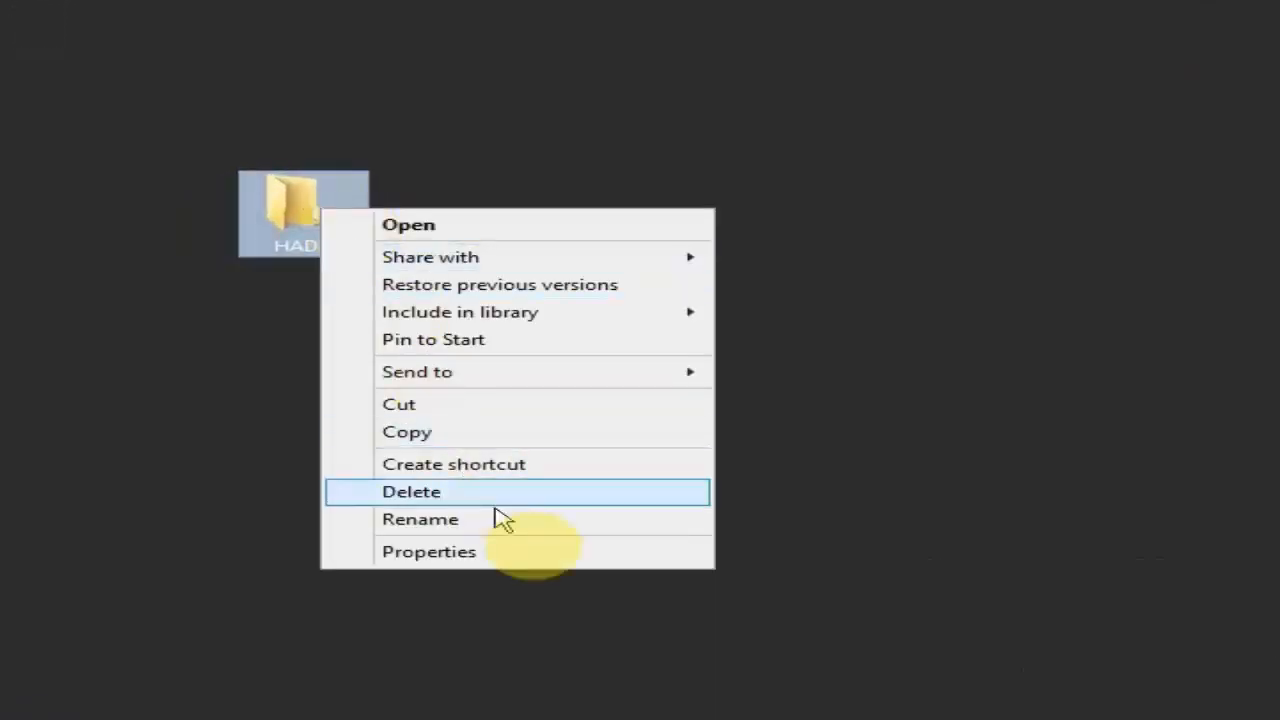
{"action": "left_click", "coordinate": [517, 552]}
{"action": "left_click", "coordinate": [489, 271]}
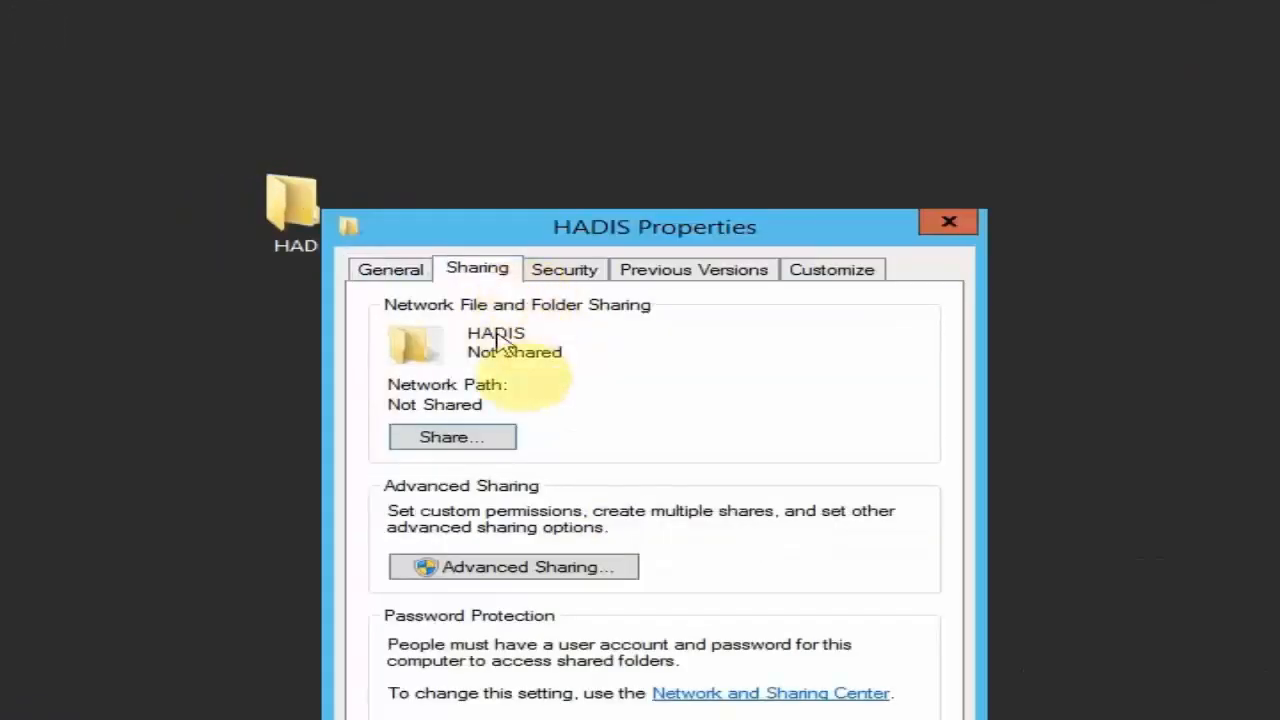
{"action": "left_click", "coordinate": [497, 440]}
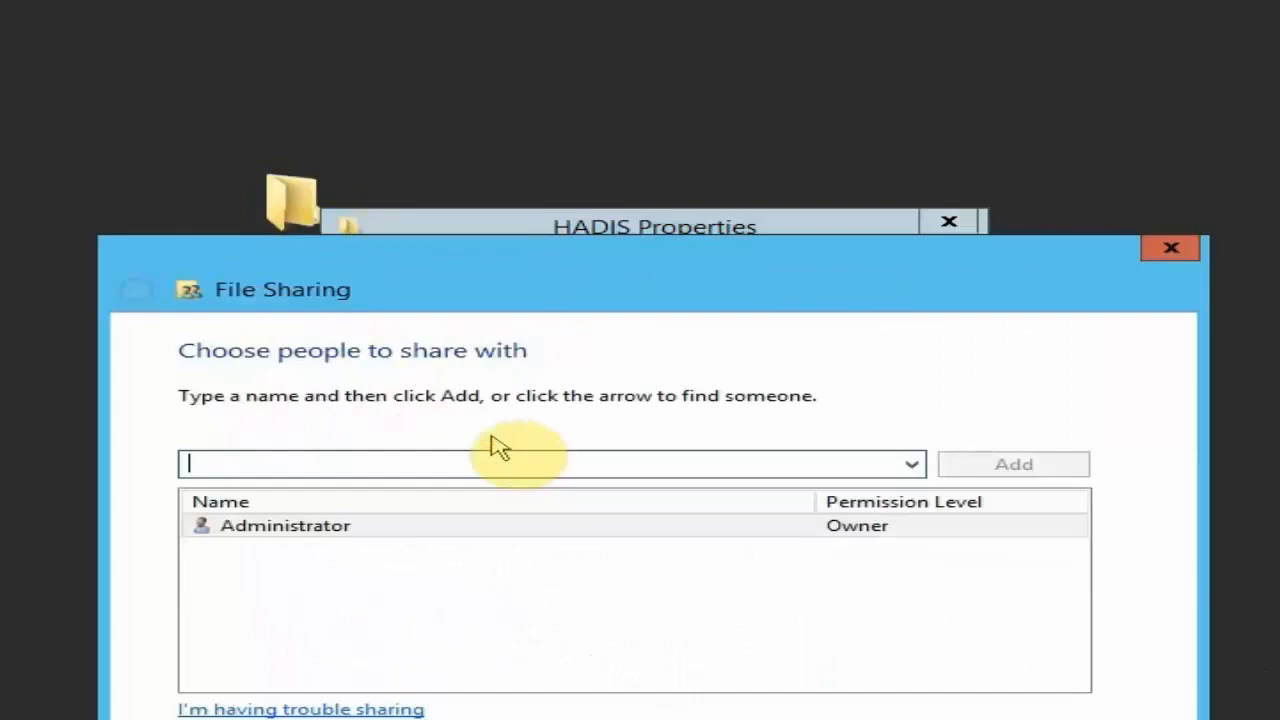
{"action": "left_click", "coordinate": [911, 463]}
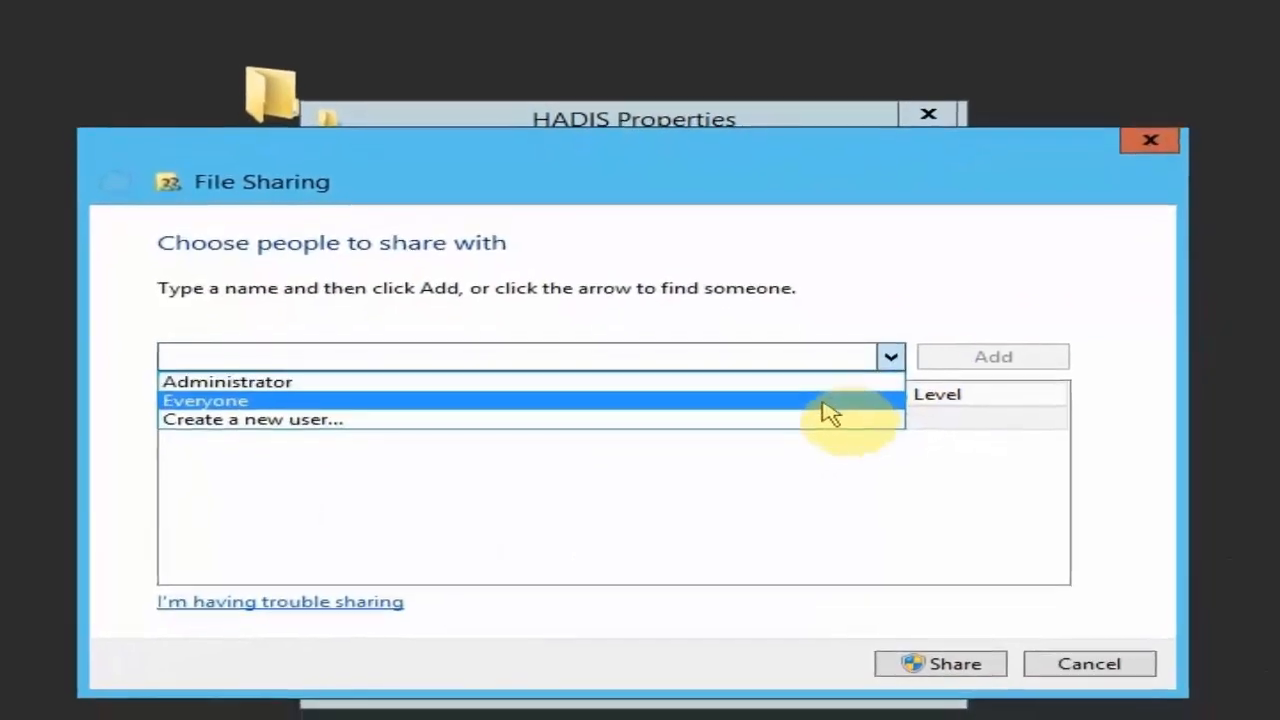
{"action": "left_click", "coordinate": [825, 402]}
{"action": "left_click", "coordinate": [993, 357]}
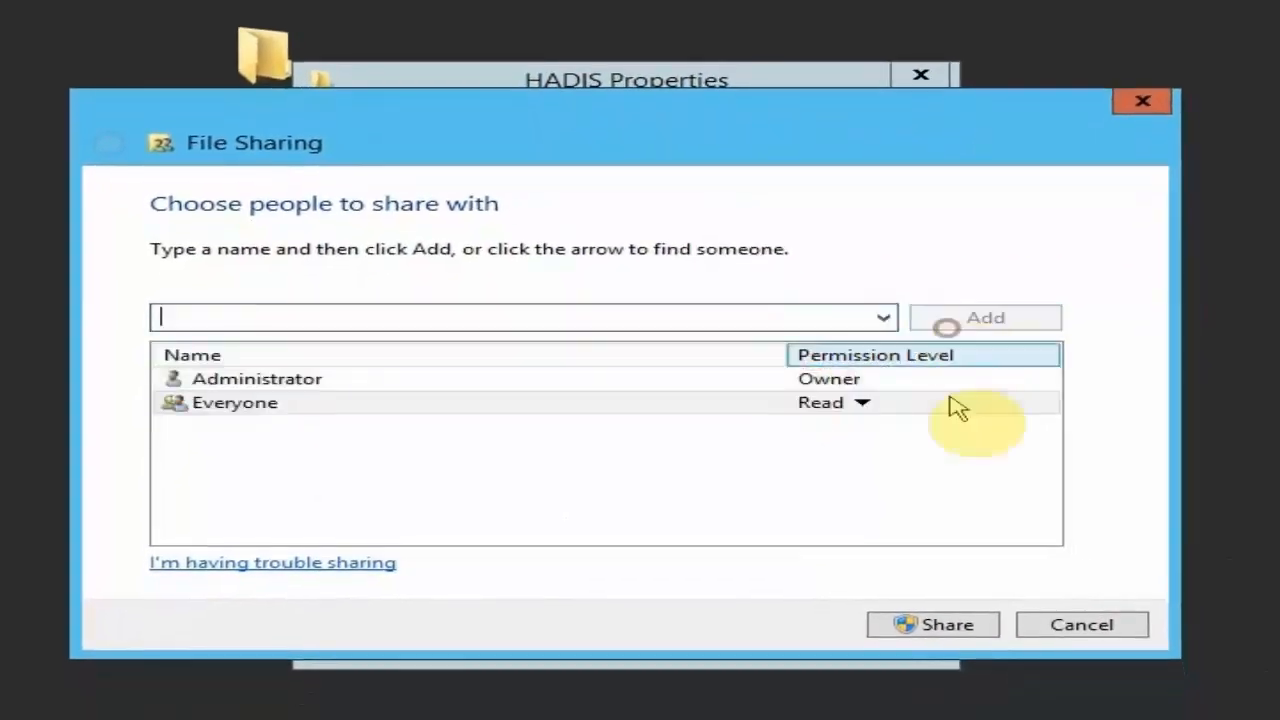
{"action": "left_click", "coordinate": [962, 666]}
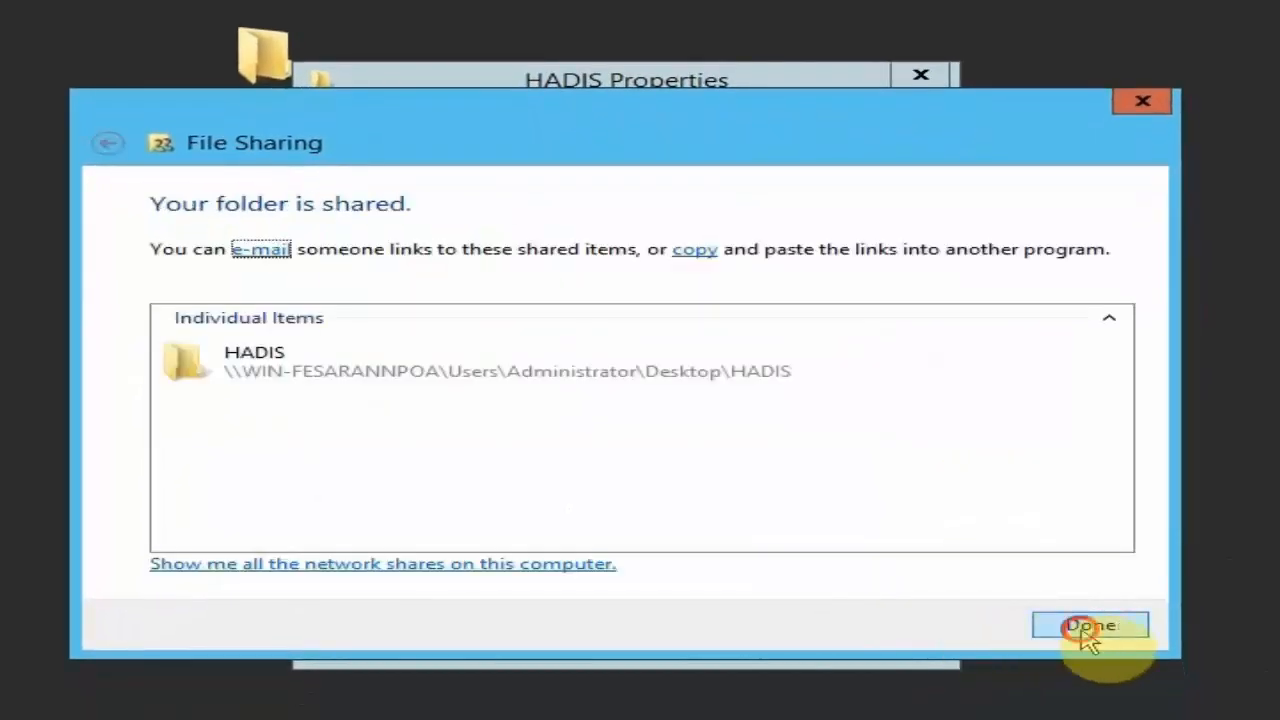
{"action": "left_click", "coordinate": [1087, 626]}
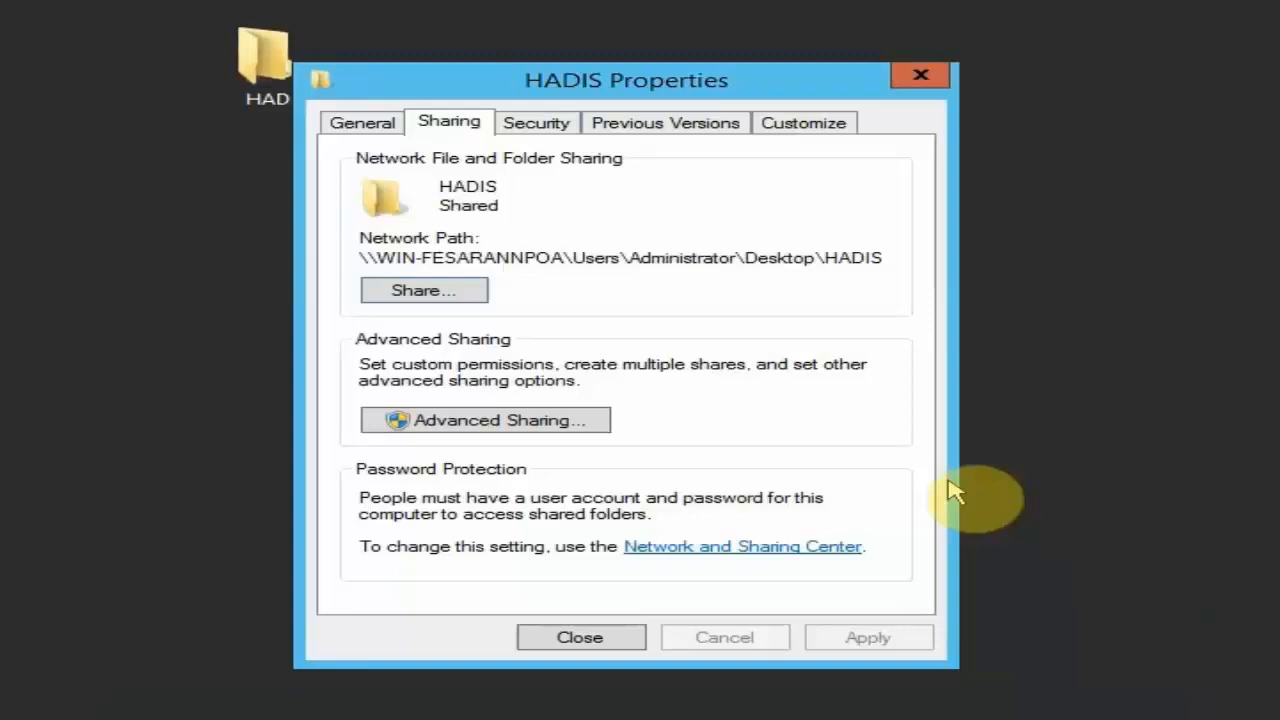
{"action": "left_click_drag", "start_coordinate": [808, 100], "coordinate": [935, 83]}
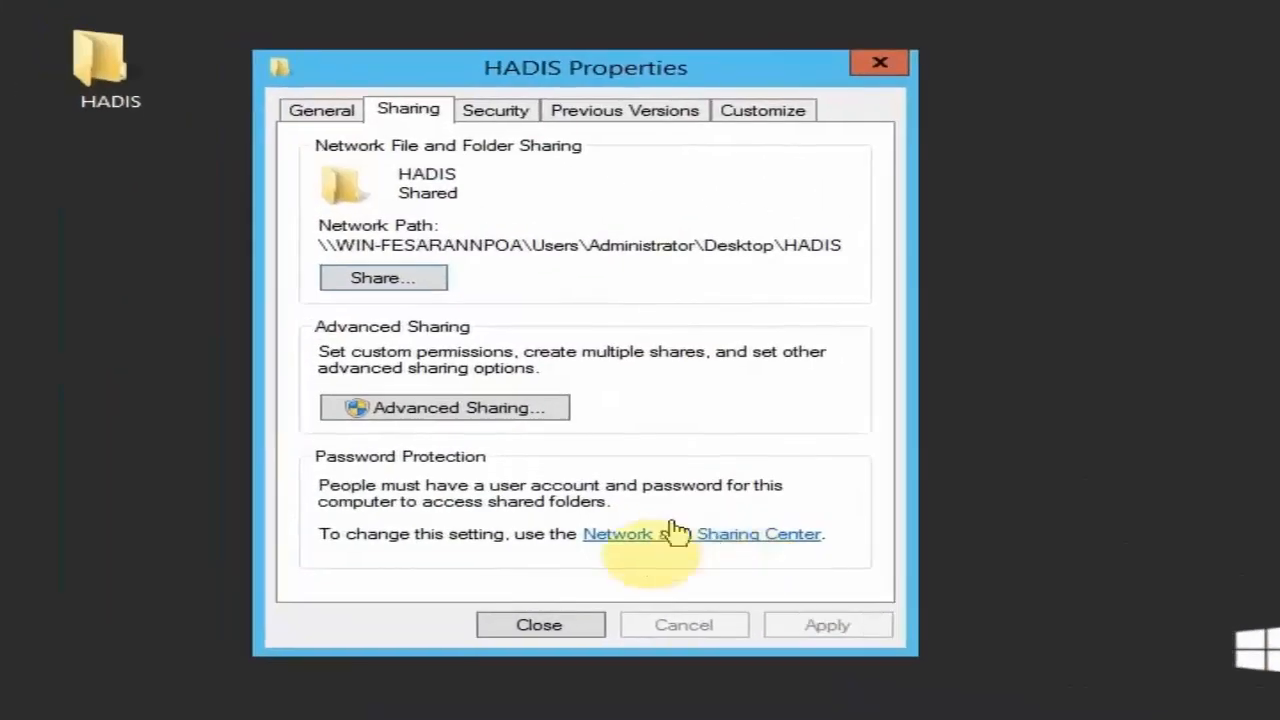
- Enable advanced sharing for the folder, allow Everyone Full Control in the share permissions, and close its properties
{"action": "left_click", "coordinate": [432, 410]}
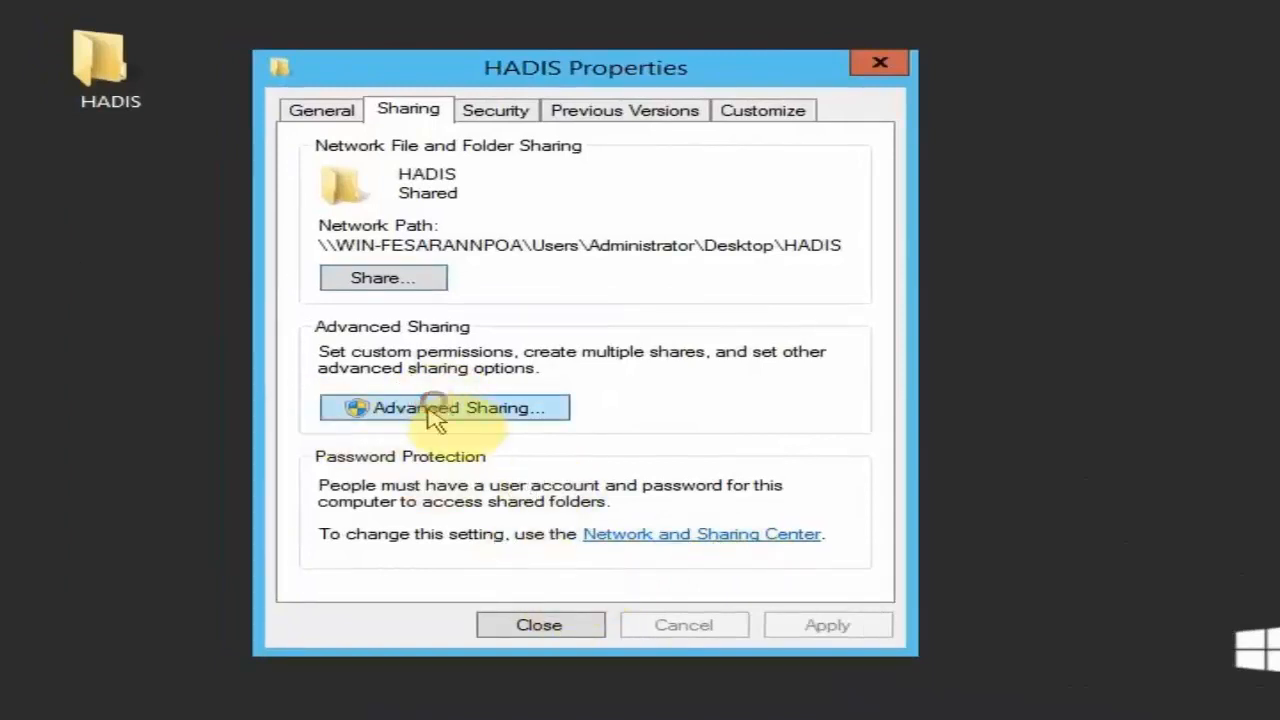
{"action": "left_click", "coordinate": [350, 156]}
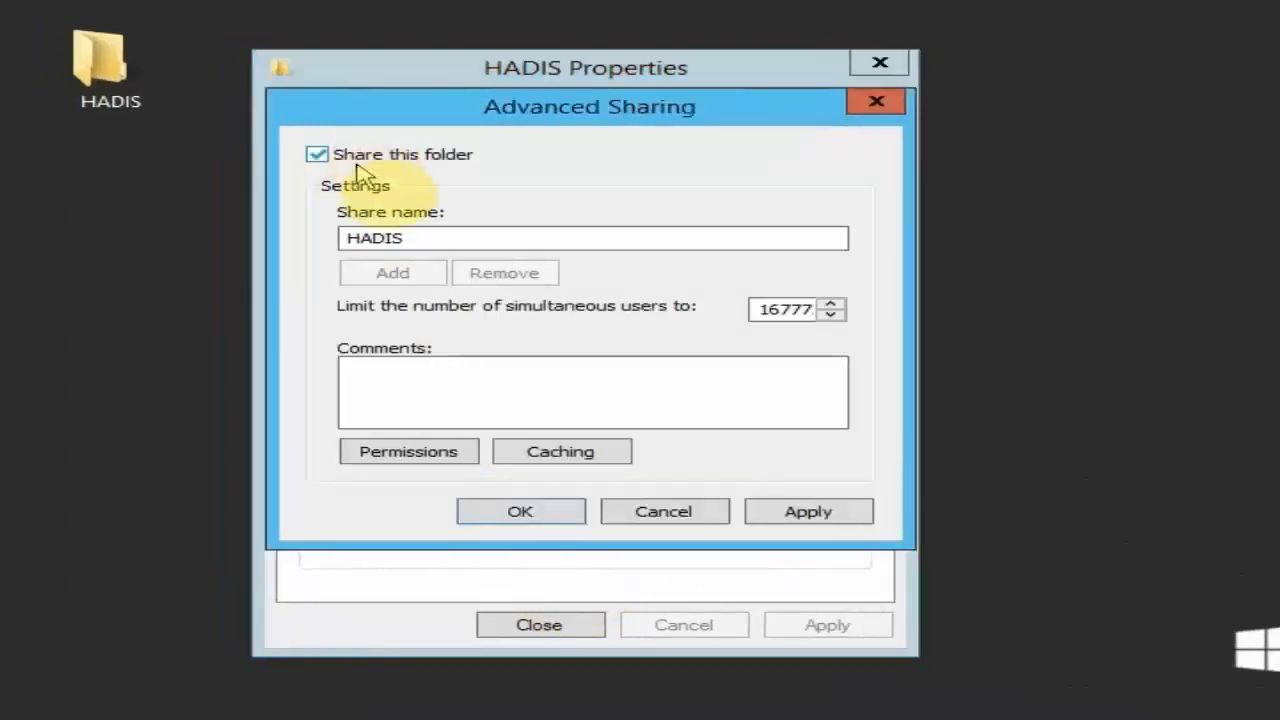
{"action": "left_click", "coordinate": [462, 455]}
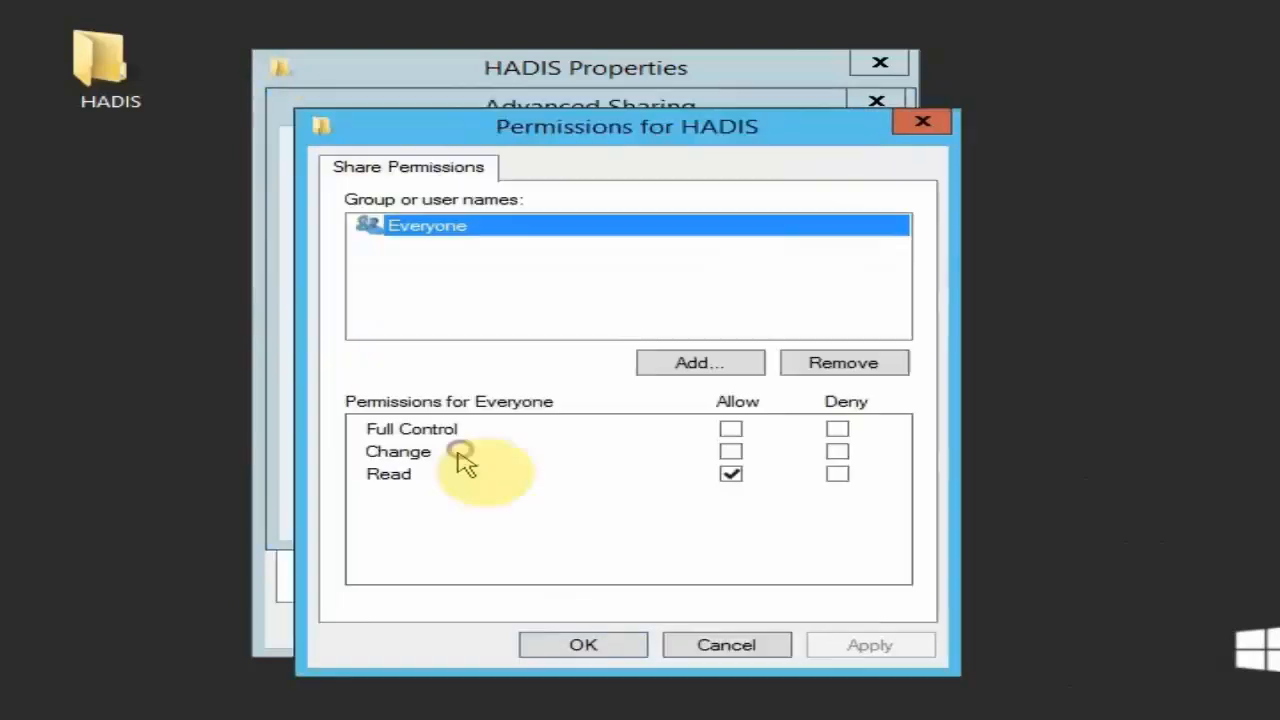
{"action": "left_click", "coordinate": [730, 428]}
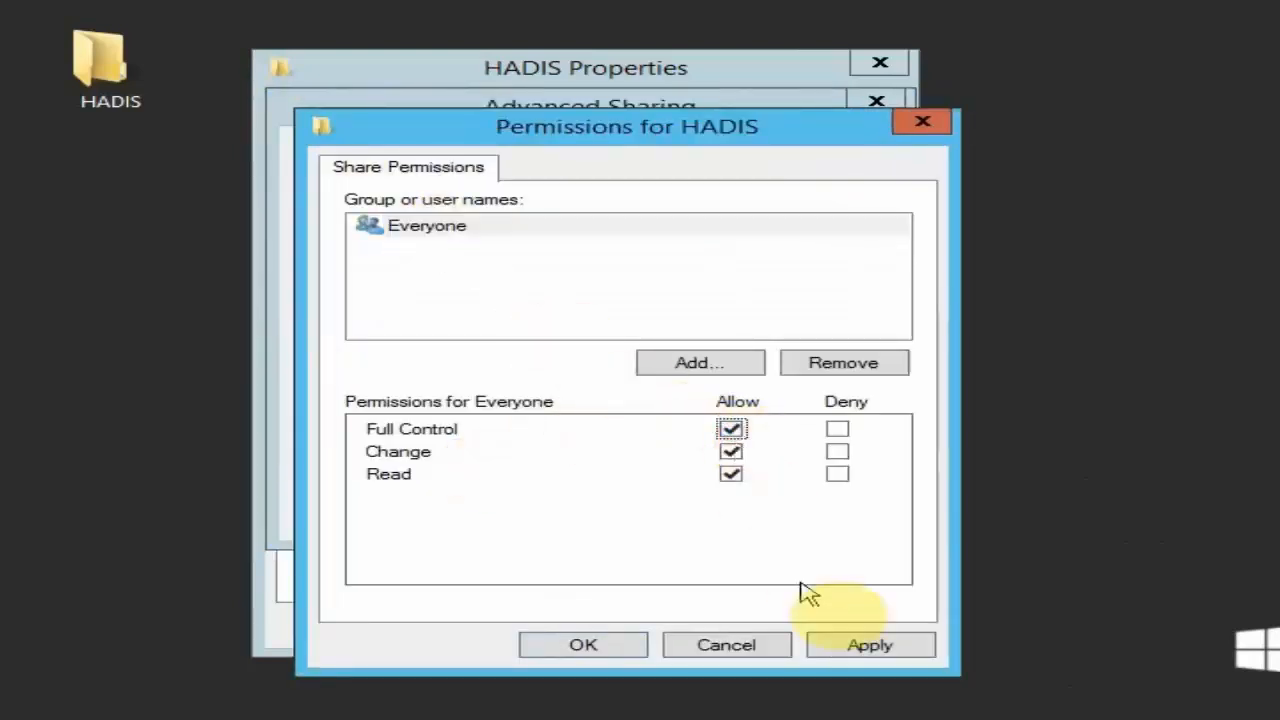
{"action": "left_click", "coordinate": [857, 648]}
{"action": "left_click", "coordinate": [530, 644]}
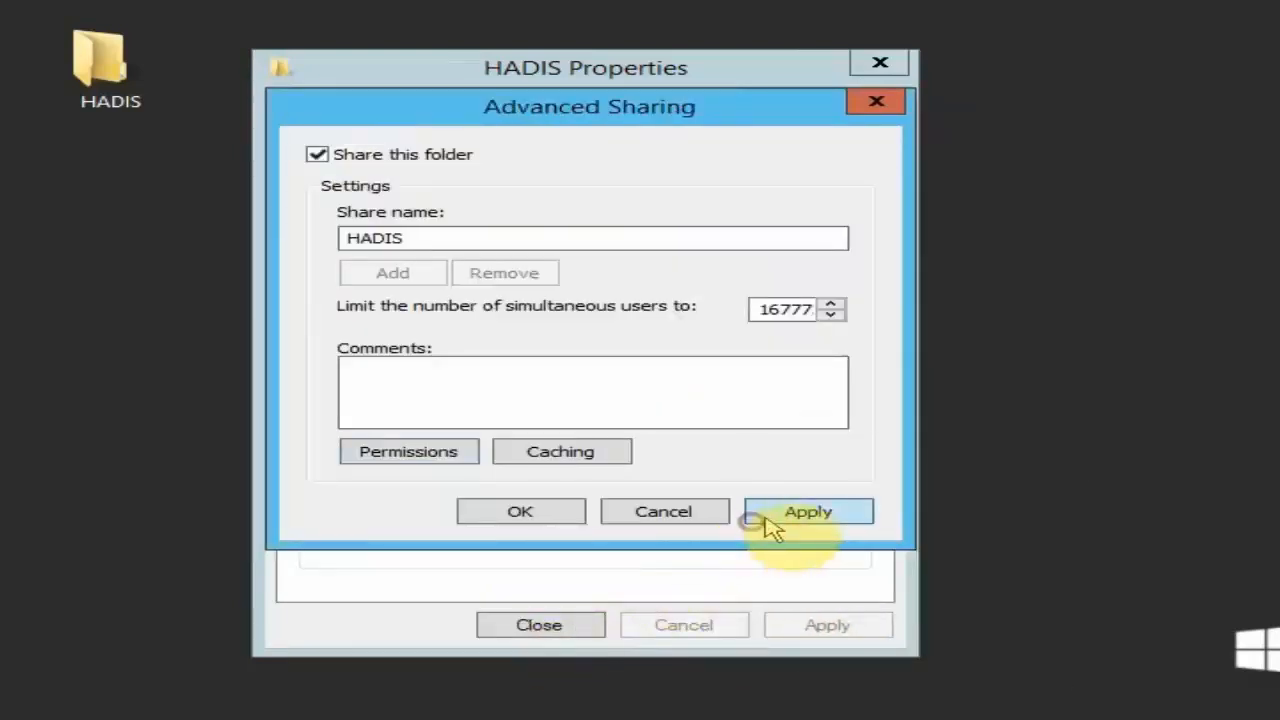
{"action": "left_click", "coordinate": [773, 520]}
{"action": "left_click", "coordinate": [578, 514]}
{"action": "left_click", "coordinate": [540, 624]}
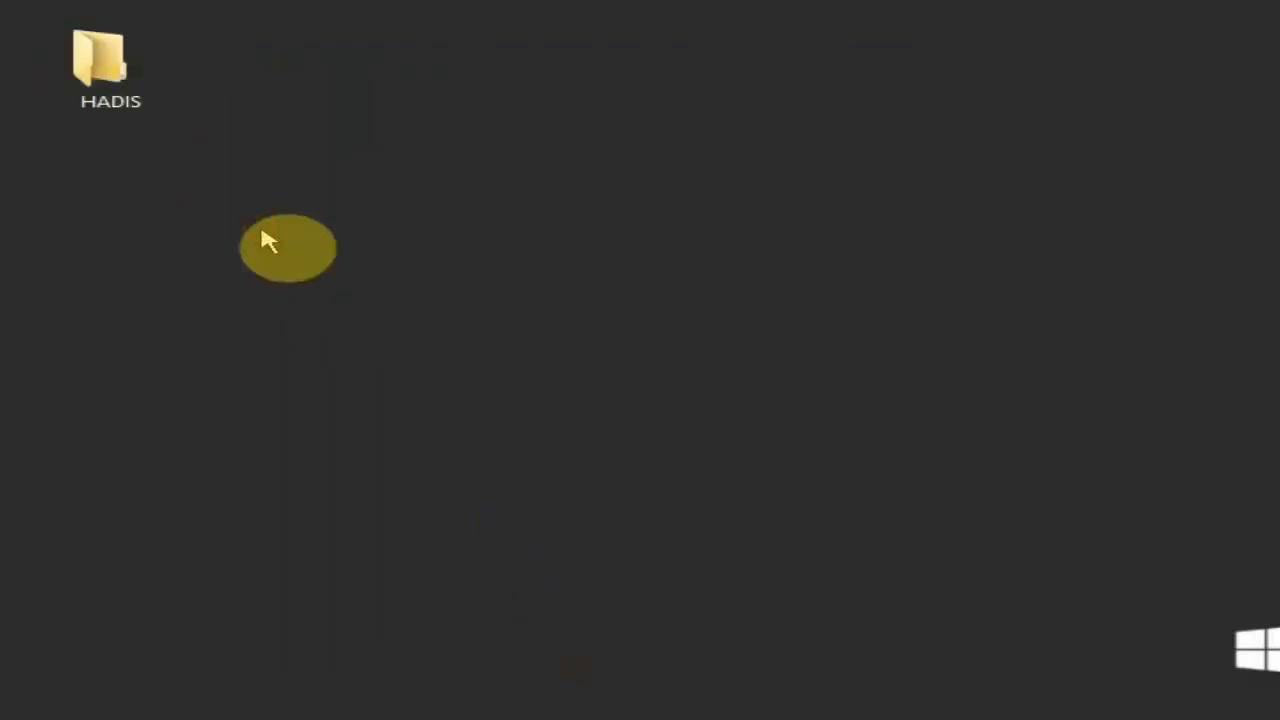
{"action": "left_click", "coordinate": [261, 232]}
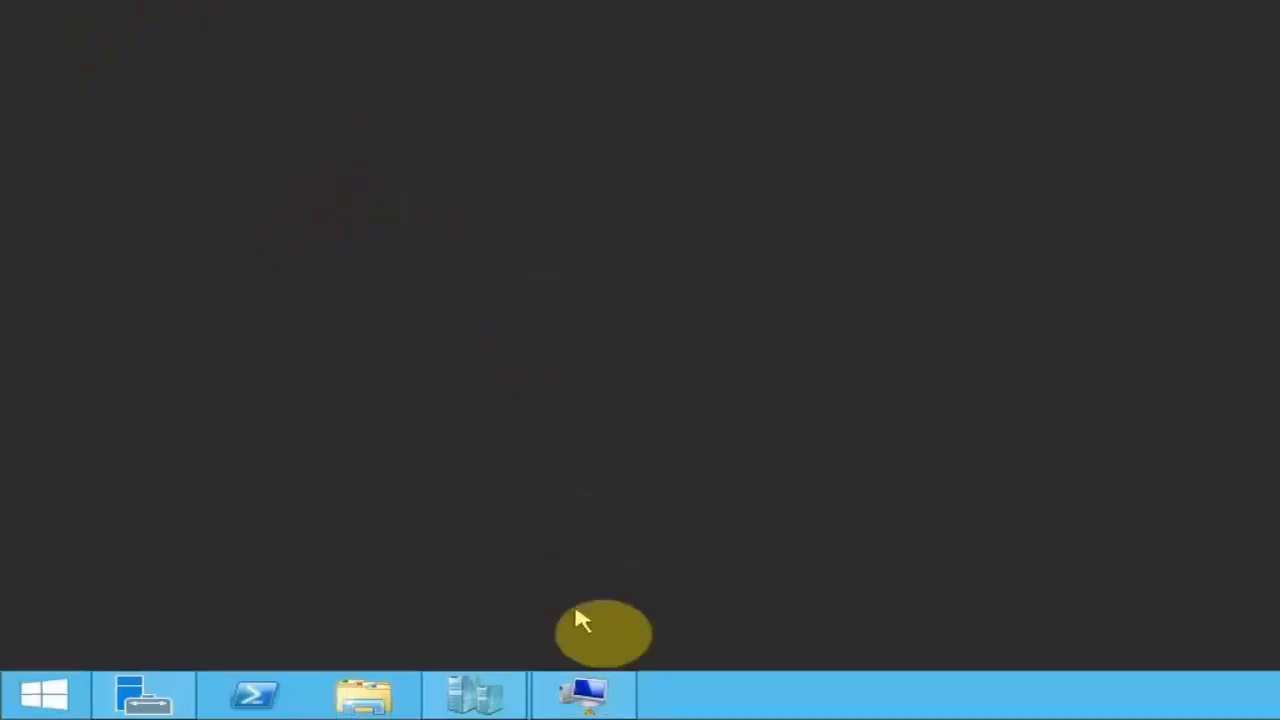
- Browse to \\10.0.0.10 from the guest, open the newly shared folder, and return to the list of shares
{"action": "left_click", "coordinate": [561, 703]}
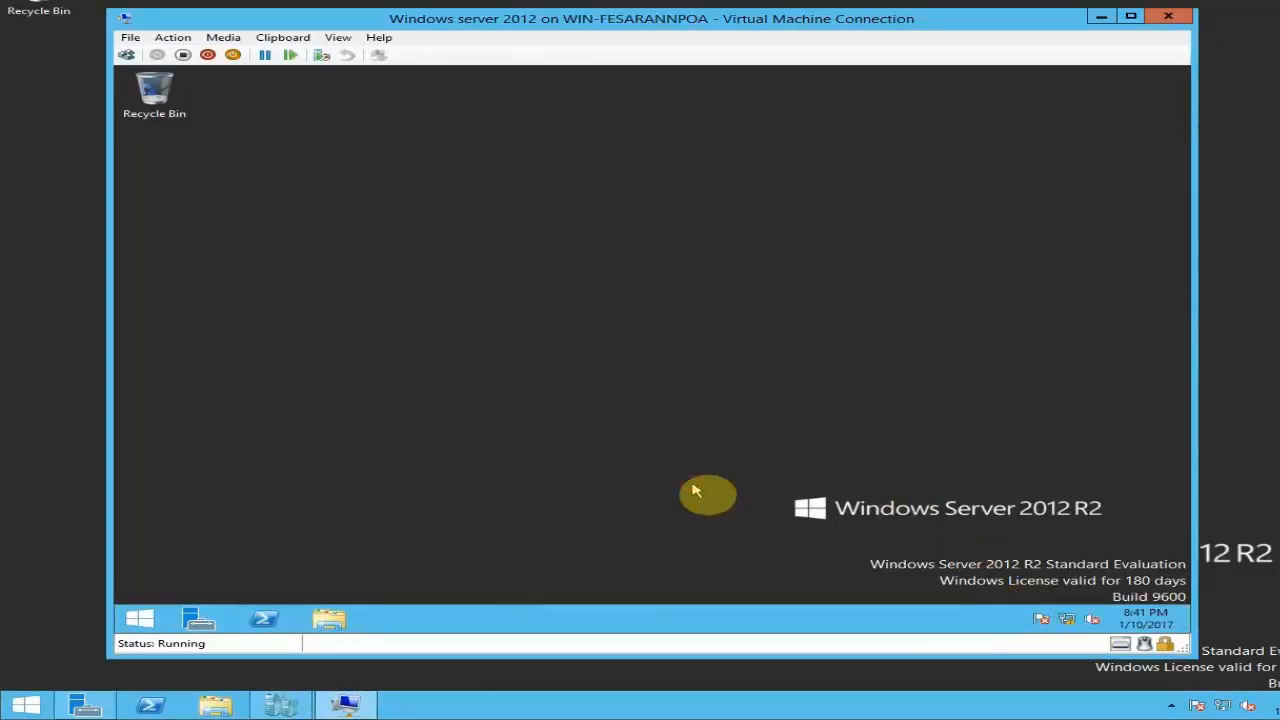
{"action": "key", "text": "super+r"}
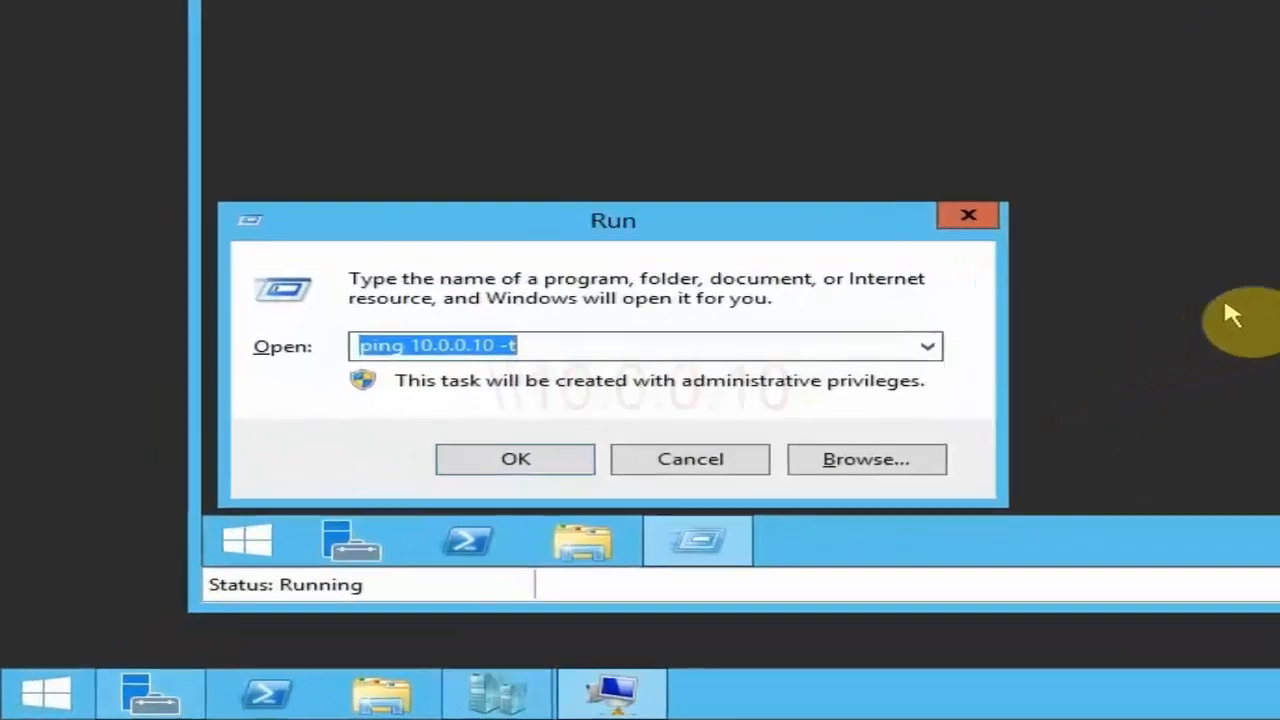
{"action": "type", "text": "\\\\"}
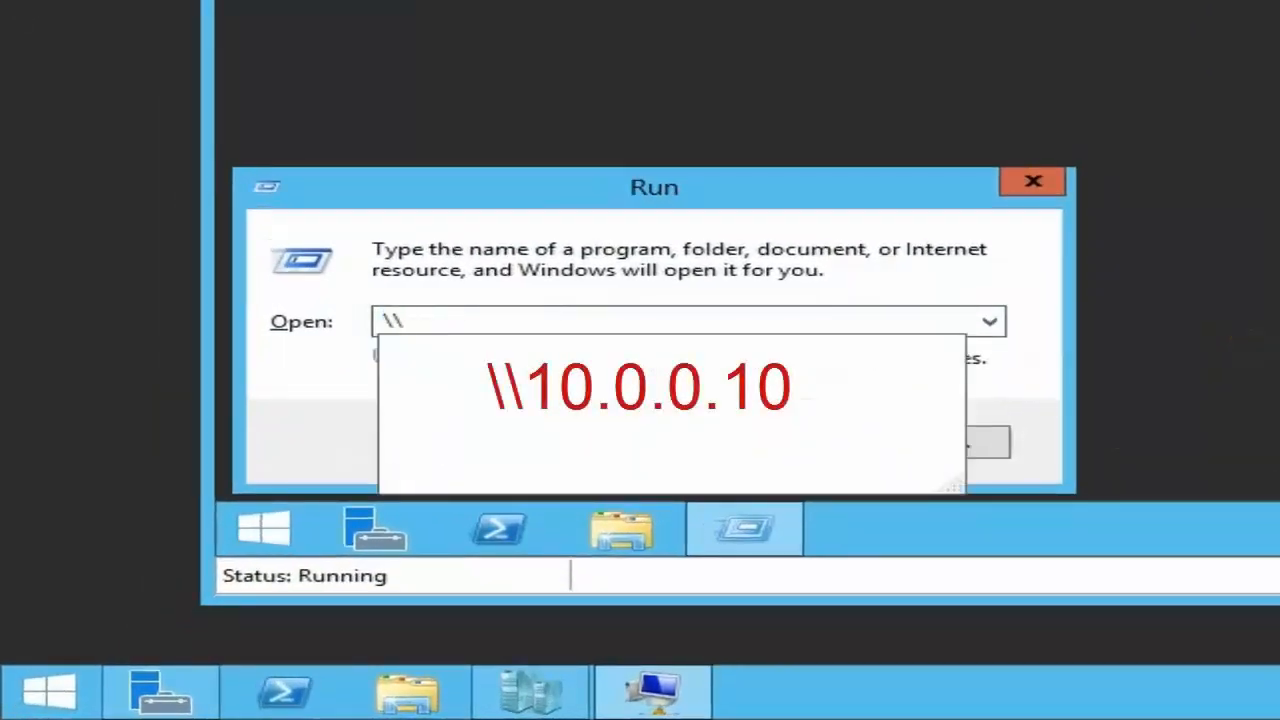
{"action": "type", "text": "10.0.0.10"}
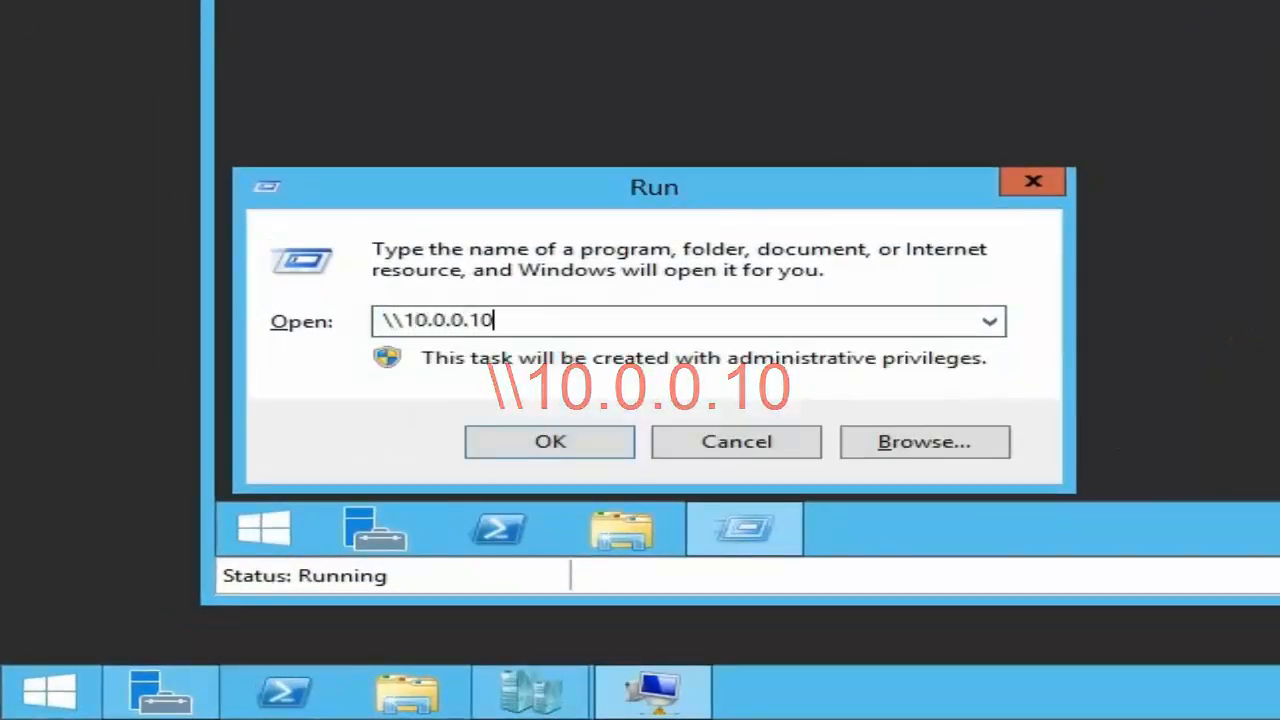
{"action": "key", "text": "Return"}
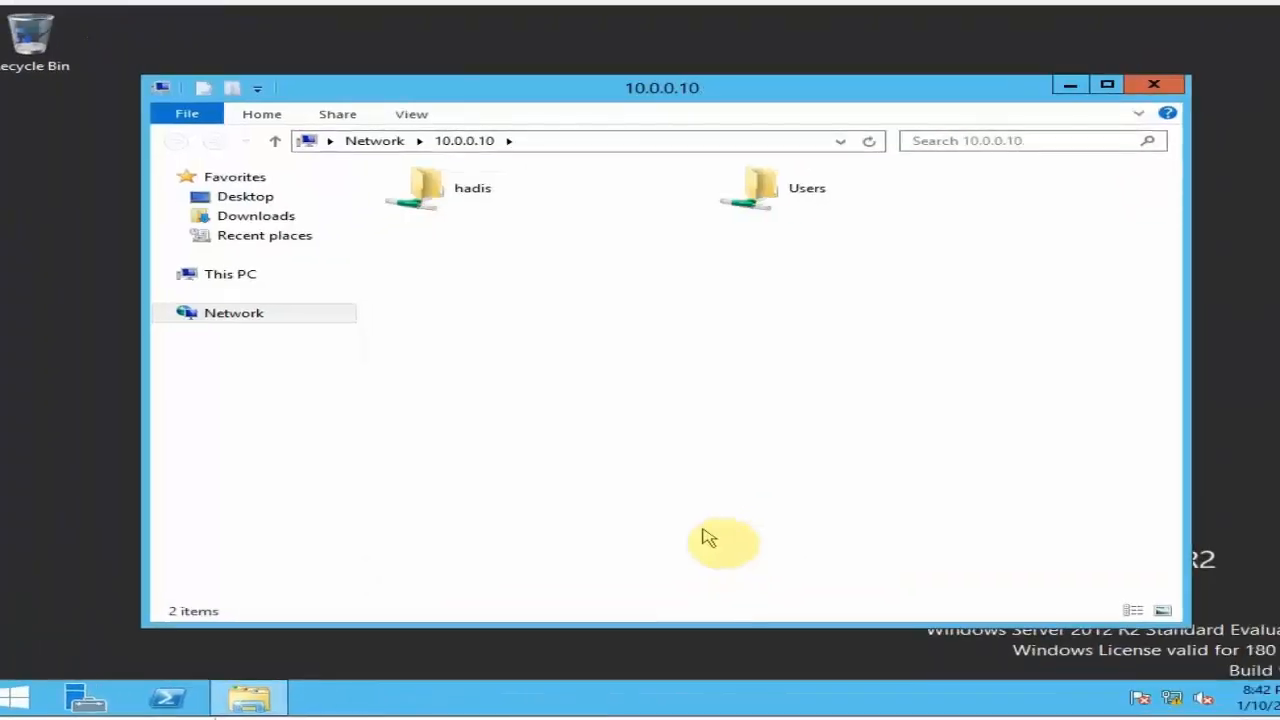
{"action": "double_click", "coordinate": [517, 200]}
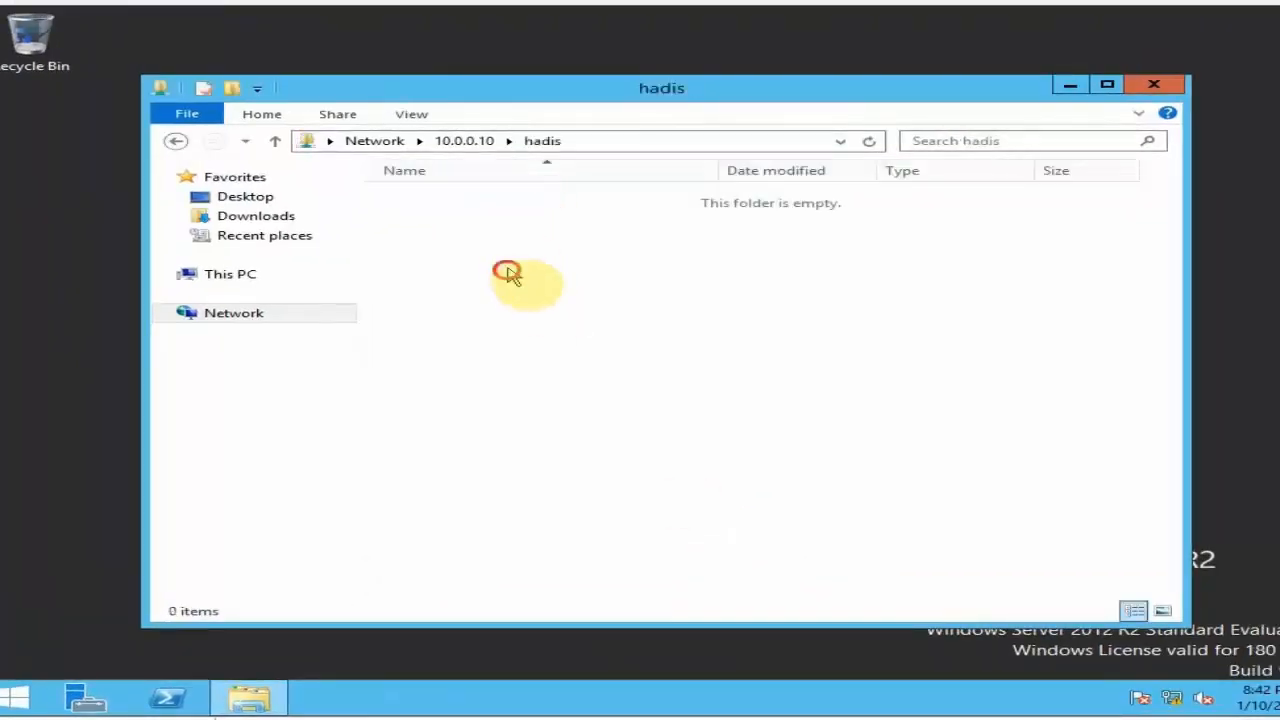
{"action": "left_click", "coordinate": [174, 141]}
{"action": "left_click", "coordinate": [522, 251]}
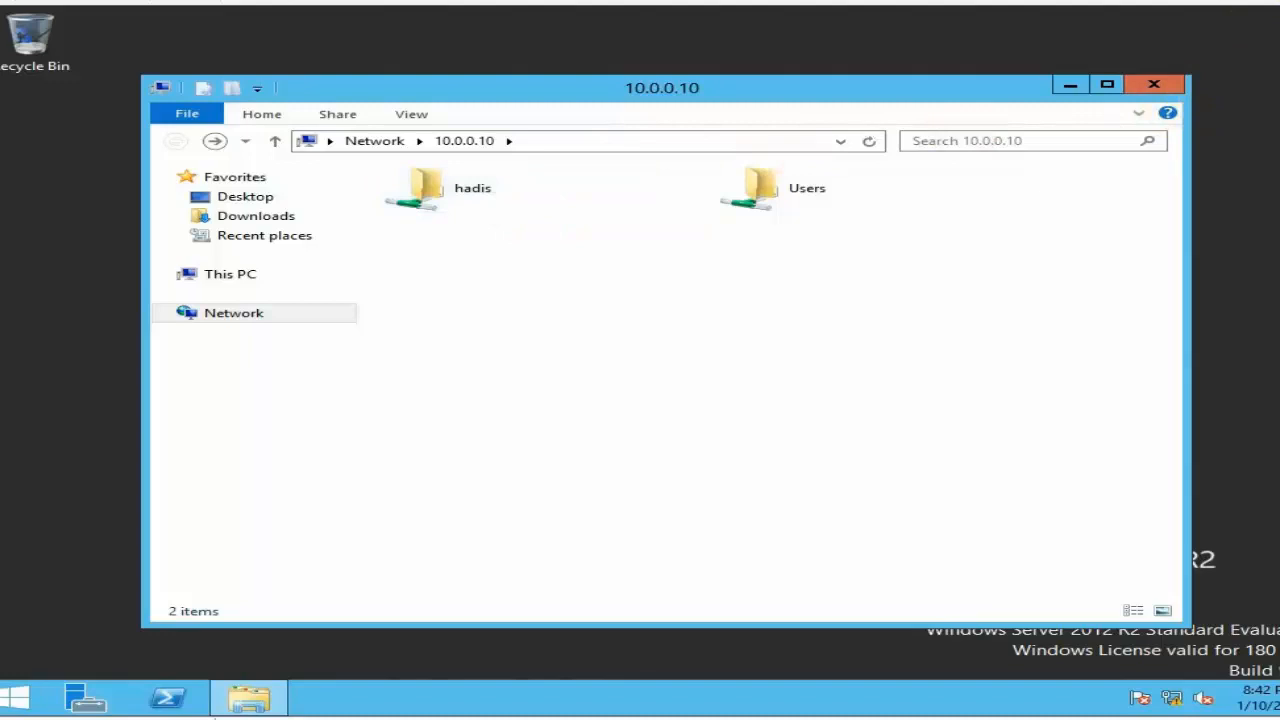
- Shut down the Windows server 2012 virtual machine and close its connection window
{"action": "left_click", "coordinate": [167, 76]}
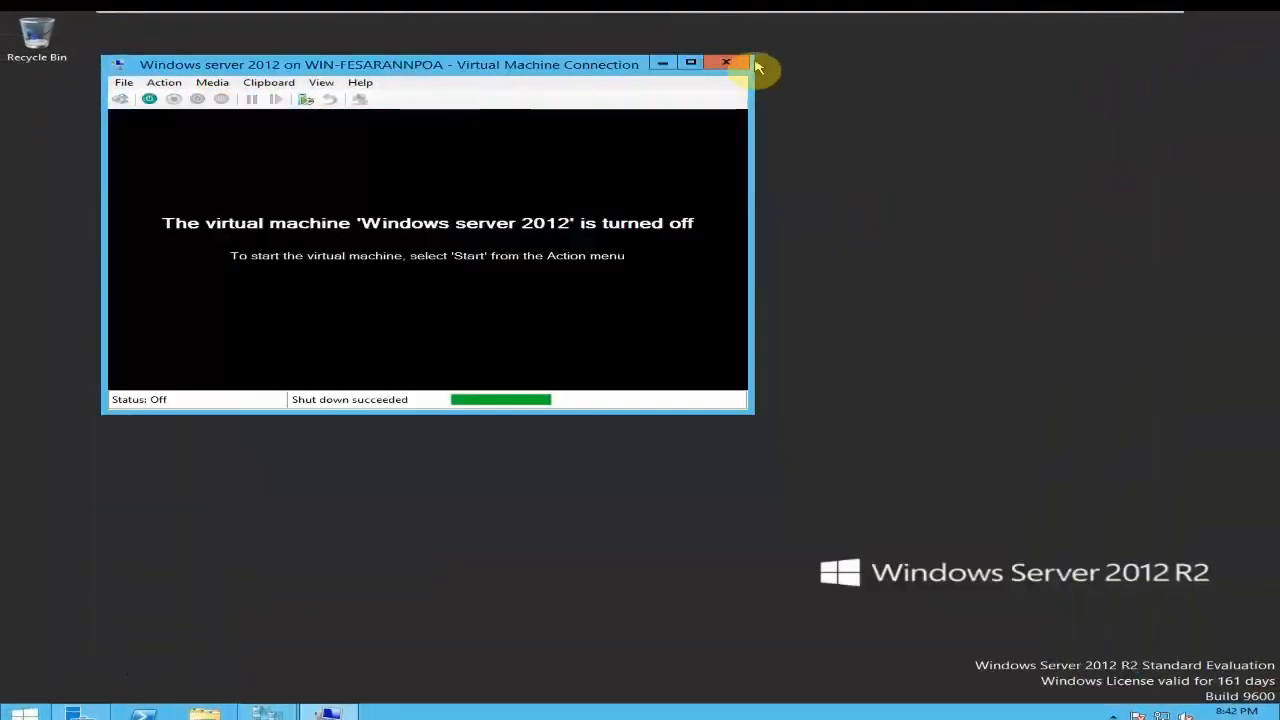
{"action": "left_click", "coordinate": [727, 62]}
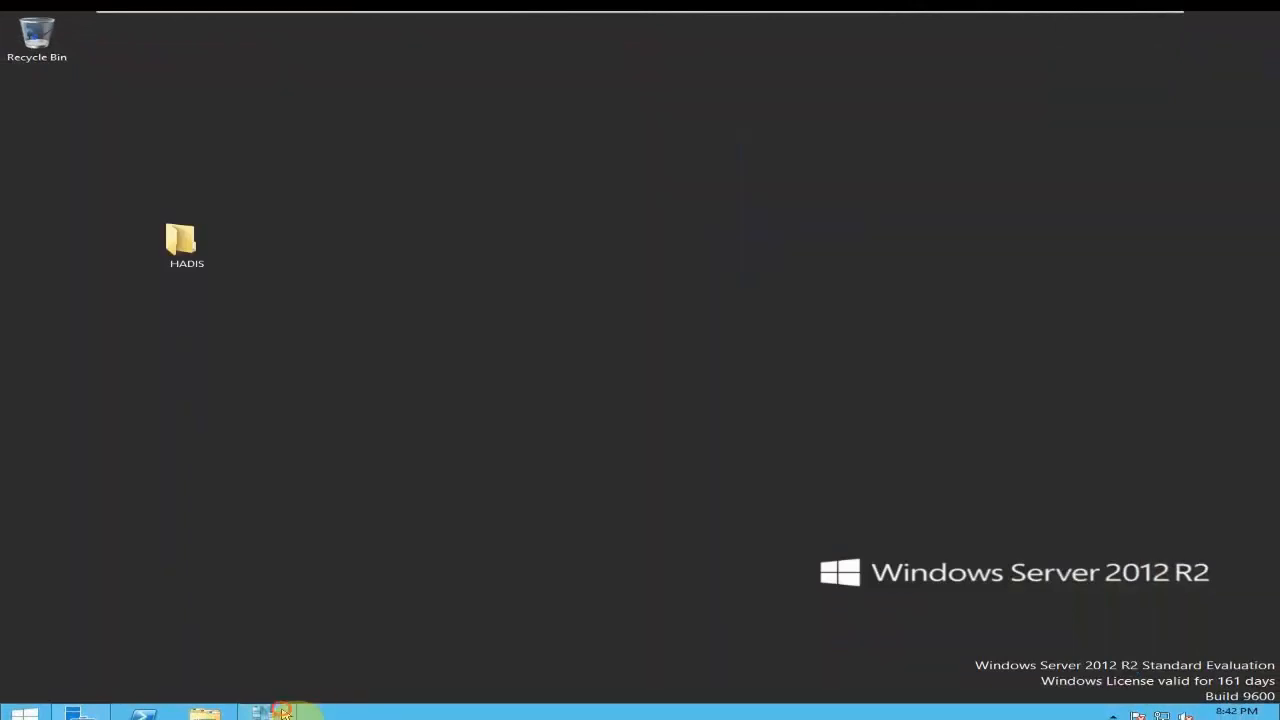
- Create a private virtual switch named New Virtual Switch PRI in the Virtual Switch Manager and apply it
{"action": "left_click", "coordinate": [268, 712]}
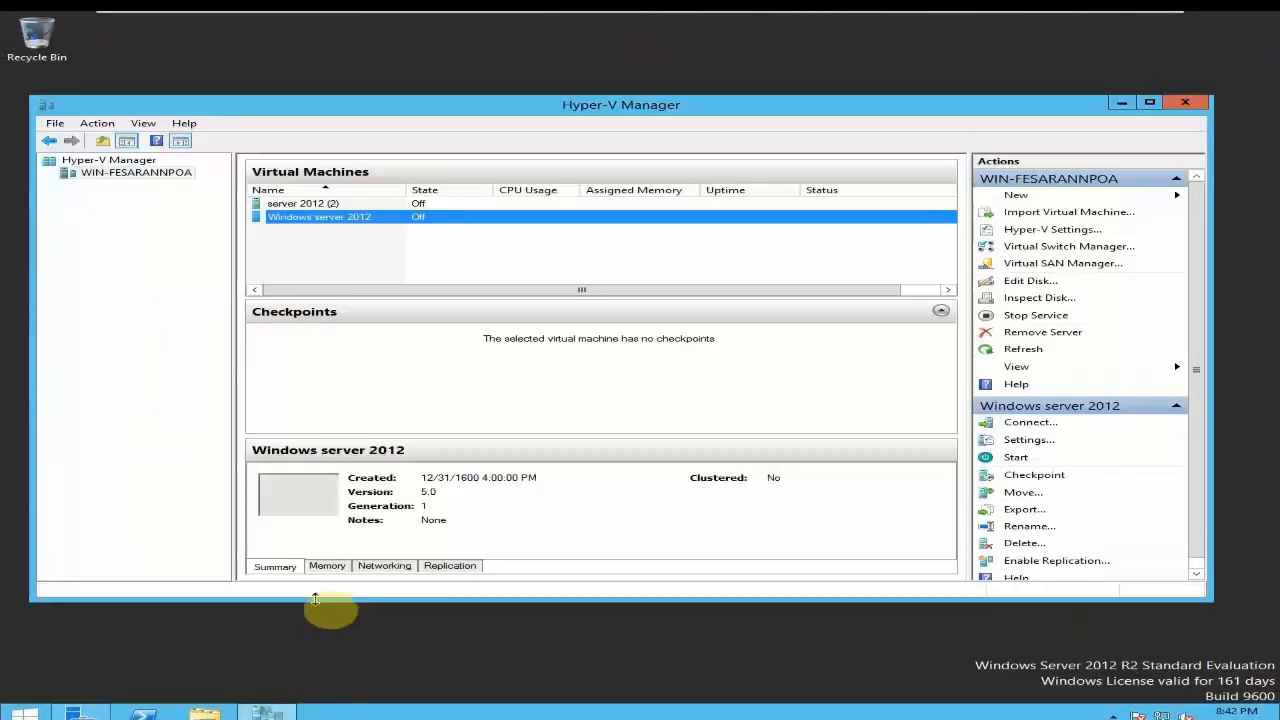
{"action": "left_click", "coordinate": [317, 204]}
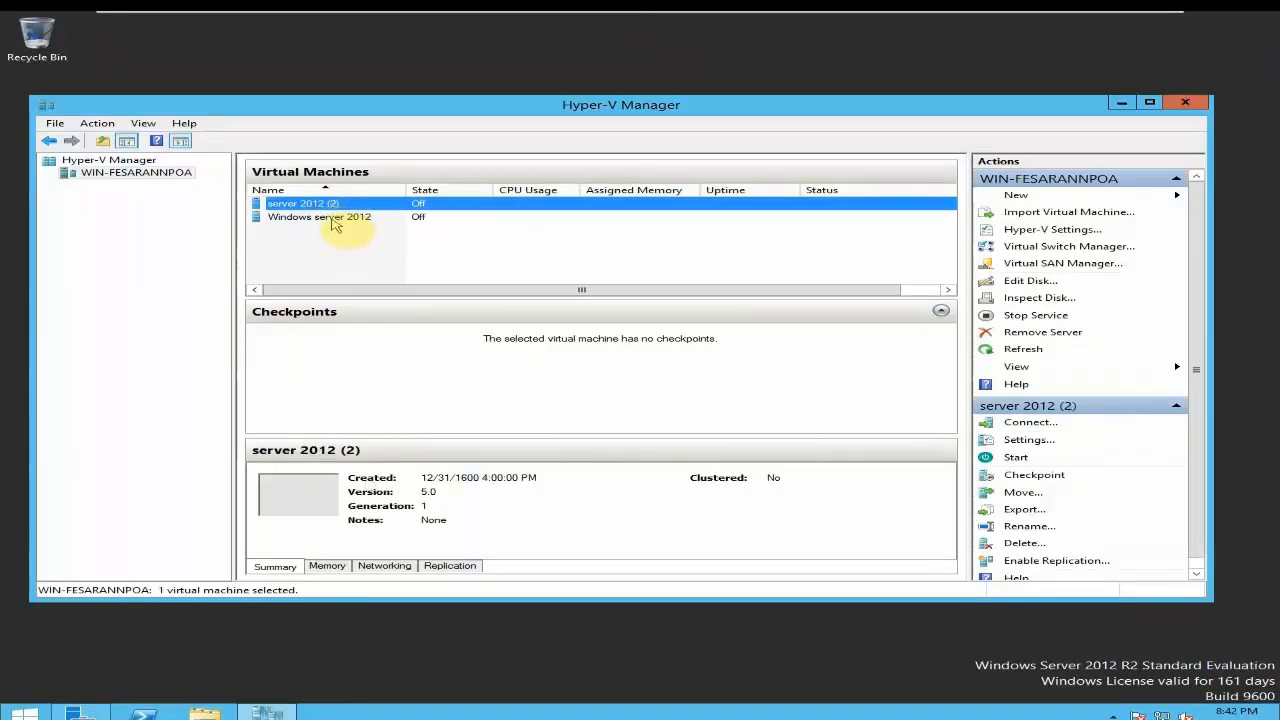
{"action": "left_click", "coordinate": [334, 219]}
{"action": "left_click", "coordinate": [338, 209]}
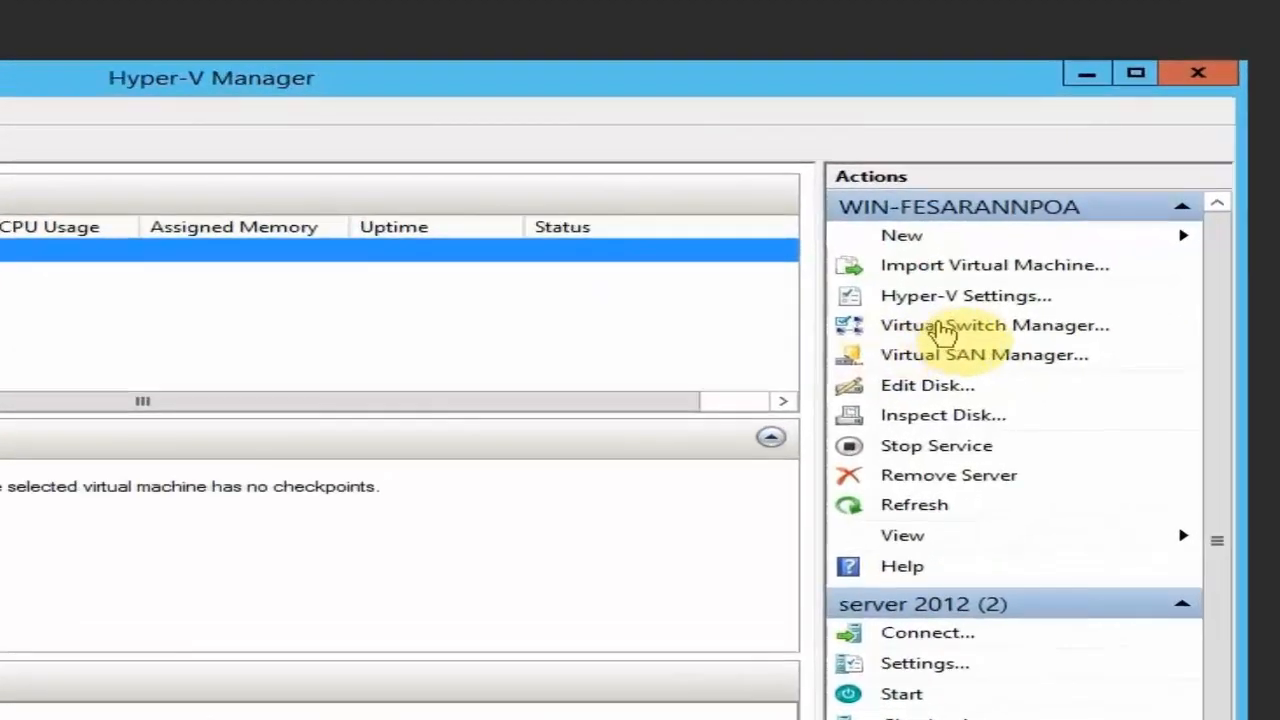
{"action": "left_click", "coordinate": [1066, 246]}
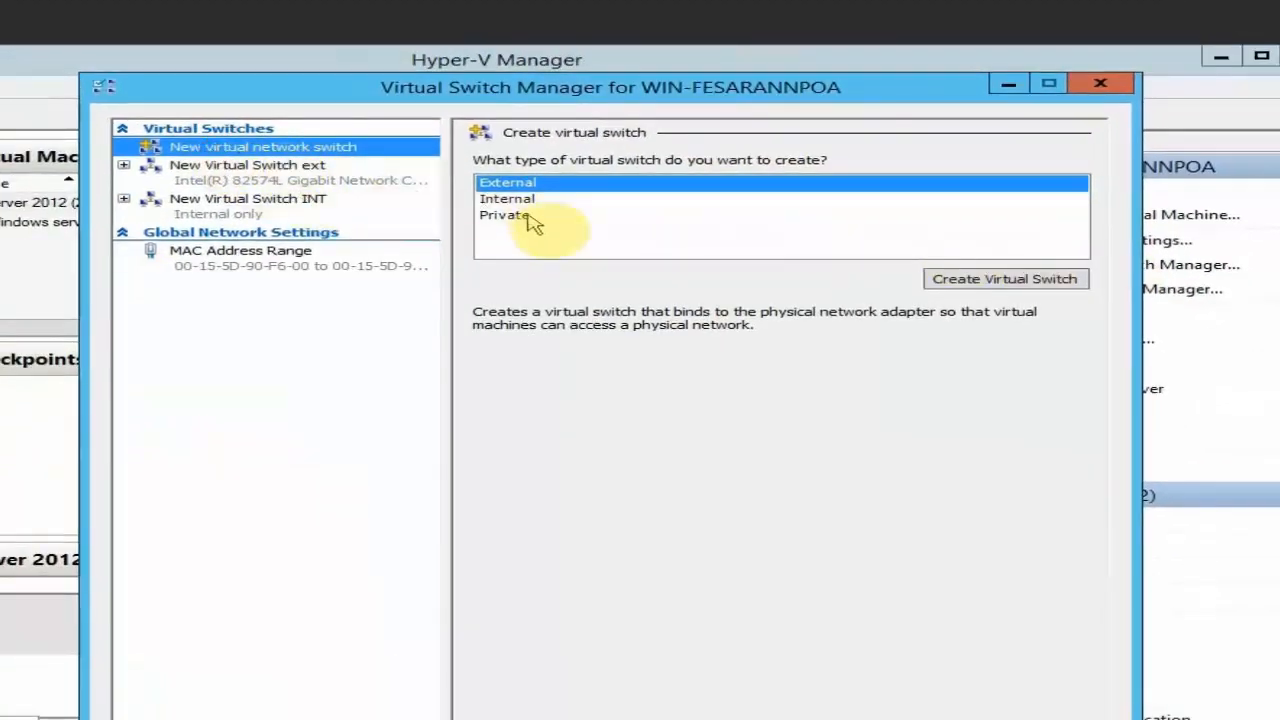
{"action": "left_click", "coordinate": [520, 215]}
{"action": "left_click", "coordinate": [995, 283]}
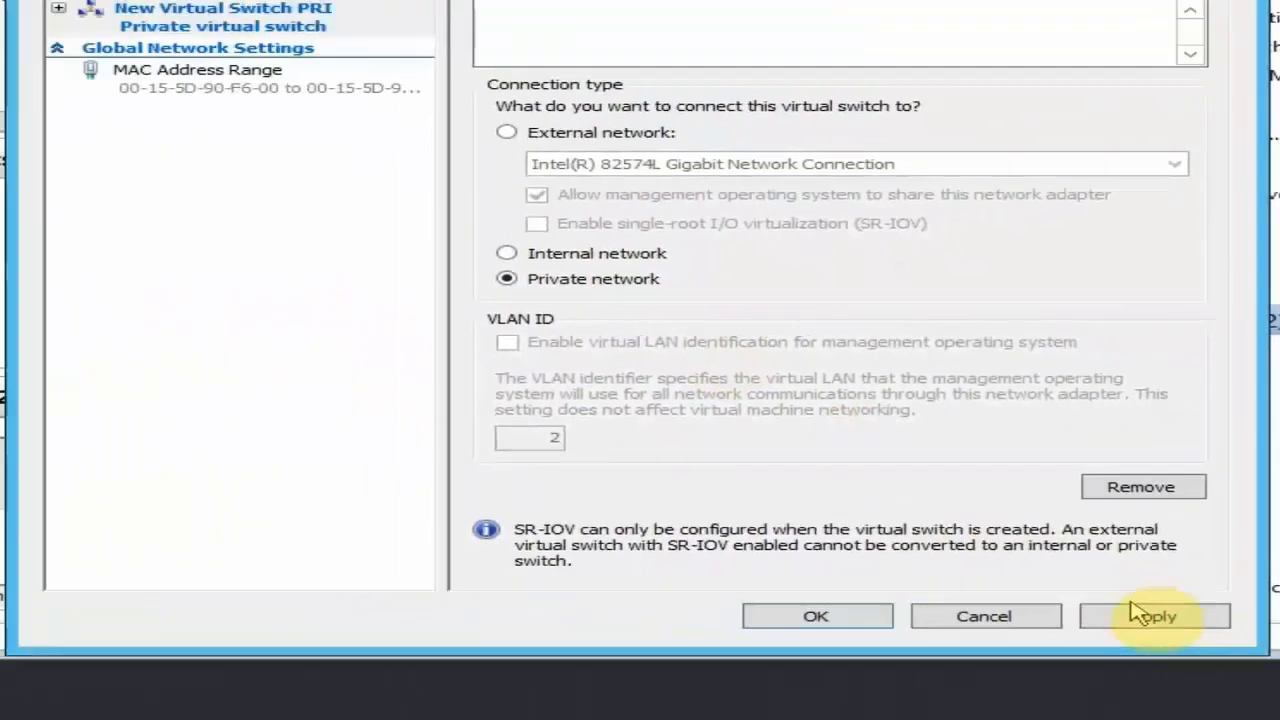
{"action": "left_click", "coordinate": [1172, 640]}
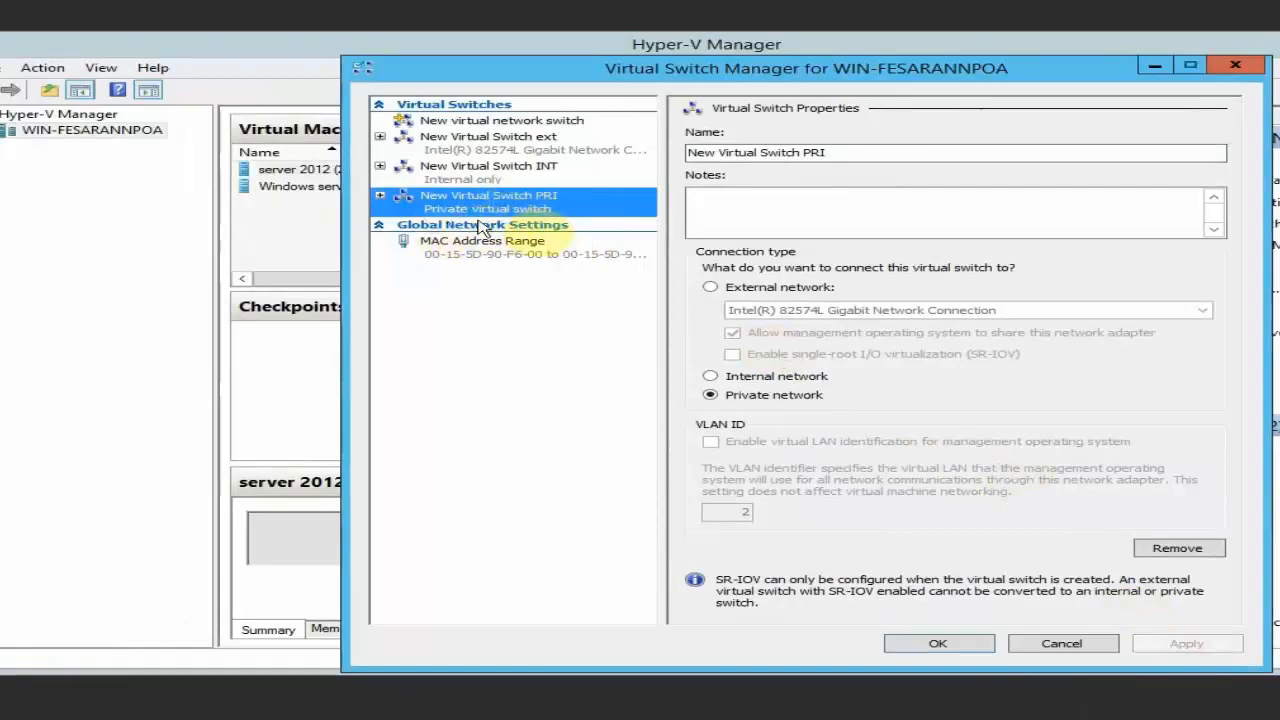
{"action": "left_click", "coordinate": [938, 645]}
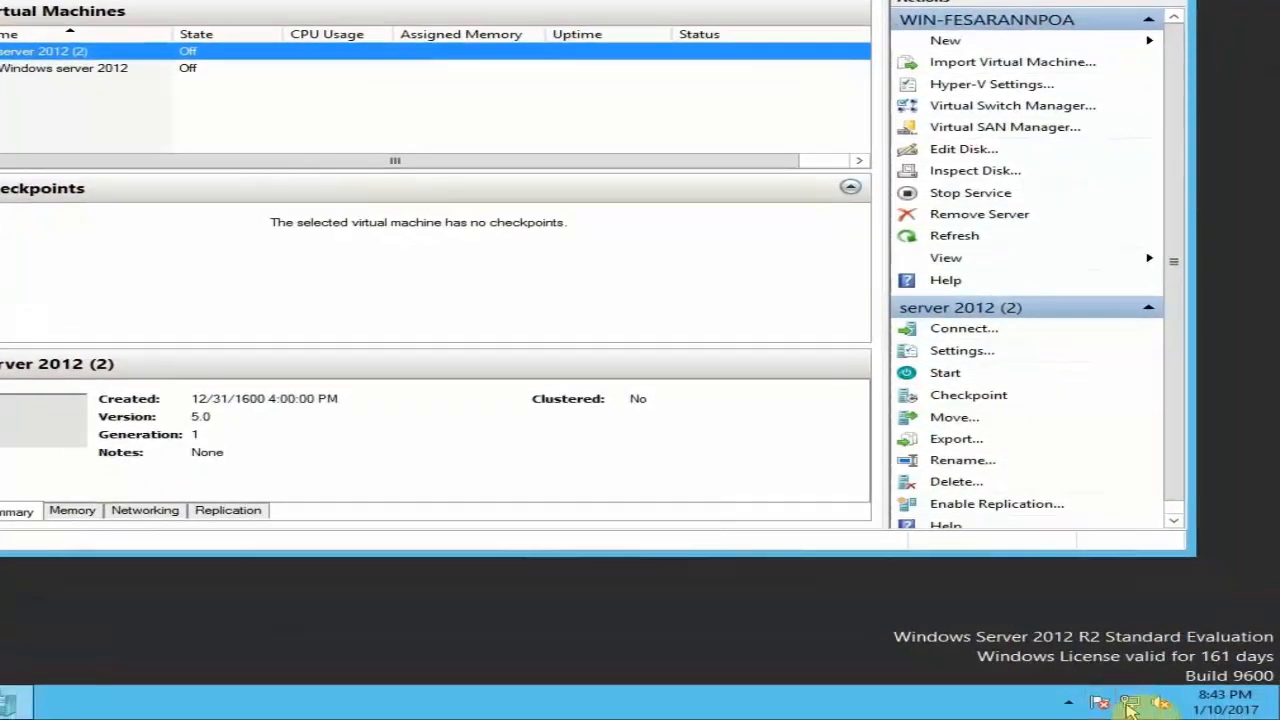
- Check the host's network connections for adapters belonging to the virtual switches, and close the network windows
{"action": "right_click", "coordinate": [1128, 707]}
{"action": "left_click", "coordinate": [1128, 691]}
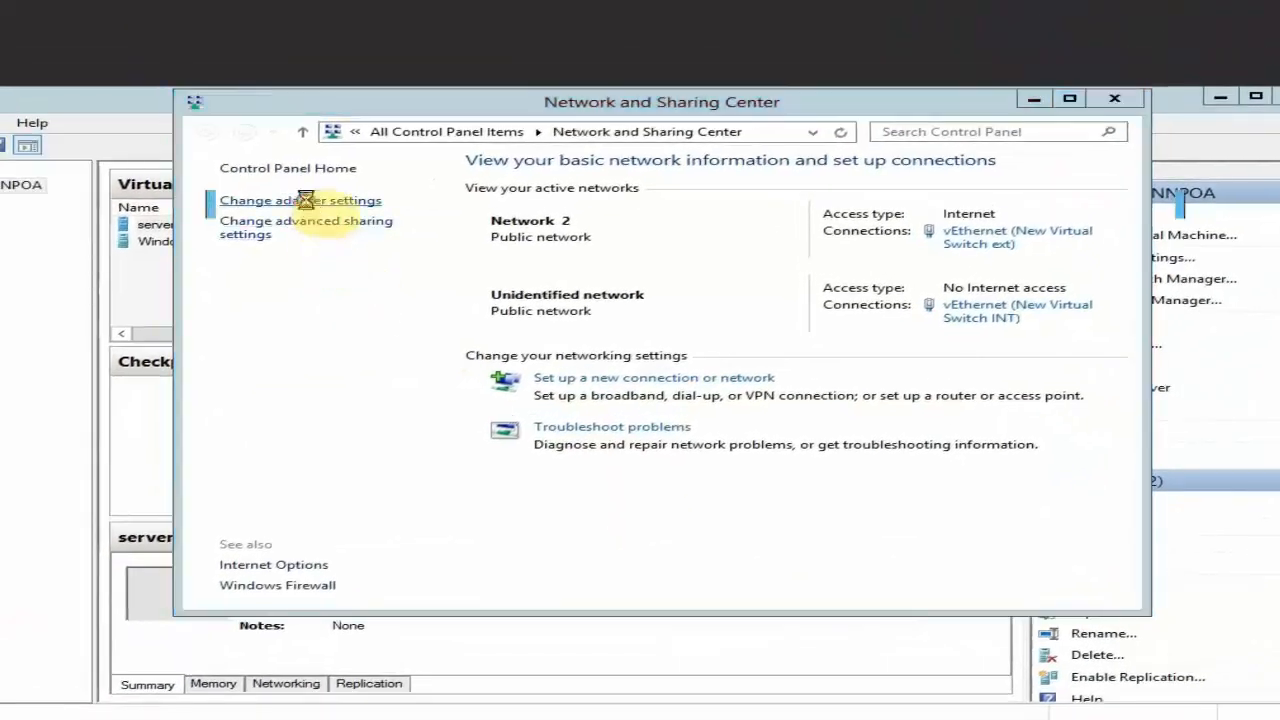
{"action": "left_click", "coordinate": [305, 200]}
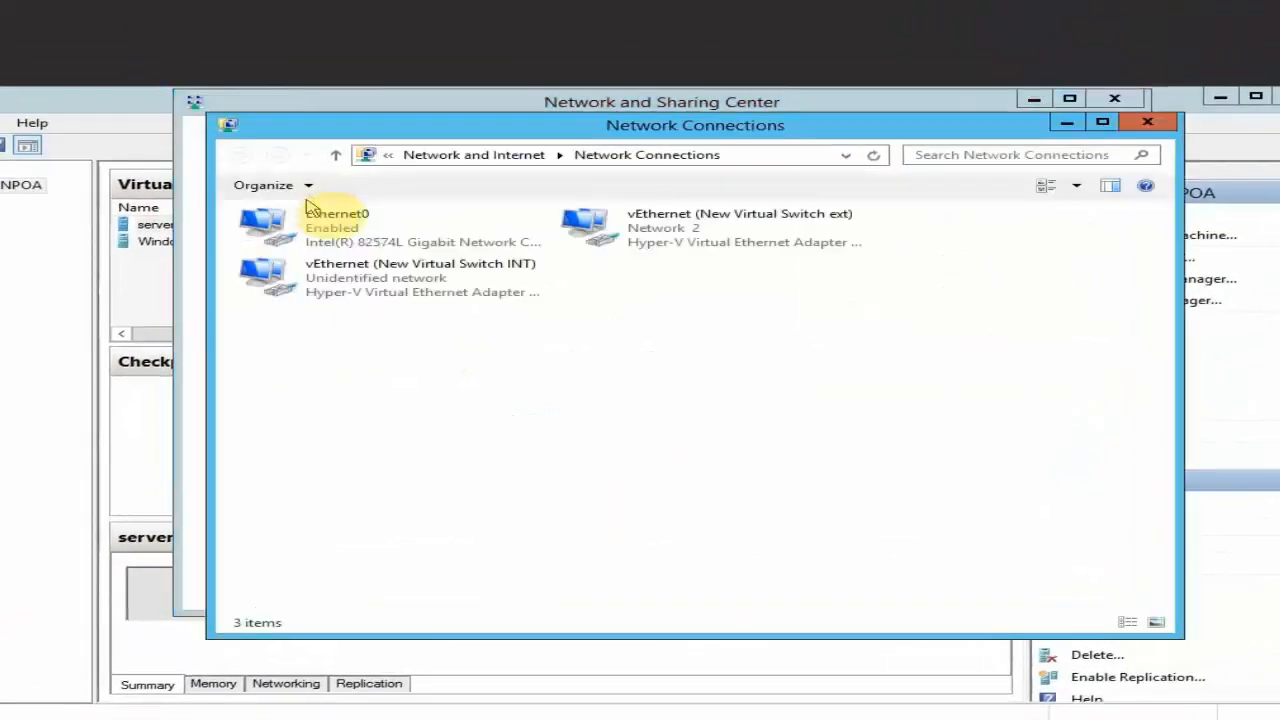
{"action": "right_click", "coordinate": [519, 401]}
{"action": "left_click", "coordinate": [540, 471]}
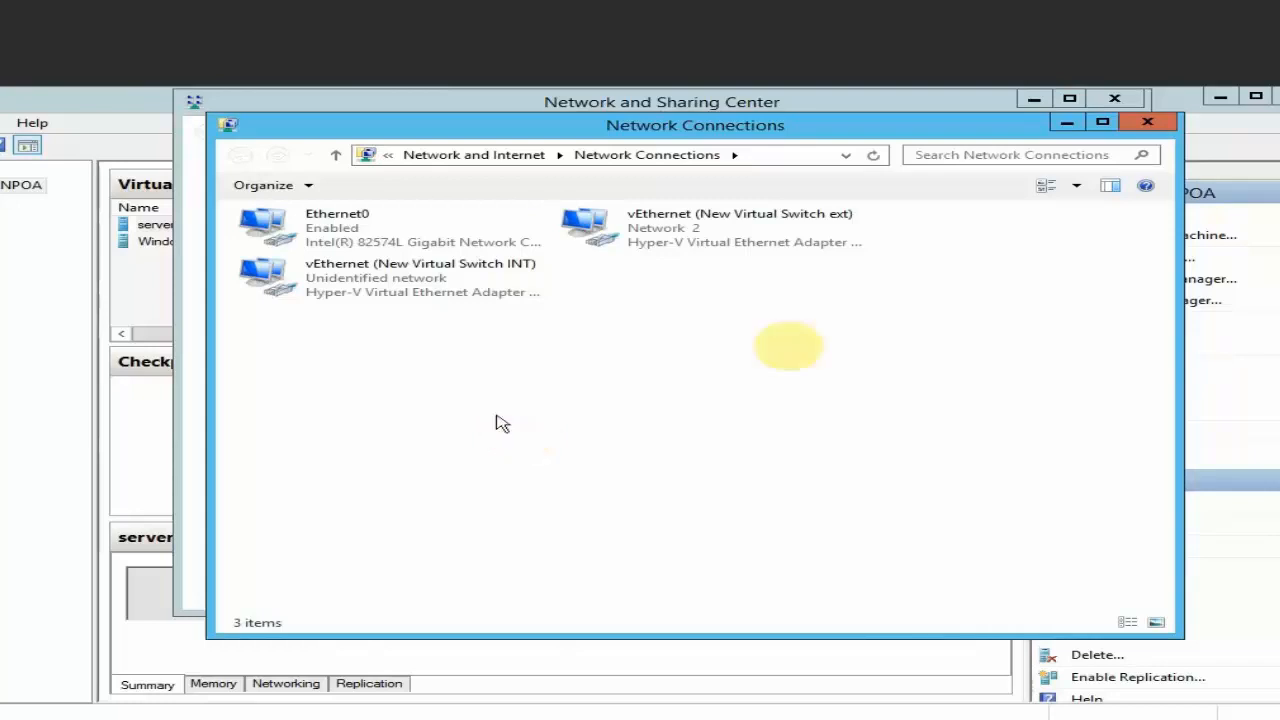
{"action": "left_click", "coordinate": [1147, 122]}
{"action": "left_click", "coordinate": [1114, 98]}
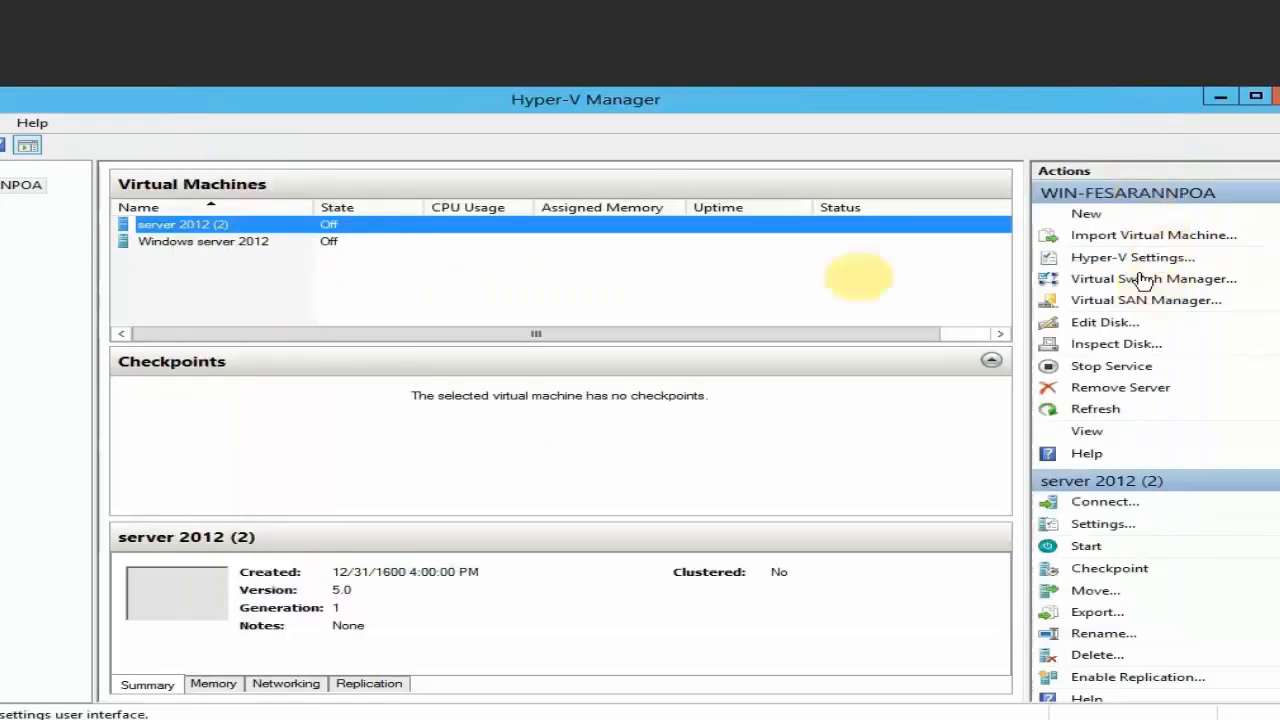
- Connect the network adapter of the server 2012 (2) virtual machine to New Virtual Switch PRI in its settings
{"action": "left_click", "coordinate": [207, 238]}
{"action": "left_click", "coordinate": [216, 227]}
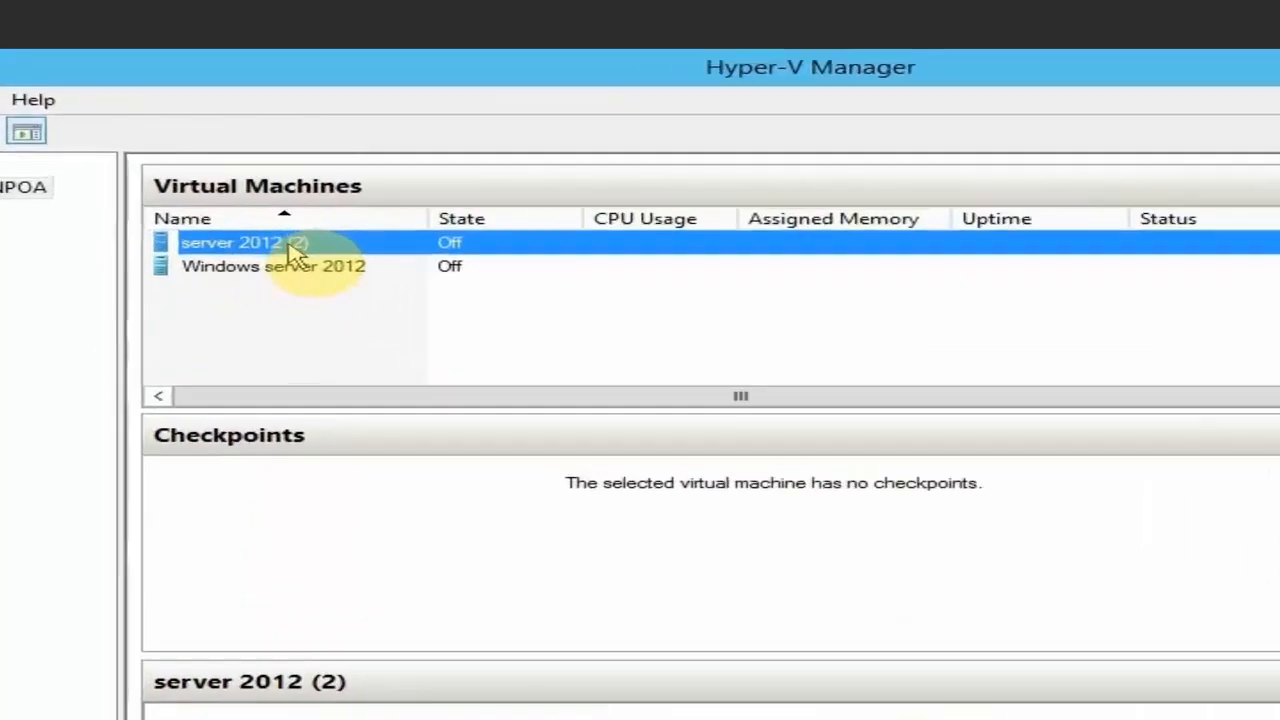
{"action": "right_click", "coordinate": [293, 248]}
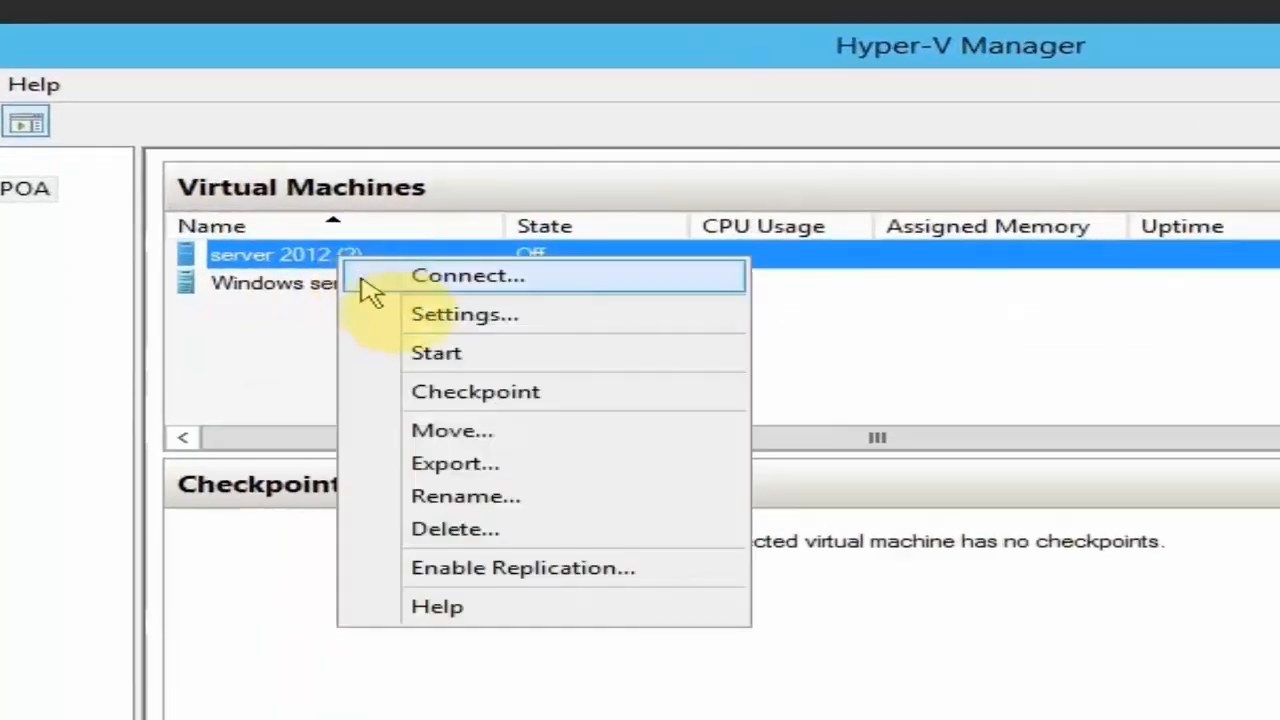
{"action": "left_click", "coordinate": [324, 302]}
{"action": "left_click", "coordinate": [560, 564]}
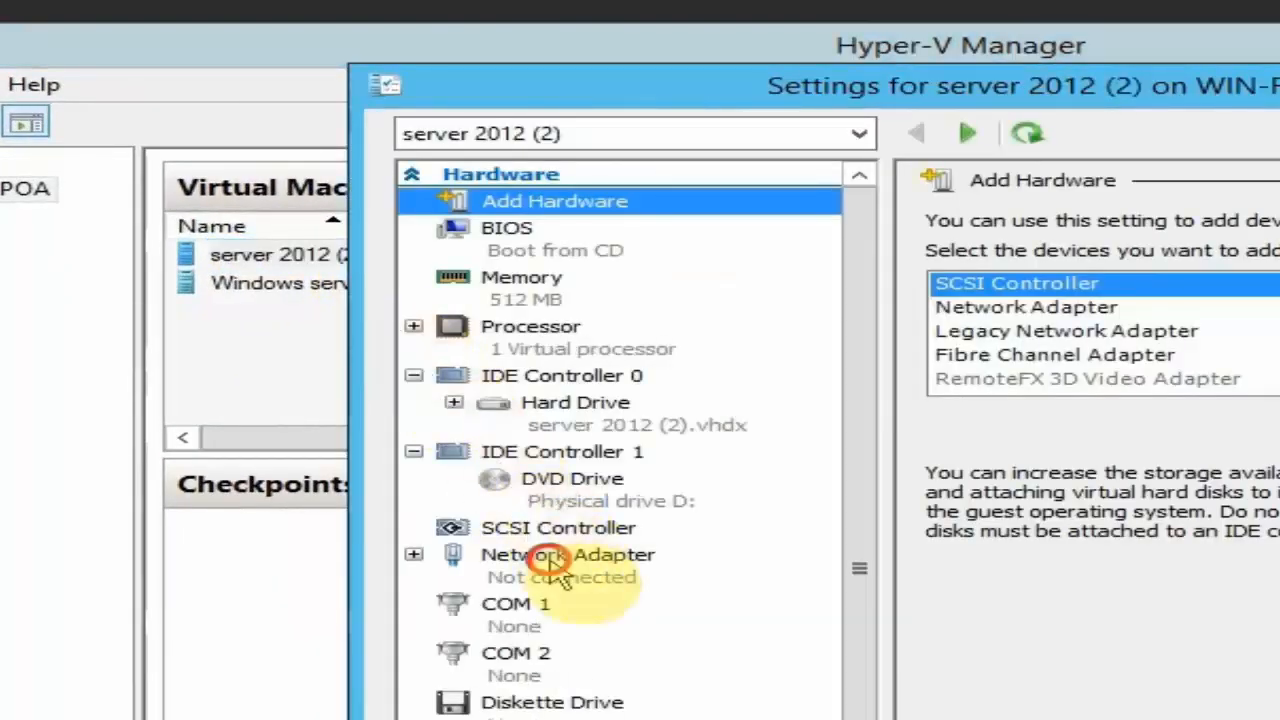
{"action": "left_click", "coordinate": [1059, 277]}
{"action": "left_click", "coordinate": [878, 224]}
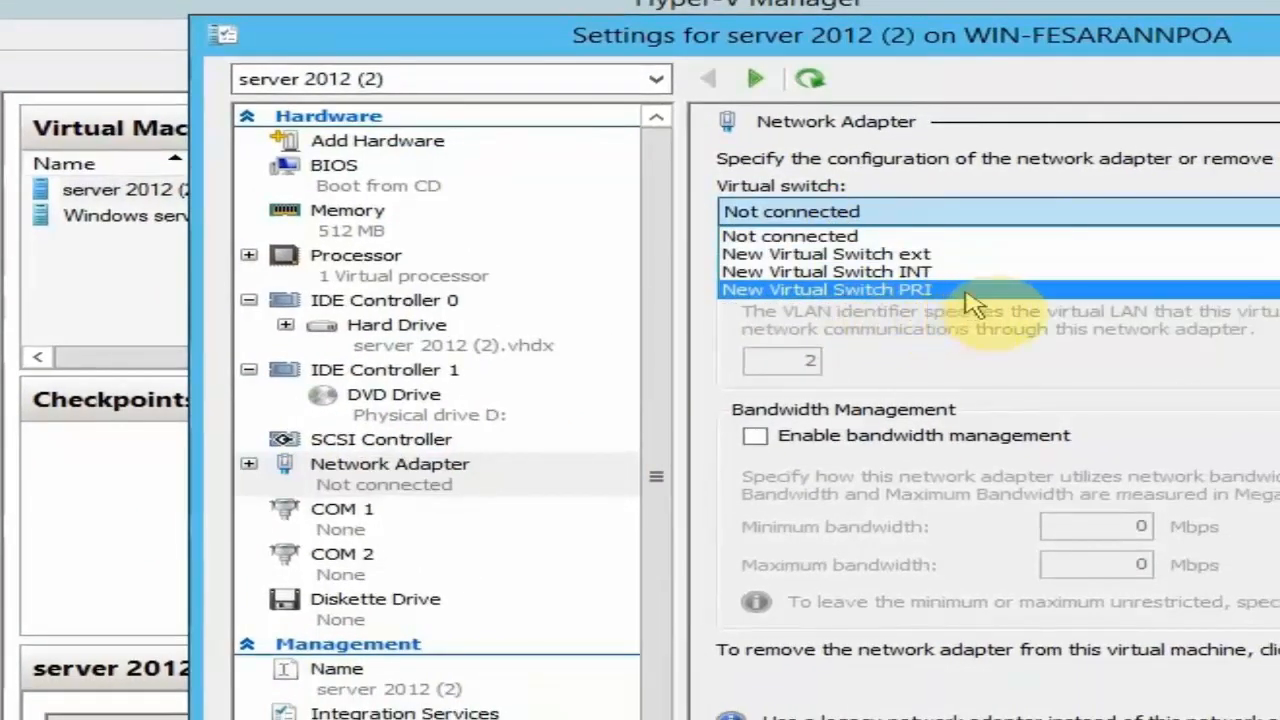
{"action": "left_click", "coordinate": [967, 292]}
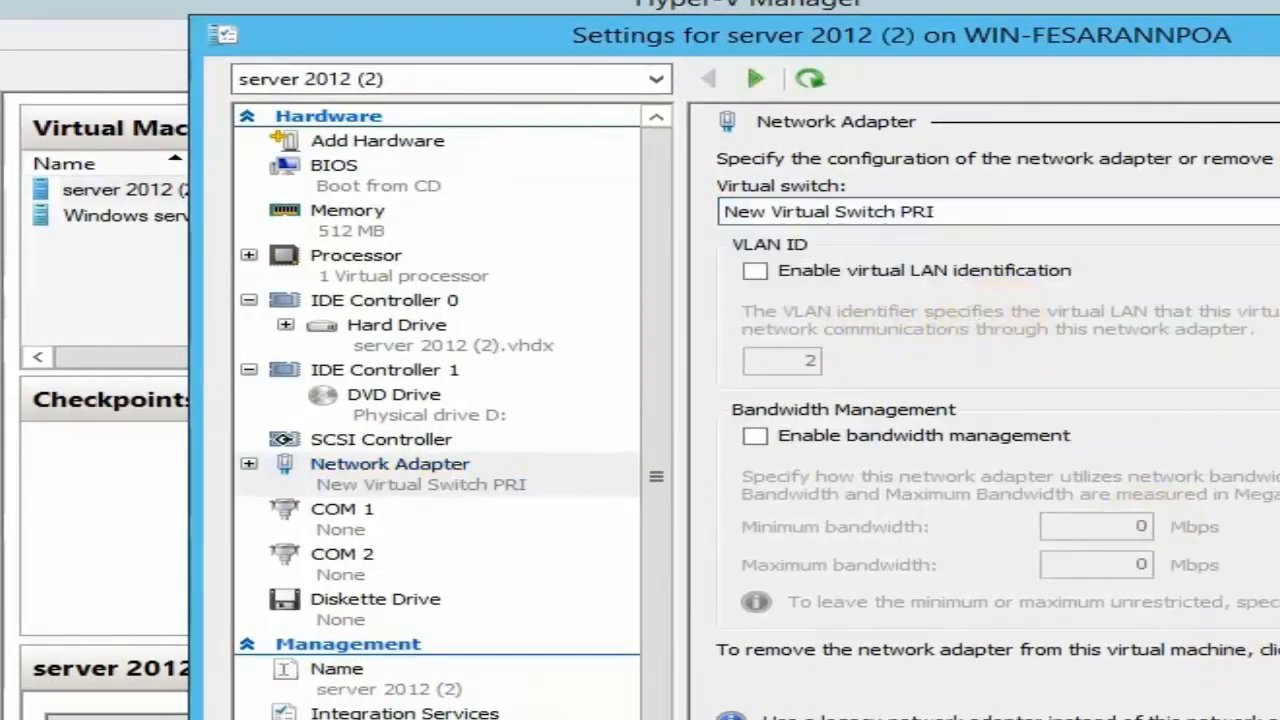
{"action": "left_click", "coordinate": [1240, 716]}
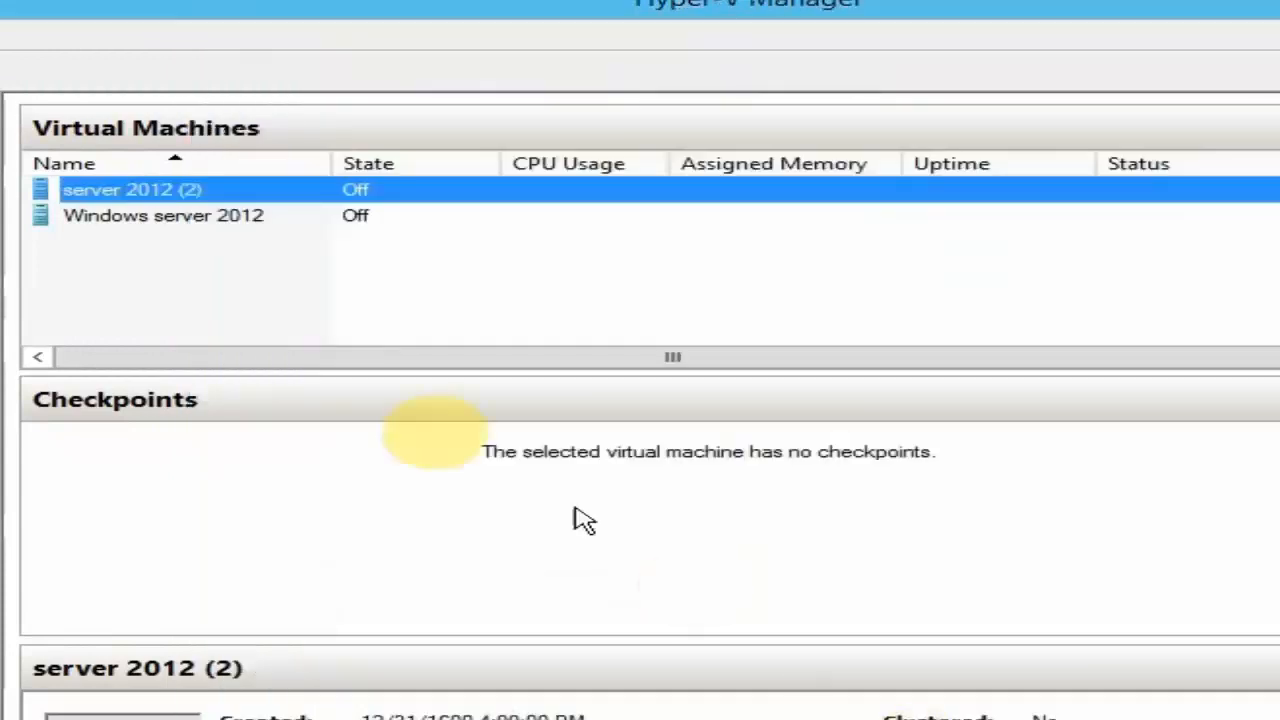
- Switch the network adapter of the Windows server 2012 virtual machine to New Virtual Switch PRI in its settings
{"action": "left_click", "coordinate": [228, 220]}
{"action": "right_click", "coordinate": [229, 222]}
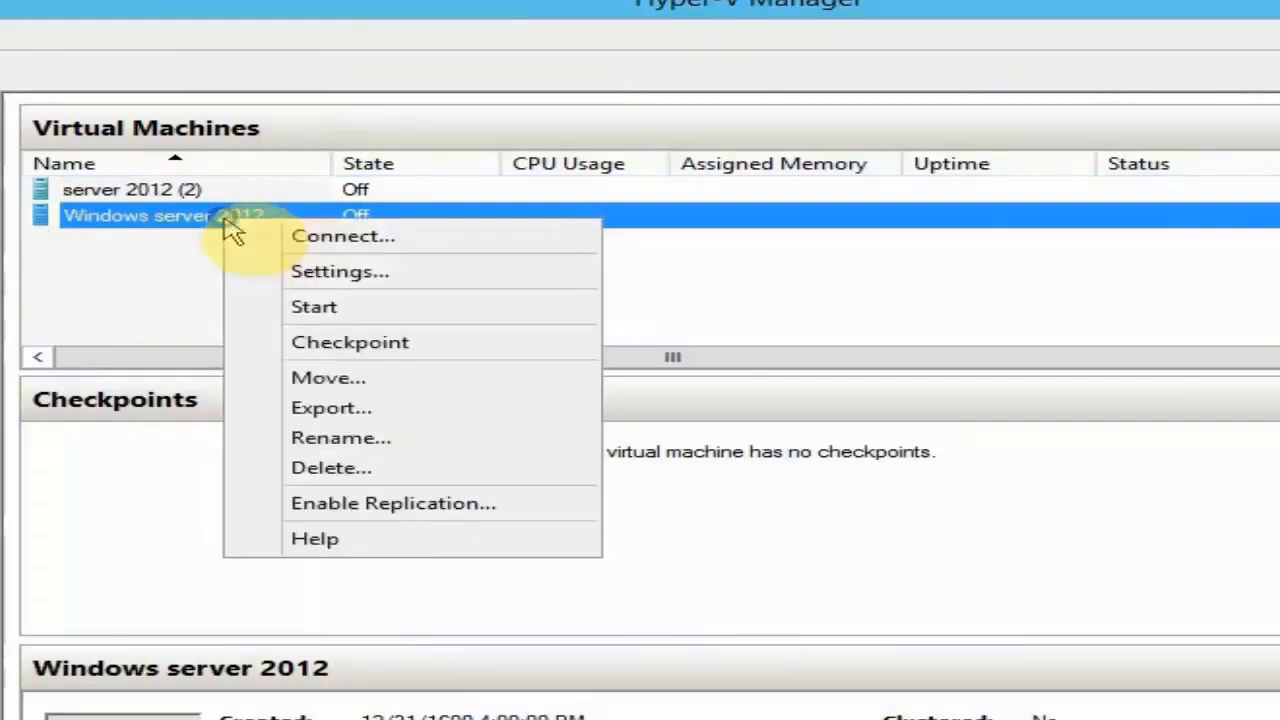
{"action": "left_click", "coordinate": [258, 270]}
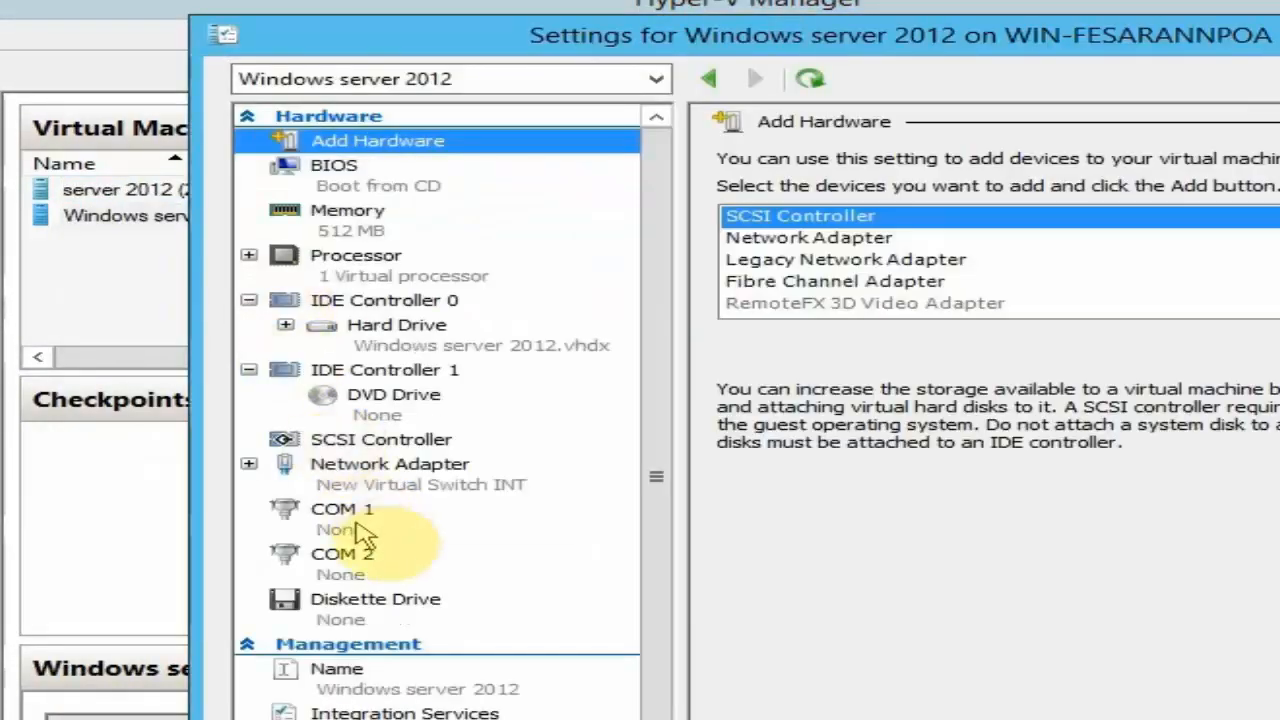
{"action": "left_click", "coordinate": [366, 485]}
{"action": "left_click", "coordinate": [820, 211]}
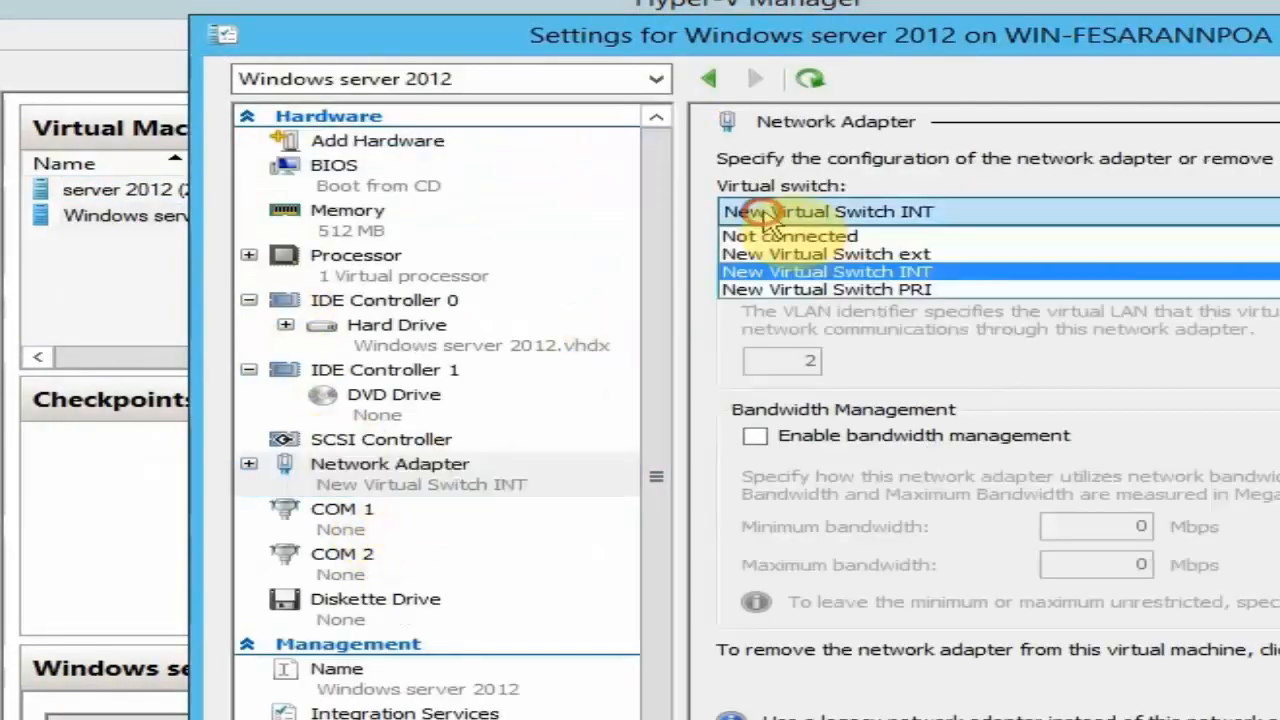
{"action": "left_click", "coordinate": [766, 289]}
{"action": "left_click", "coordinate": [1279, 719]}
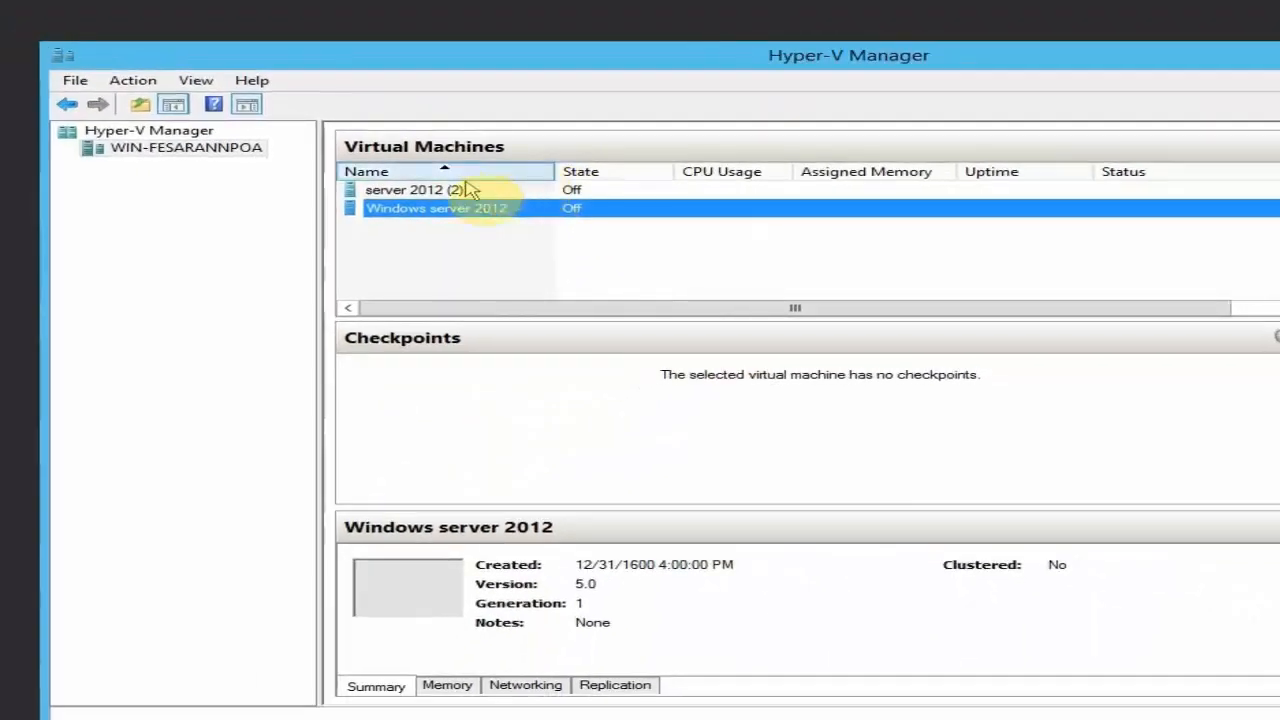
- Open a connection window for the server 2012 (2) virtual machine, move it aside, and start the machine
{"action": "right_click", "coordinate": [470, 190]}
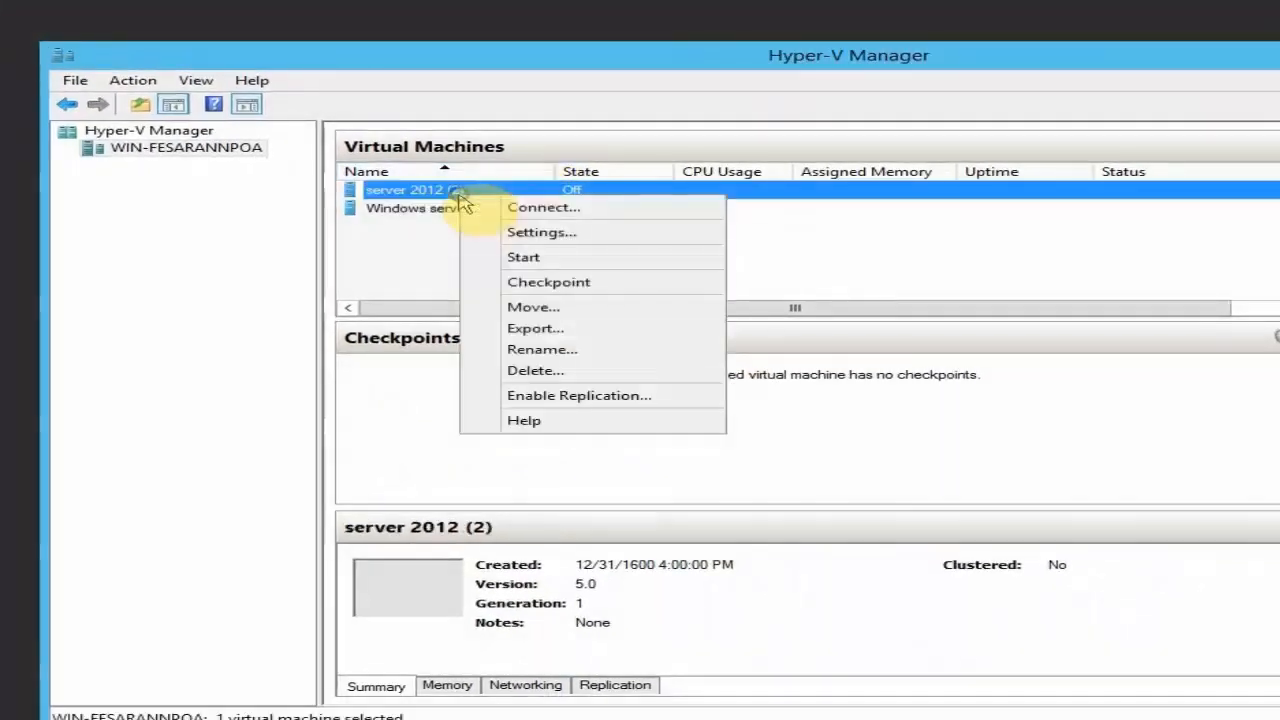
{"action": "left_click", "coordinate": [478, 207]}
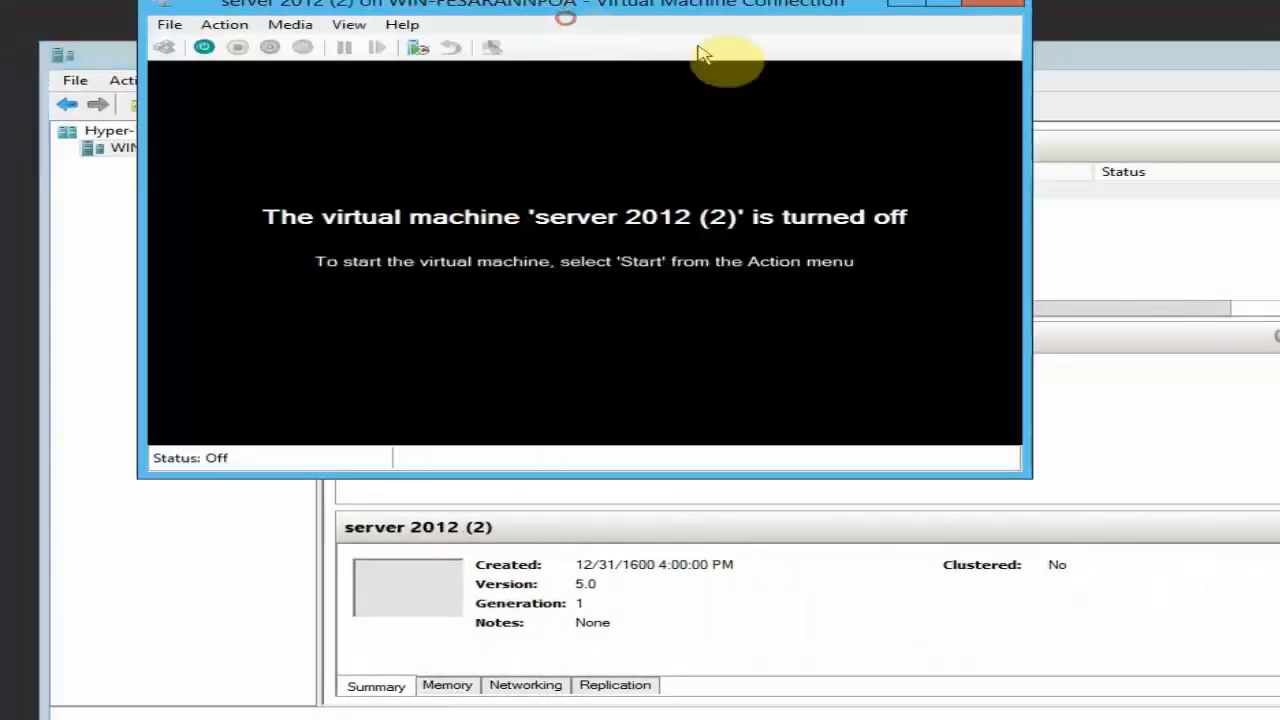
{"action": "left_click_drag", "start_coordinate": [700, 8], "coordinate": [1279, 214]}
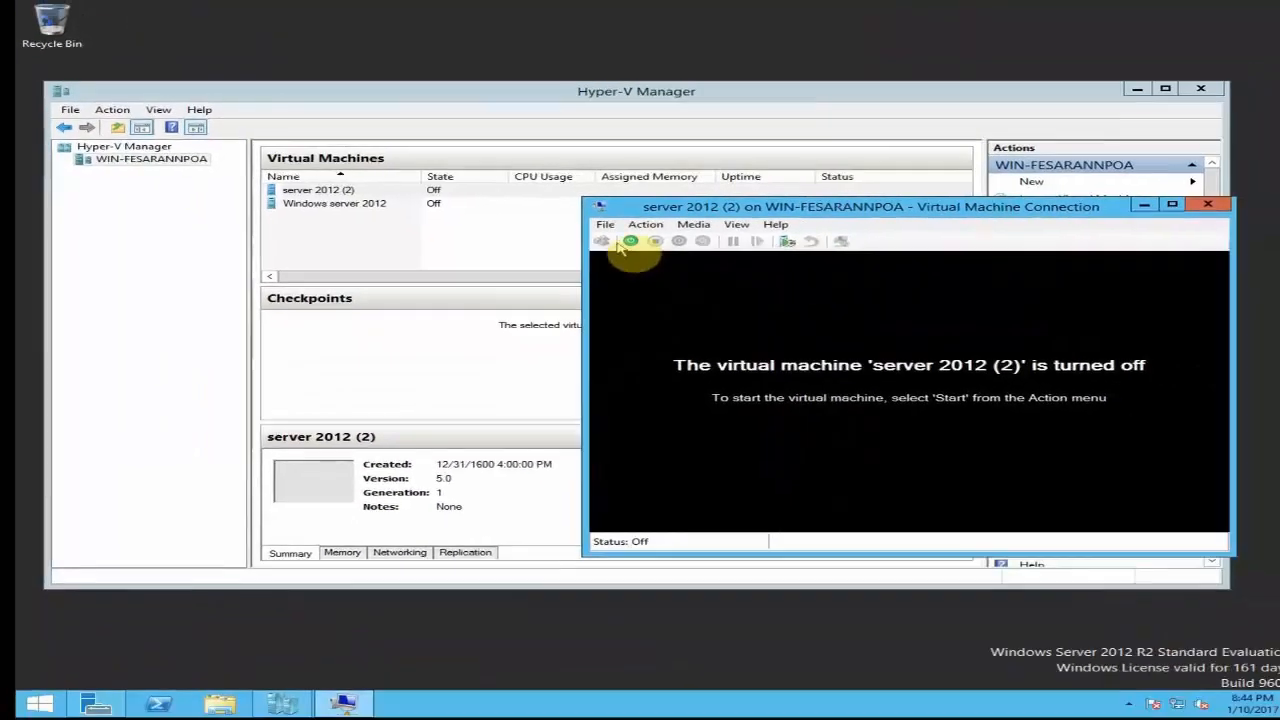
{"action": "left_click", "coordinate": [630, 241]}
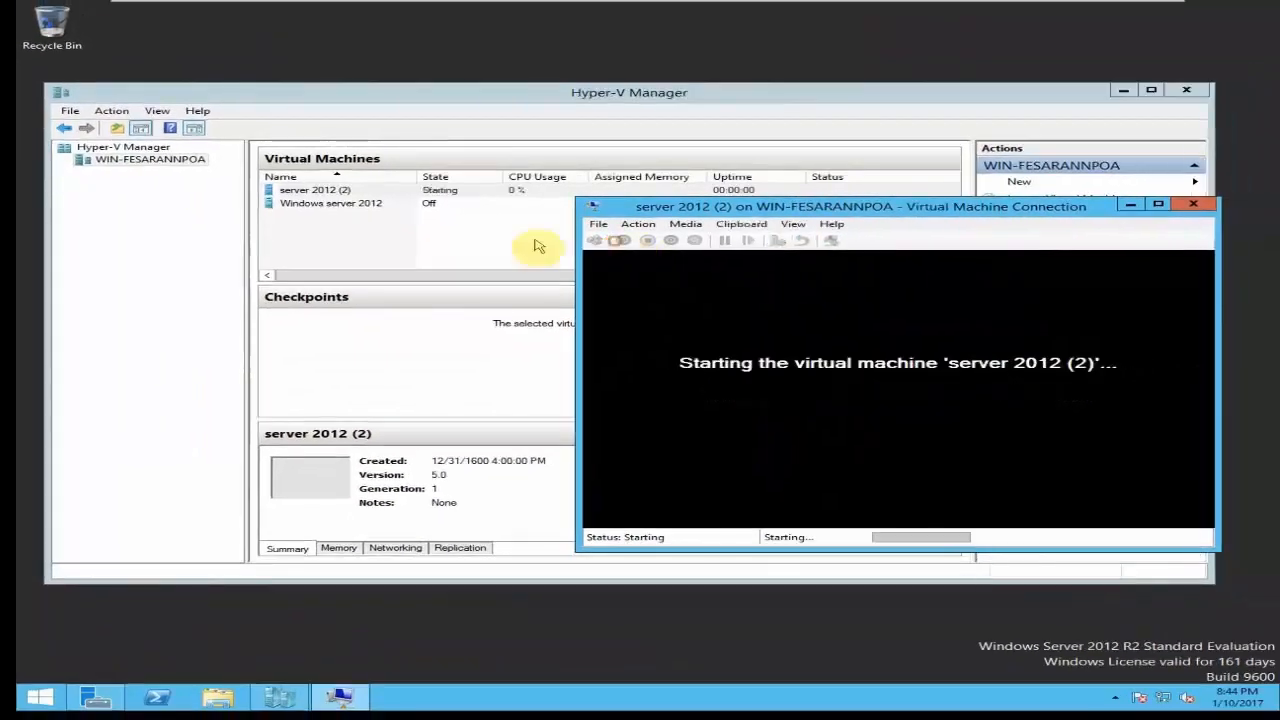
- Open a connection window for the Windows server 2012 virtual machine and start the machine
{"action": "left_click", "coordinate": [531, 243]}
{"action": "left_click", "coordinate": [368, 205]}
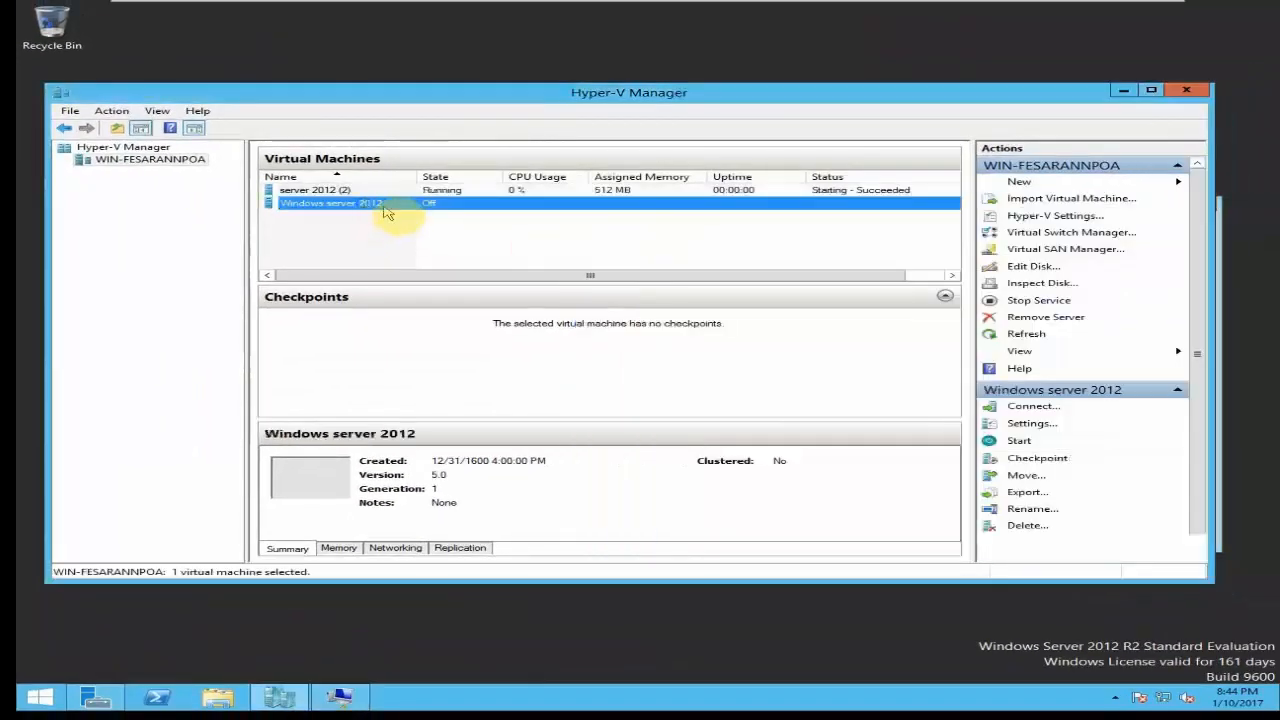
{"action": "right_click", "coordinate": [387, 211]}
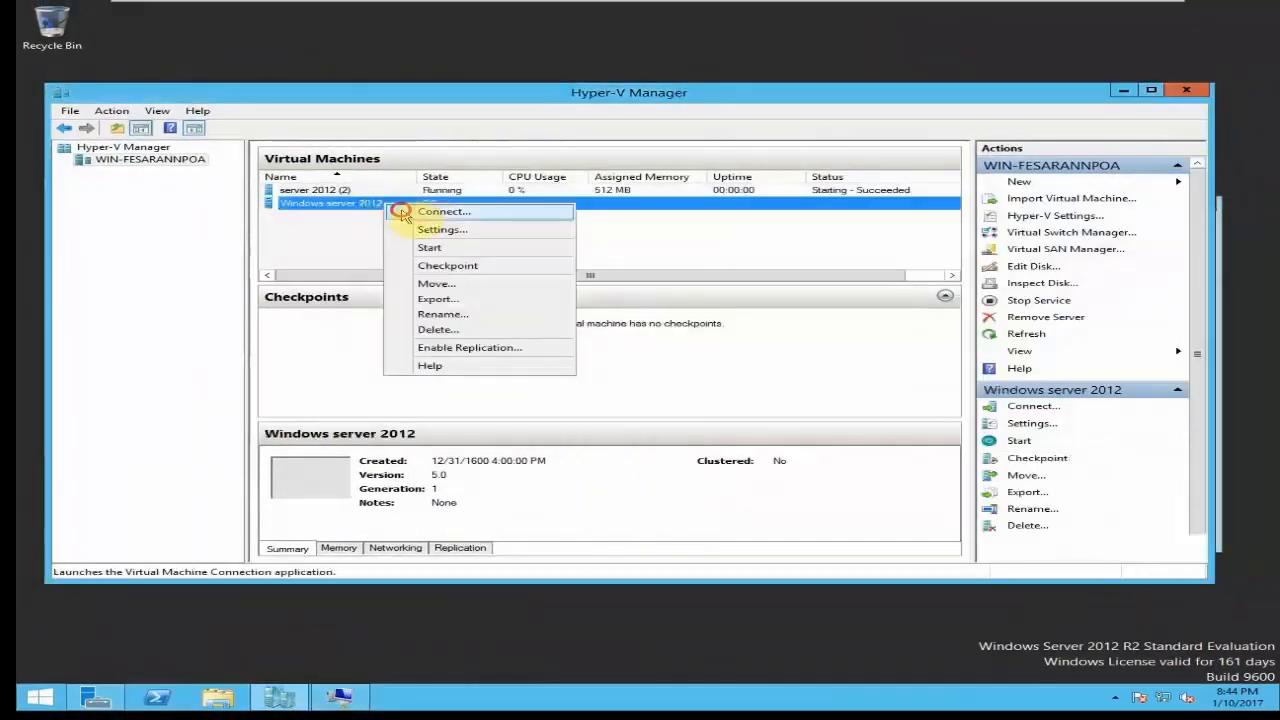
{"action": "left_click", "coordinate": [415, 220]}
{"action": "left_click", "coordinate": [163, 87]}
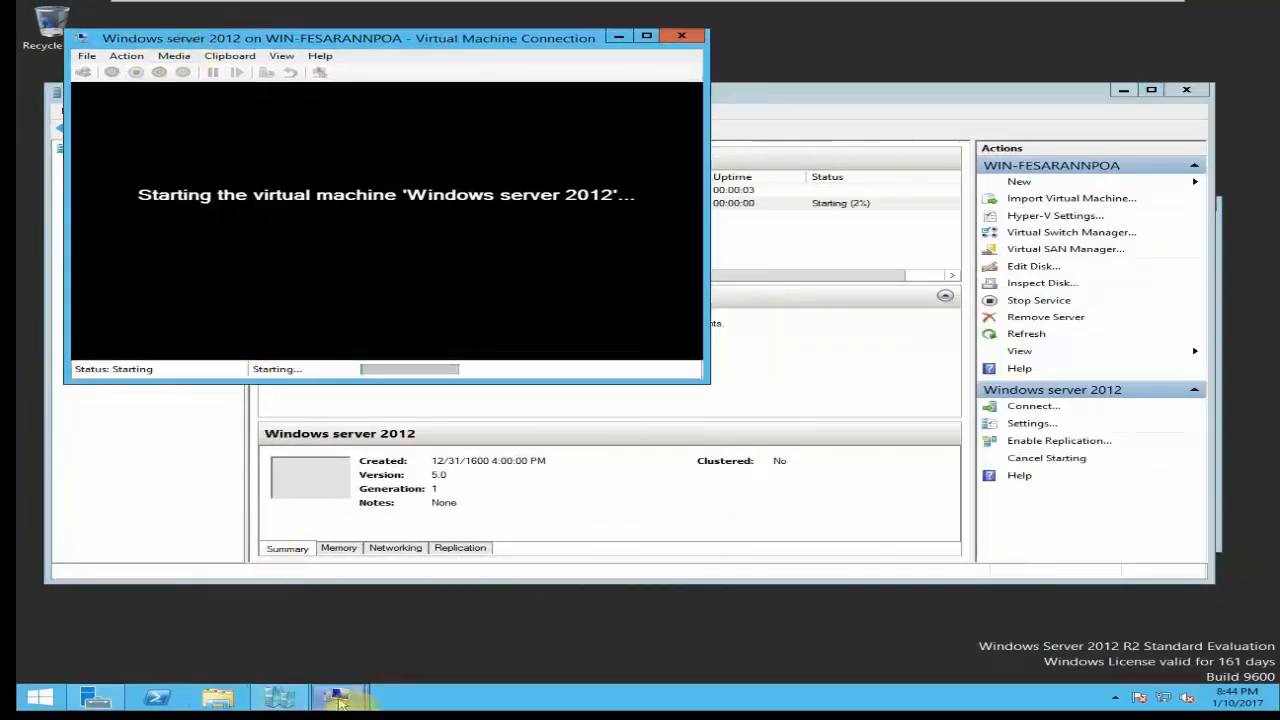
- Bring up both virtual machine connection windows and arrange them so that each can be reached
{"action": "left_click", "coordinate": [297, 634]}
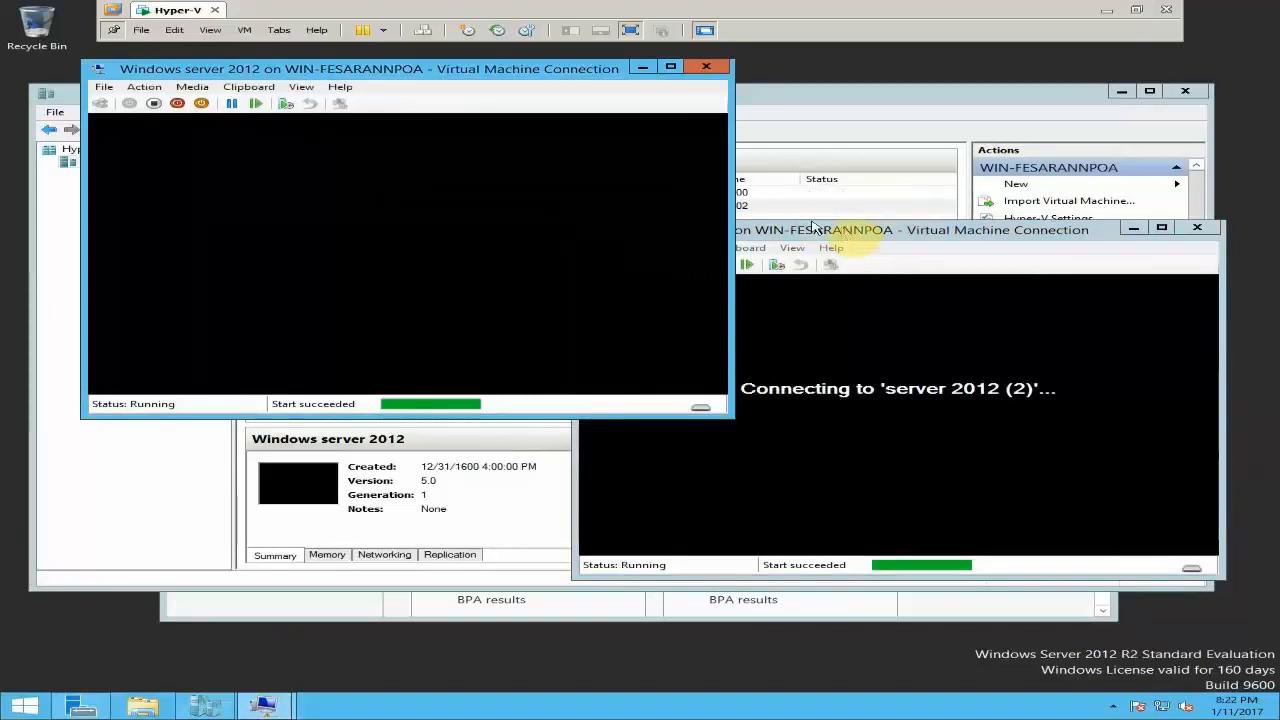
{"action": "left_click_drag", "start_coordinate": [297, 62], "coordinate": [246, 50]}
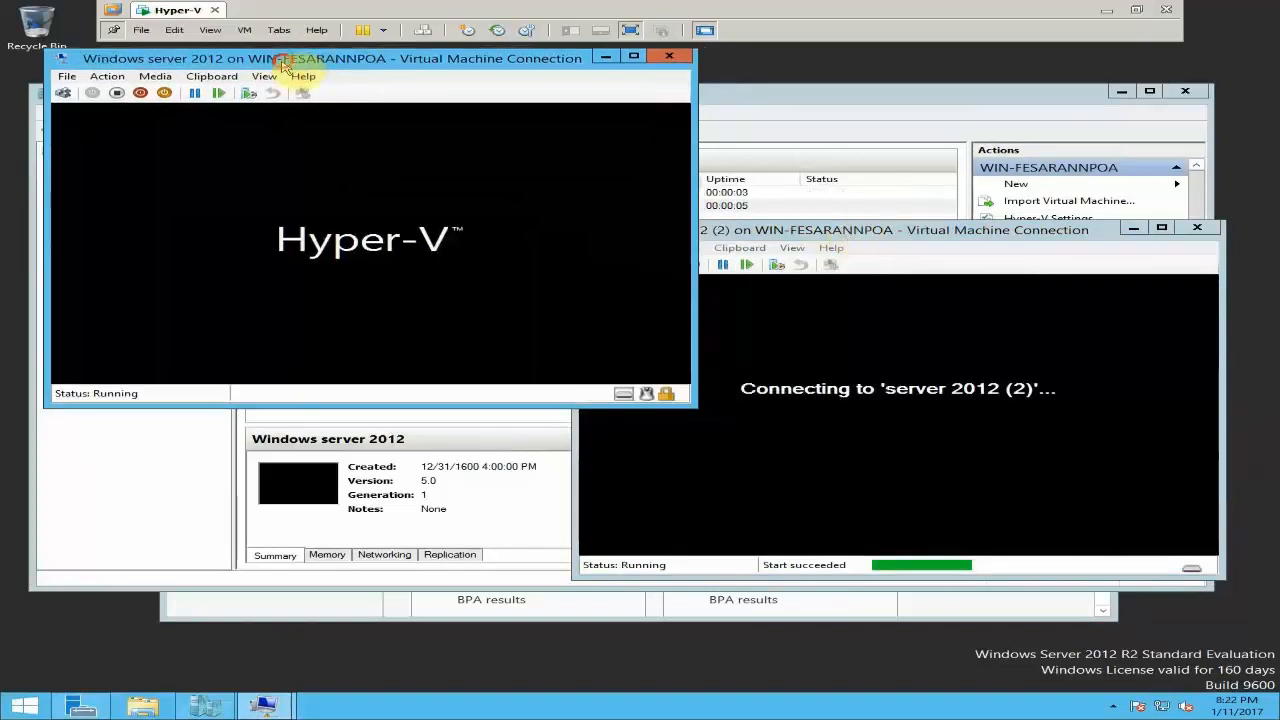
{"action": "left_click_drag", "start_coordinate": [818, 231], "coordinate": [830, 270]}
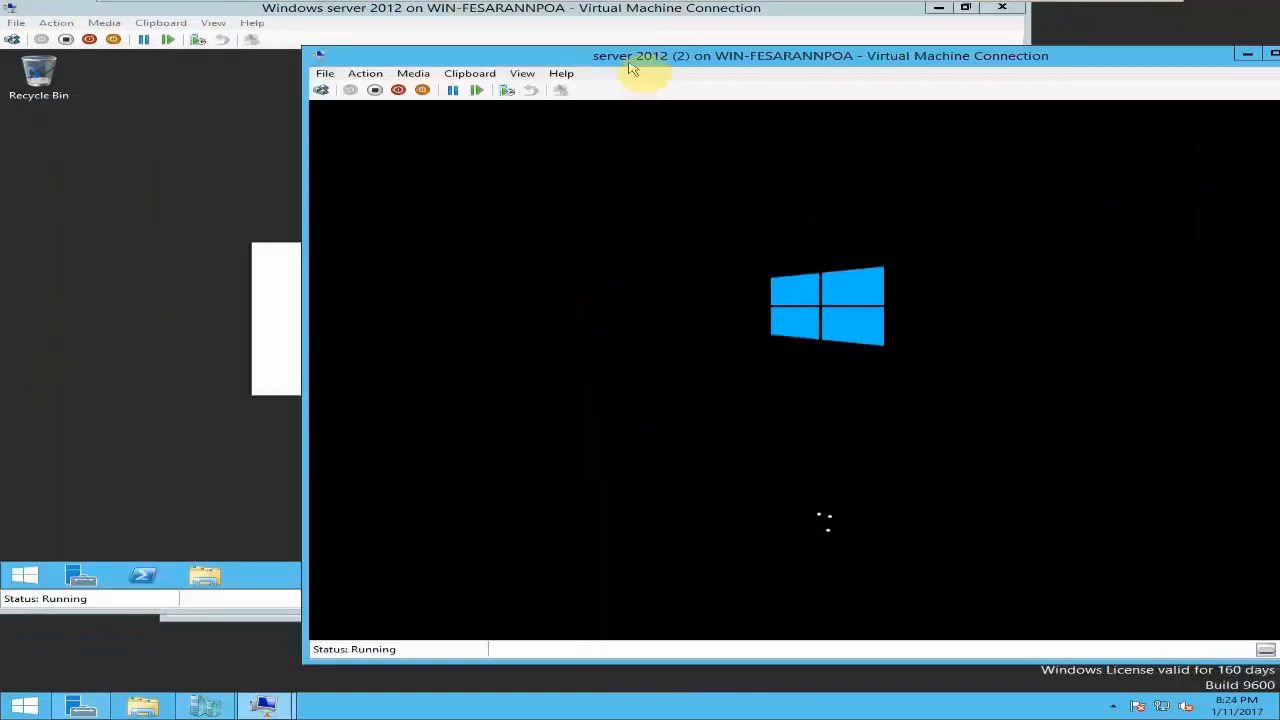
- Check the Windows server 2012 guest, and sign in to server 2012 (2) as Administrator with the account password
{"action": "left_click", "coordinate": [114, 104]}
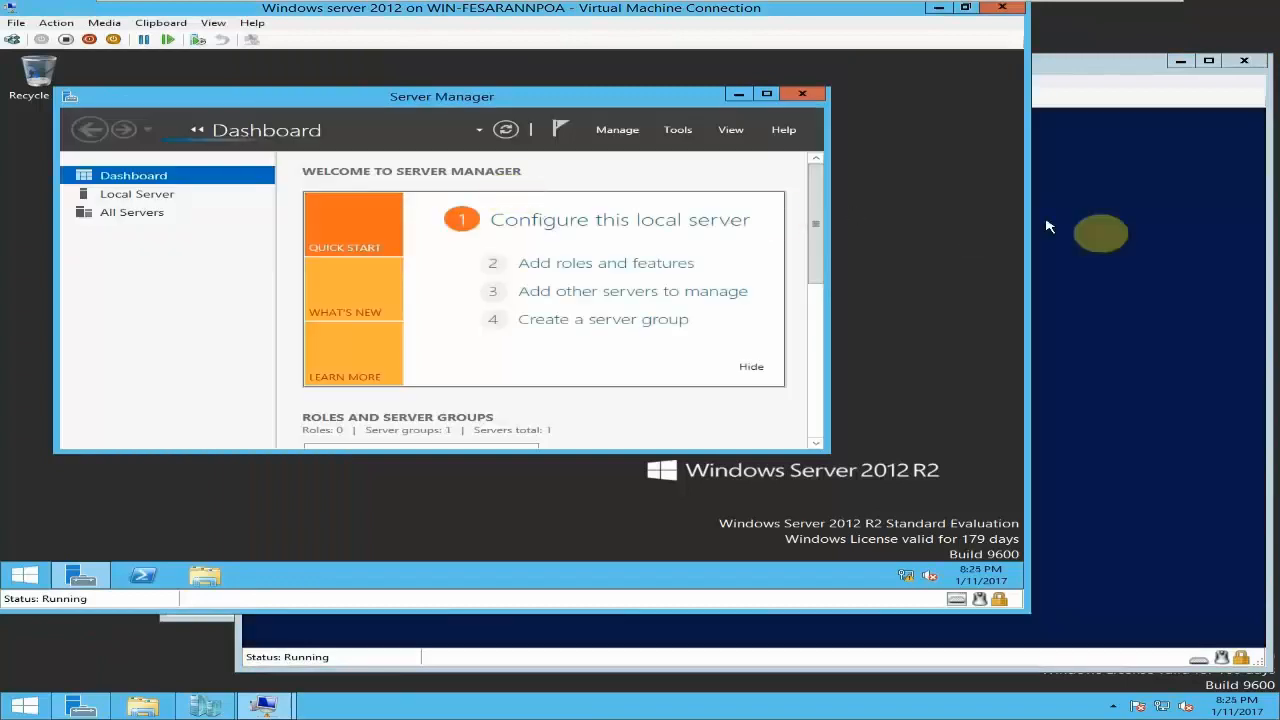
{"action": "left_click", "coordinate": [1135, 233]}
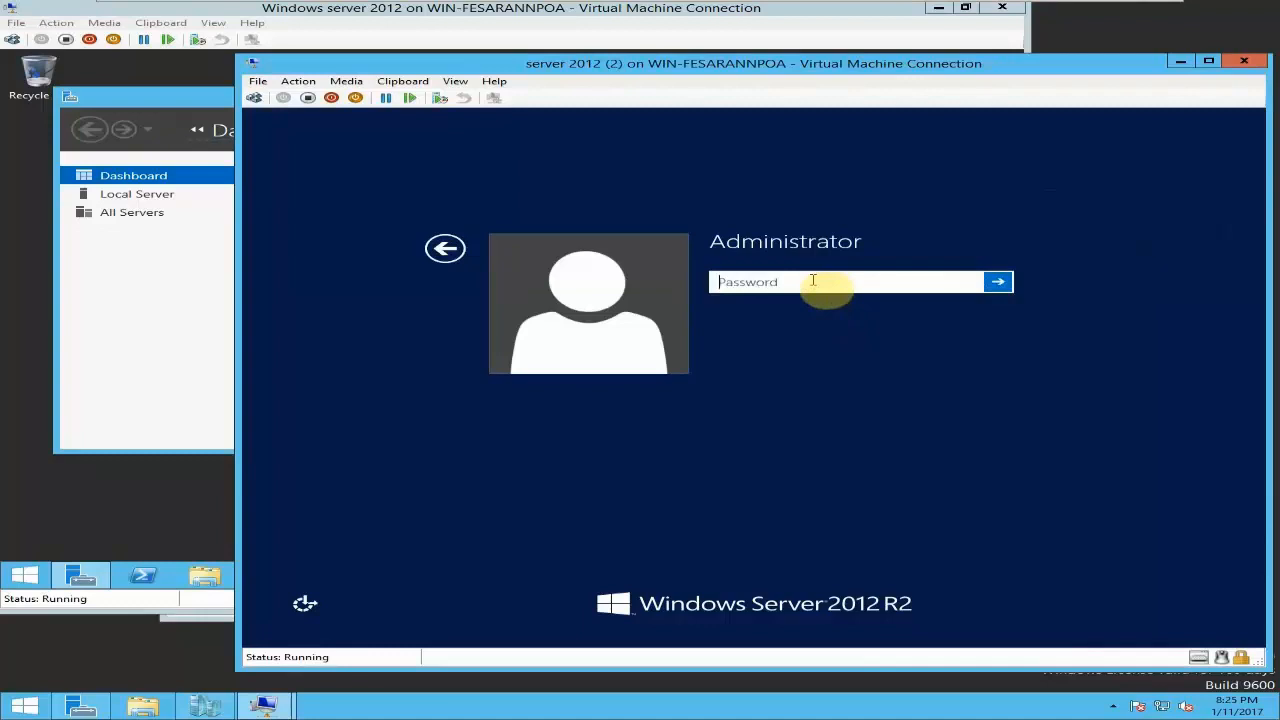
{"action": "key", "text": "Return"}
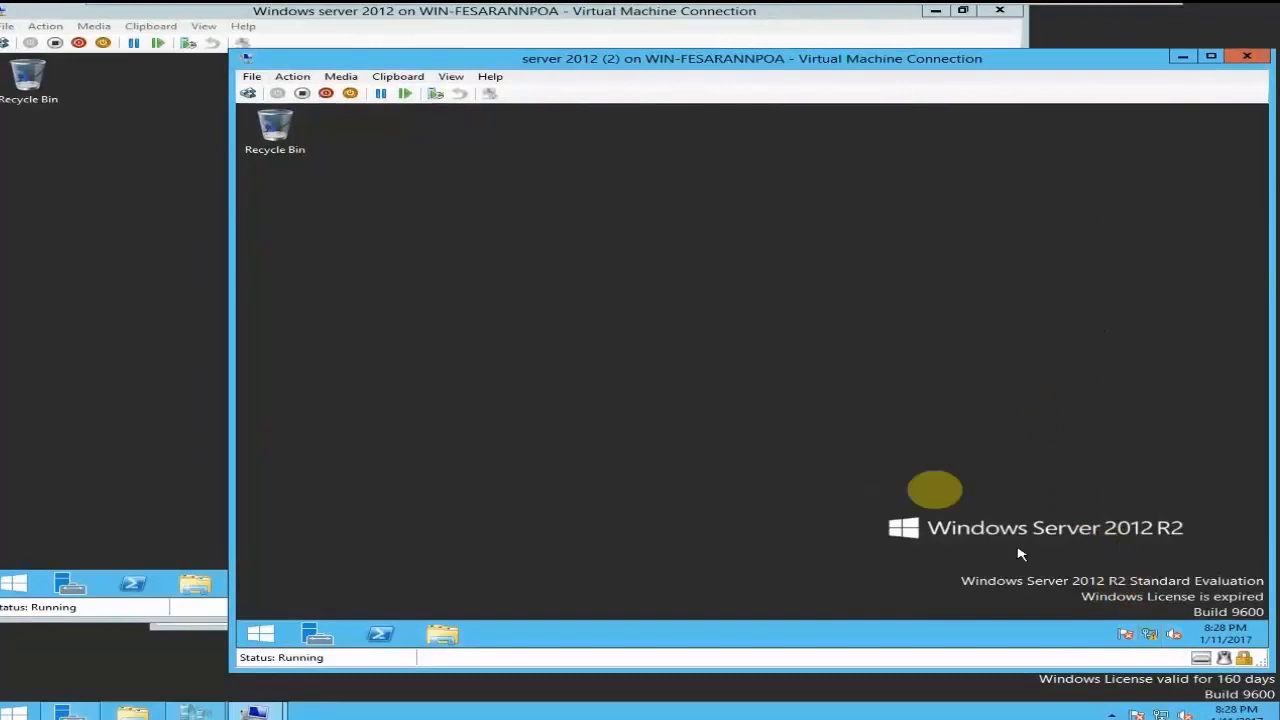
- Check the Ethernet adapter's IPv4 address in the connection details on the server 2012 (2) guest, and close the details and status windows
{"action": "right_click", "coordinate": [1153, 638]}
{"action": "left_click", "coordinate": [1155, 626]}
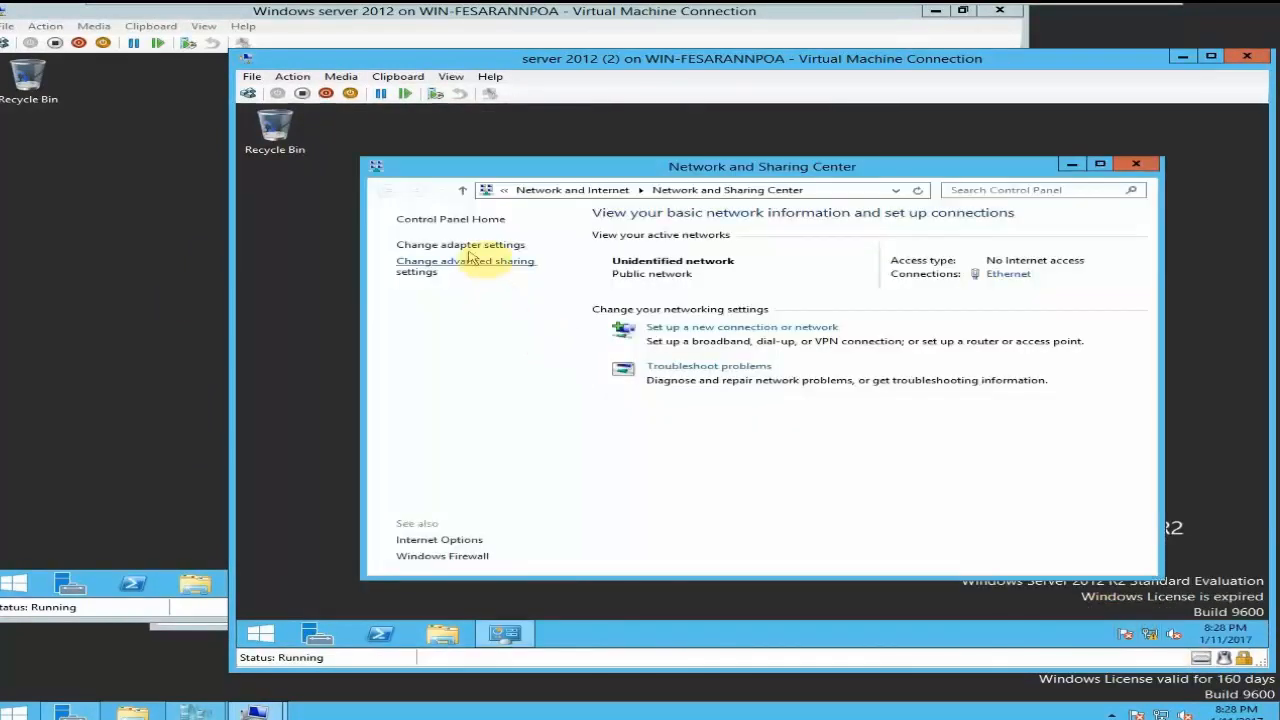
{"action": "left_click", "coordinate": [471, 250]}
{"action": "left_click", "coordinate": [497, 276]}
{"action": "right_click", "coordinate": [500, 280]}
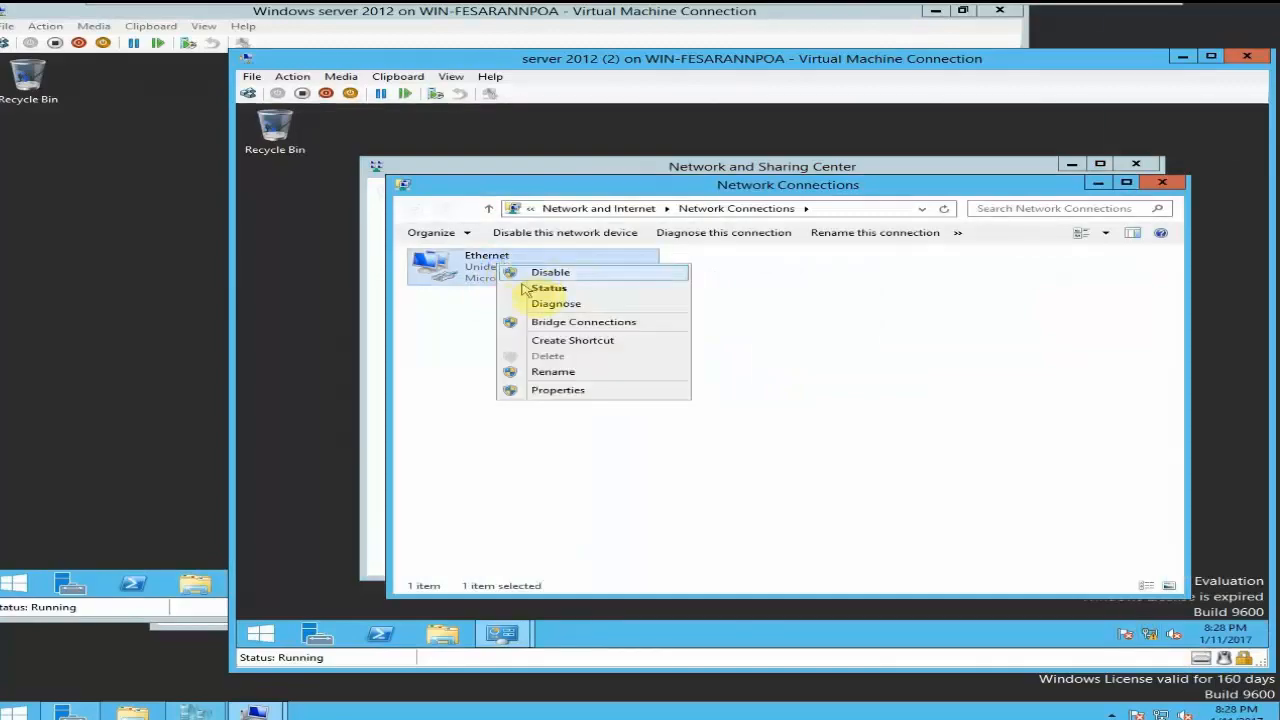
{"action": "left_click", "coordinate": [523, 289]}
{"action": "left_click", "coordinate": [634, 357]}
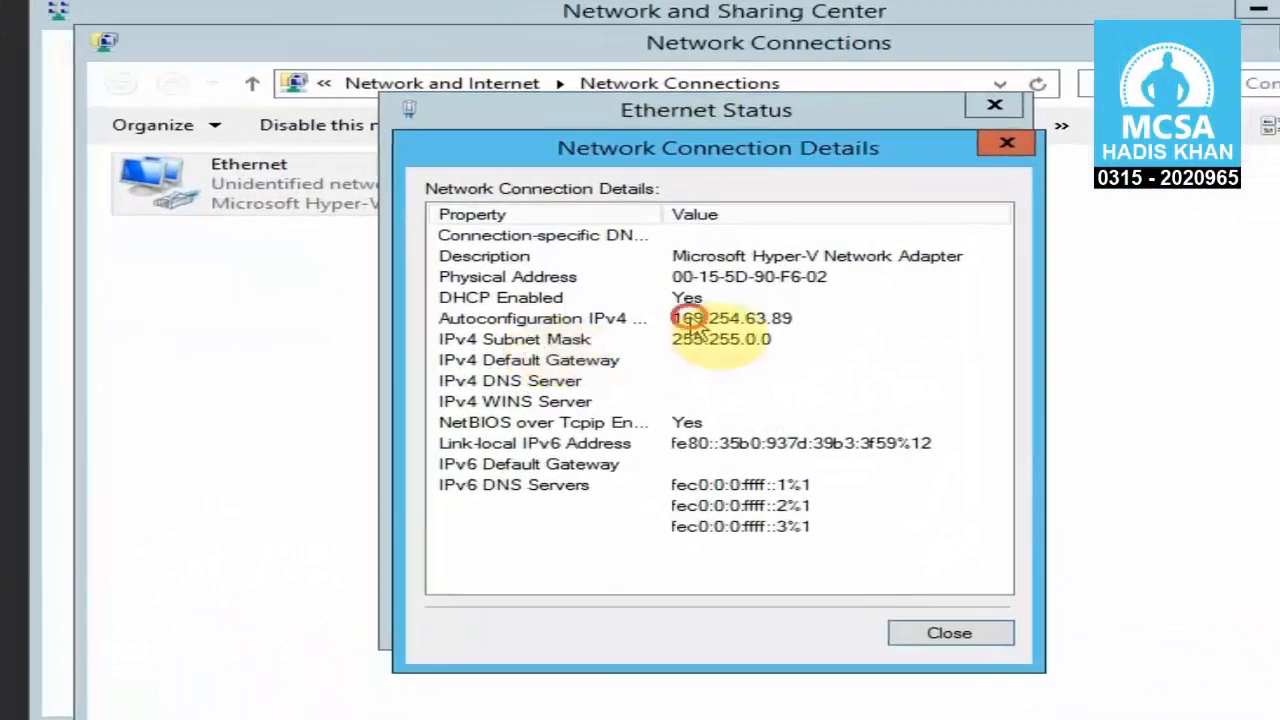
{"action": "left_click", "coordinate": [730, 326]}
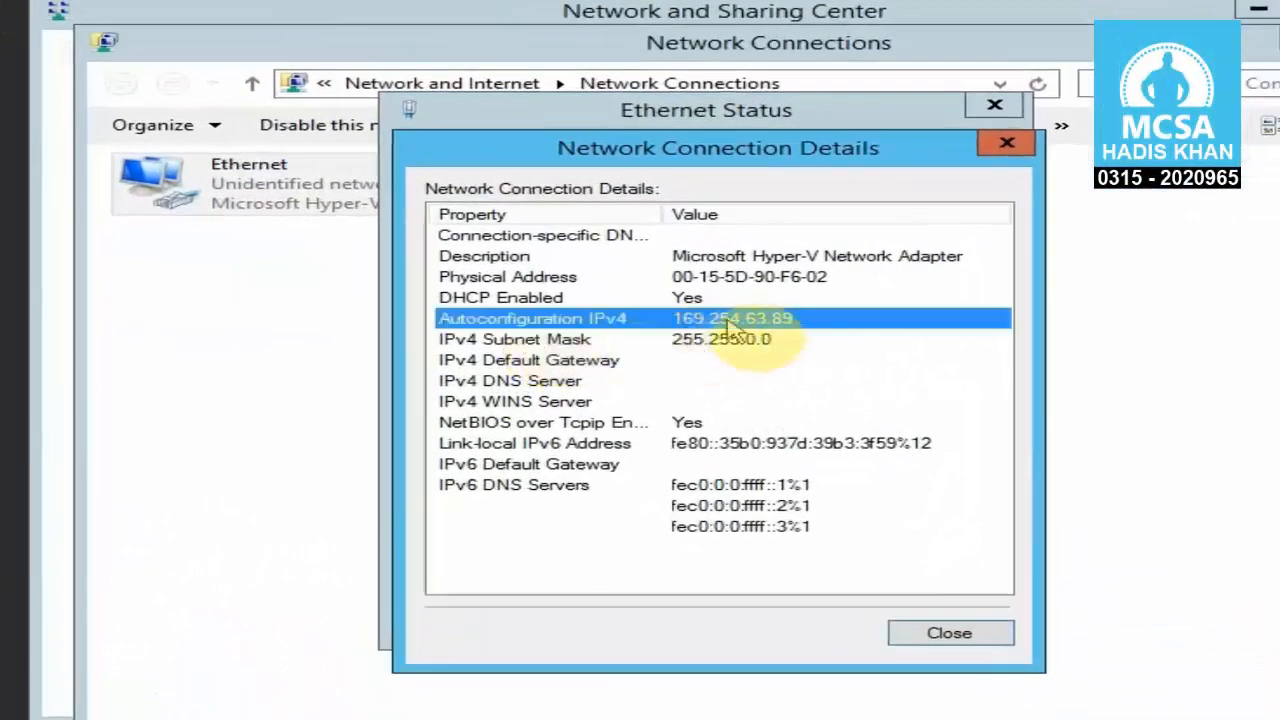
{"action": "left_click", "coordinate": [1005, 143]}
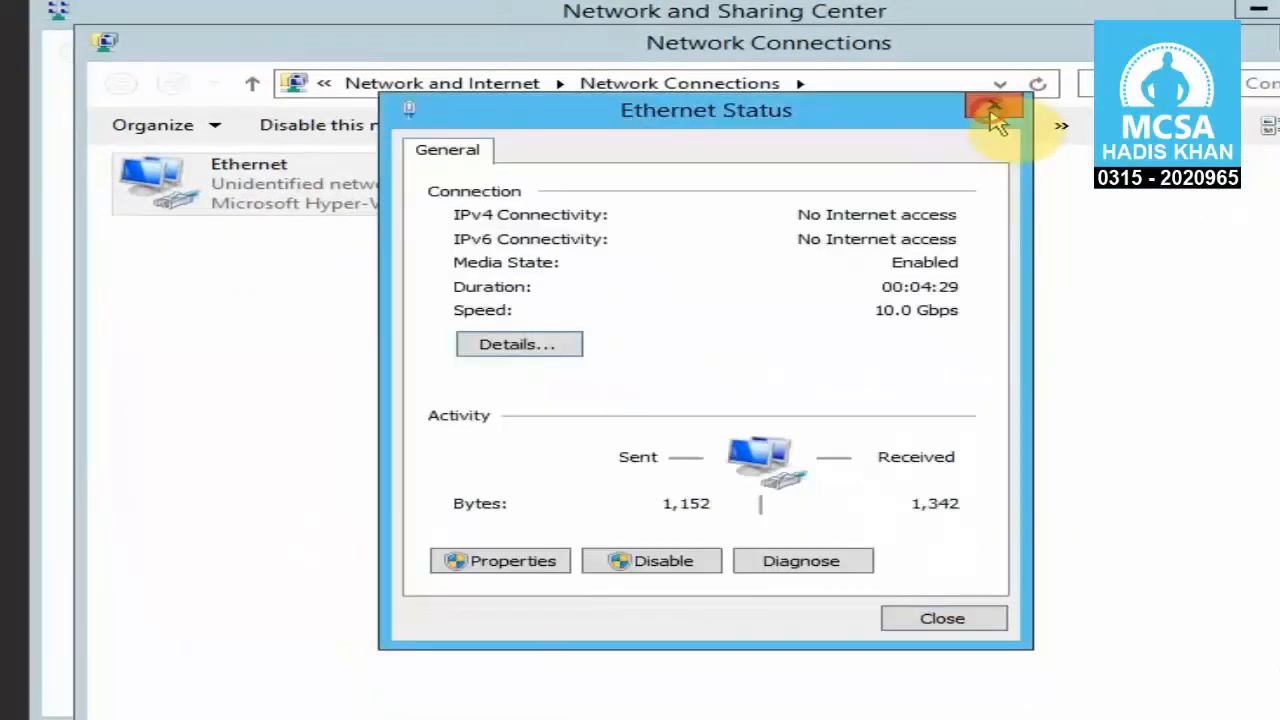
{"action": "left_click", "coordinate": [995, 106]}
- Give the server 2012 (2) guest's Ethernet adapter the static IPv4 address 10.0.0.10 with subnet mask 255.0.0.0, and close the network windows
{"action": "right_click", "coordinate": [395, 193]}
{"action": "left_click", "coordinate": [523, 405]}
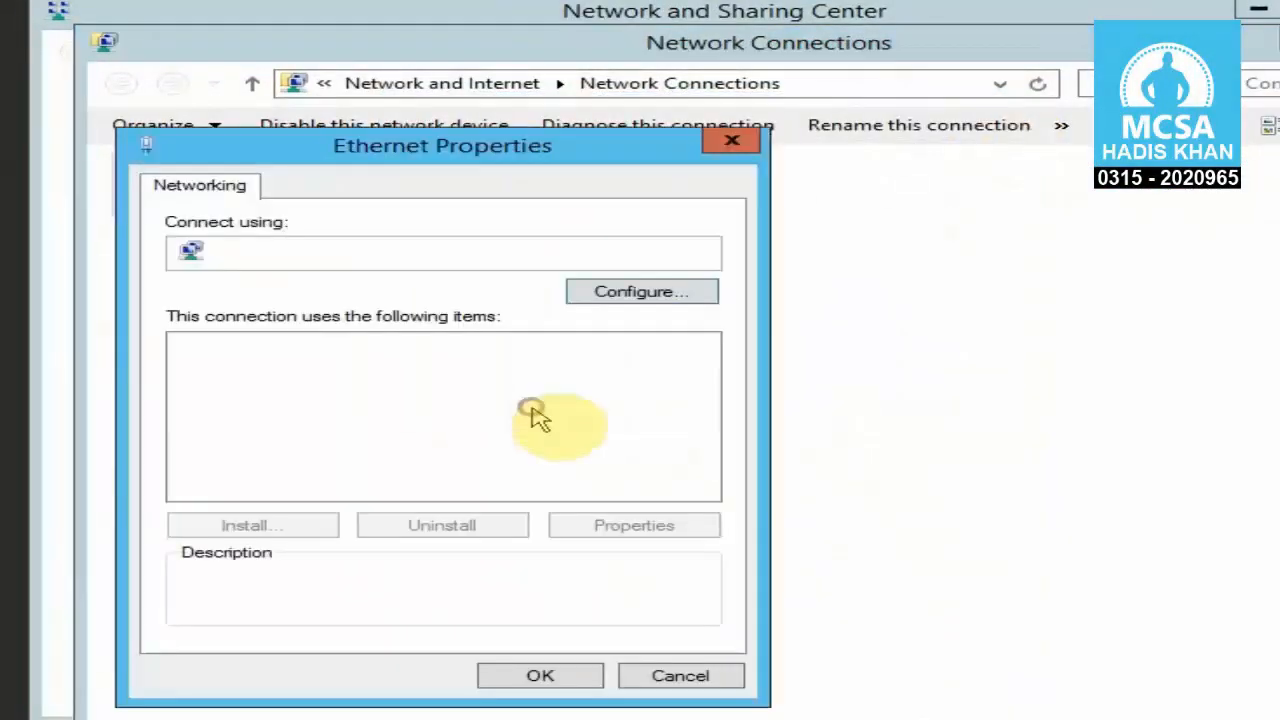
{"action": "double_click", "coordinate": [528, 490]}
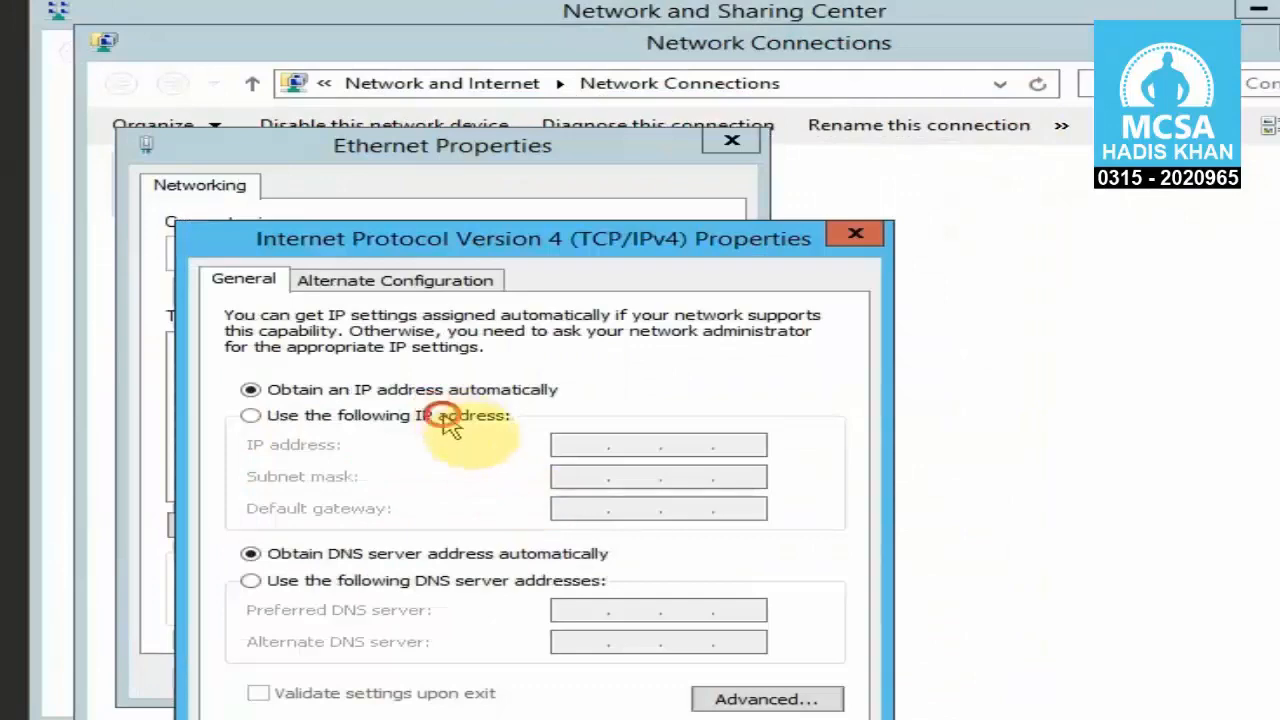
{"action": "left_click", "coordinate": [471, 416]}
{"action": "left_click", "coordinate": [595, 453]}
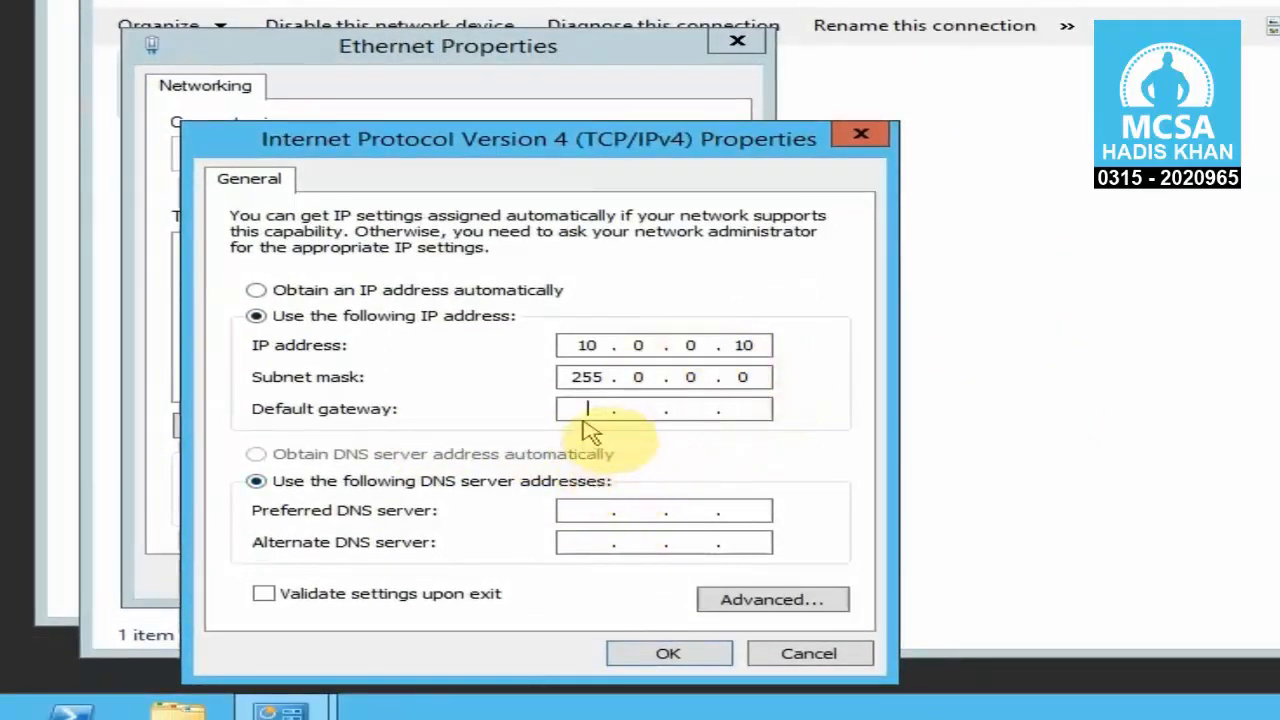
{"action": "left_click", "coordinate": [575, 514]}
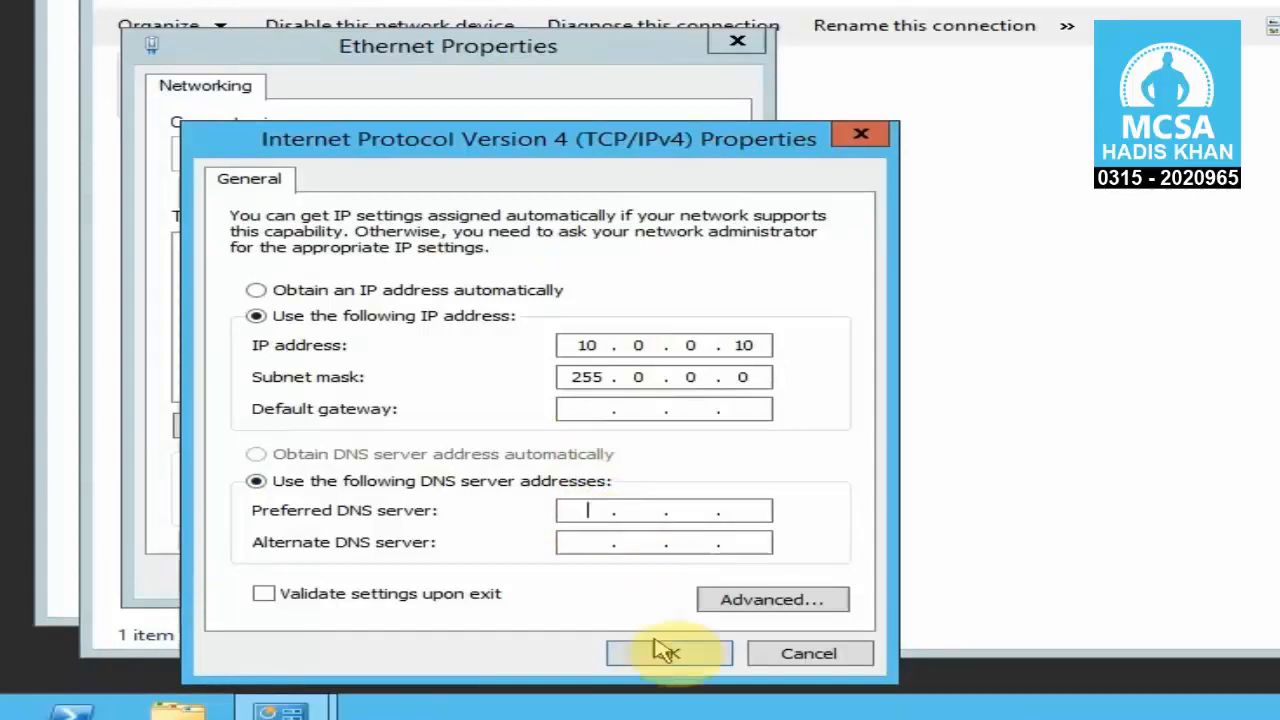
{"action": "left_click", "coordinate": [668, 655]}
{"action": "left_click", "coordinate": [571, 578]}
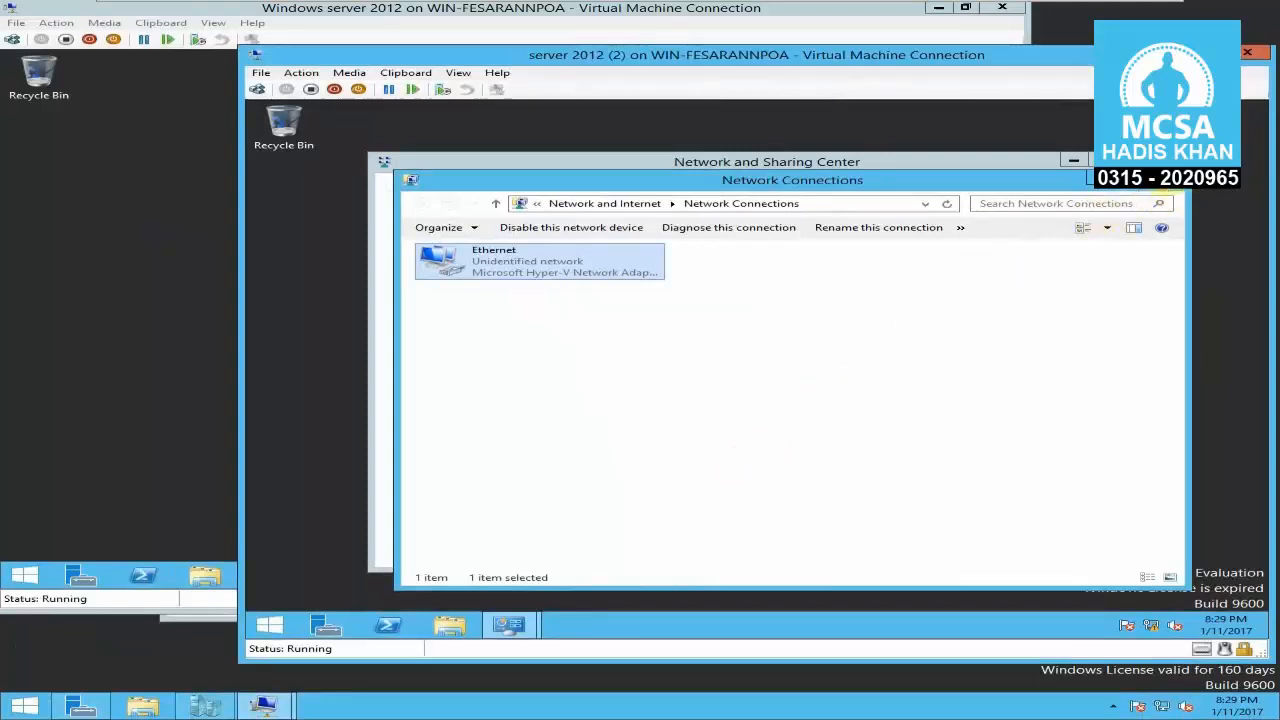
{"action": "left_click", "coordinate": [1163, 178]}
{"action": "left_click", "coordinate": [1138, 160]}
- Give the Windows server 2012 guest's Ethernet adapter the static IPv4 address 10.0.0.20, and close the network windows
{"action": "left_click", "coordinate": [158, 222]}
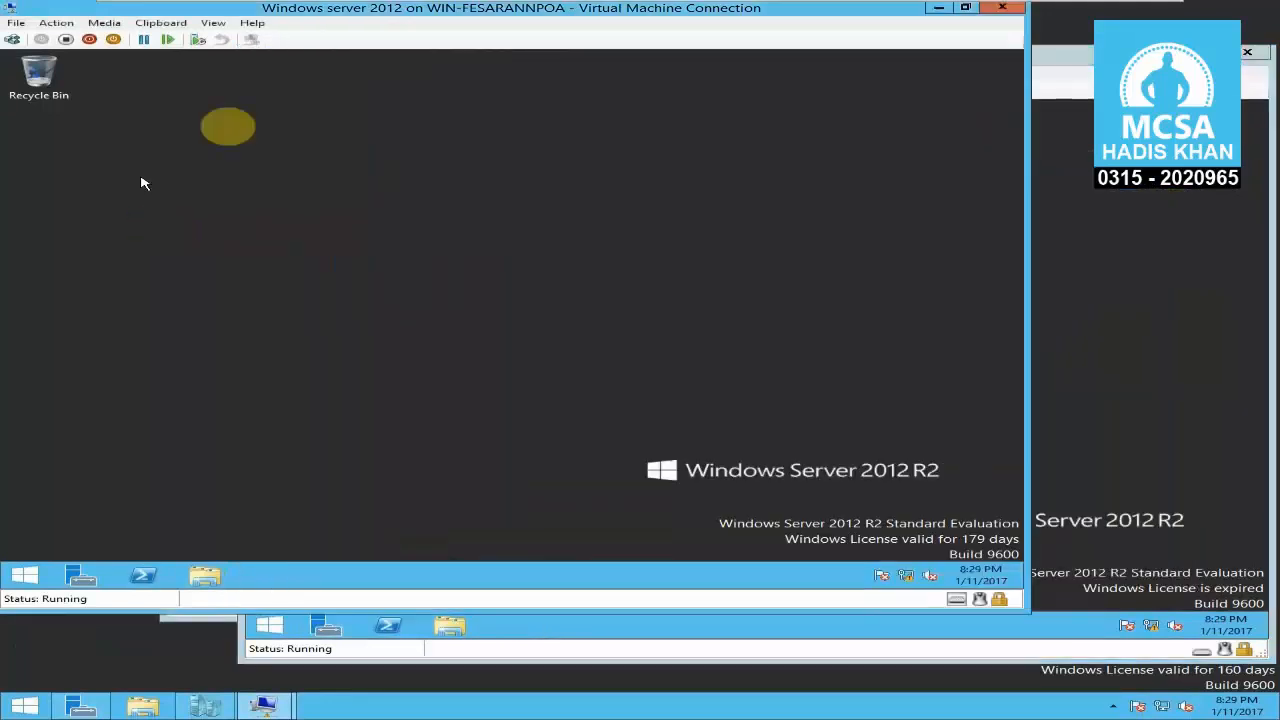
{"action": "right_click", "coordinate": [905, 575]}
{"action": "left_click", "coordinate": [930, 565]}
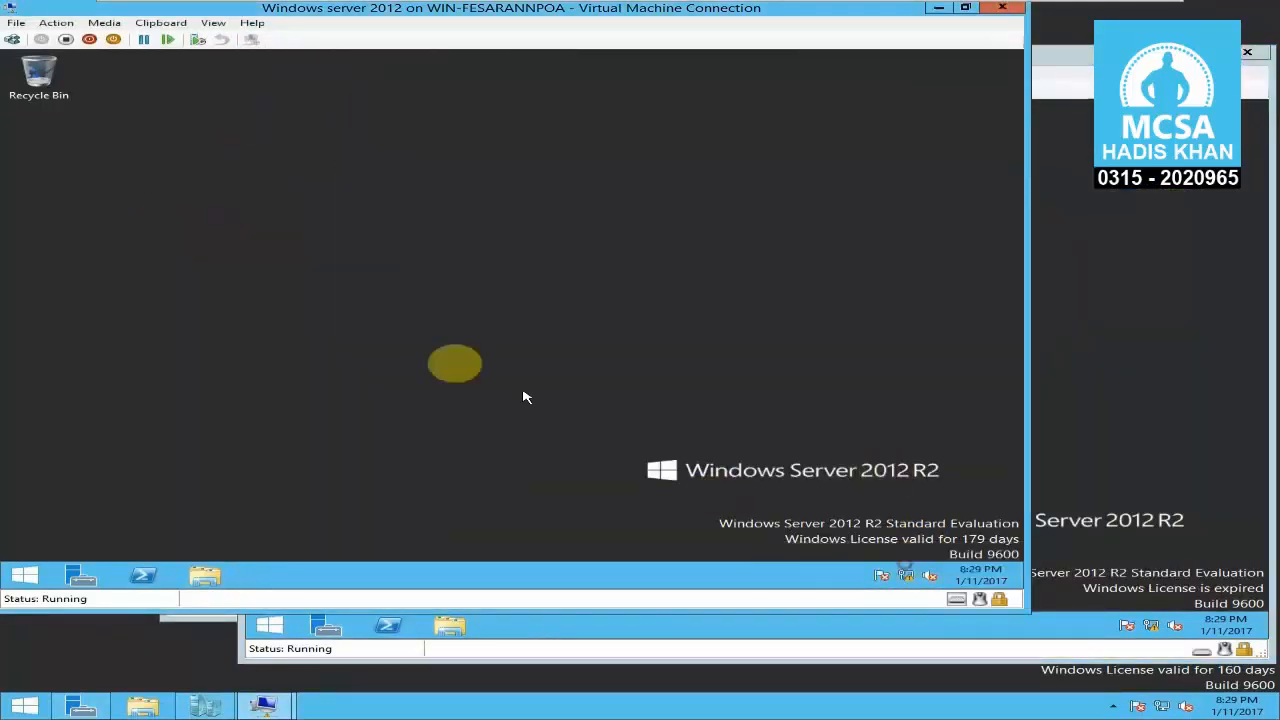
{"action": "left_click", "coordinate": [175, 193]}
{"action": "right_click", "coordinate": [255, 212]}
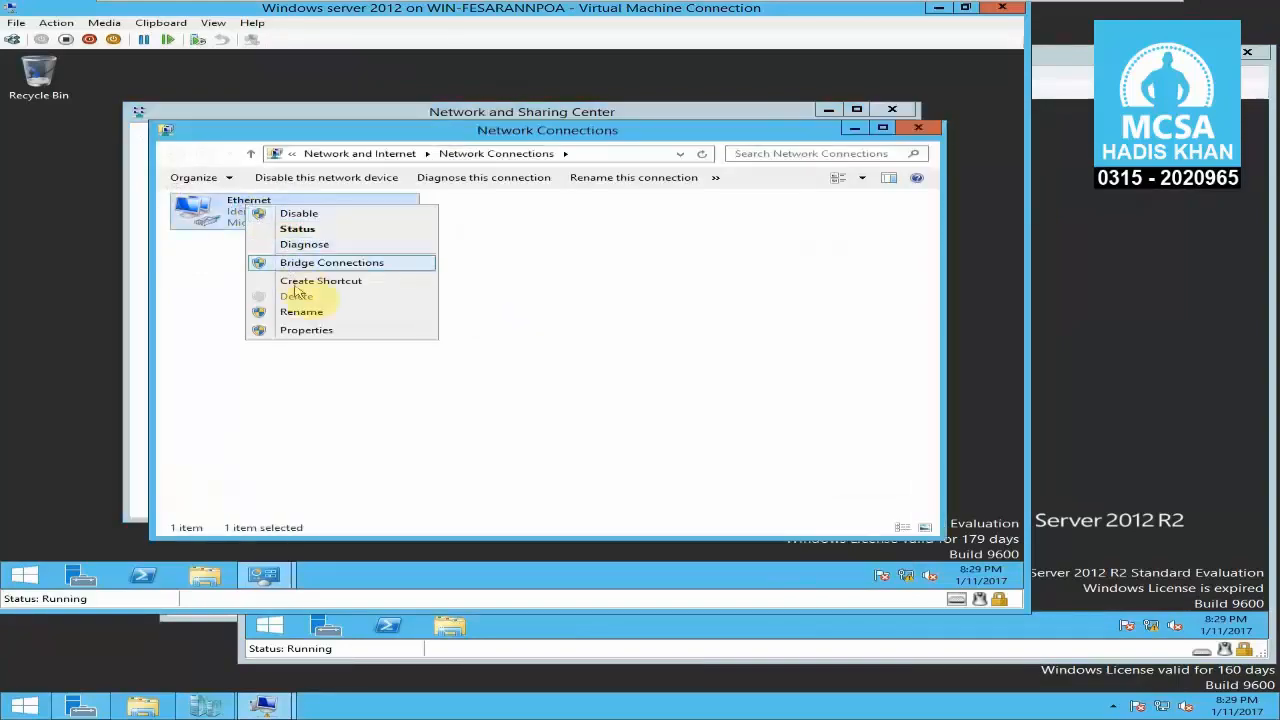
{"action": "left_click", "coordinate": [320, 335]}
{"action": "double_click", "coordinate": [370, 387]}
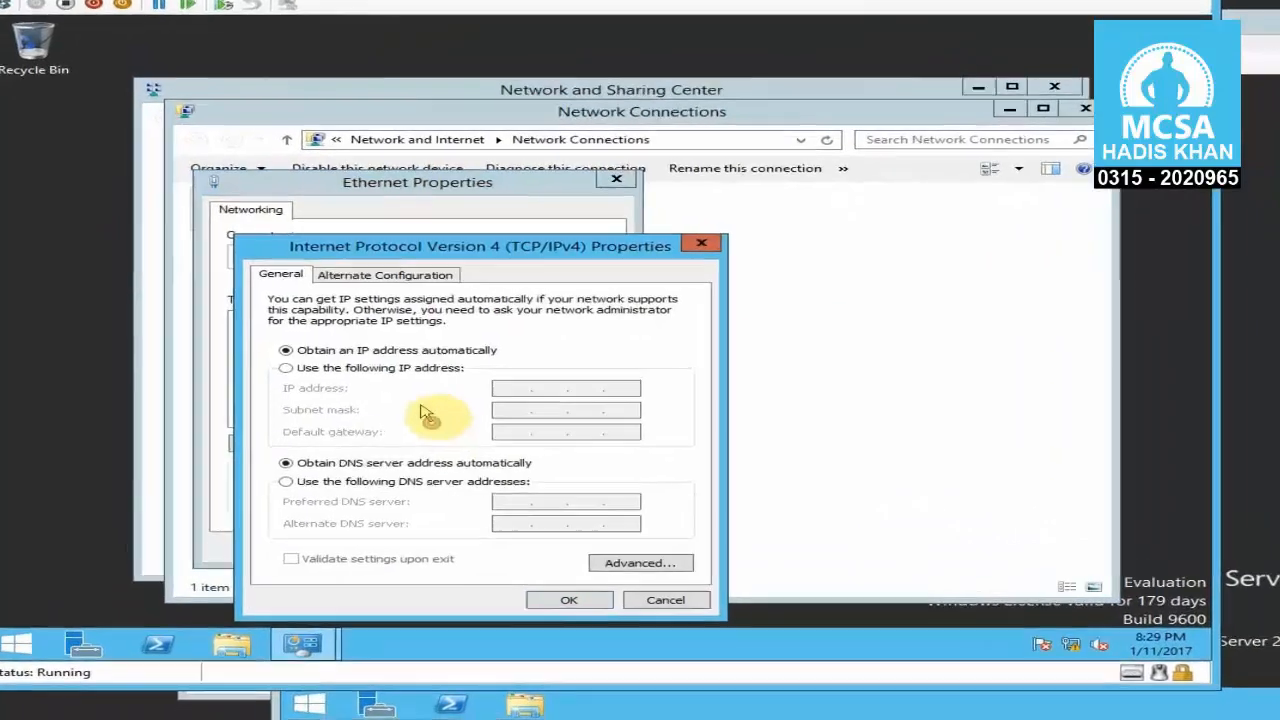
{"action": "left_click", "coordinate": [586, 409]}
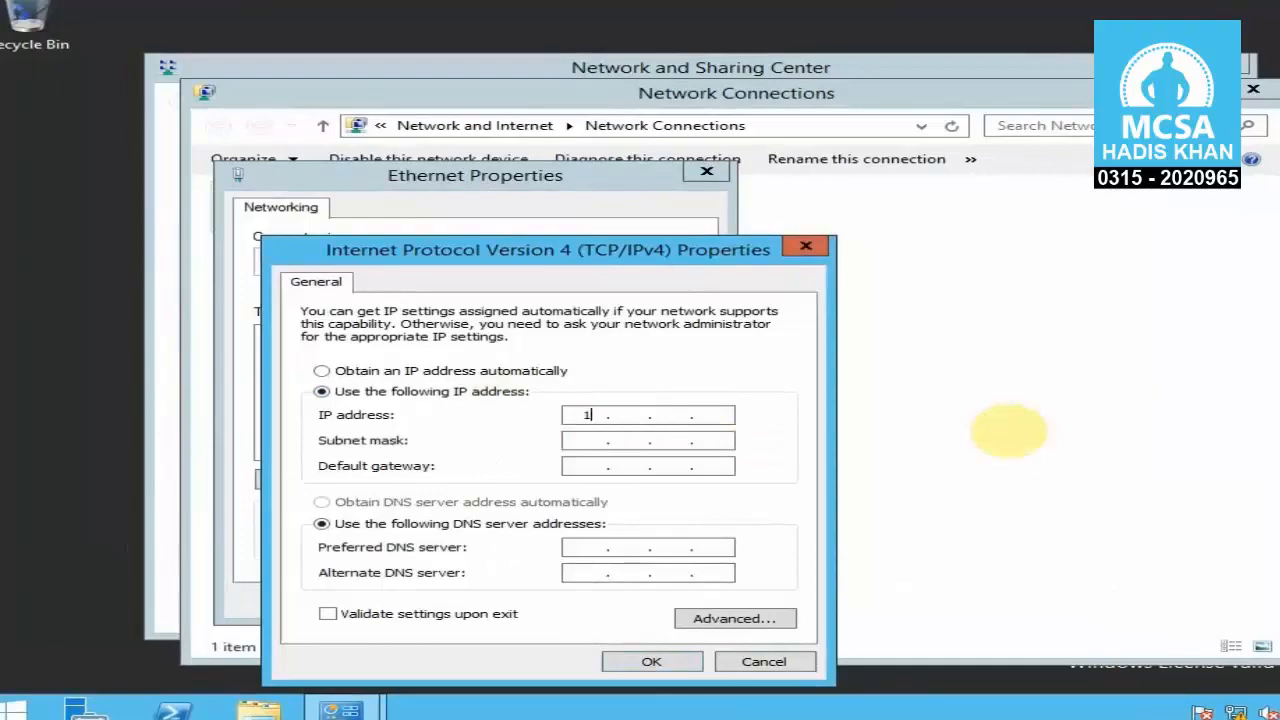
{"action": "type", "text": "10.0.0.20"}
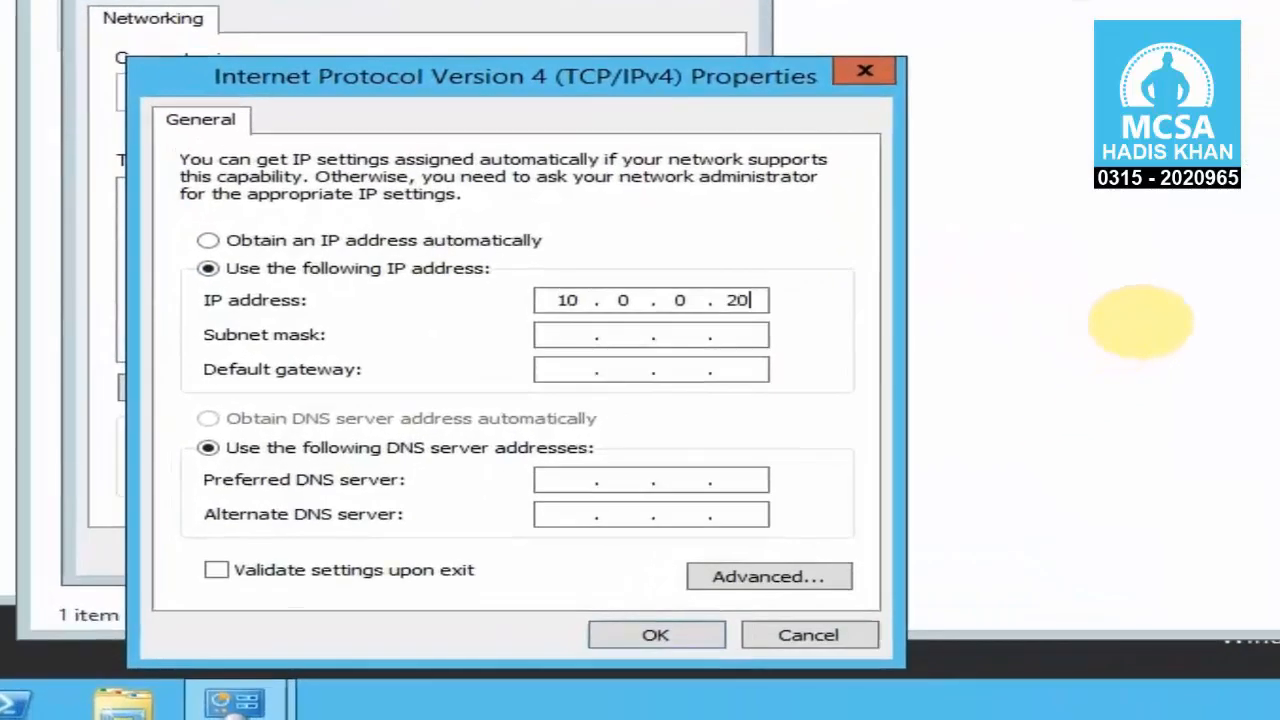
{"action": "left_click", "coordinate": [655, 635]}
{"action": "left_click", "coordinate": [523, 629]}
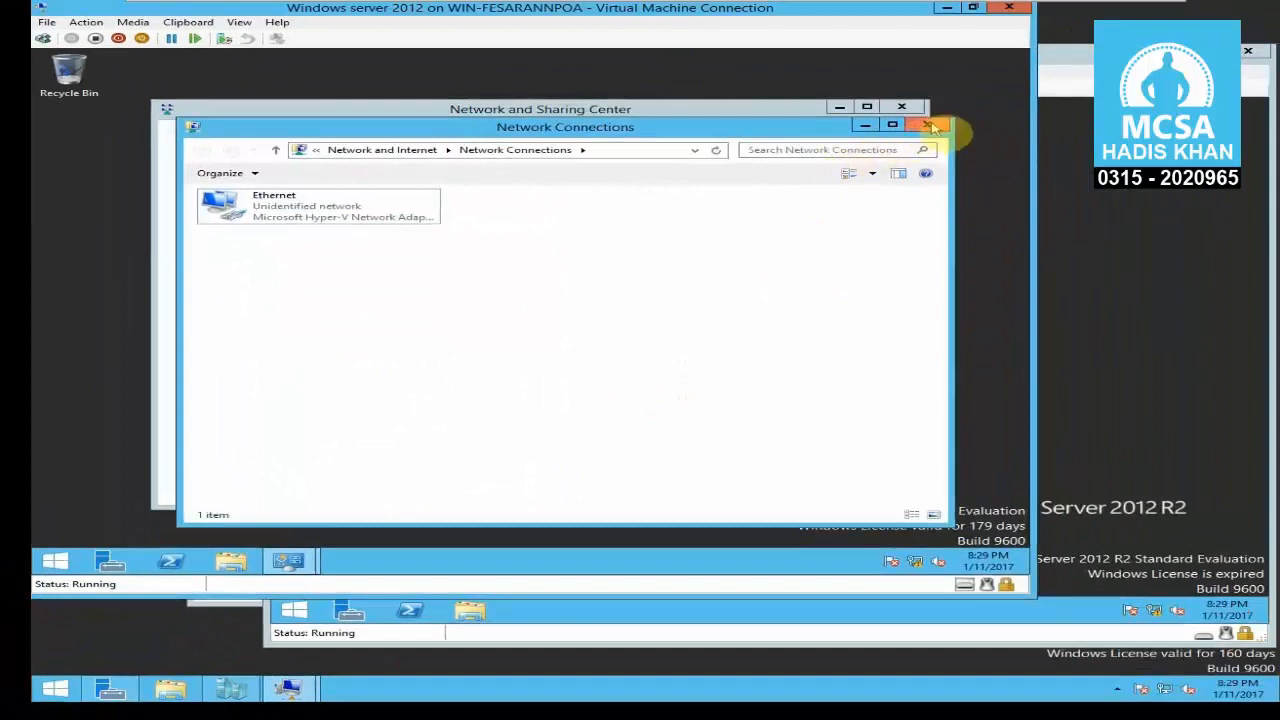
{"action": "left_click", "coordinate": [930, 127]}
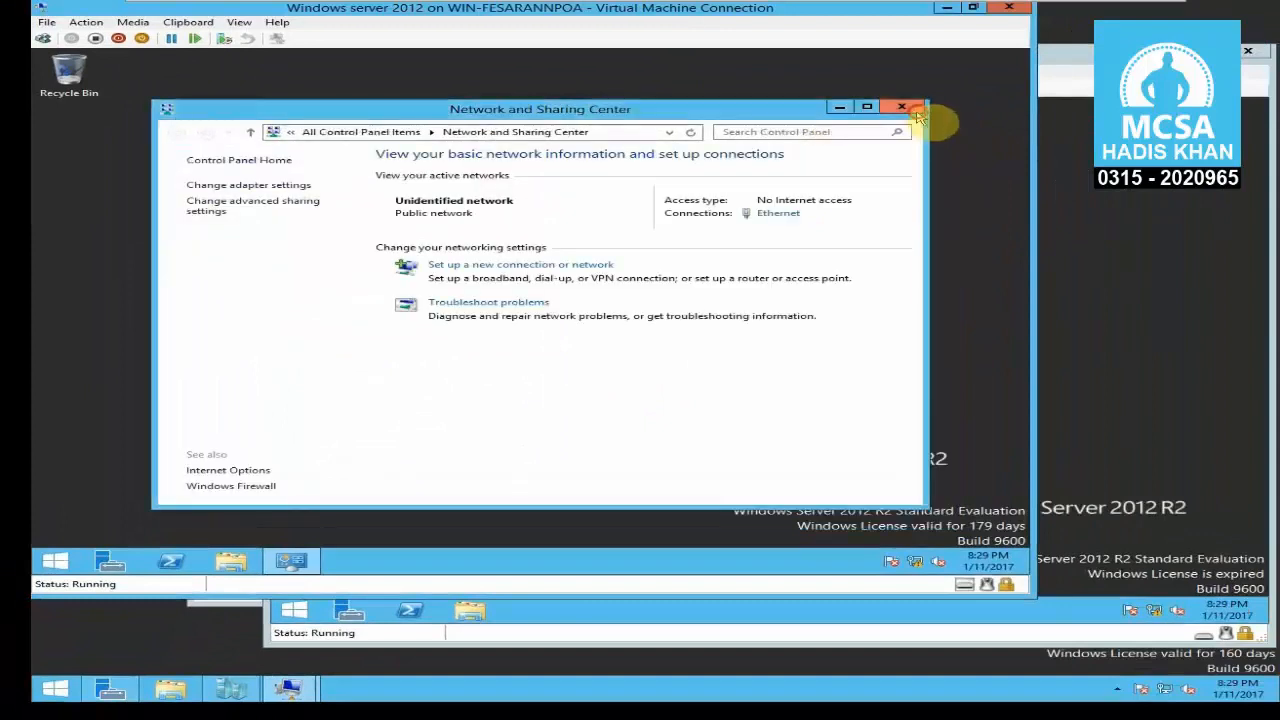
{"action": "left_click", "coordinate": [918, 107]}
- Restore the Windows server 2012 connection window and arrange both virtual machine windows so that each can be reached
{"action": "double_click", "coordinate": [785, 10]}
{"action": "left_click_drag", "start_coordinate": [928, 55], "coordinate": [1173, 28]}
{"action": "left_click", "coordinate": [235, 308]}
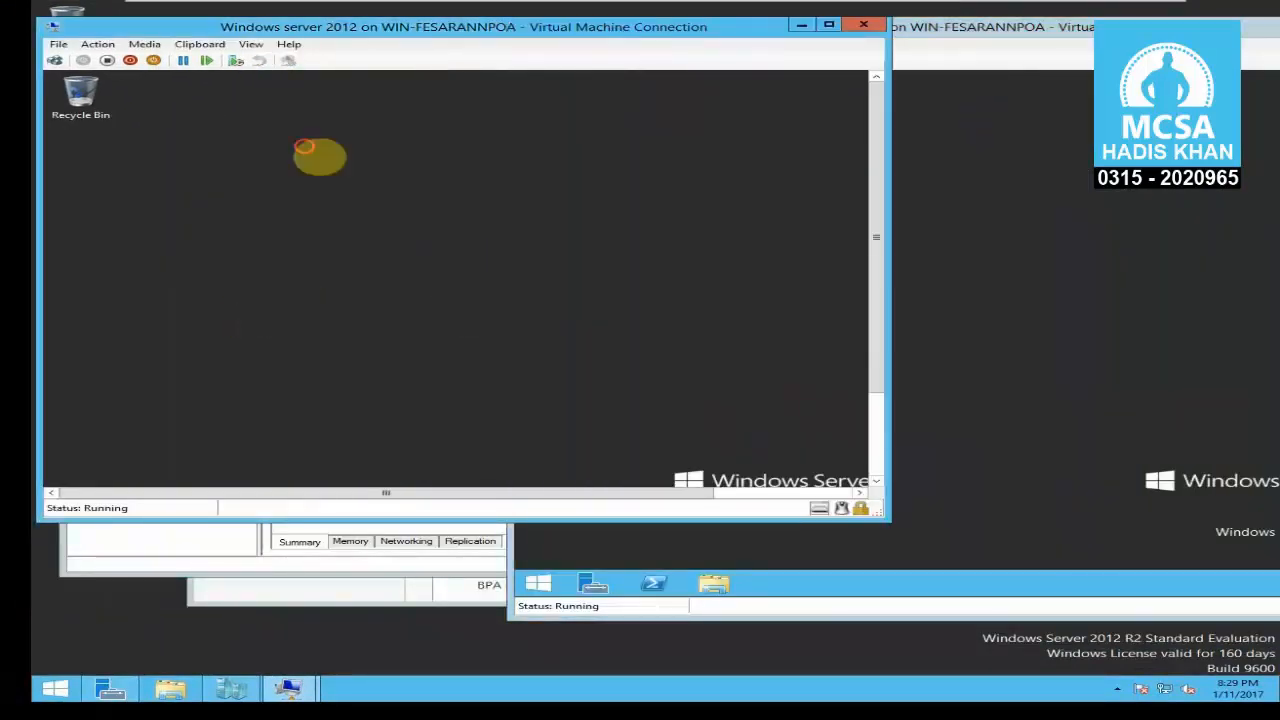
{"action": "left_click_drag", "start_coordinate": [303, 147], "coordinate": [441, 295]}
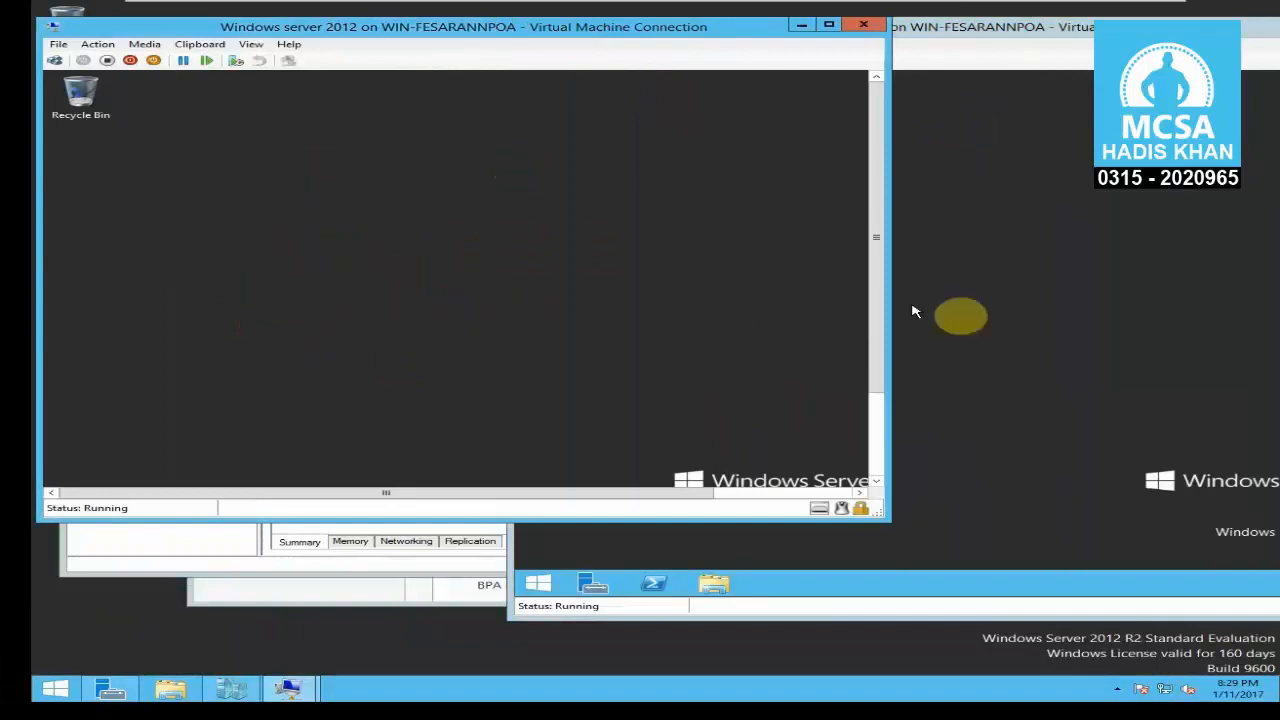
{"action": "left_click", "coordinate": [985, 325]}
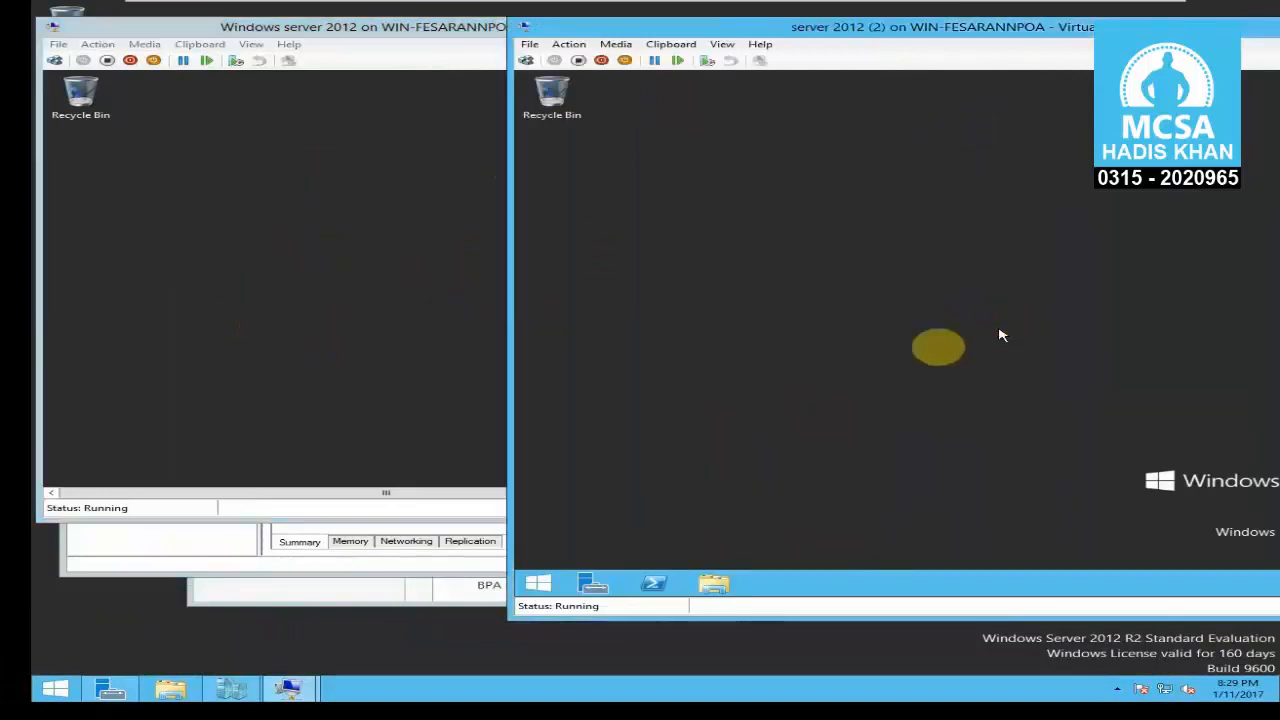
- Run "ping 10.0.0.10 -t" from the Run dialog of the Windows server 2012 guest to test connectivity to server 2012 (2)
{"action": "left_click", "coordinate": [215, 318]}
{"action": "key", "text": "super+r"}
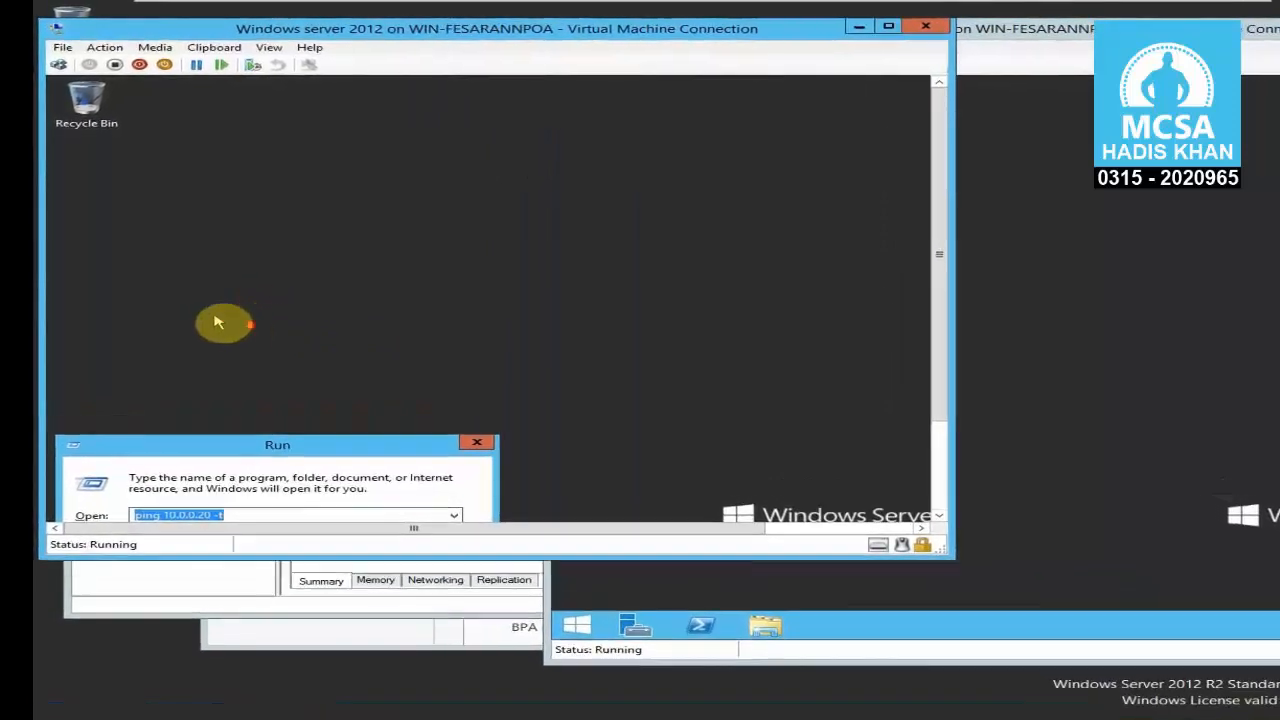
{"action": "key", "text": "Down"}
{"action": "left_click", "coordinate": [252, 516]}
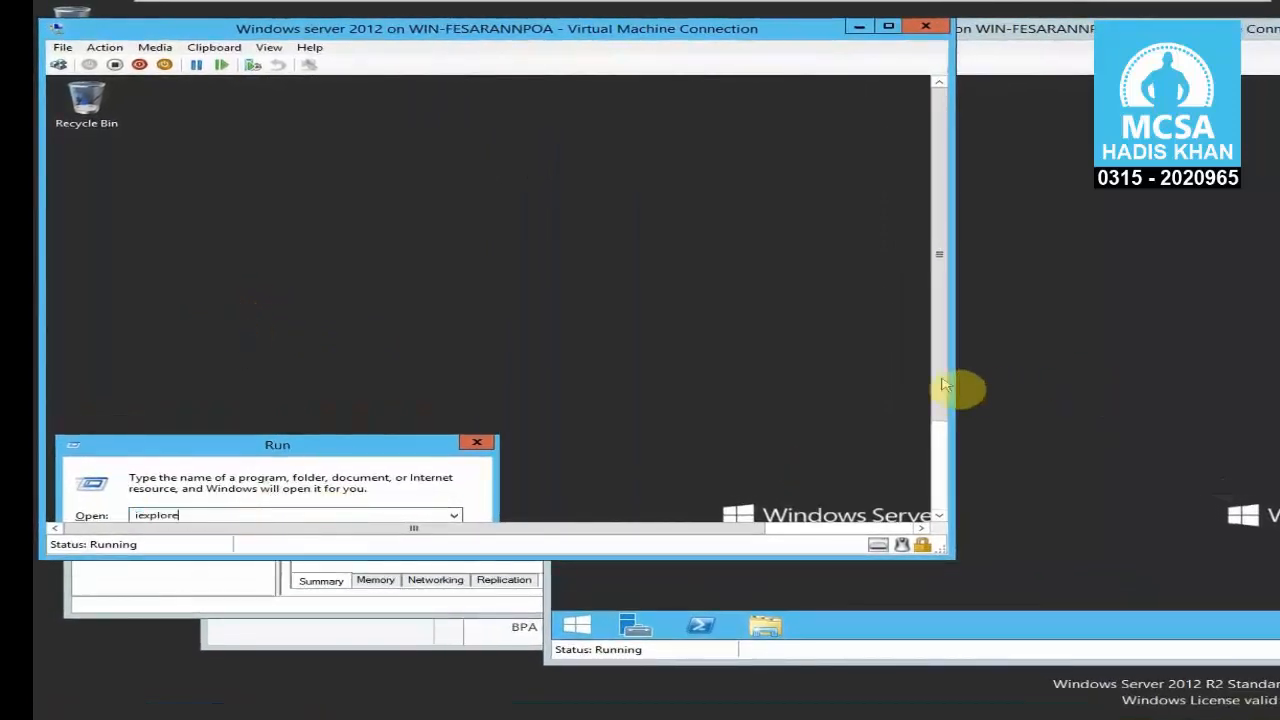
{"action": "left_click_drag", "start_coordinate": [940, 387], "coordinate": [934, 471]}
{"action": "left_click_drag", "start_coordinate": [456, 478], "coordinate": [64, 468]}
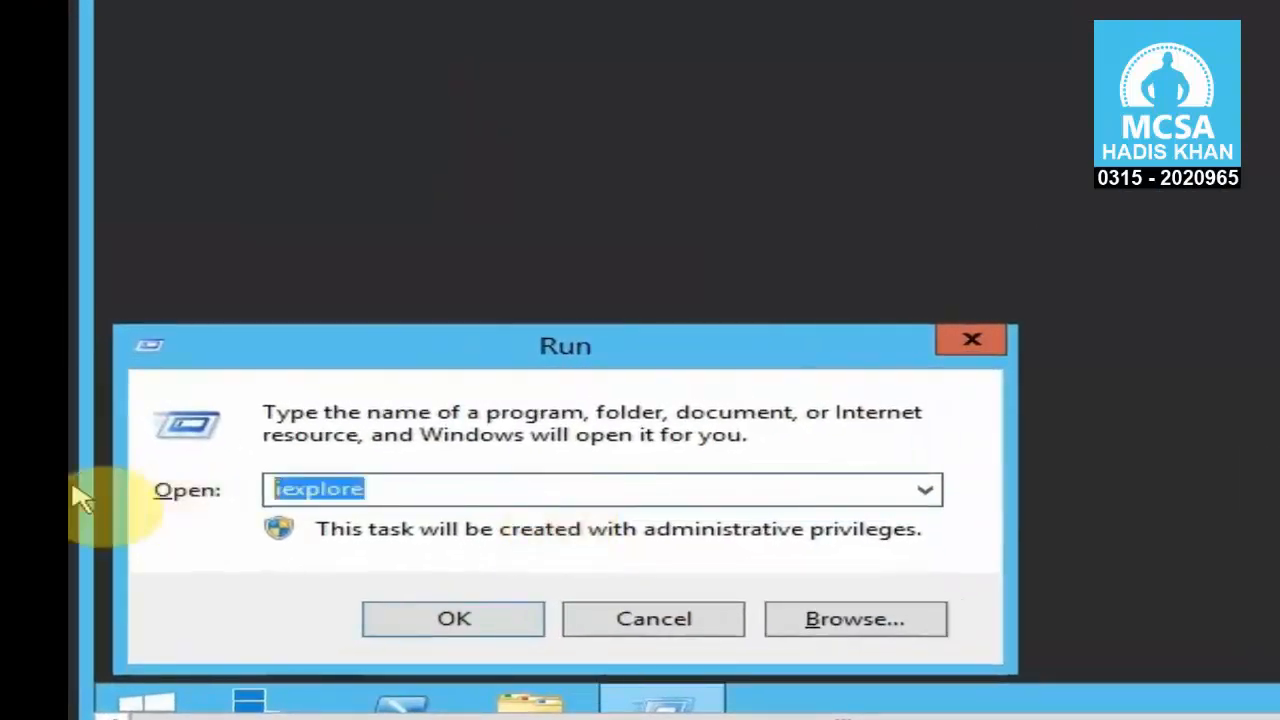
{"action": "key", "text": "BackSpace"}
{"action": "key", "text": "BackSpace"}
{"action": "type", "text": "ping 1"}
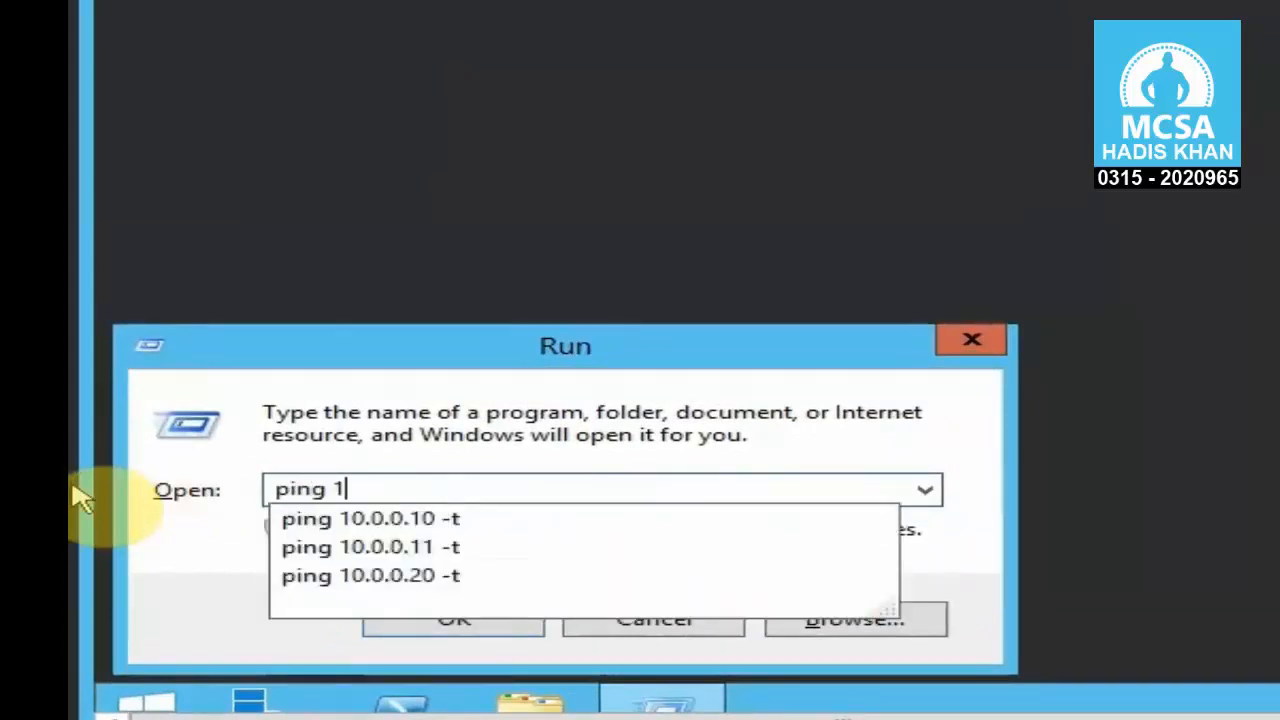
{"action": "type", "text": "0.0.0.10"}
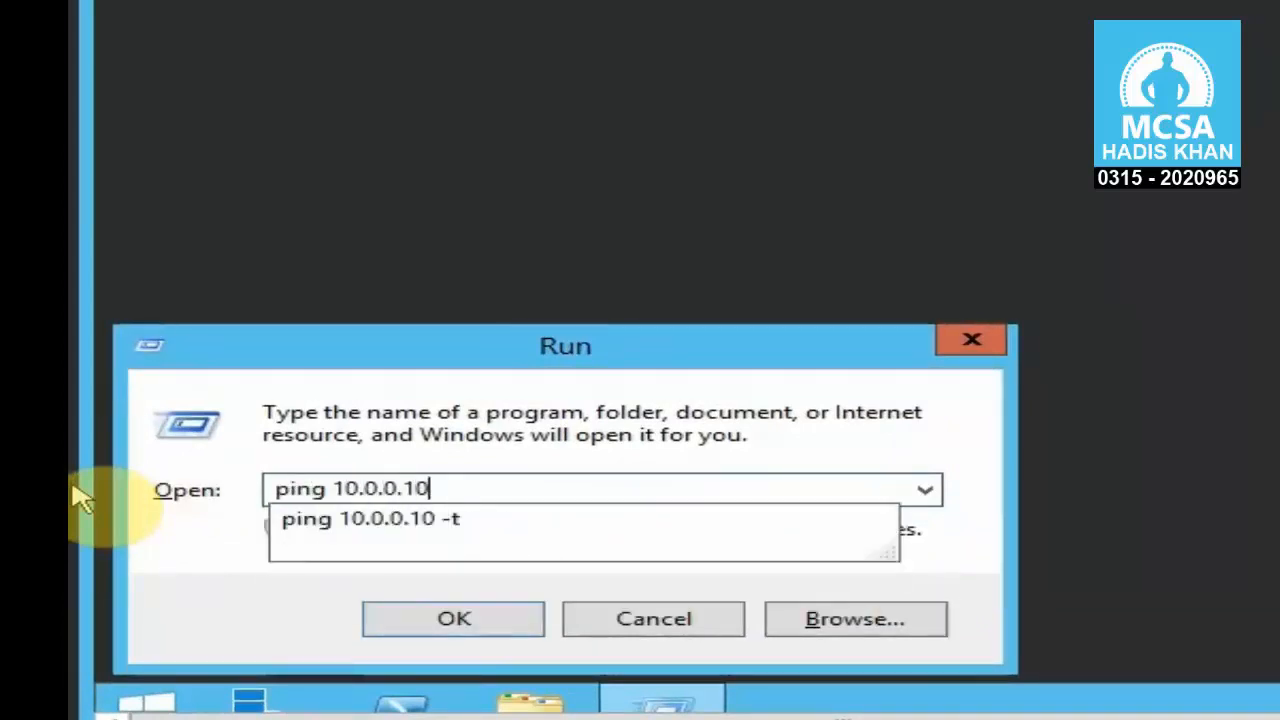
{"action": "key", "text": "Down"}
{"action": "key", "text": "Return"}
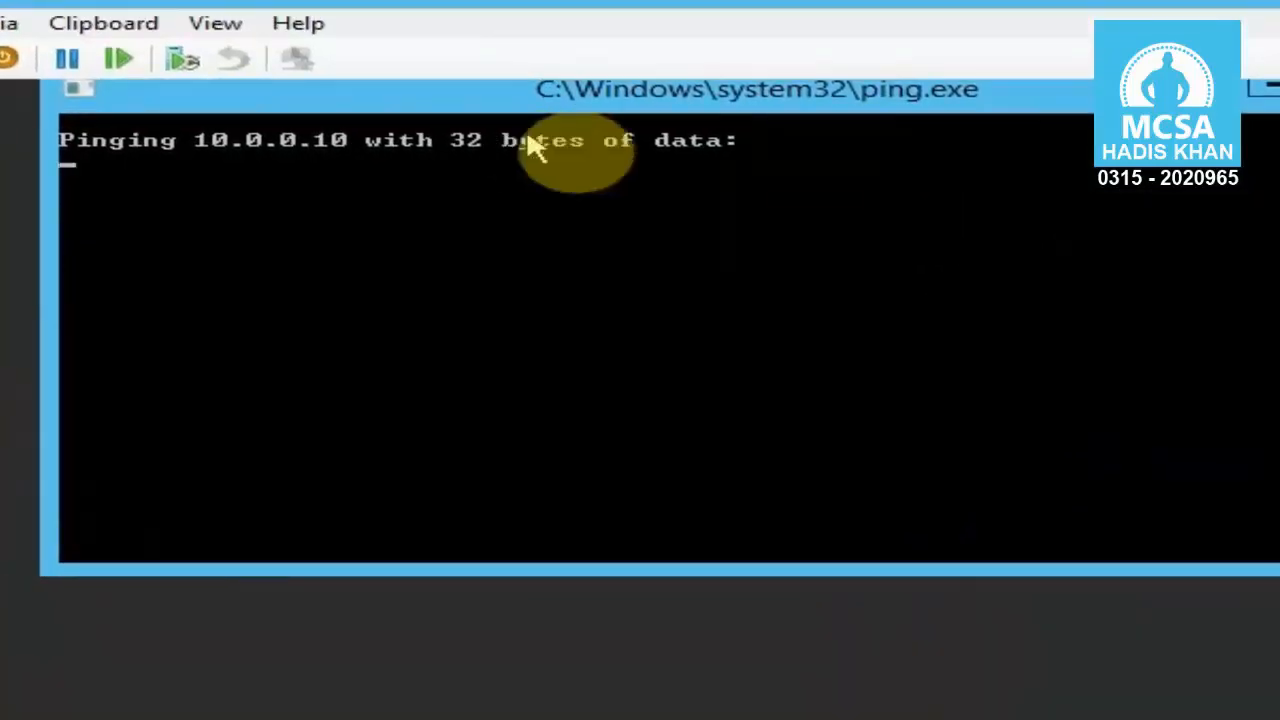
- Enlarge the Windows server 2012 connection window to view the ping output, and close the ping window
{"action": "left_click_drag", "start_coordinate": [561, 94], "coordinate": [468, 218]}
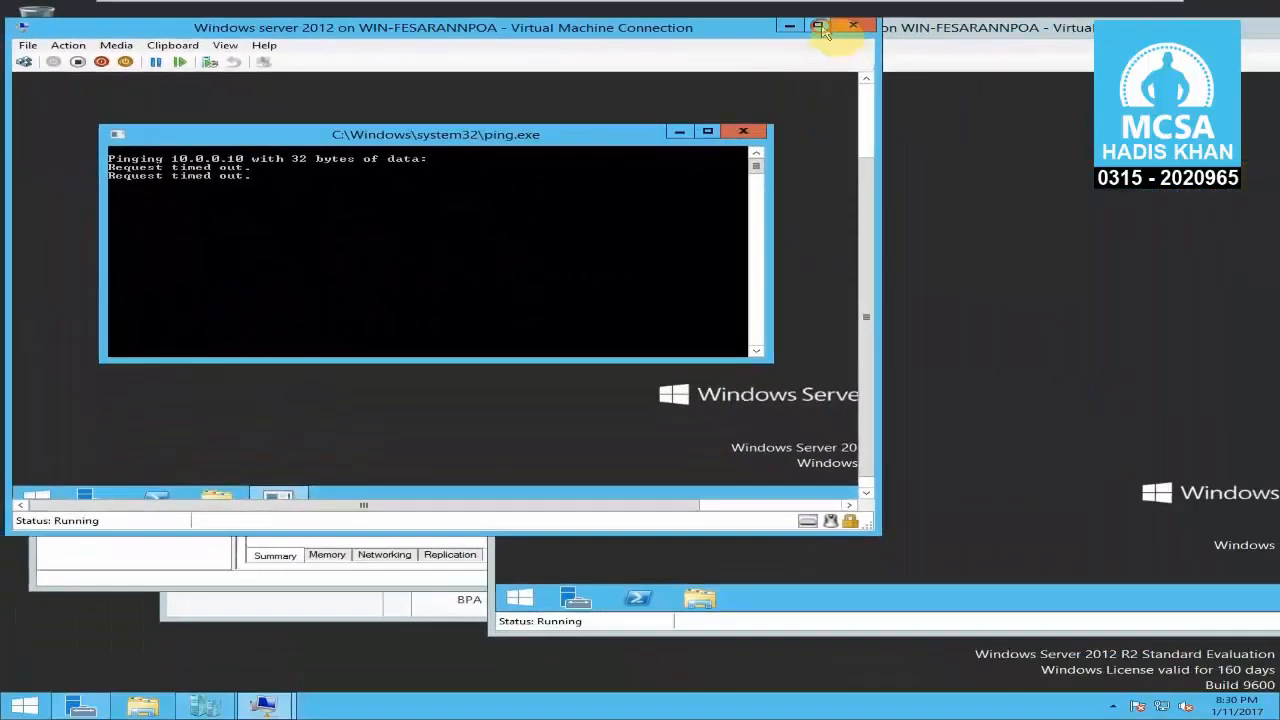
{"action": "left_click", "coordinate": [819, 28]}
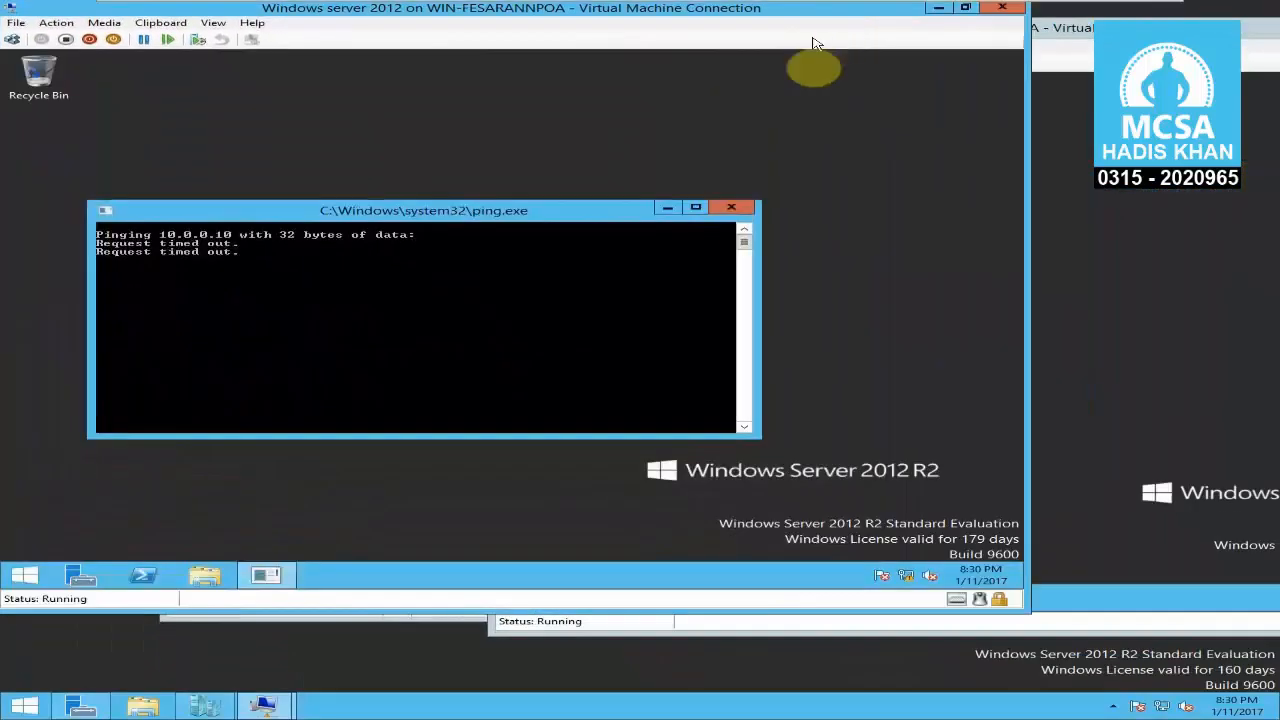
{"action": "left_click", "coordinate": [735, 210]}
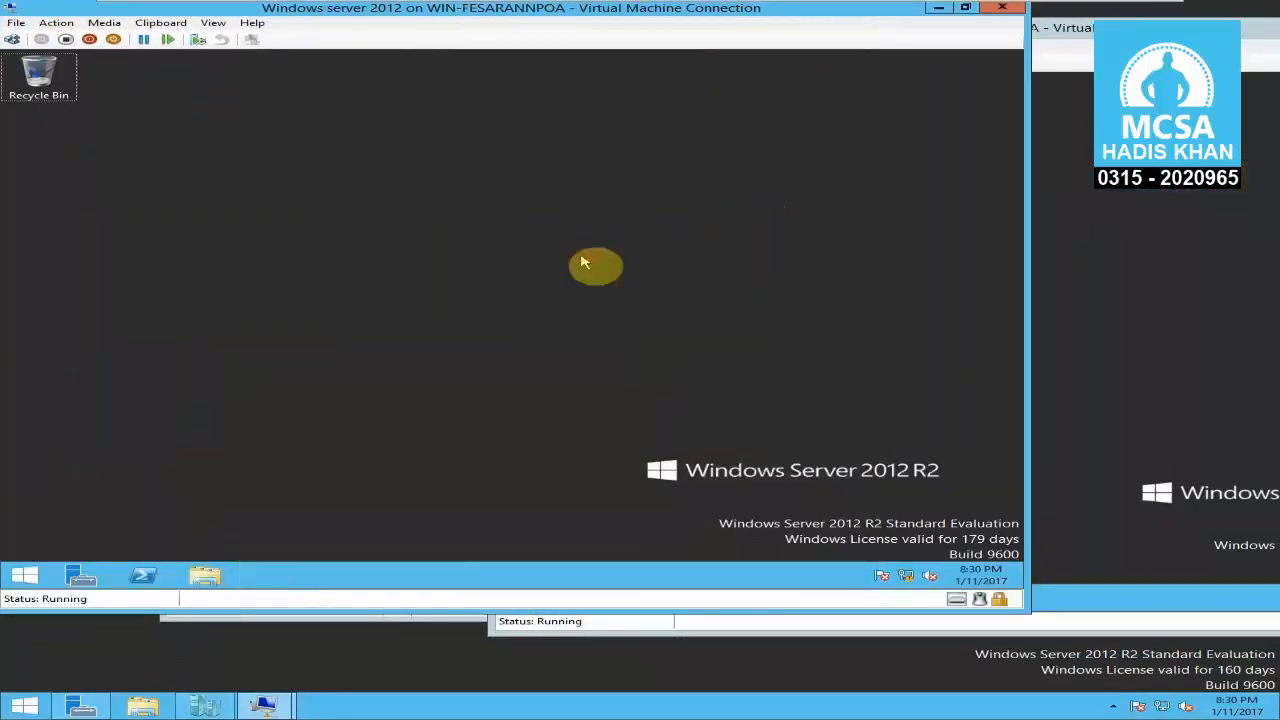
- Open Windows Firewall from the Control Panel of the Windows server 2012 guest to check its state
{"action": "key", "text": "super"}
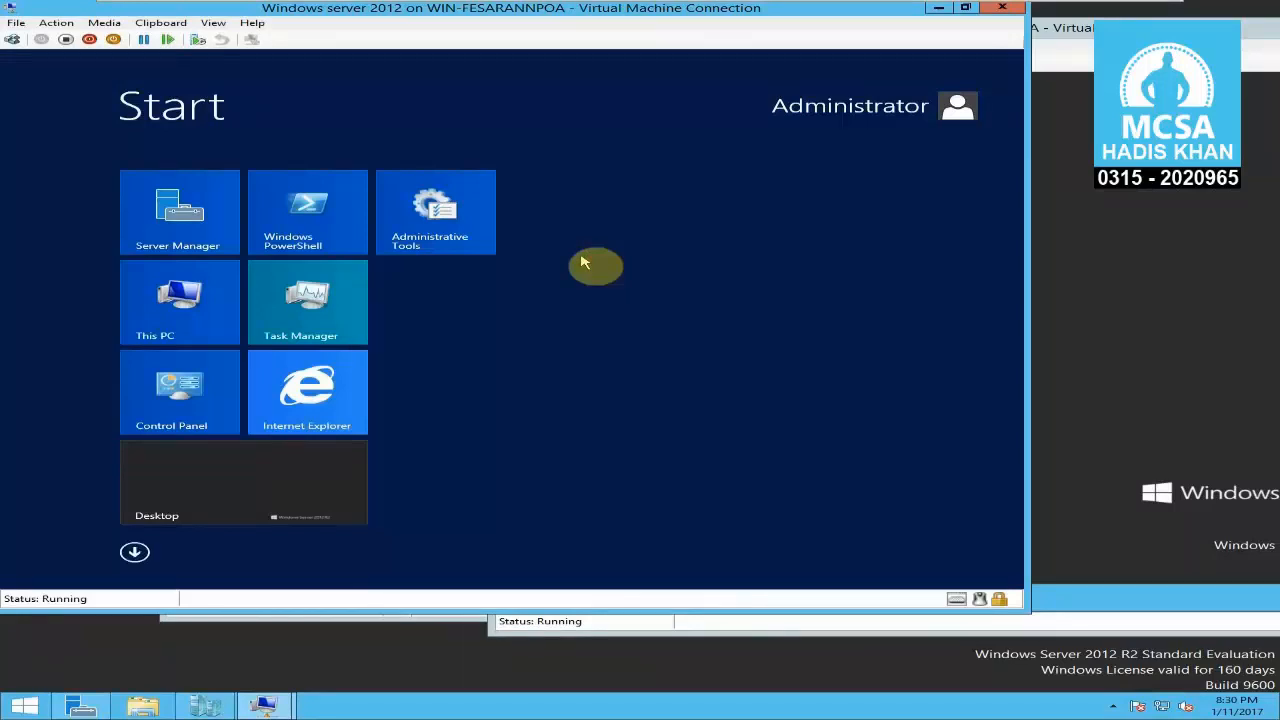
{"action": "type", "text": "control Panel"}
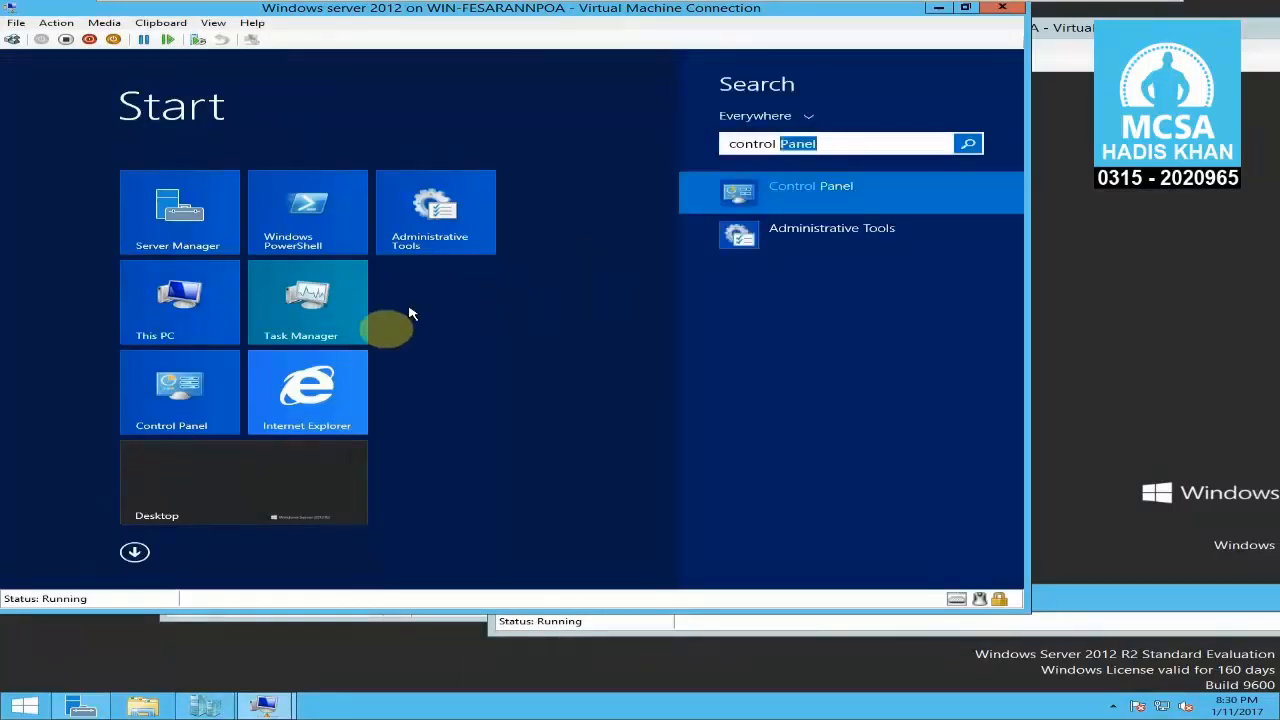
{"action": "left_click", "coordinate": [181, 398]}
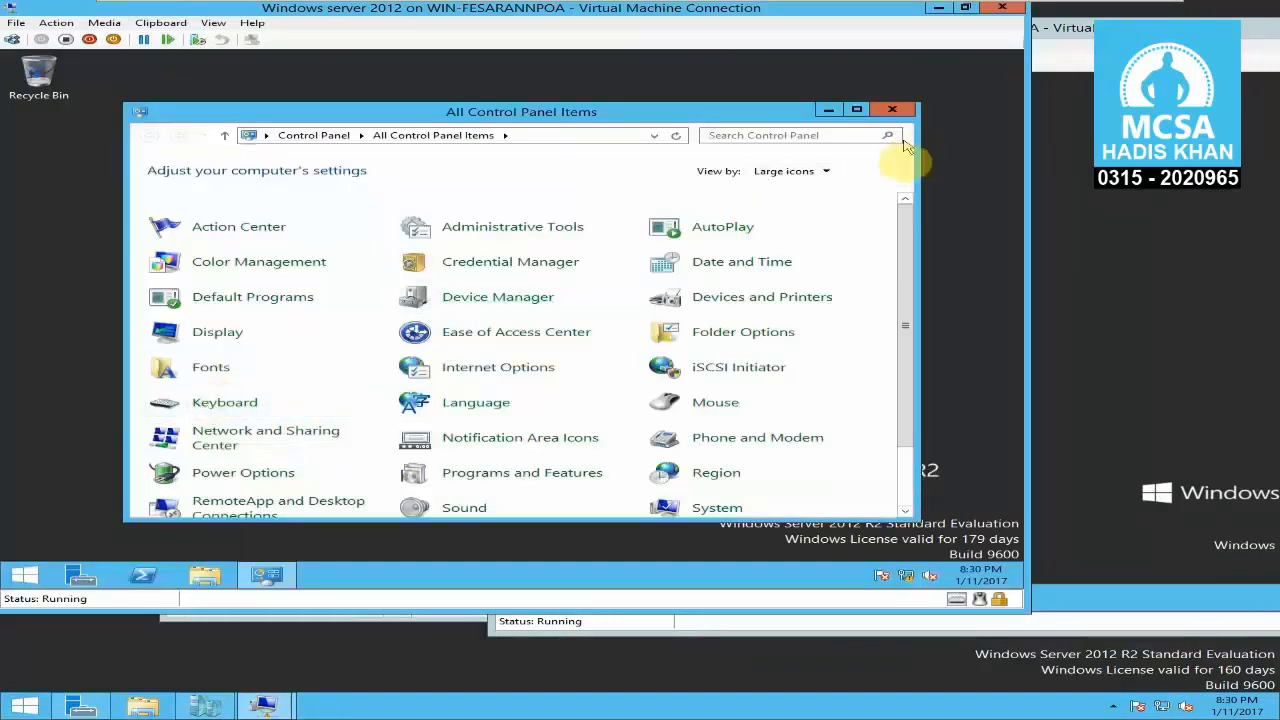
{"action": "left_click", "coordinate": [795, 171]}
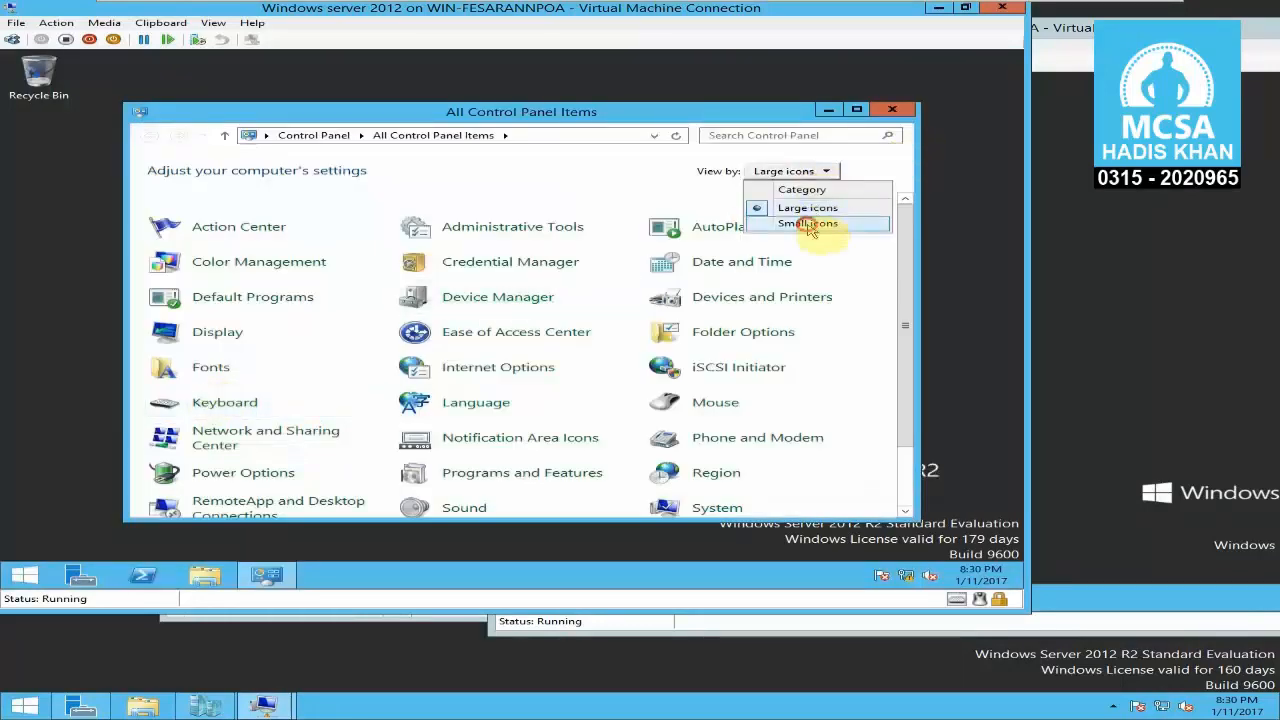
{"action": "left_click", "coordinate": [810, 223]}
{"action": "left_click", "coordinate": [803, 172]}
{"action": "left_click", "coordinate": [809, 205]}
{"action": "left_click_drag", "start_coordinate": [901, 249], "coordinate": [894, 380]}
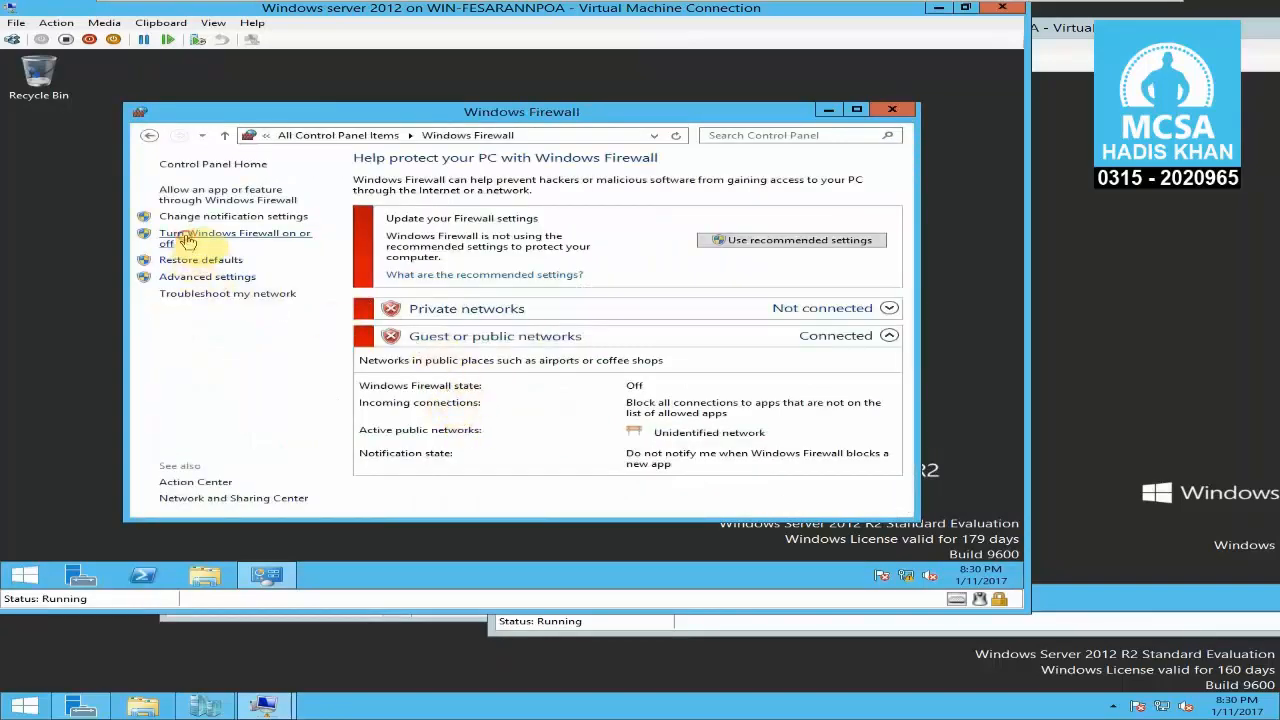
- Check the firewall on/off settings for both network types in the Windows server 2012 guest, and close Windows Firewall
{"action": "left_click", "coordinate": [187, 241]}
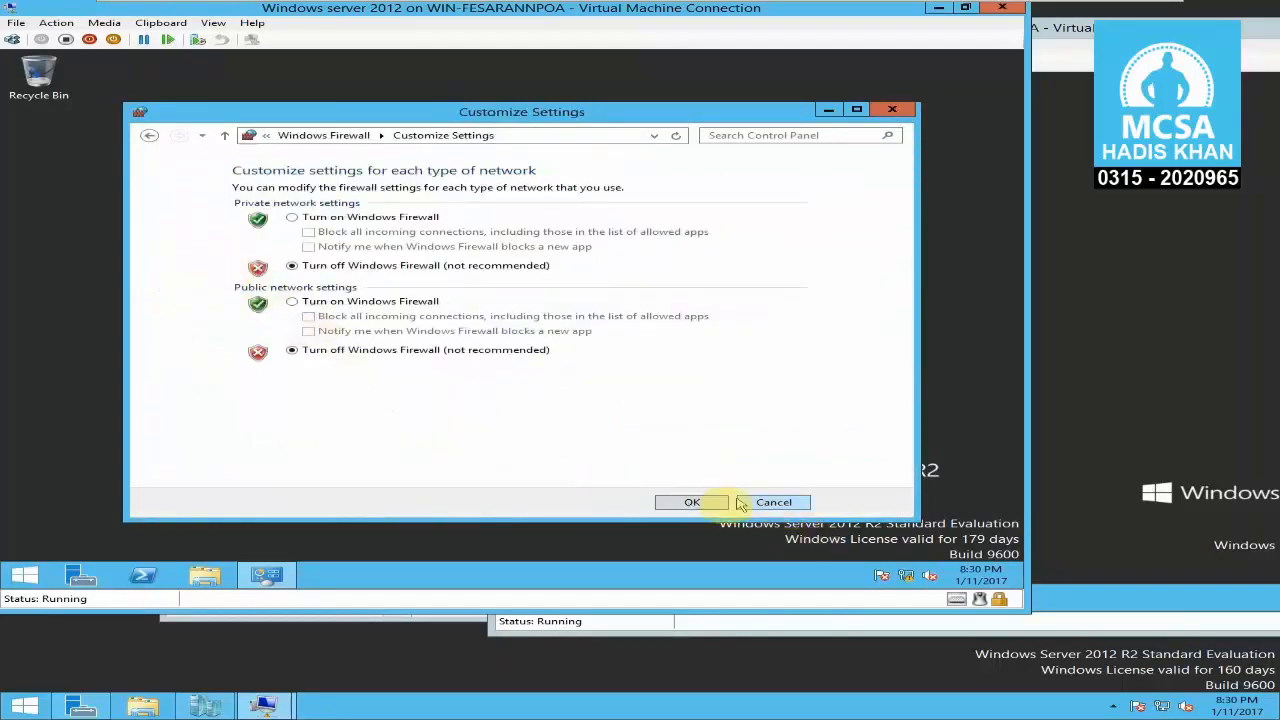
{"action": "left_click", "coordinate": [692, 503]}
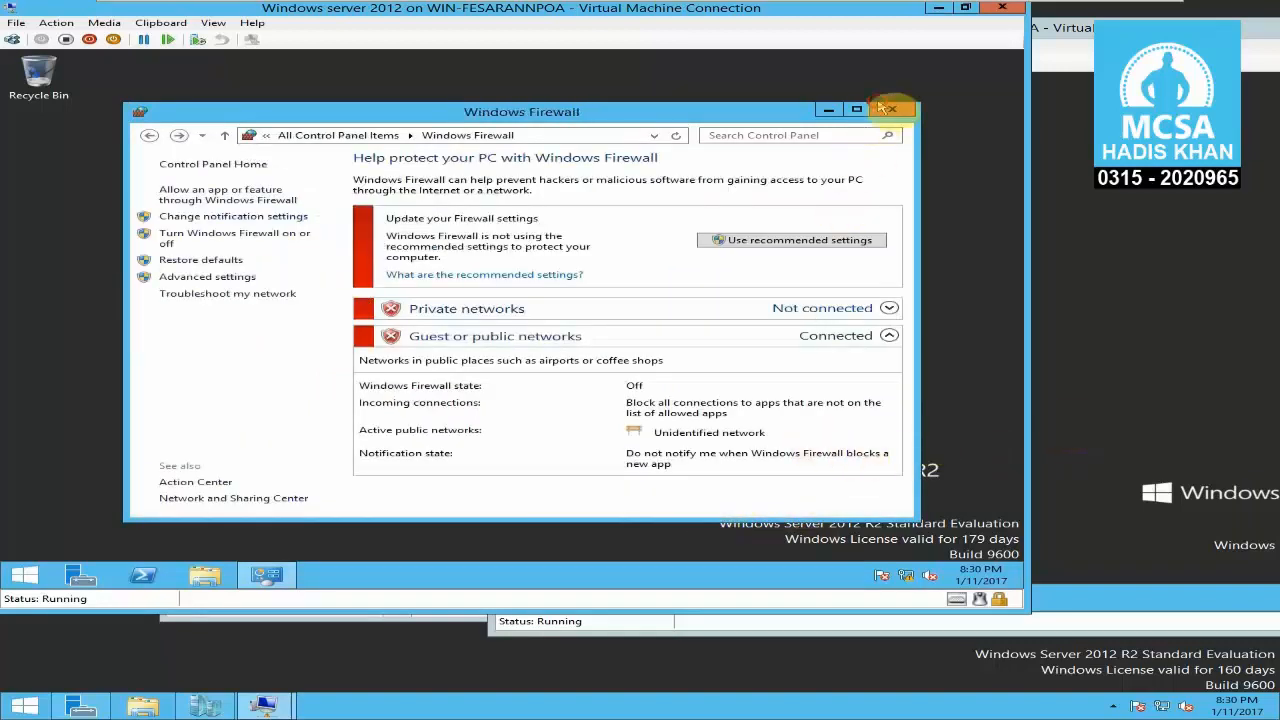
{"action": "left_click", "coordinate": [892, 109]}
- Open Windows Firewall from the Control Panel of the server 2012 (2) guest, using the large icons view
{"action": "left_click_drag", "start_coordinate": [1125, 27], "coordinate": [971, 22]}
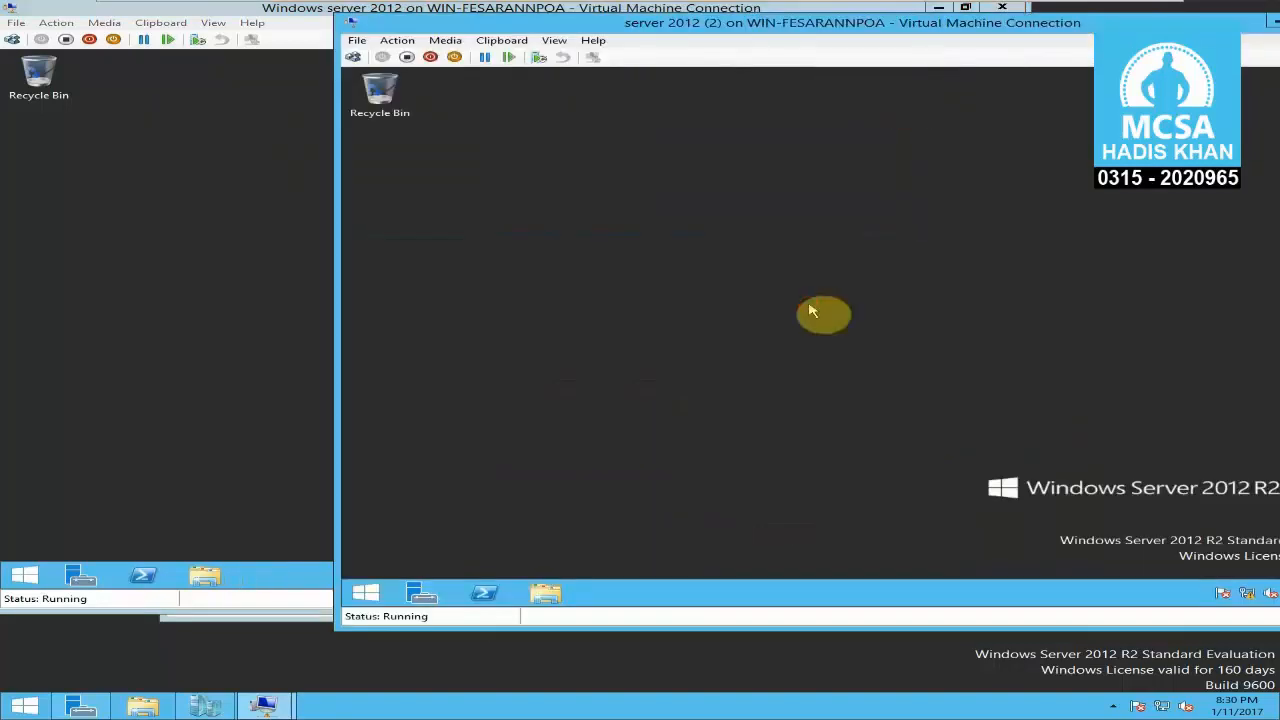
{"action": "key", "text": "super"}
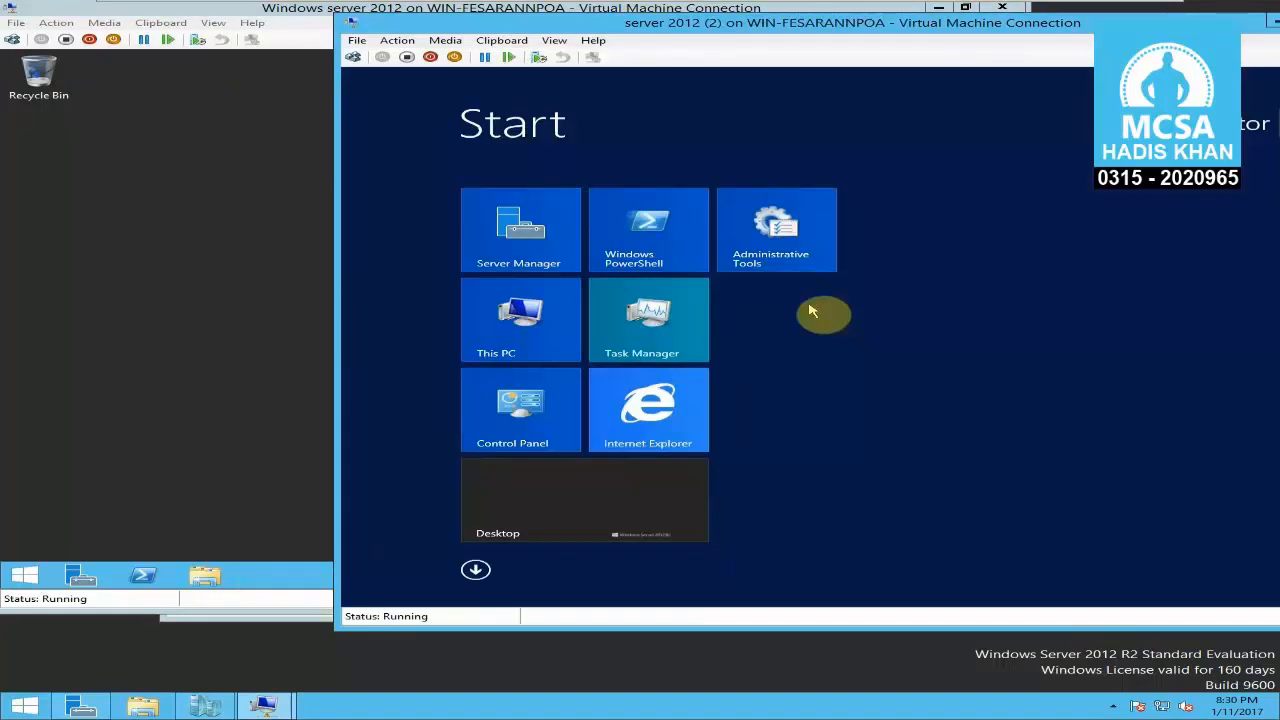
{"action": "type", "text": "con"}
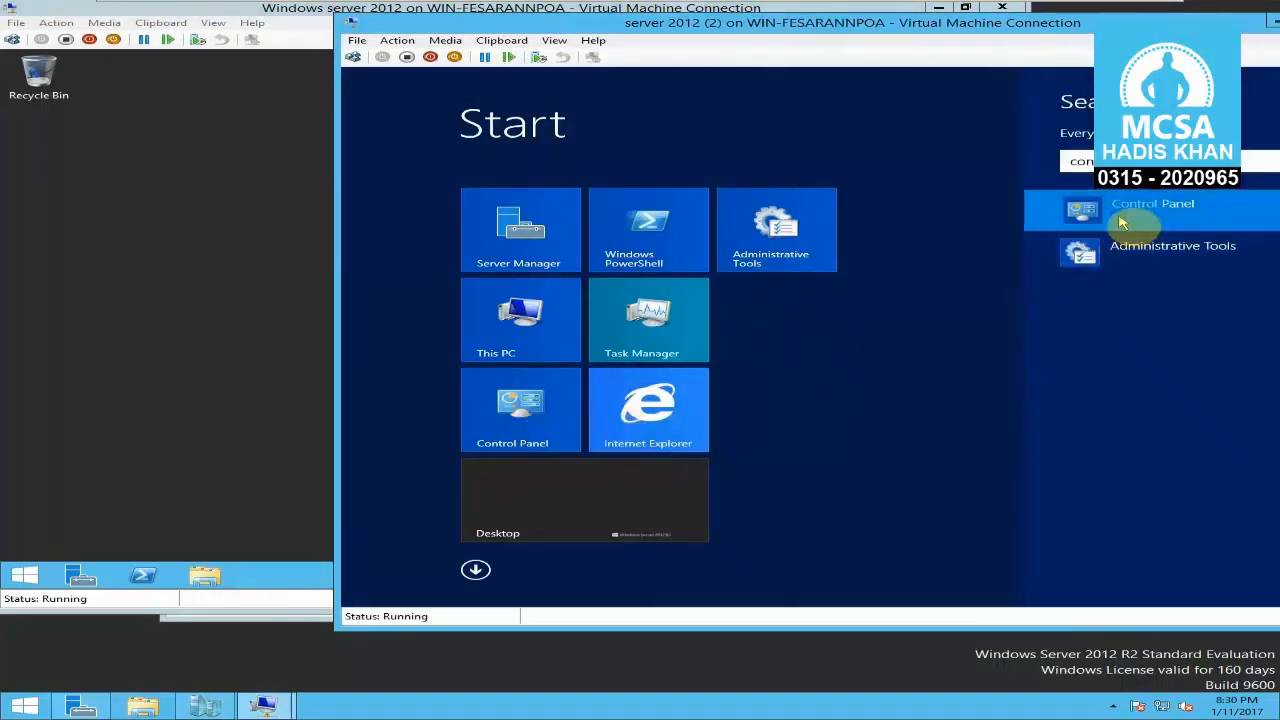
{"action": "left_click", "coordinate": [1122, 222]}
{"action": "left_click", "coordinate": [1140, 189]}
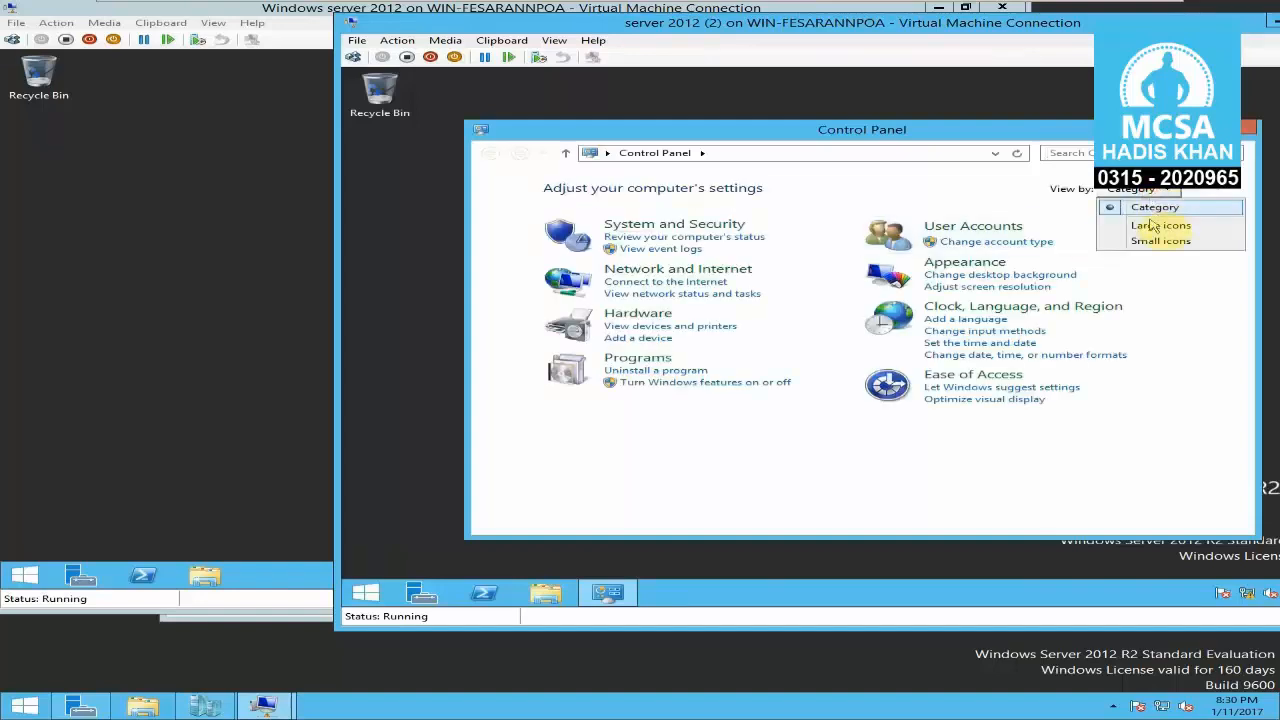
{"action": "left_click", "coordinate": [1150, 226]}
{"action": "scroll", "coordinate": [1240, 366], "scroll_direction": "down", "scroll_amount": 3}
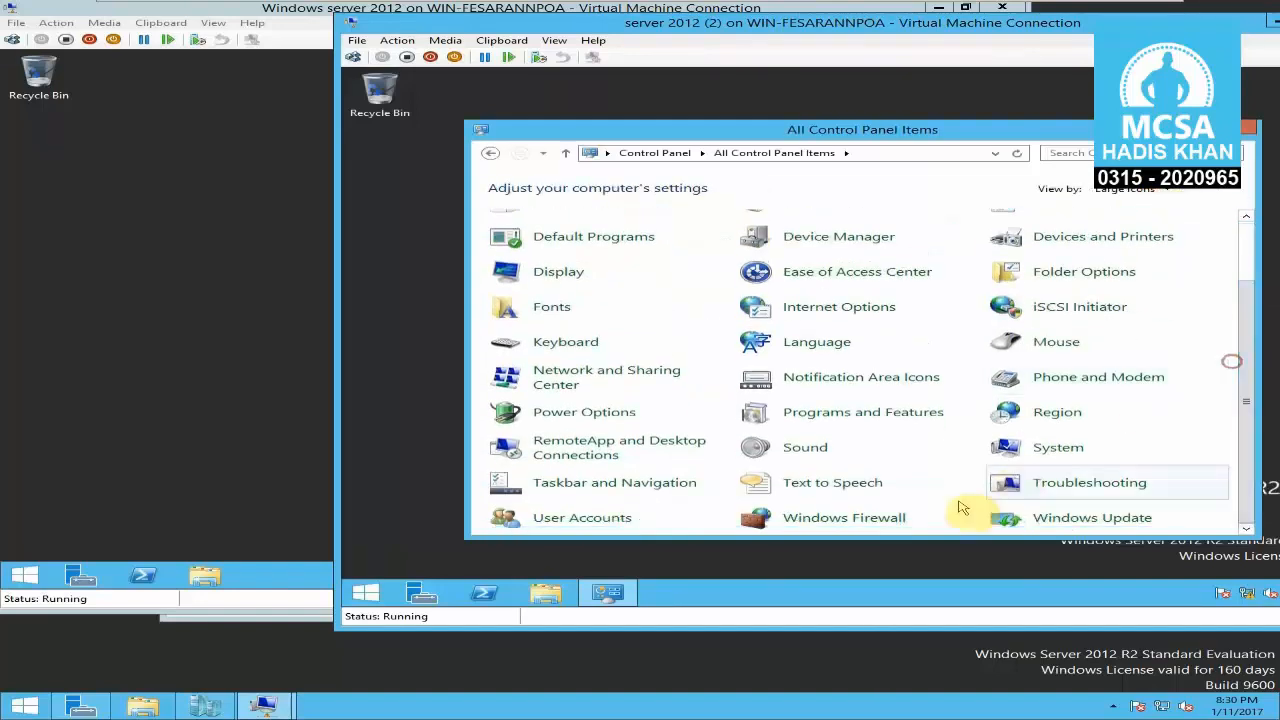
{"action": "left_click", "coordinate": [887, 518]}
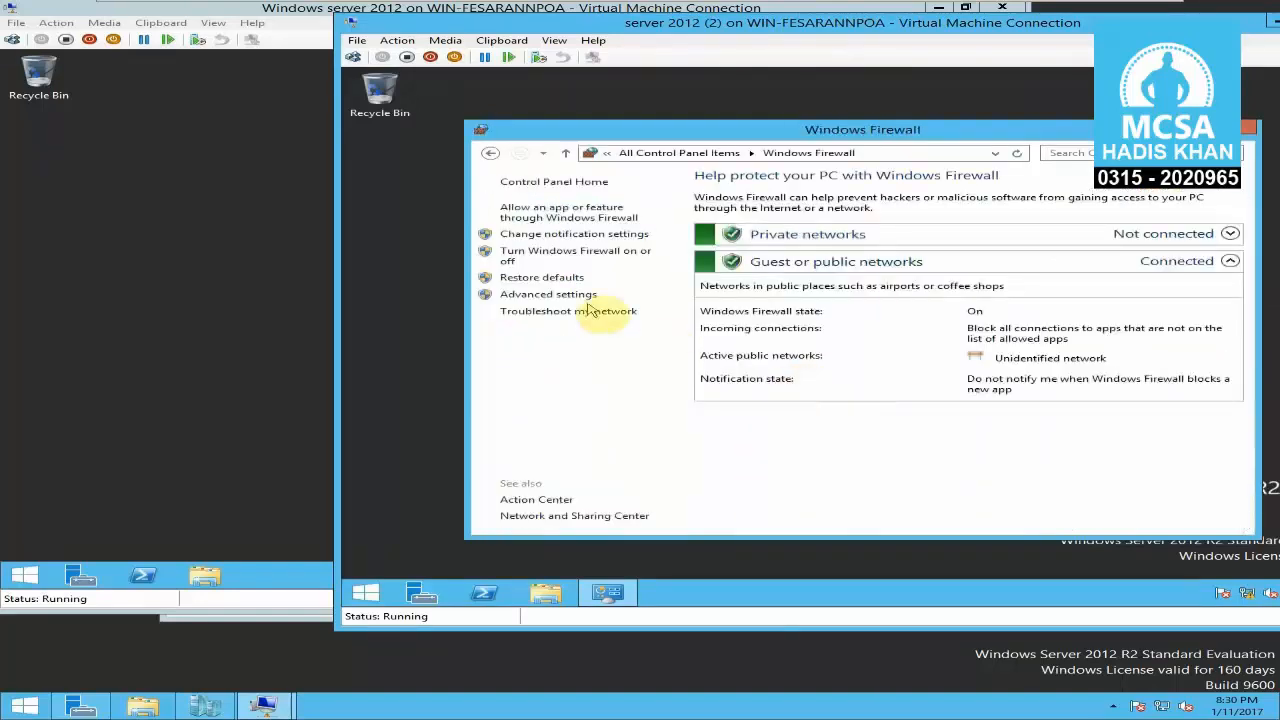
- Turn off Windows Firewall for private and public networks in the server 2012 (2) guest, and close the firewall window
{"action": "left_click", "coordinate": [530, 252]}
{"action": "left_click", "coordinate": [640, 283]}
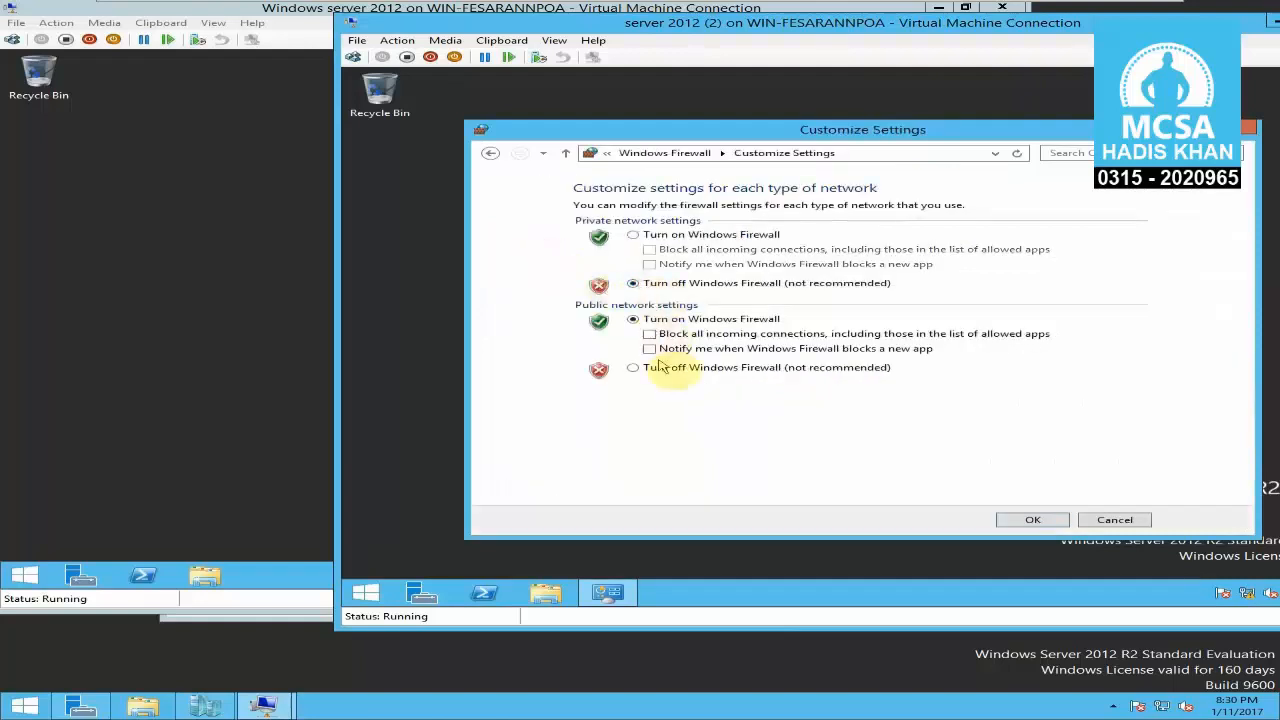
{"action": "left_click", "coordinate": [664, 369]}
{"action": "left_click", "coordinate": [1032, 521]}
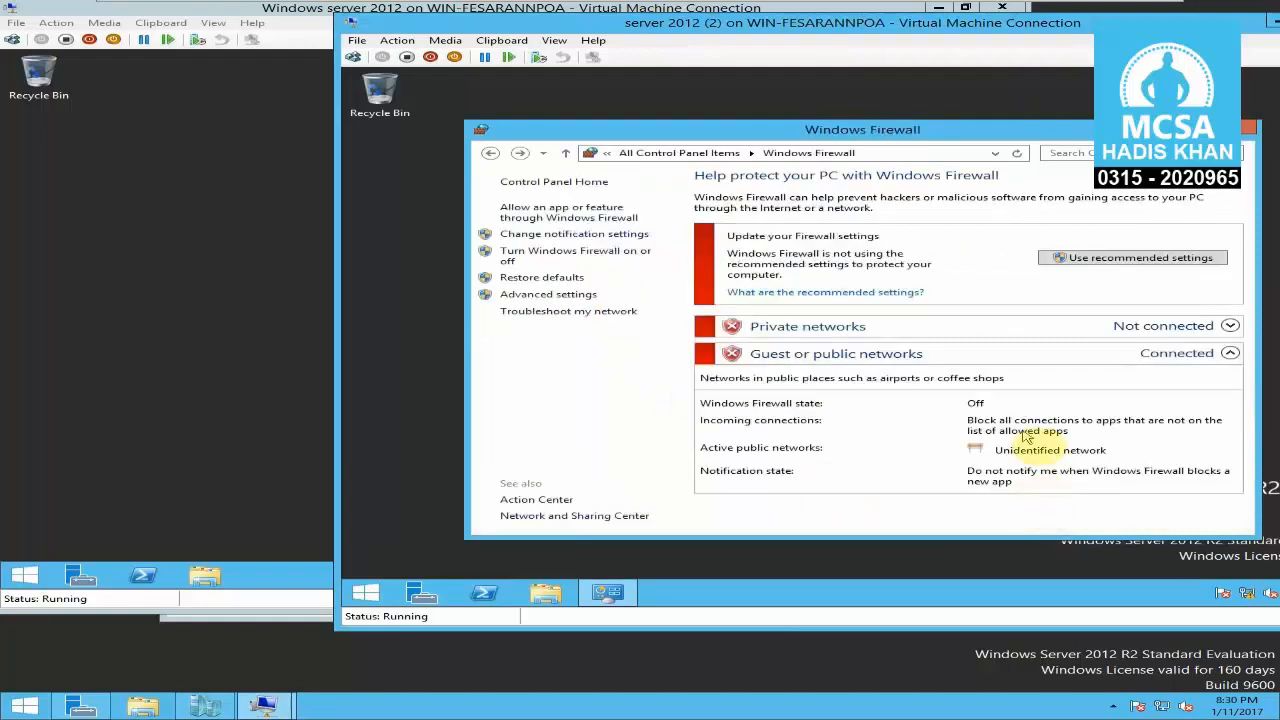
{"action": "left_click", "coordinate": [1247, 130]}
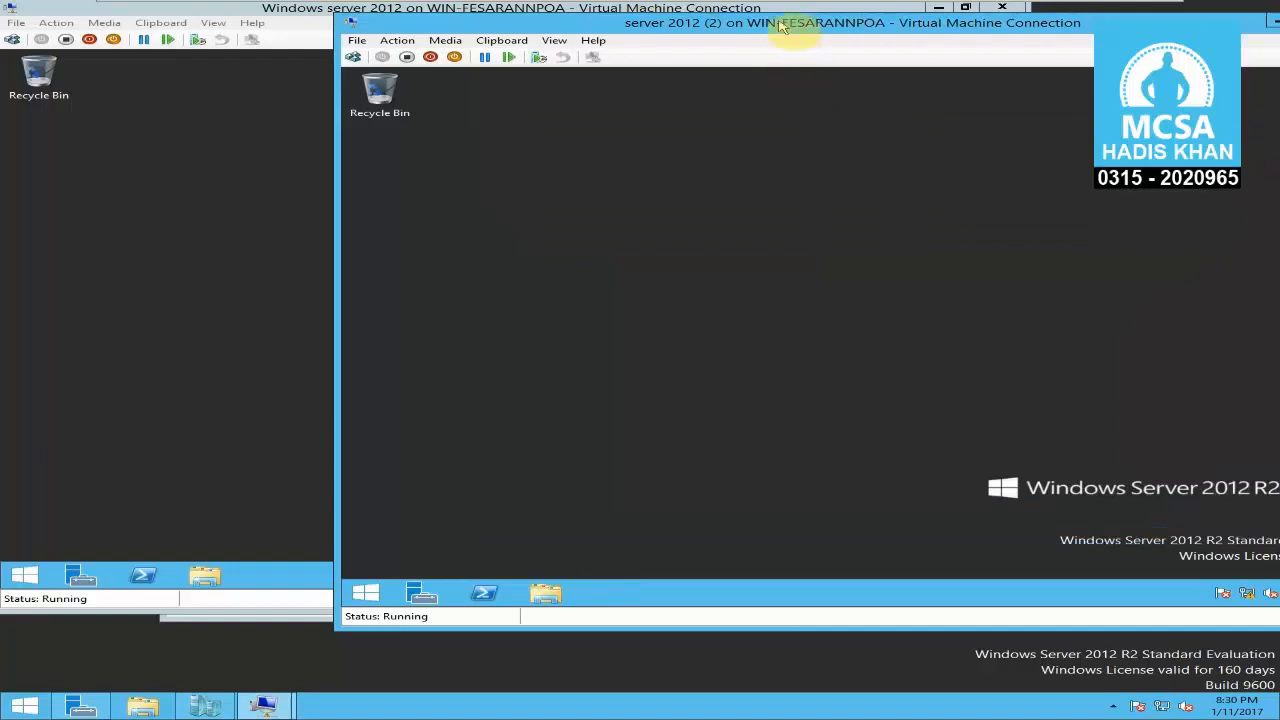
- Open the Network Connections of the server 2012 (2) guest through its Network and Sharing Center
{"action": "left_click_drag", "start_coordinate": [789, 24], "coordinate": [684, 27]}
{"action": "right_click", "coordinate": [1166, 597]}
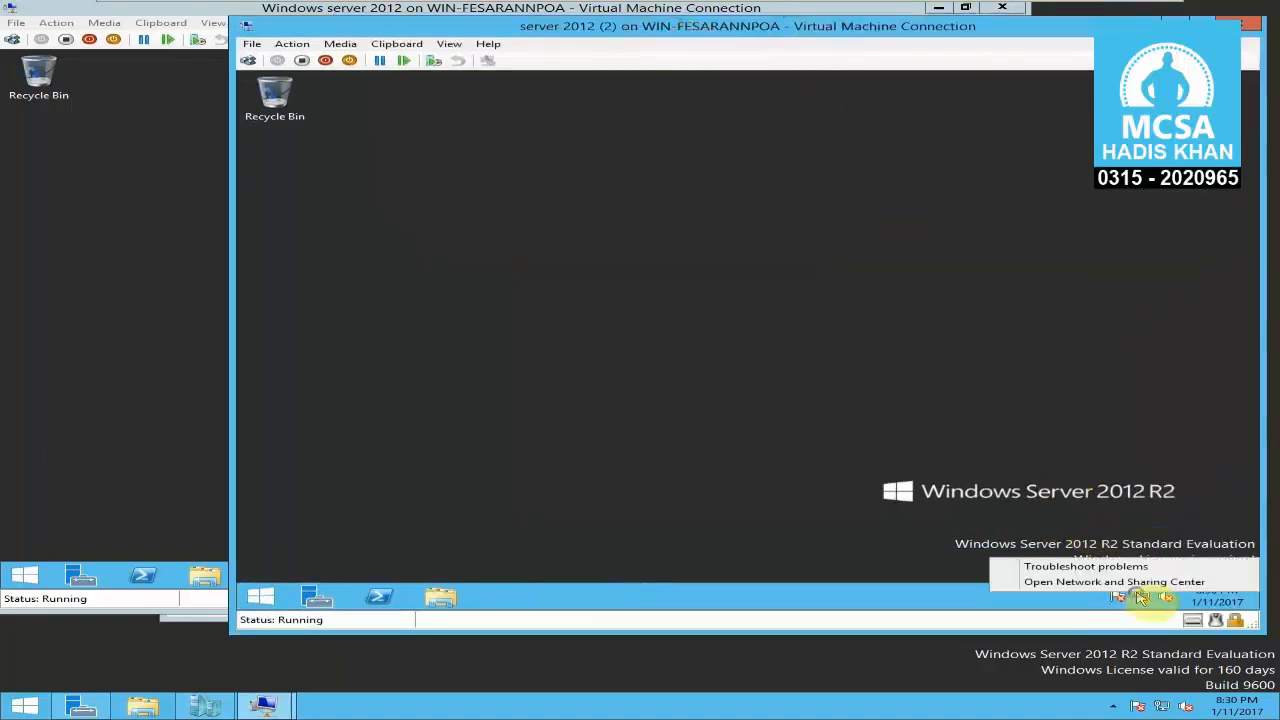
{"action": "left_click", "coordinate": [1075, 581]}
{"action": "left_click", "coordinate": [459, 211]}
{"action": "left_click", "coordinate": [470, 230]}
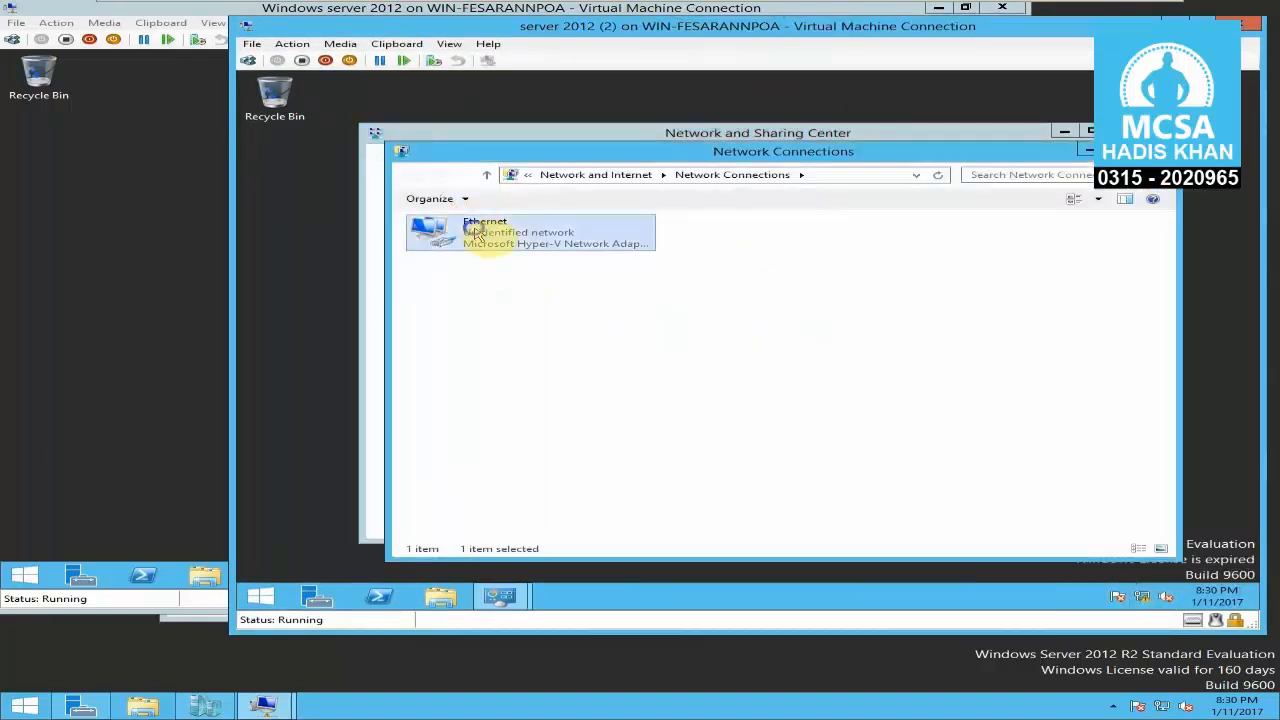
- Check the IPv4 address in the Ethernet adapter's connection details on server 2012 (2), and close all the network windows
{"action": "right_click", "coordinate": [470, 230]}
{"action": "left_click", "coordinate": [530, 251]}
{"action": "left_click", "coordinate": [638, 324]}
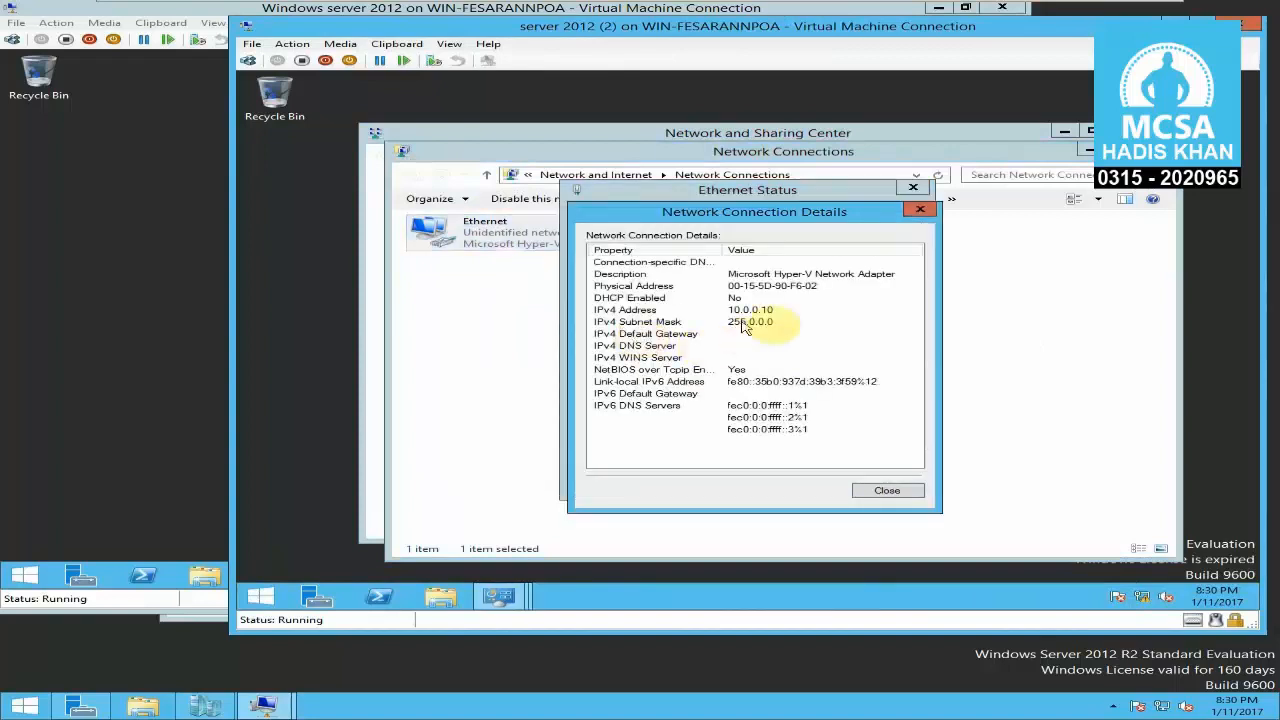
{"action": "left_click", "coordinate": [752, 310]}
{"action": "left_click", "coordinate": [920, 208]}
{"action": "left_click", "coordinate": [914, 188]}
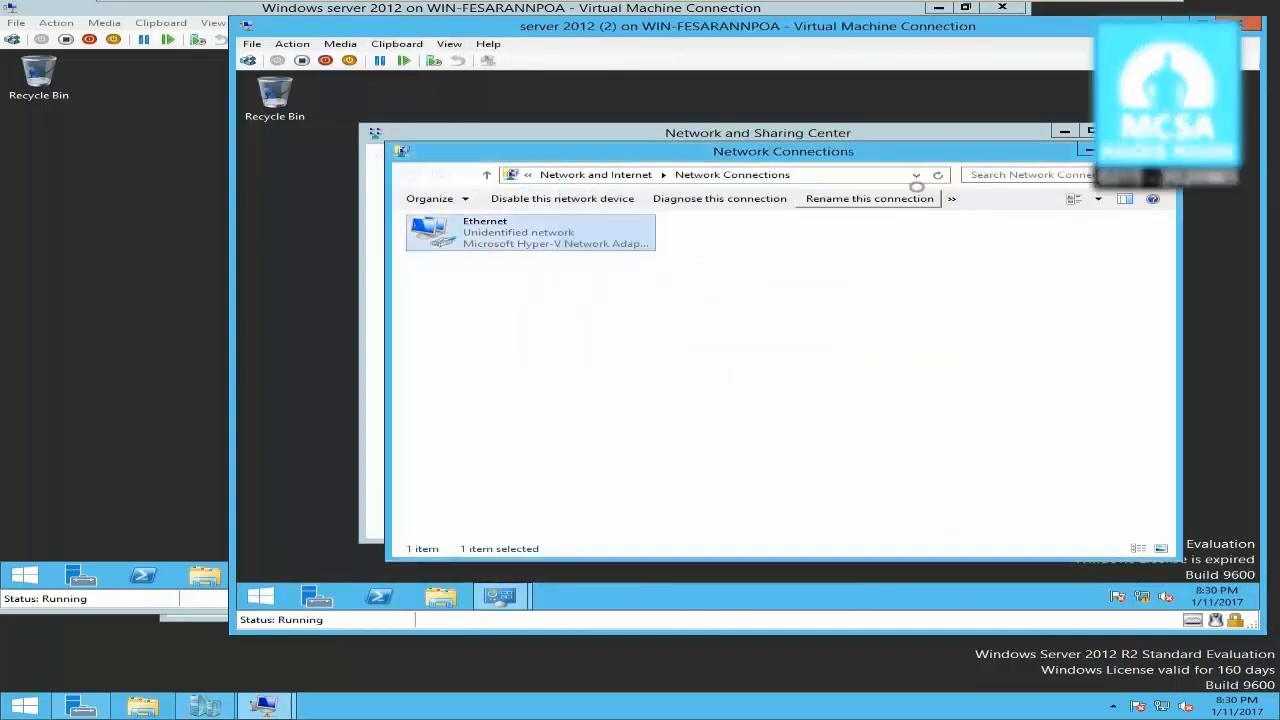
{"action": "left_click", "coordinate": [1154, 150]}
{"action": "left_click", "coordinate": [1131, 132]}
- Uncover the Windows server 2012 guest and run "ping 10.0.0.10 -t" from its Run dialog to test connectivity
{"action": "left_click_drag", "start_coordinate": [958, 44], "coordinate": [1195, 80]}
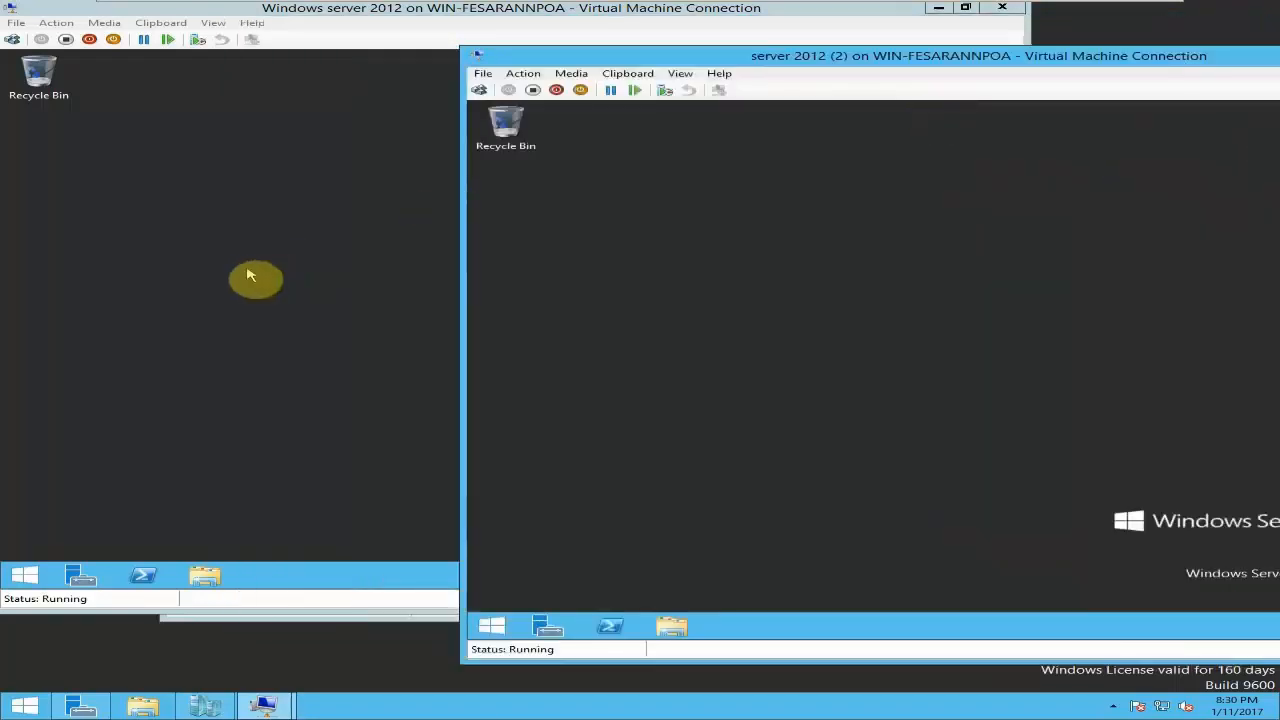
{"action": "left_click", "coordinate": [240, 275]}
{"action": "key", "text": "super+r"}
{"action": "type", "text": "ping"}
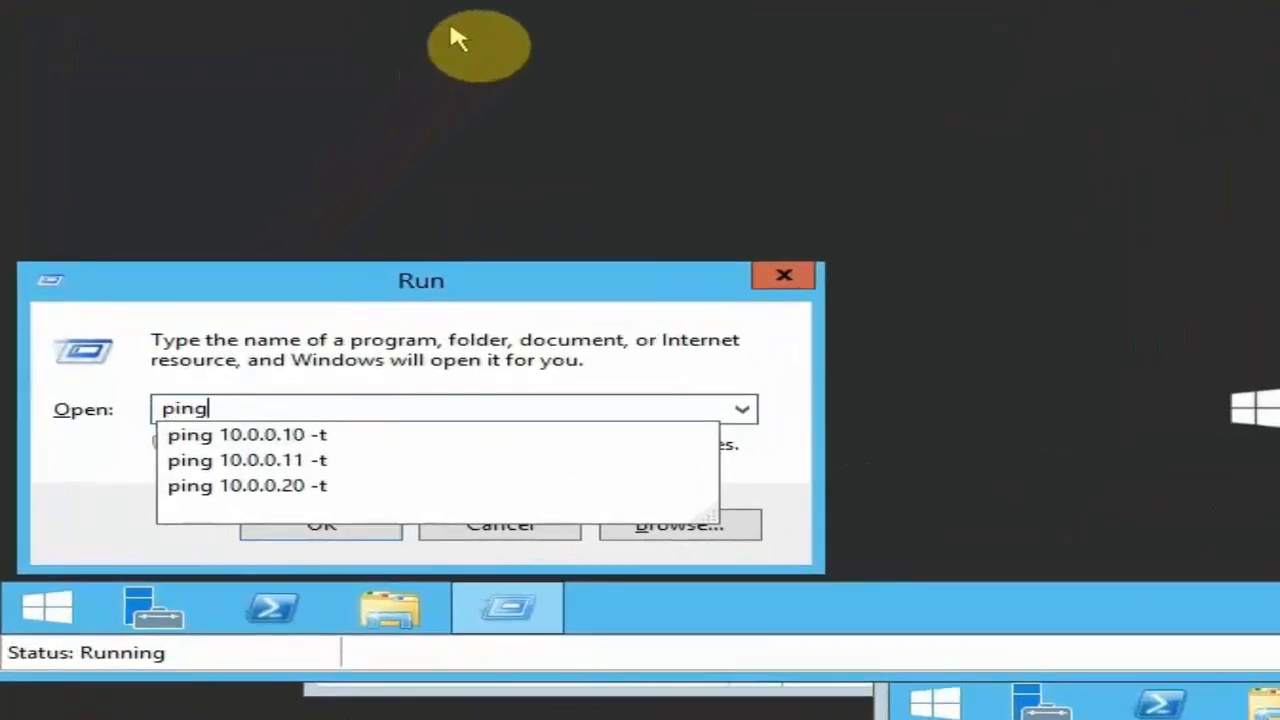
{"action": "key", "text": "Down"}
{"action": "key", "text": "Return"}
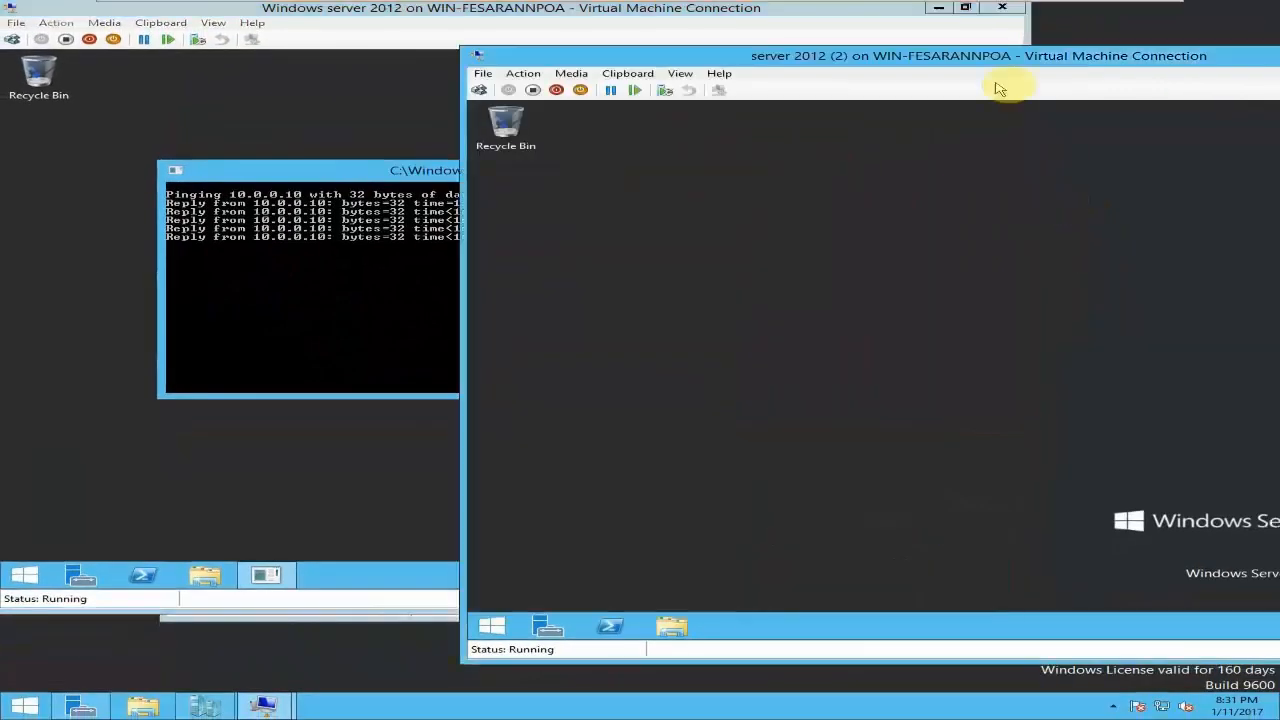
- Run "ping 10.0.0.20 -t" from the Run dialog of the server 2012 (2) guest to test connectivity in the other direction
{"action": "left_click_drag", "start_coordinate": [1000, 56], "coordinate": [953, 43]}
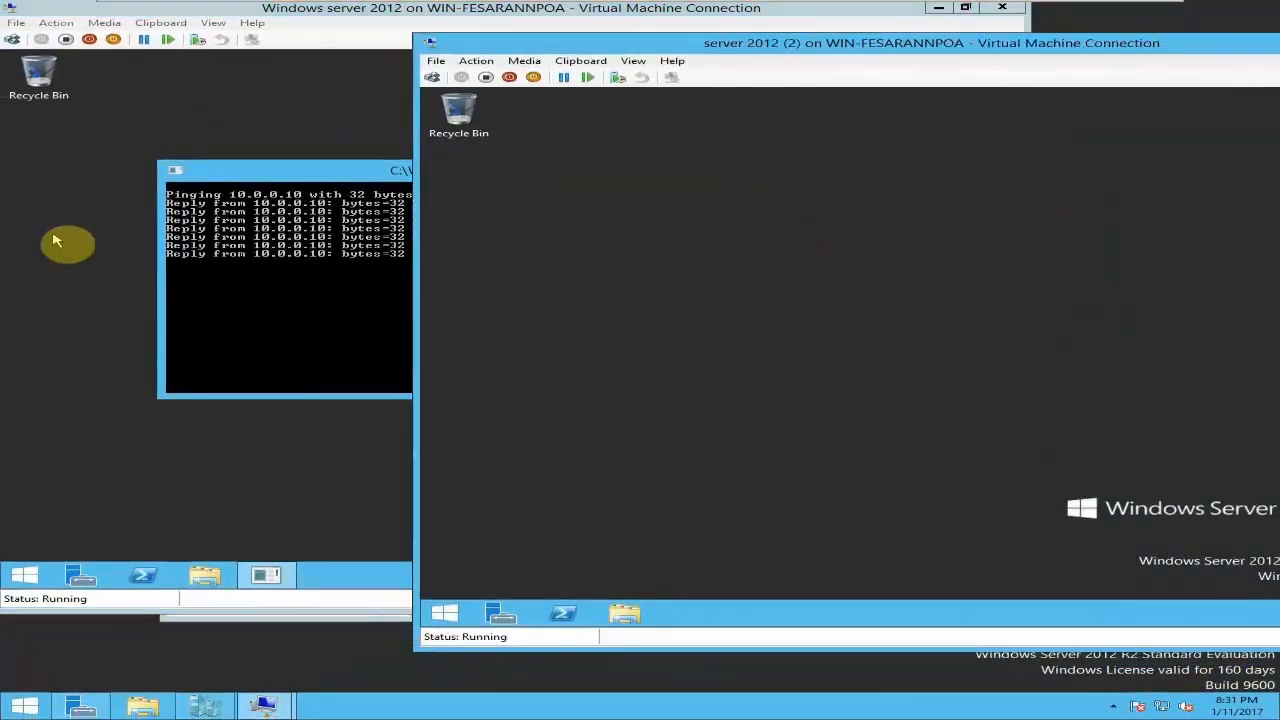
{"action": "key", "text": "super+r"}
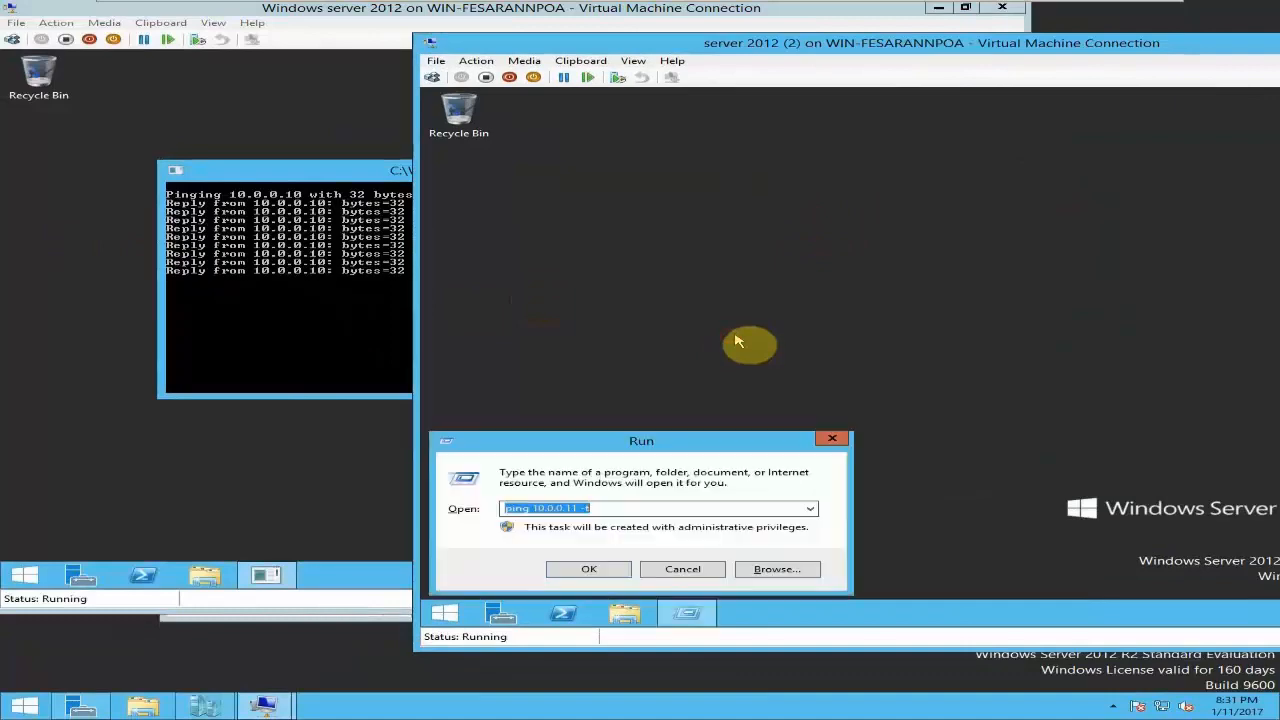
{"action": "type", "text": "ping"}
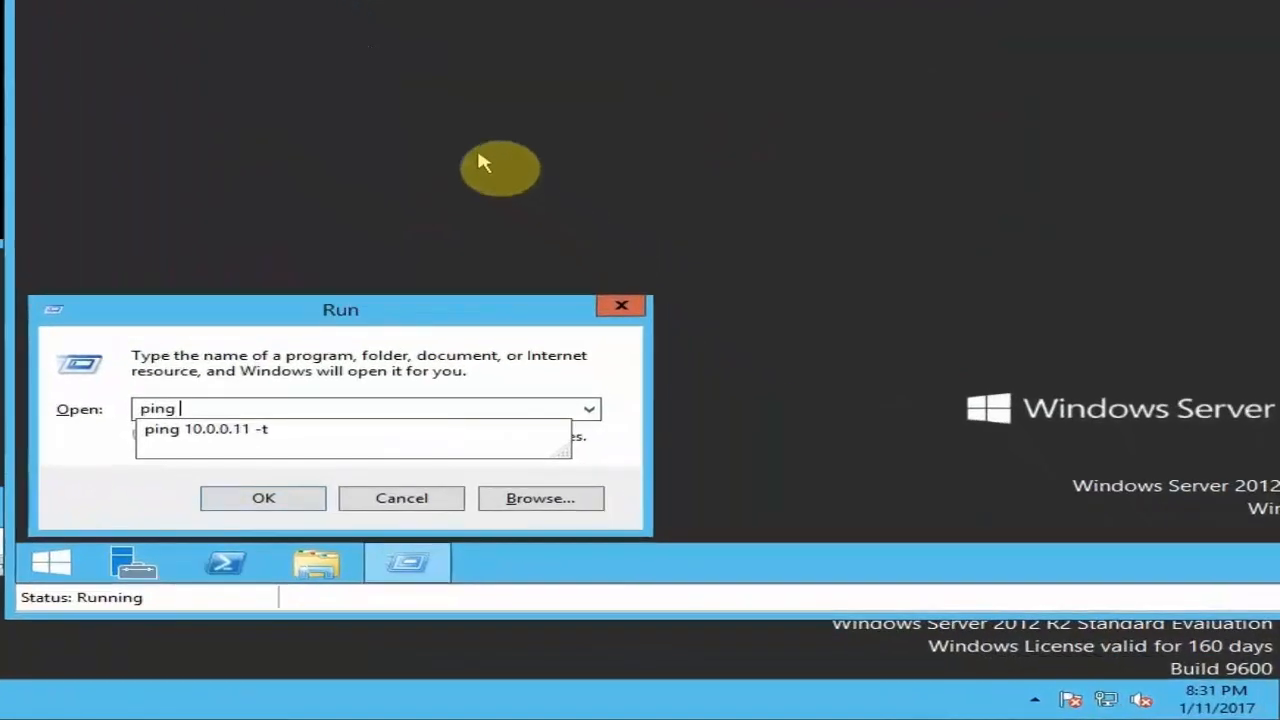
{"action": "type", "text": "10.0.0.20"}
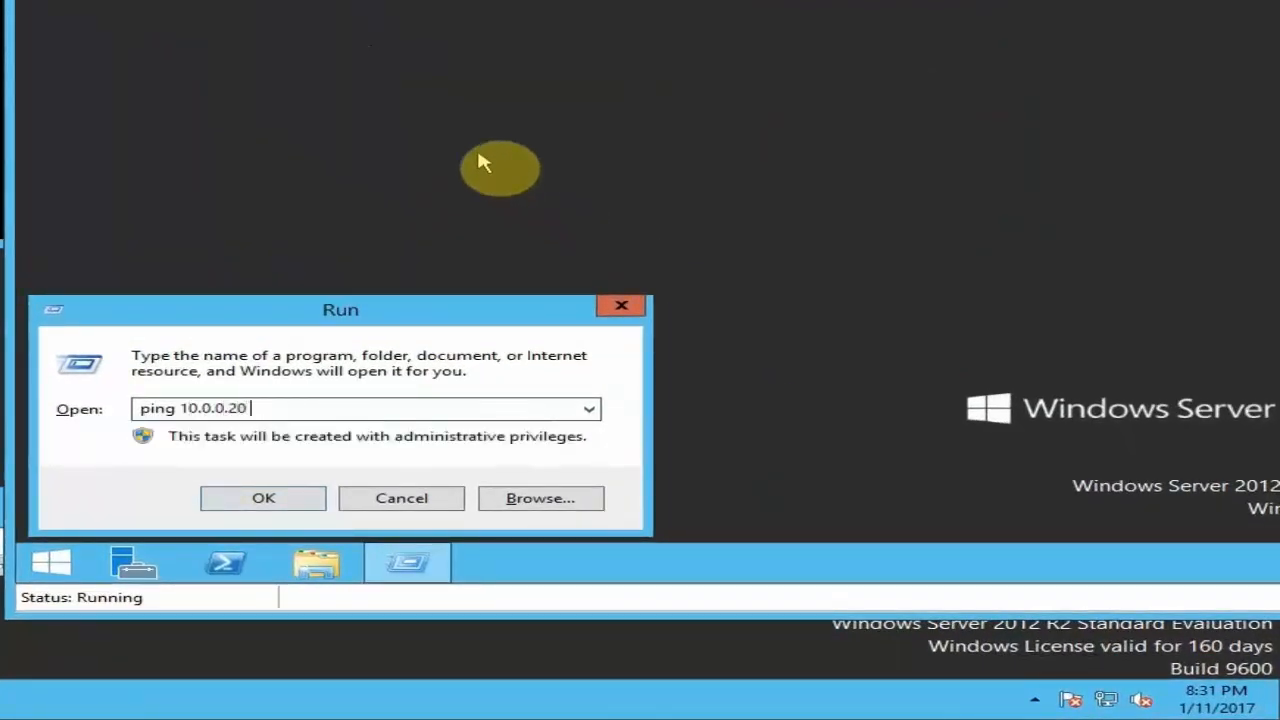
{"action": "type", "text": " -t"}
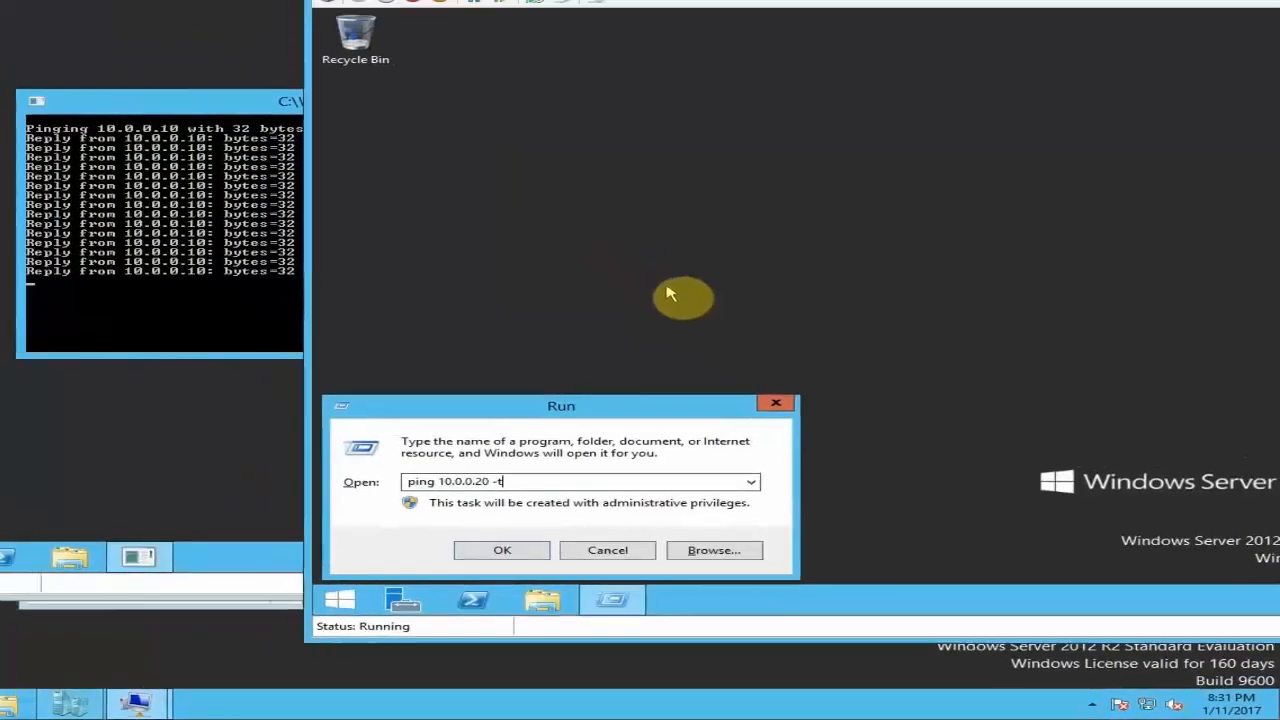
{"action": "key", "text": "Return"}
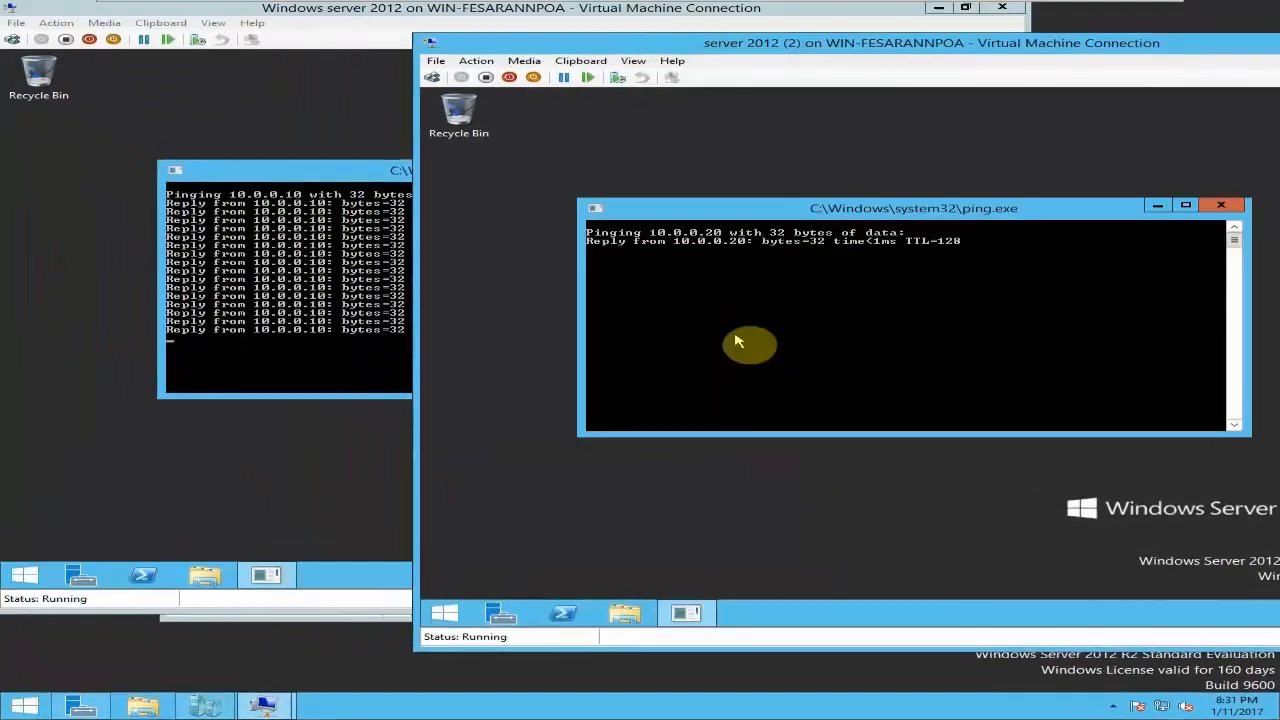